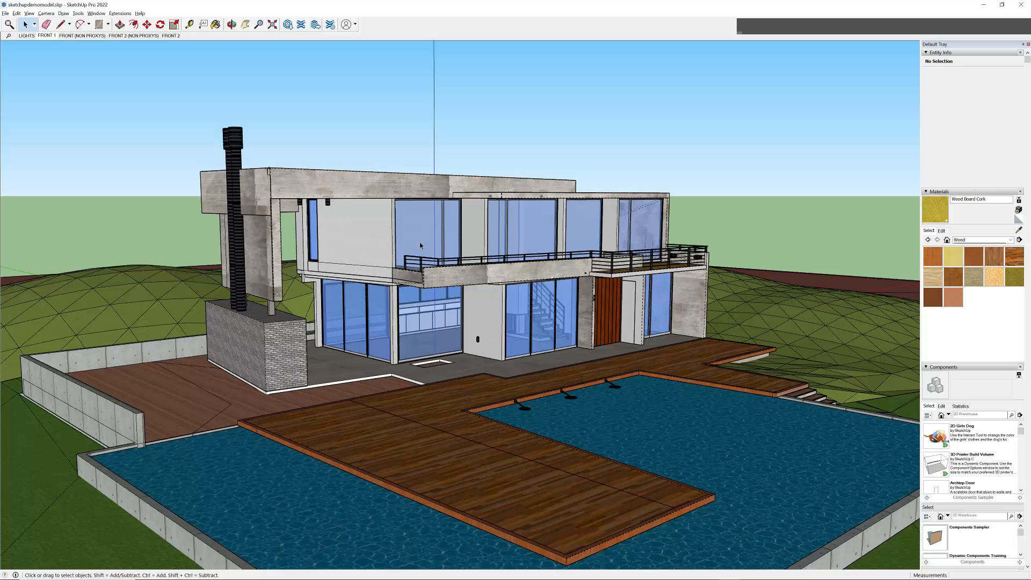
Switch to Felix and import the sketchupdemomodel file as a scene of the same name in the test project.
left_click_drag(439, 309, 495, 313)
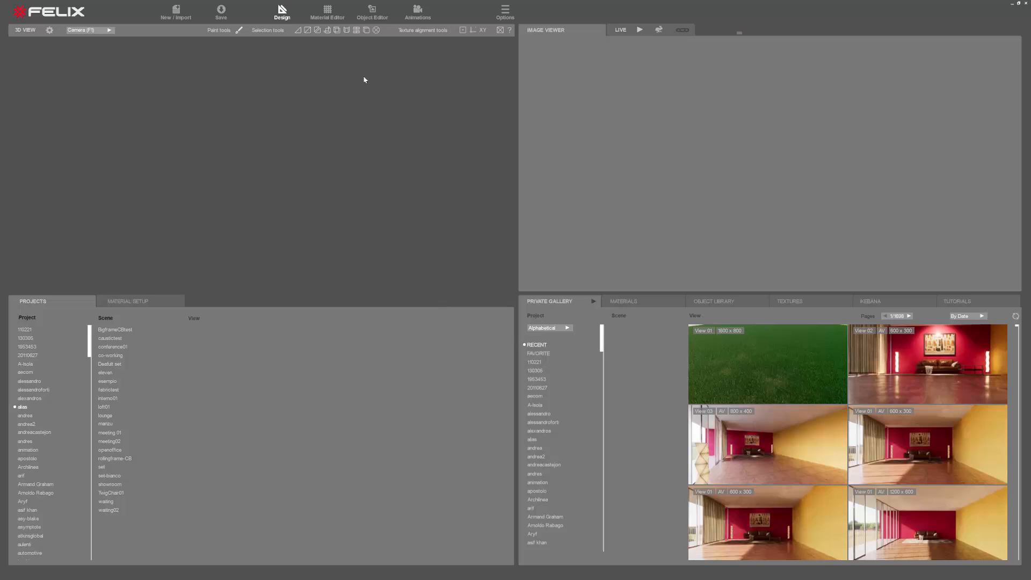
key("ctrl+n")
left_click(504, 323)
double_click(332, 274)
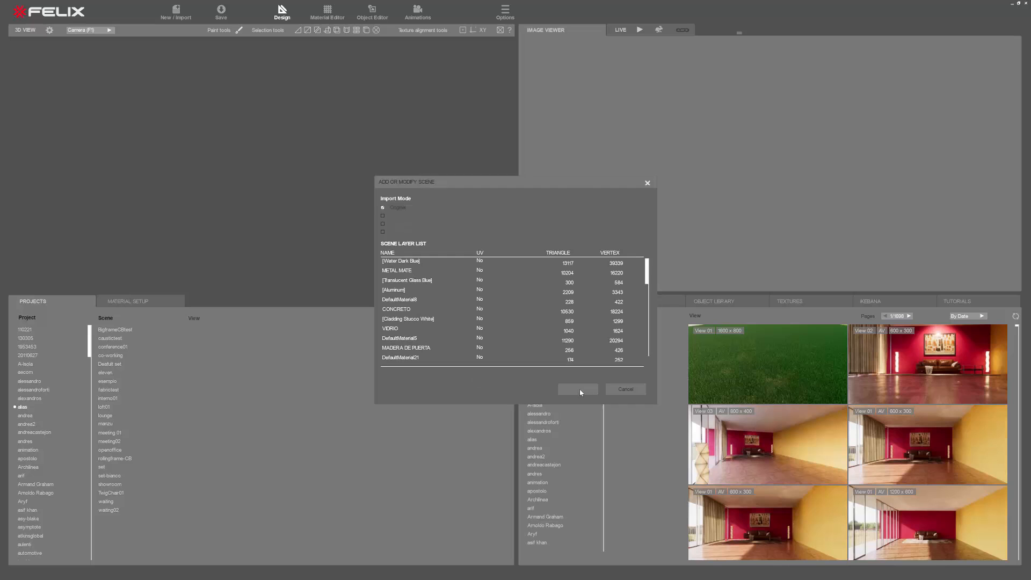
left_click(578, 389)
left_click(502, 320)
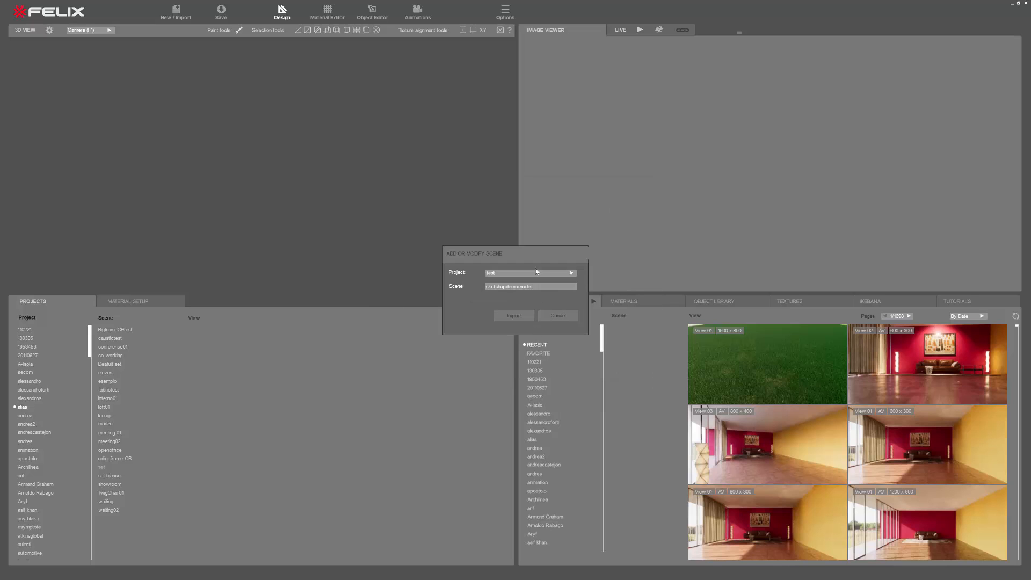
left_click(515, 316)
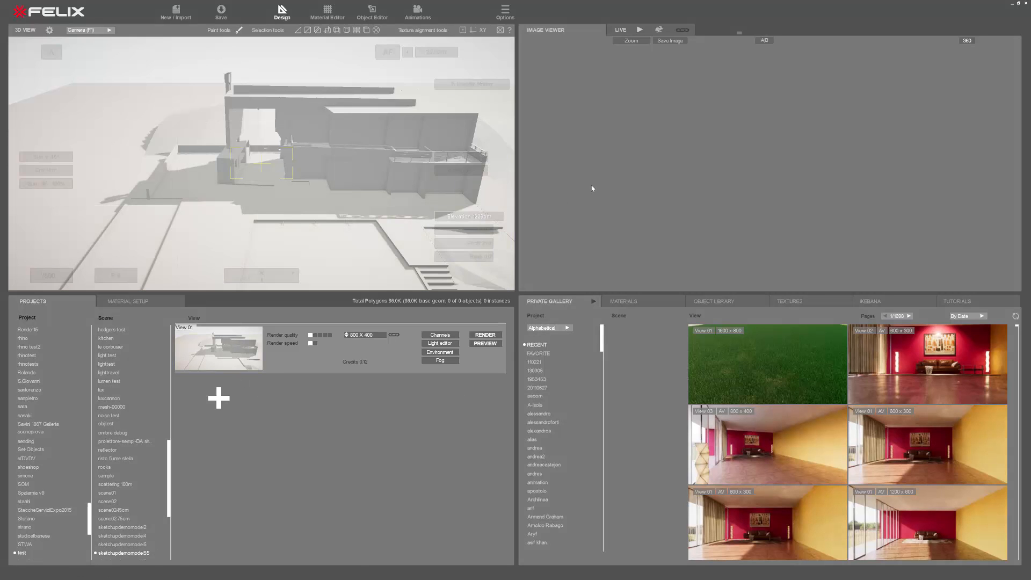
Start the live render and frame the house from its chimney corner, with the sun lighting the facade.
left_click(640, 31)
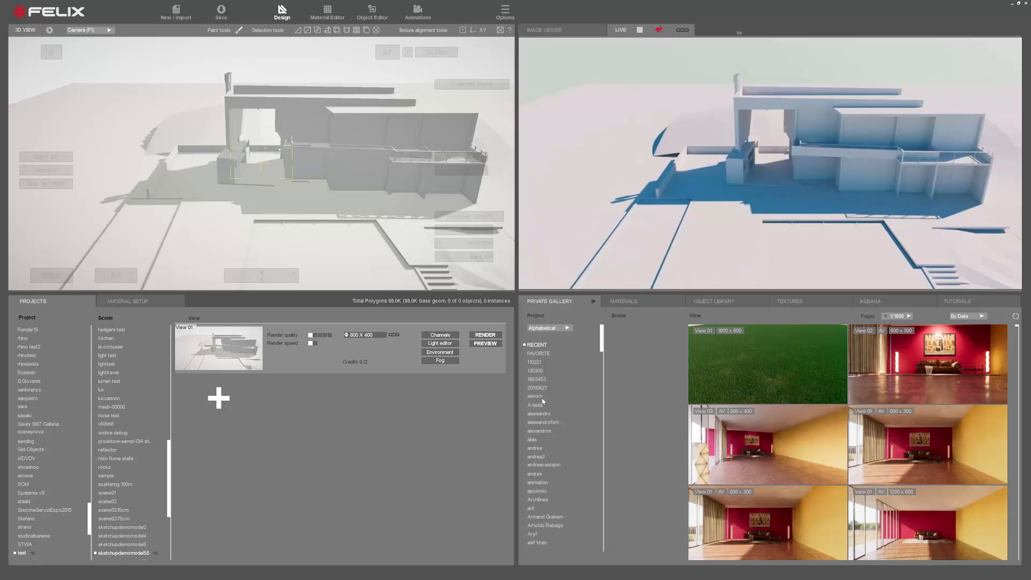
left_click_drag(180, 184, 491, 154)
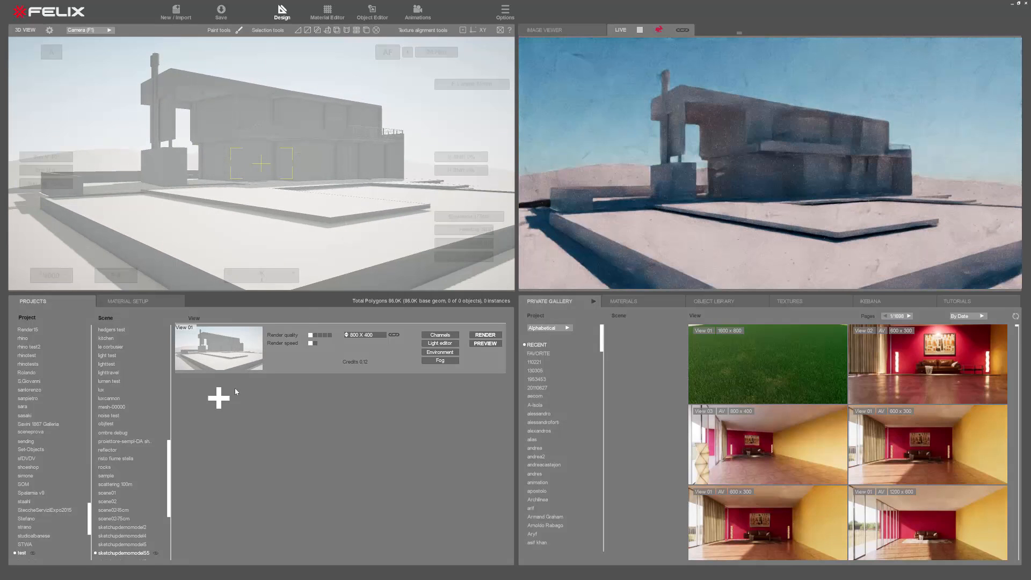
left_click_drag(325, 133, 290, 135)
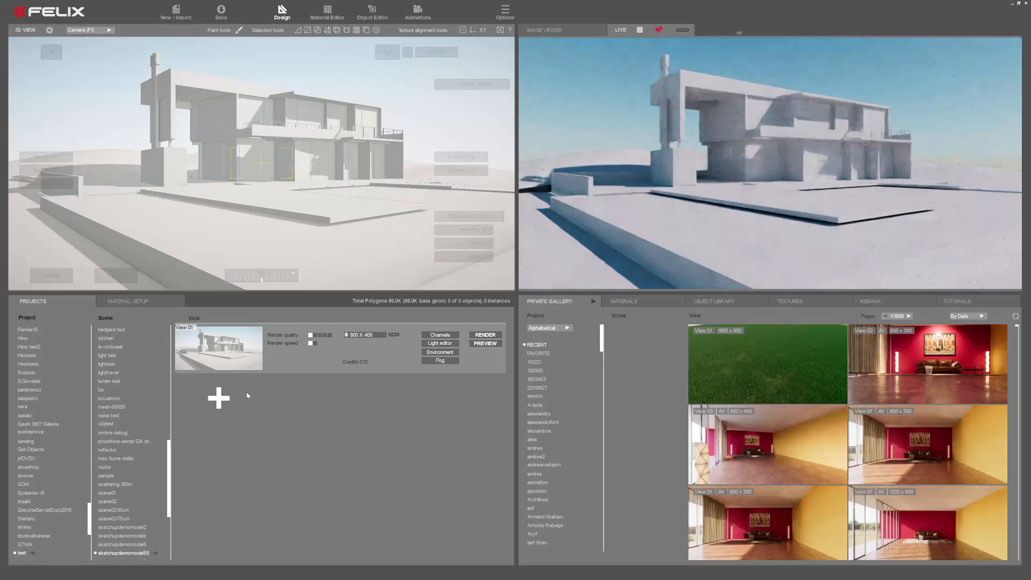
Apply an exterior Midday environment with a deep blue sky to View 01.
left_click(440, 352)
left_click(403, 148)
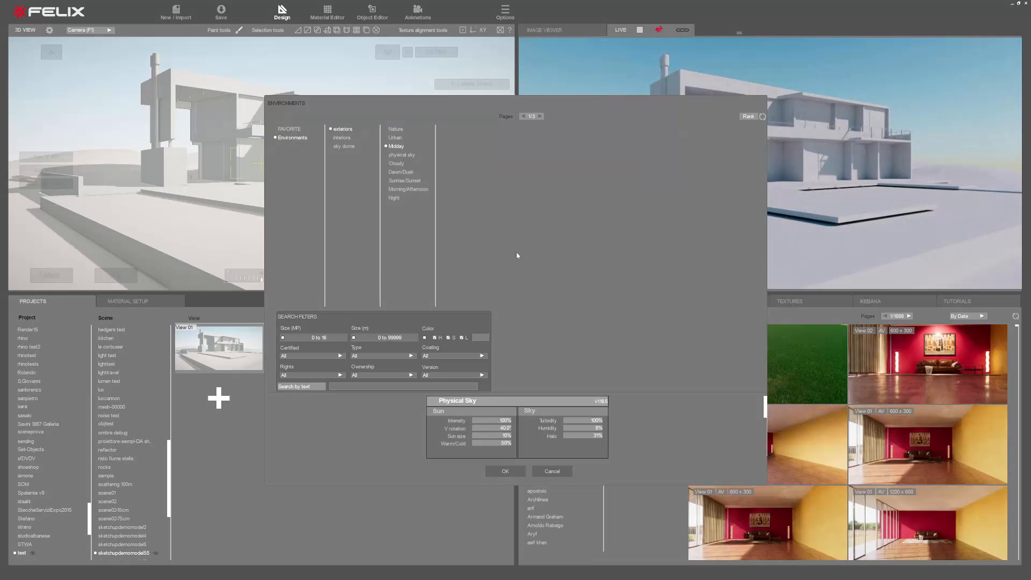
left_click(749, 117)
scroll(605, 307, "down", 5)
left_click(615, 287)
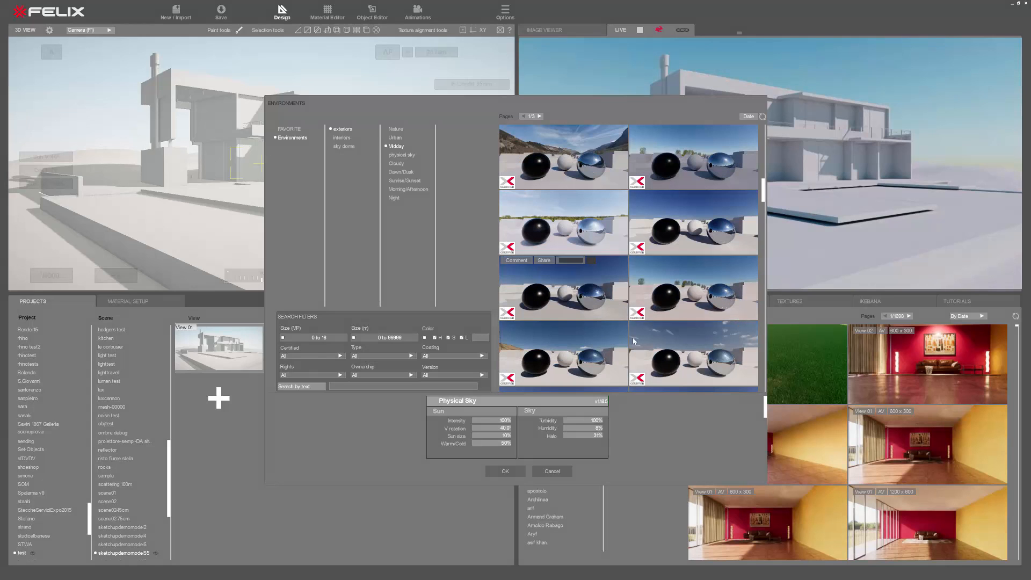
left_click(505, 471)
left_click_drag(362, 162, 353, 201)
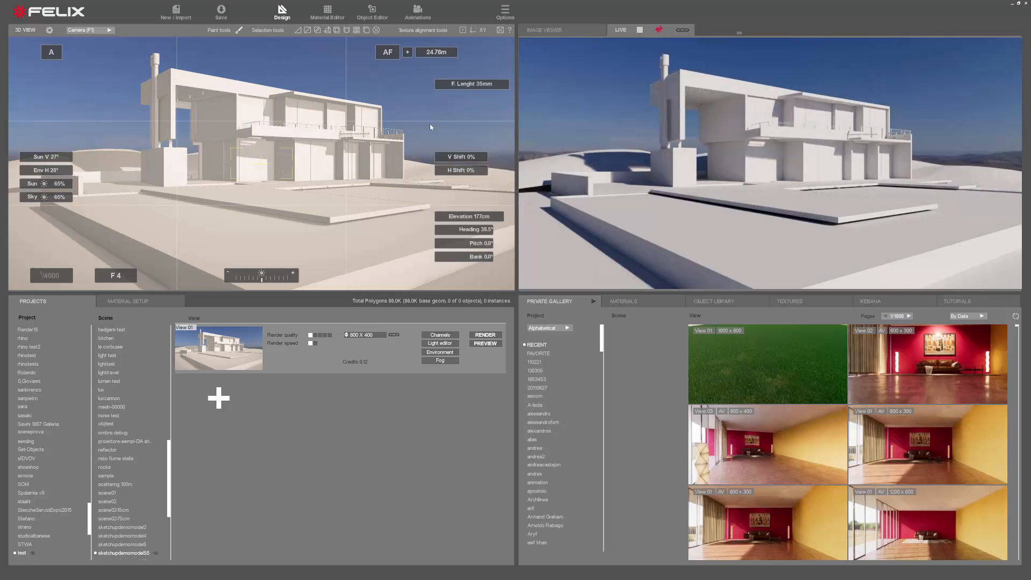
Add a second view and frame the house's long facade head-on.
left_click(223, 403)
middle_click_drag(300, 178, 143, 184)
scroll(316, 269, "up", 3)
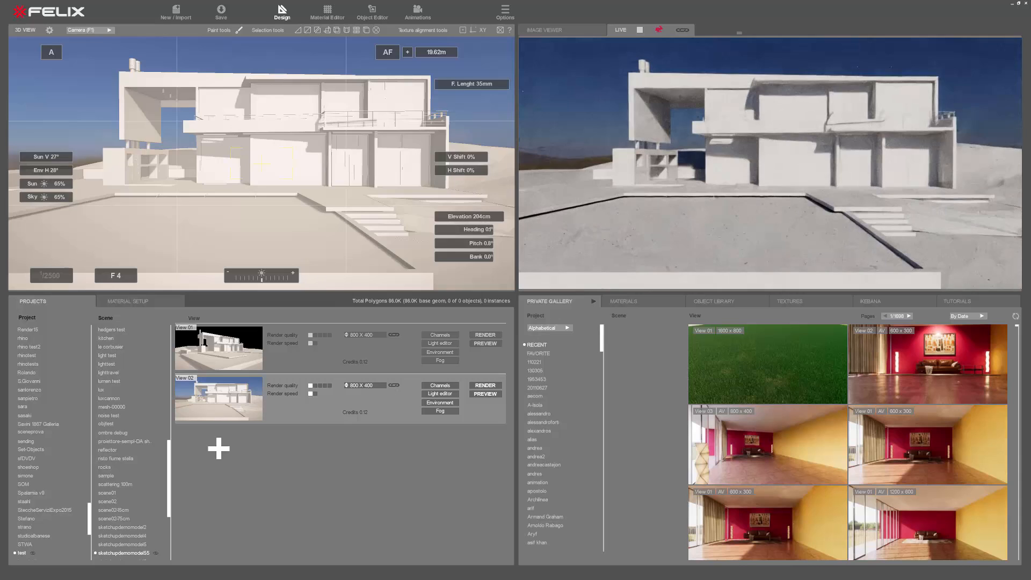
Add a third view and place its level camera inside the living room, facing the staircase.
left_click(219, 448)
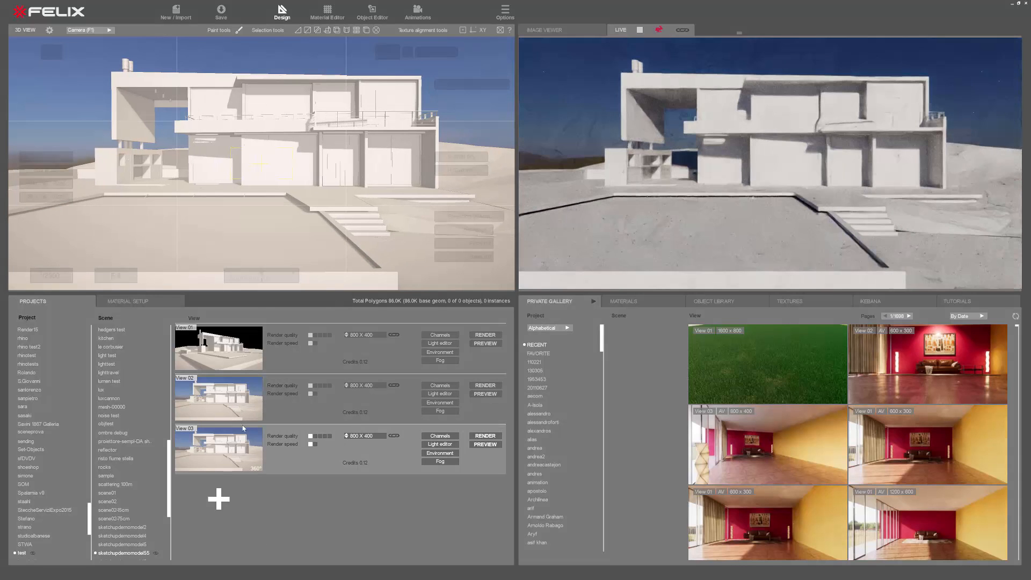
scroll(329, 188, "up", 5)
left_click_drag(327, 189, 457, 201)
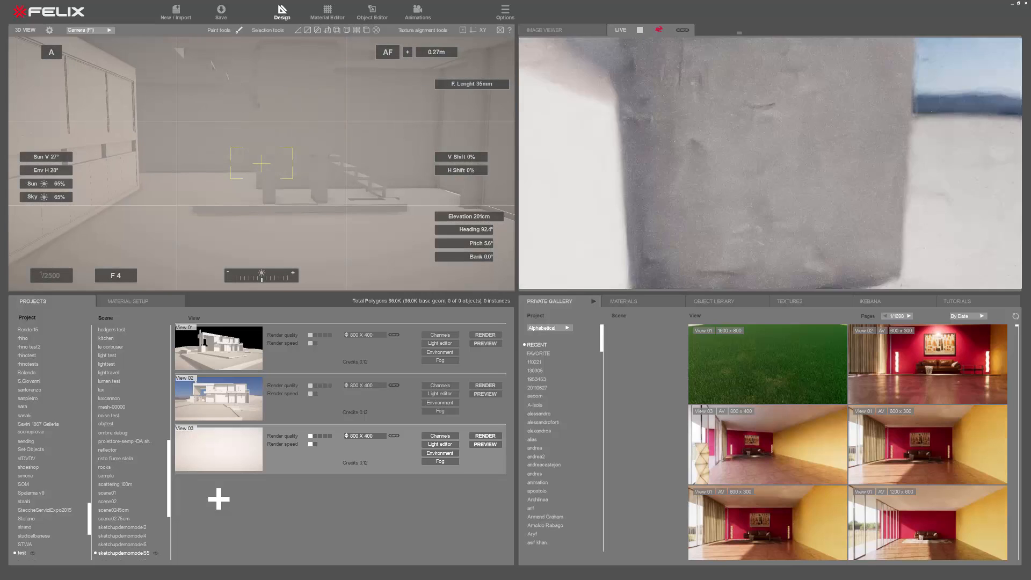
left_click_drag(282, 207, 281, 192)
middle_click_drag(282, 193, 243, 162)
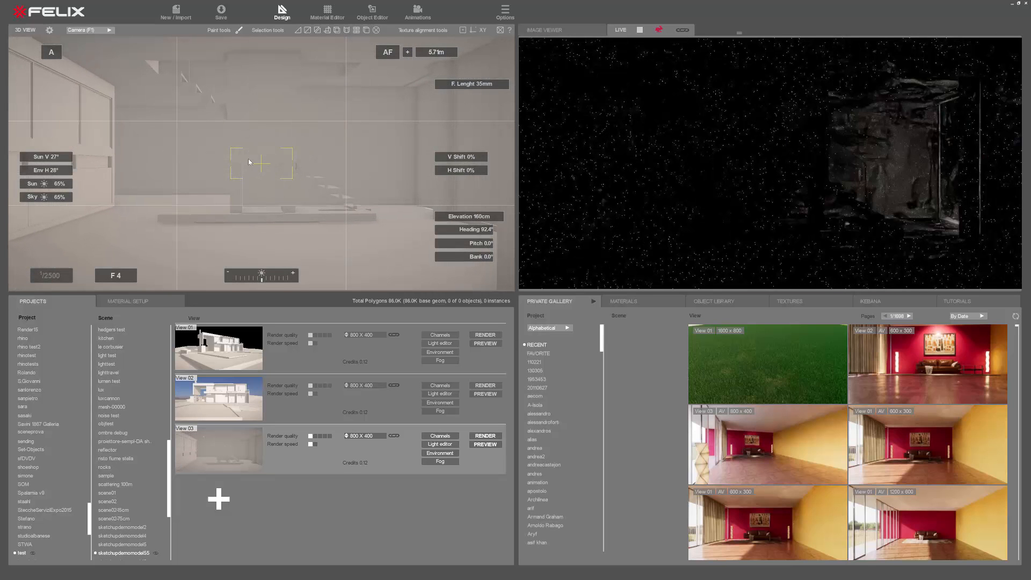
Apply the Arch Glass material to the house's windows and the Nature material Pool water to the pool in View 01.
left_click(643, 298)
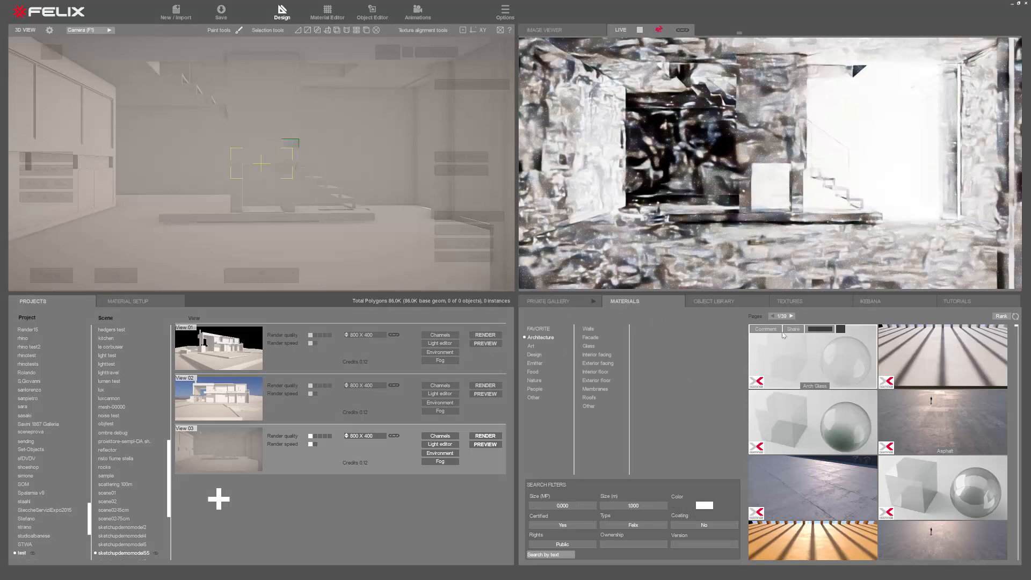
left_click_drag(783, 335, 659, 280)
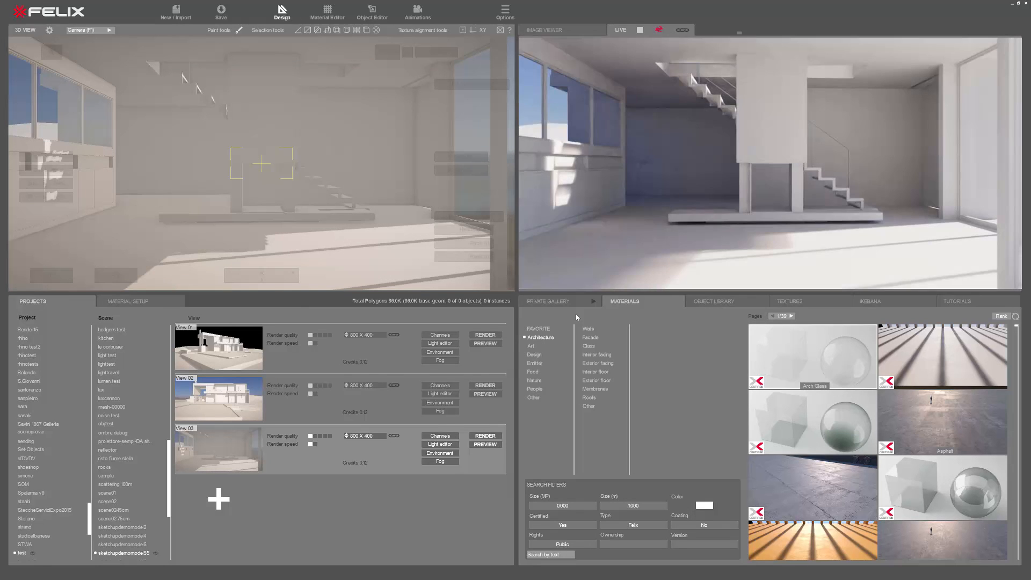
left_click(230, 350)
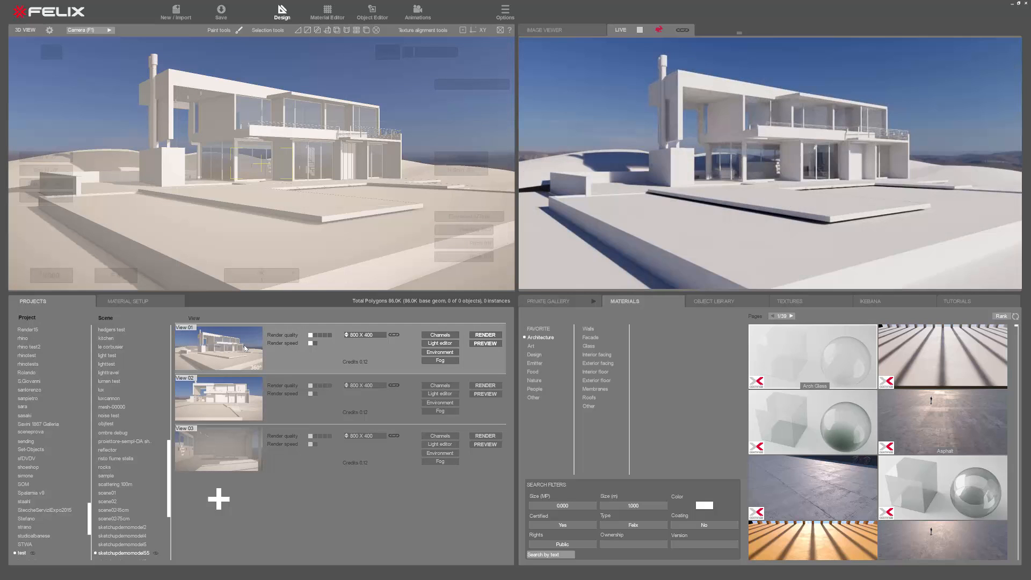
left_click(536, 380)
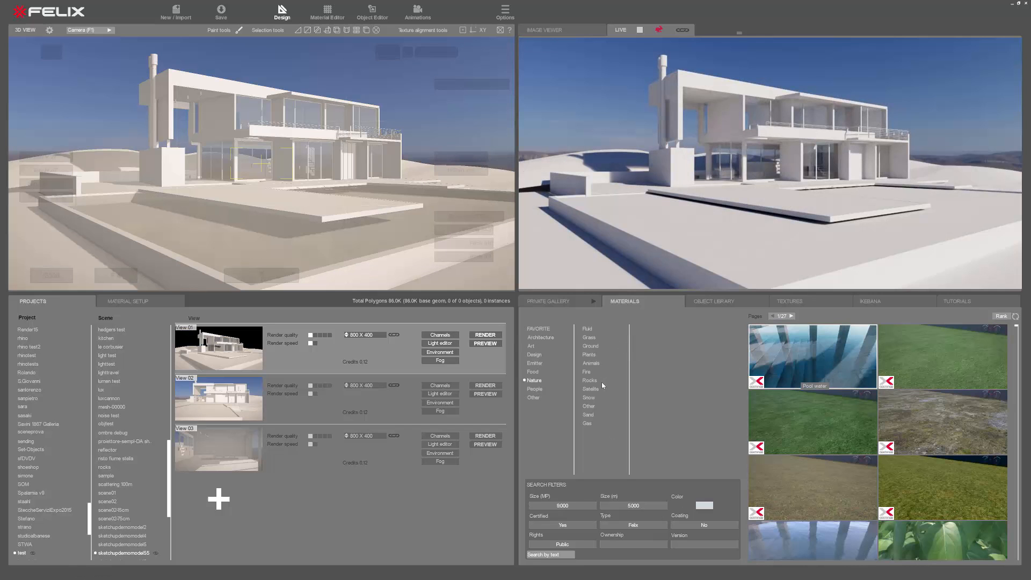
Apply a grey concrete wall material from the Architecture library to the house's roof frame and balcony bands.
left_click(550, 338)
left_click(589, 329)
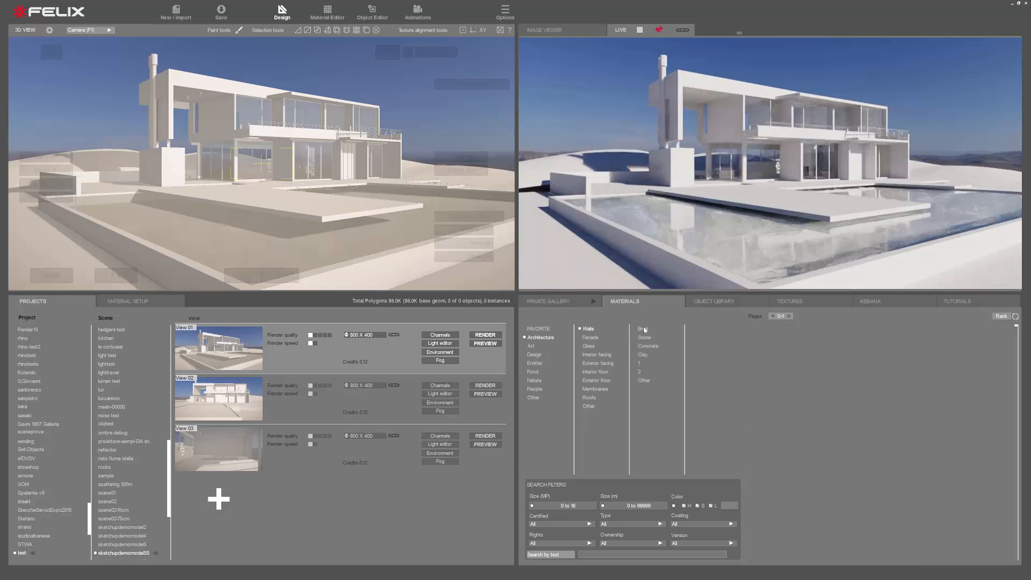
left_click(647, 346)
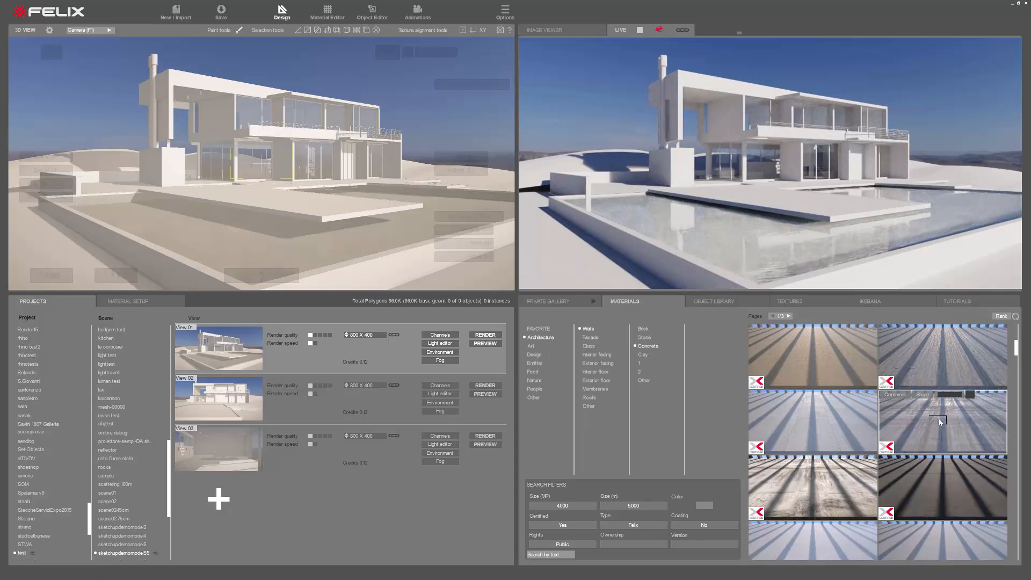
left_click_drag(245, 94, 245, 95)
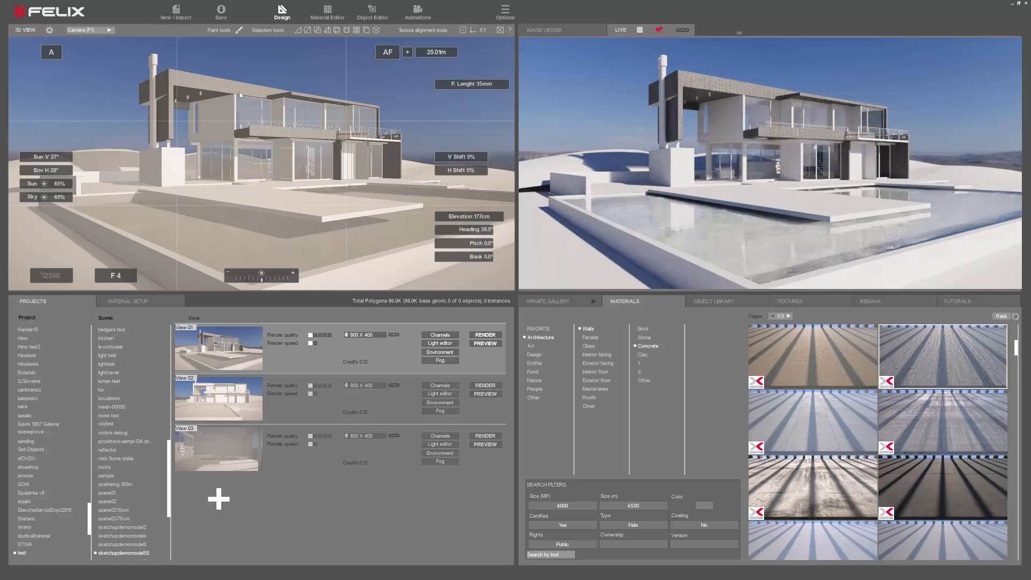
Set the CONCRETO layer's texture rotation to 90° and its size to 6 m.
double_click(240, 95)
left_click(326, 145)
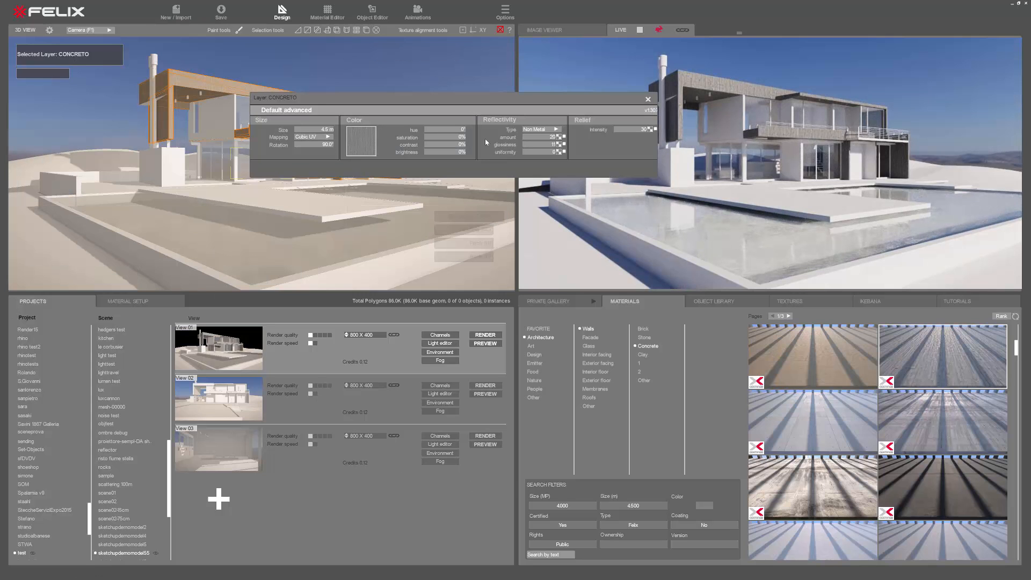
left_click(652, 101)
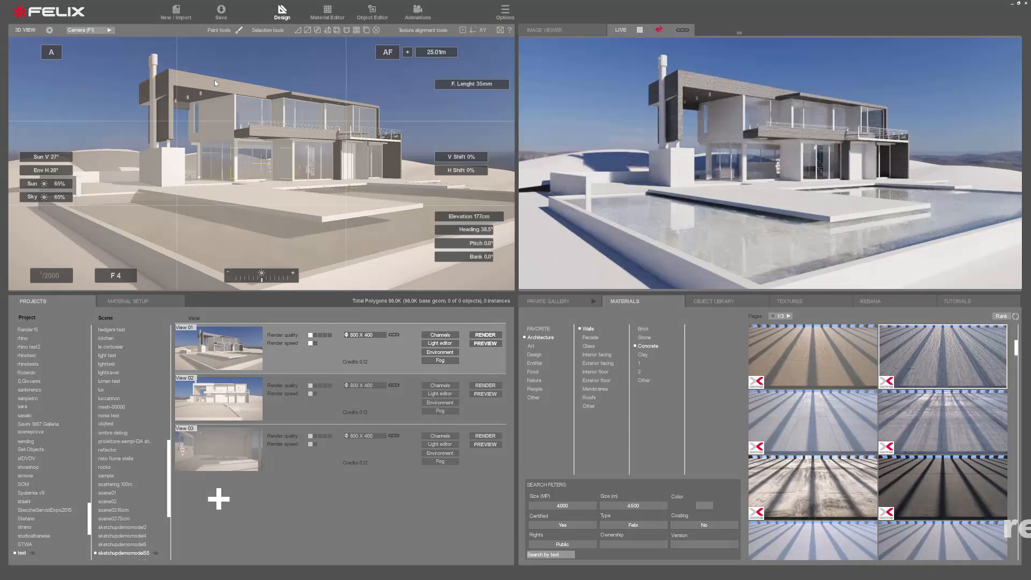
double_click(300, 148)
left_click(298, 118)
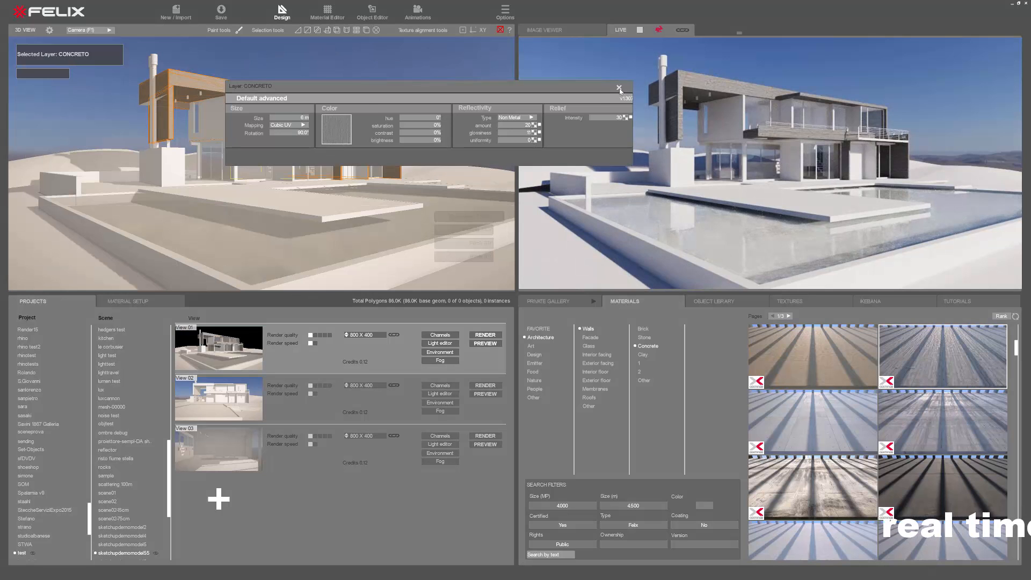
left_click(620, 88)
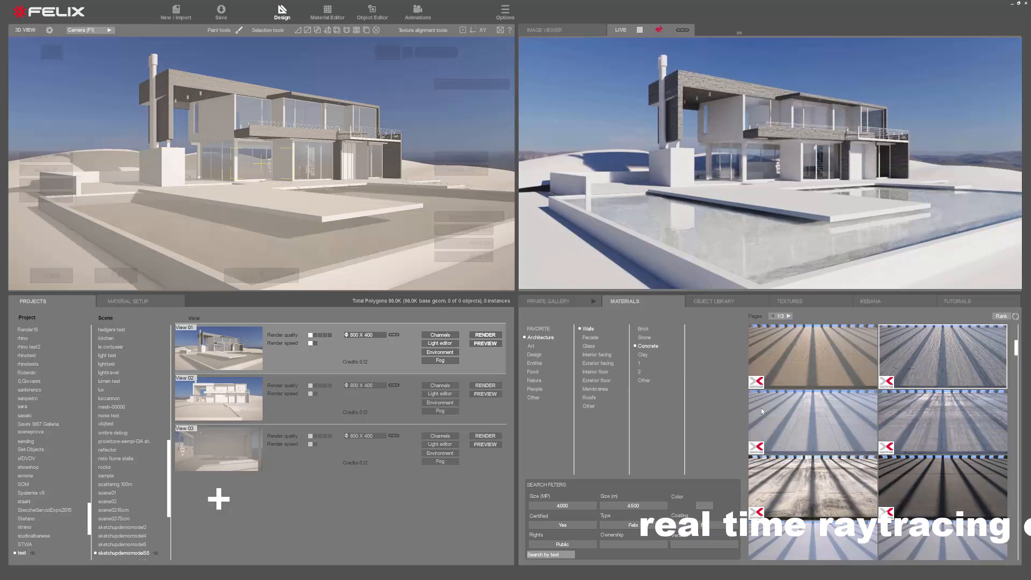
Apply a dark concrete wall material to the pool's outer walls and increase its brightness.
scroll(890, 447, "down", 2)
scroll(853, 480, "up", 2)
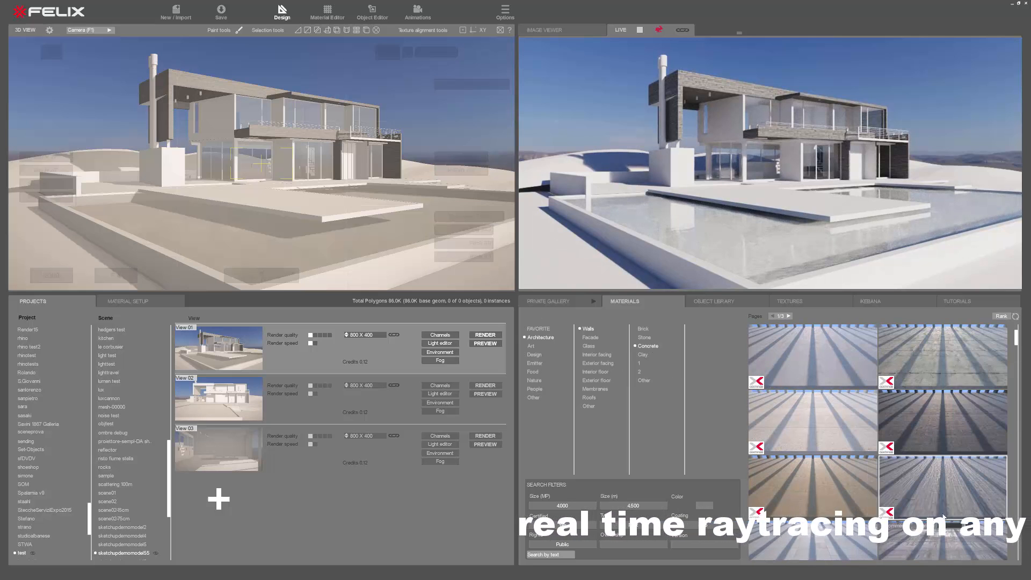
left_click_drag(950, 417, 184, 279)
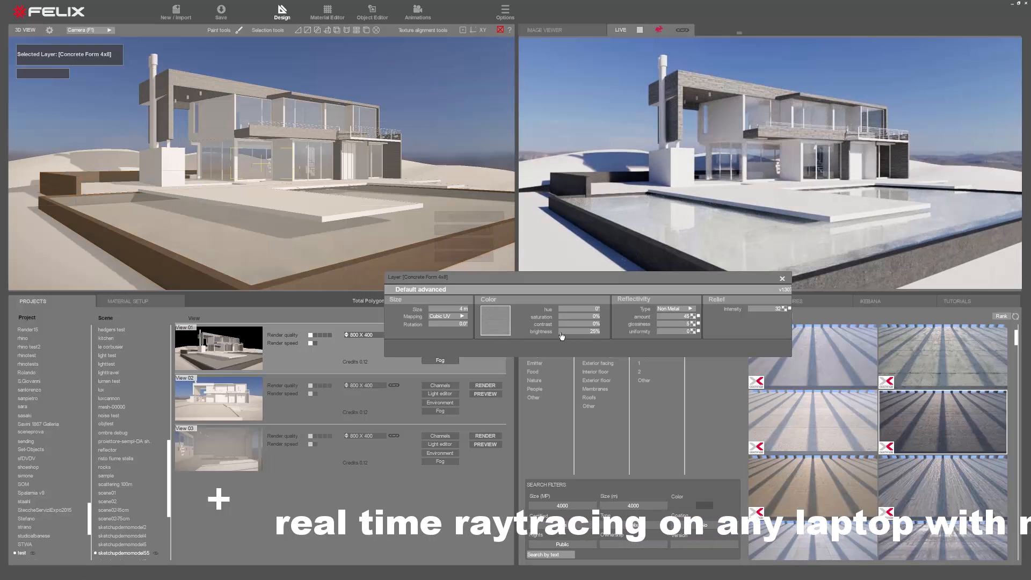
left_click(782, 279)
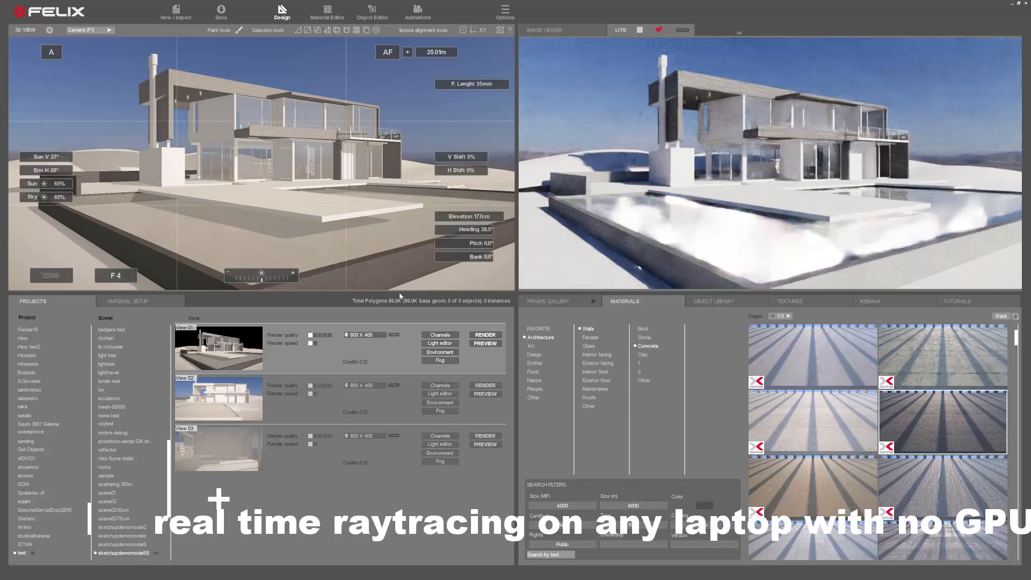
Apply a grey concrete wall material to the pool floor beneath the water layer.
left_click(150, 301)
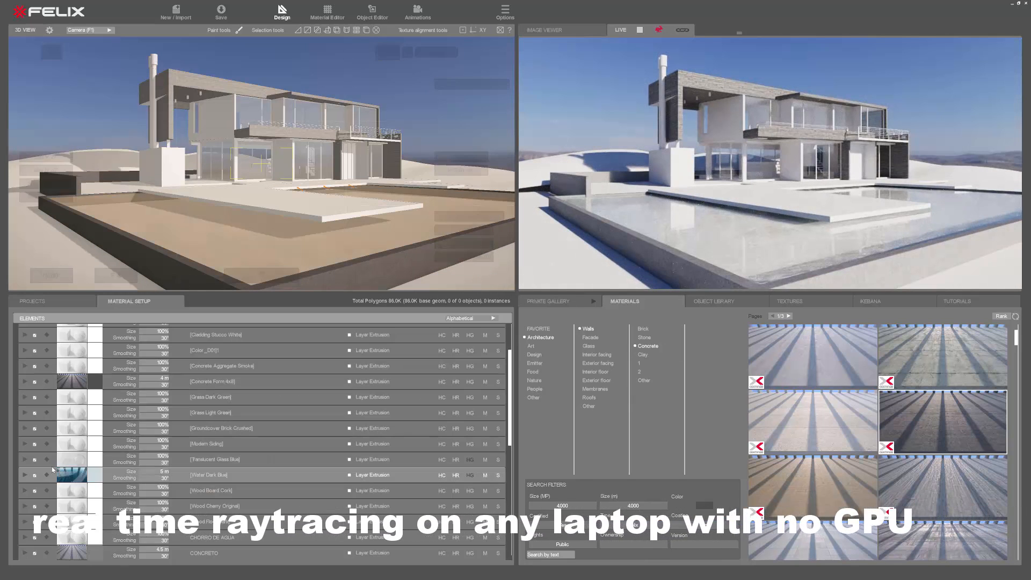
left_click_drag(828, 355, 376, 247)
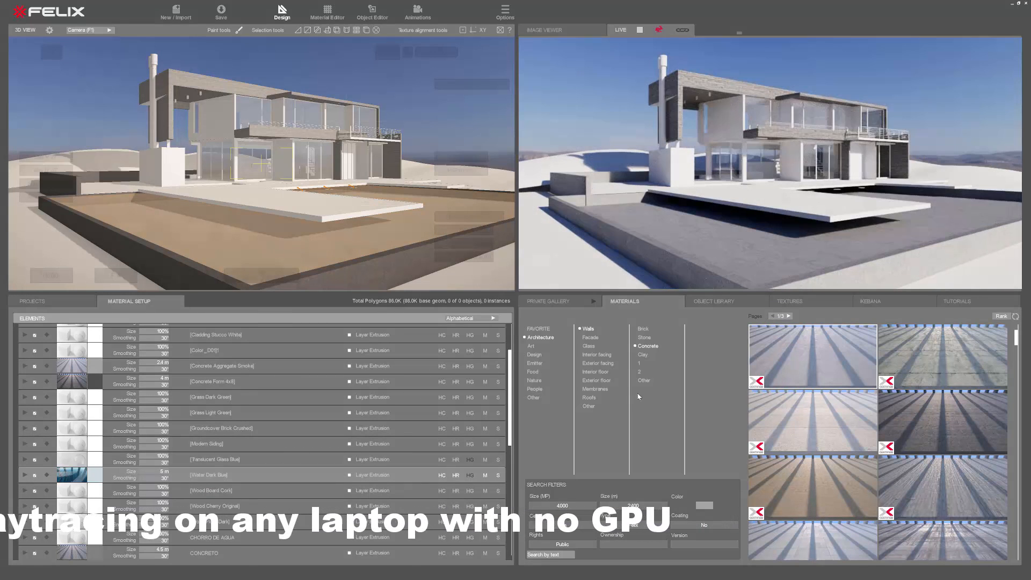
Apply a weathered plank material from the Architecture exterior floor Wood category to the pool deck.
left_click(596, 380)
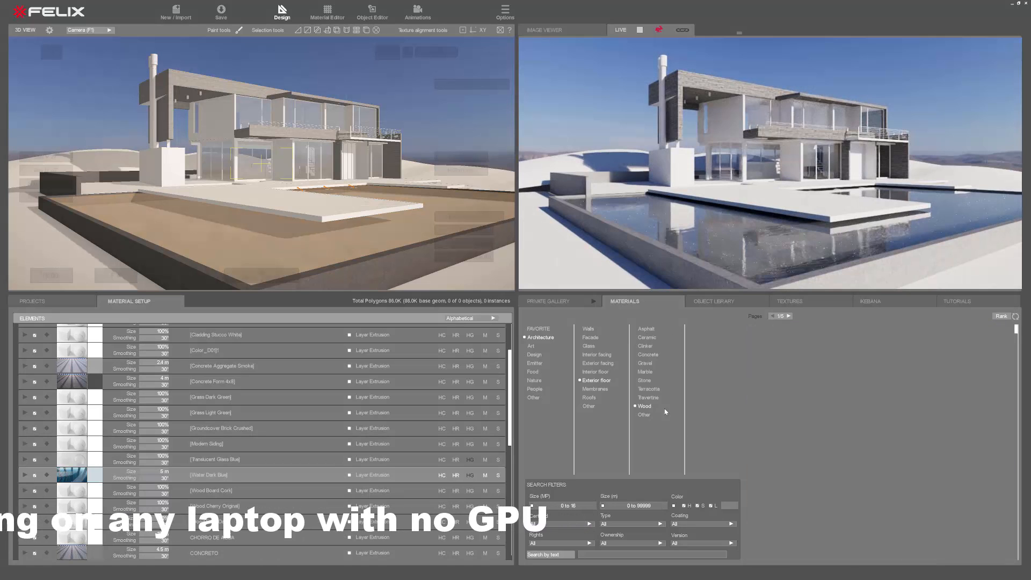
left_click(644, 406)
scroll(932, 440, "down", 1)
left_click_drag(934, 362, 224, 94)
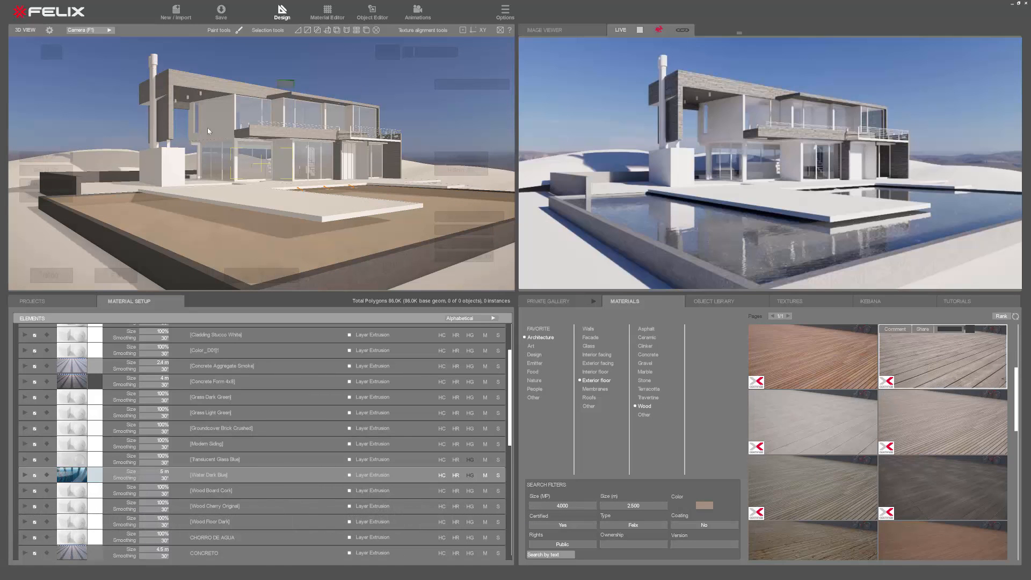
Set the texture size of the deck's Wood Floor Dark layer to 1.7 m.
left_click_drag(330, 249, 293, 181)
middle_click_drag(213, 156, 281, 194)
left_click(282, 195)
left_click_drag(370, 233, 365, 233)
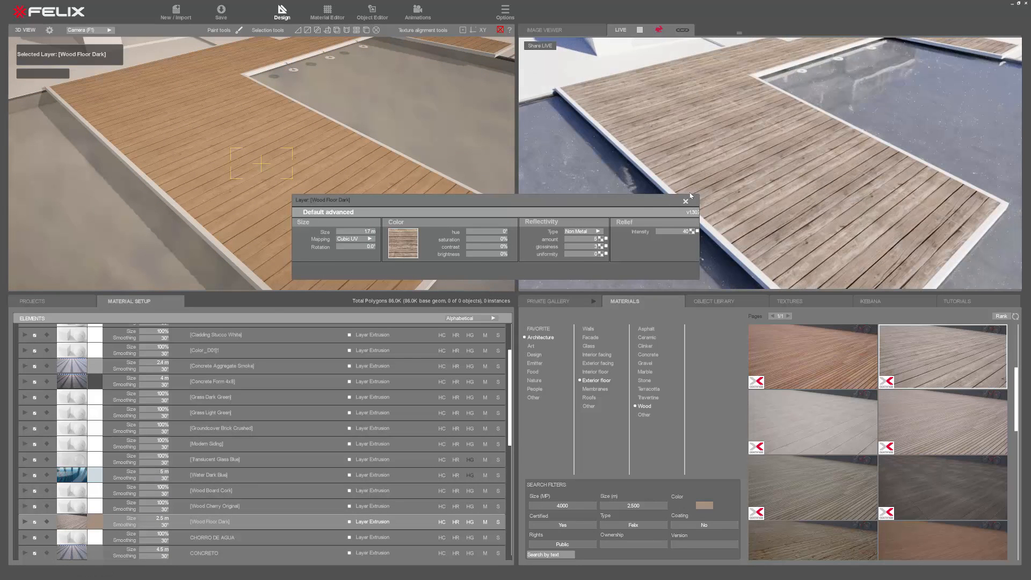
left_click(686, 201)
Apply a light brown wood material from the Design category to the deck's white edge trim.
left_click(537, 355)
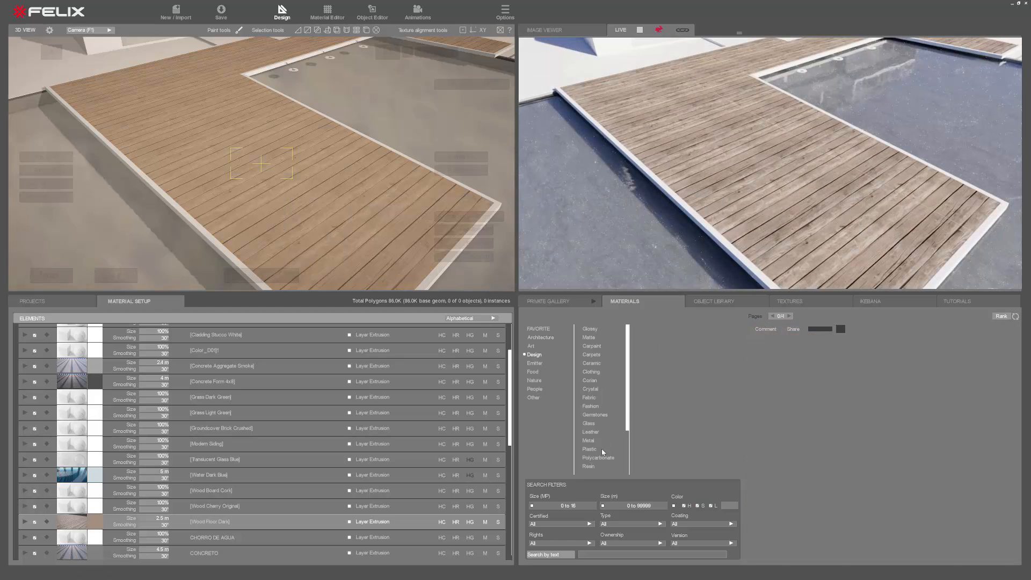
left_click(589, 440)
left_click_drag(942, 367, 479, 195)
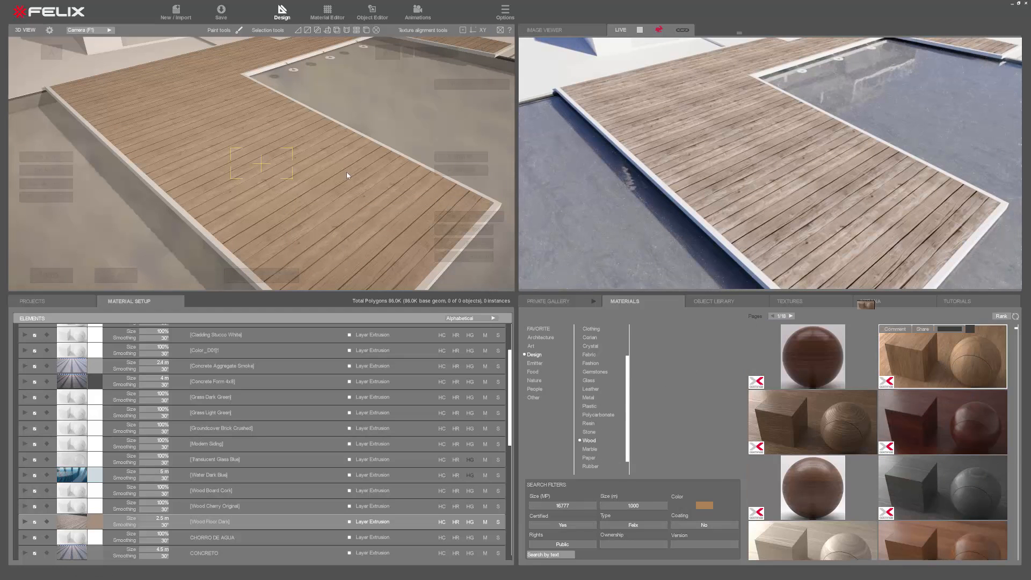
Assign the selected light brown Design wood to the white trim around the pool deck, including its near corner.
left_click_drag(944, 367, 207, 236)
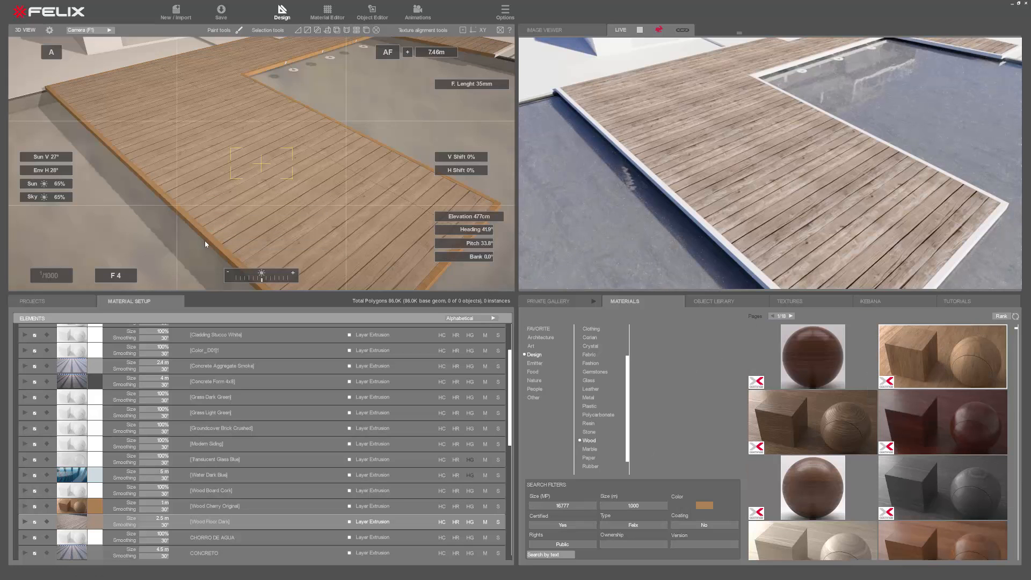
scroll(215, 258, "up", 5)
scroll(215, 259, "up", 2)
scroll(166, 69, "down", 5)
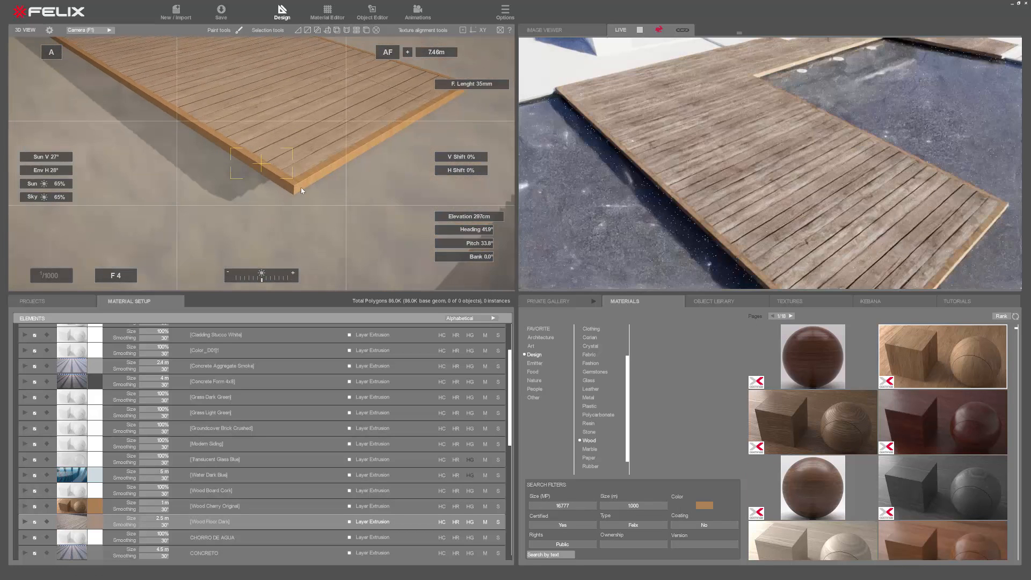
scroll(290, 194, "up", 3)
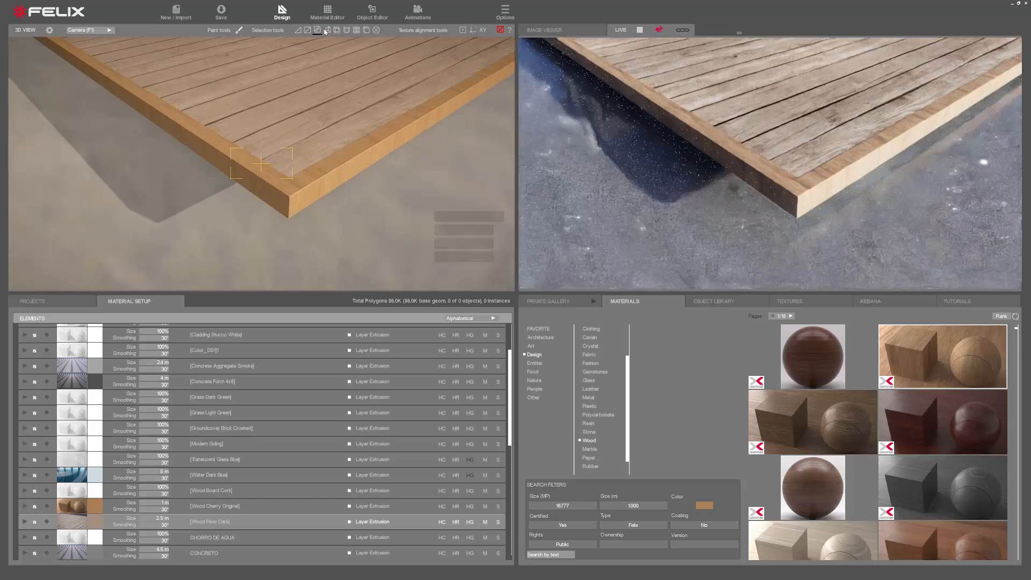
Select the connected faces of the deck's edge trim and realign their wood grain with the XY texture alignment.
left_click(328, 30)
left_click(302, 184)
left_click(376, 31)
left_click(337, 31)
left_click(269, 183)
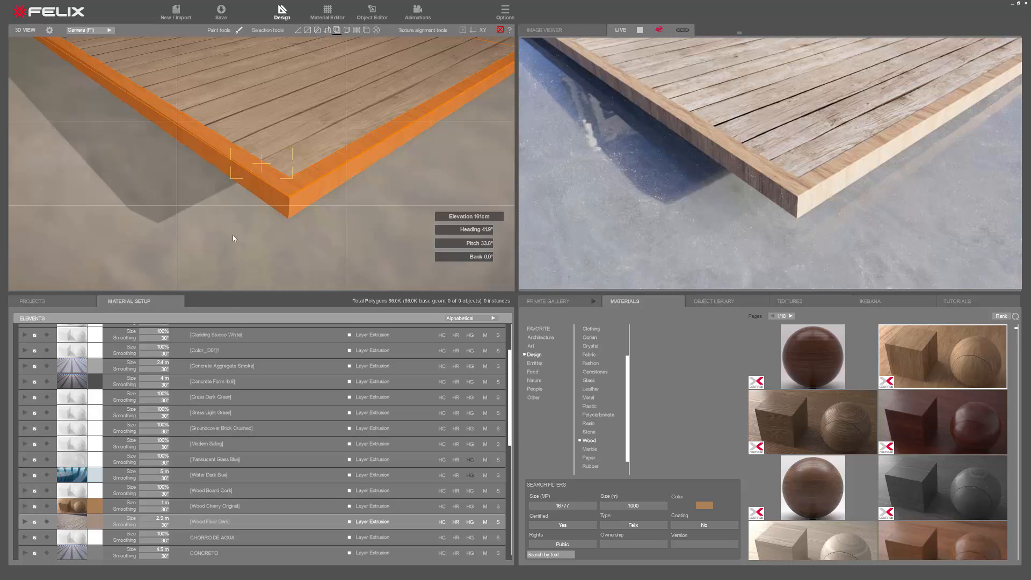
scroll(246, 233, "down", 3)
left_click(483, 30)
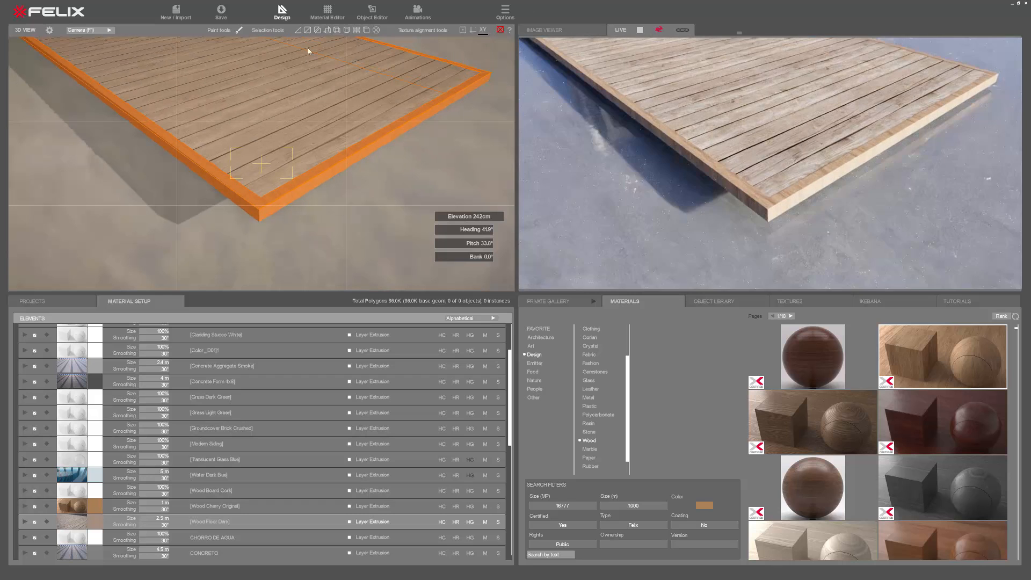
left_click(294, 250)
Set the Wood Cherry Original layer's color saturation to -34% and brightness to 4%.
left_click(25, 506)
scroll(138, 514, "down", 2)
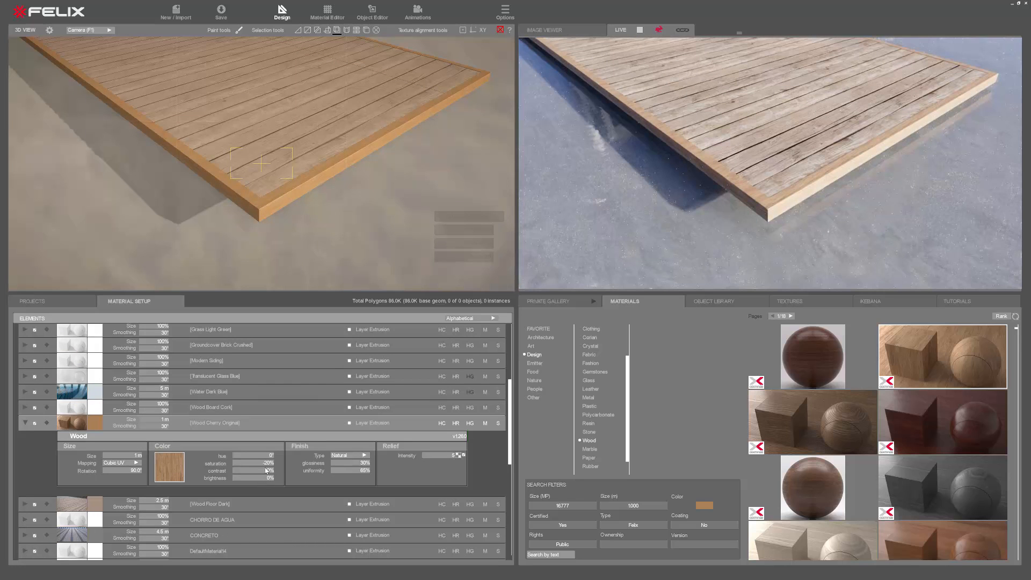
left_click_drag(250, 466, 253, 481)
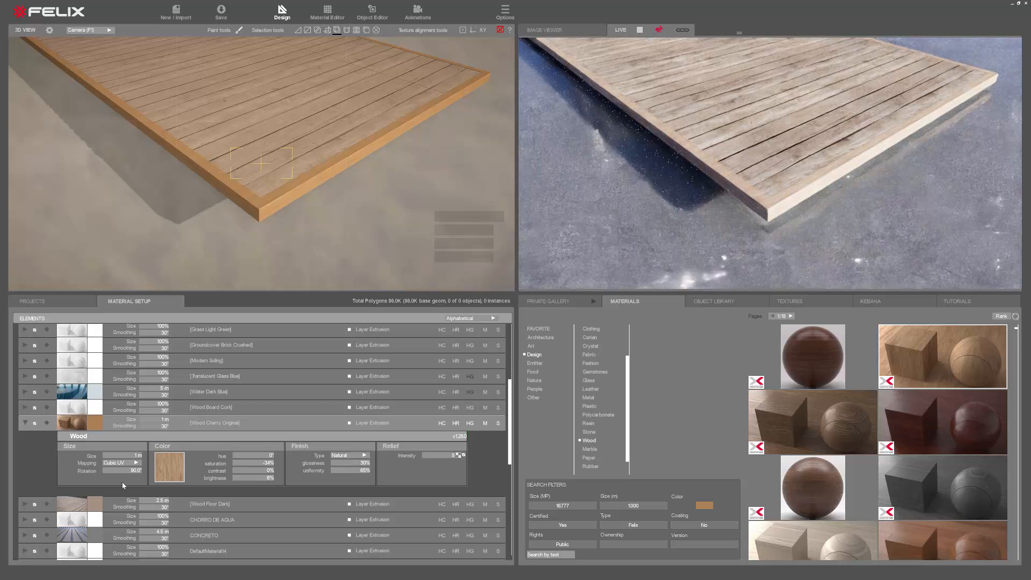
Apply a reddish-brown soil material from the Nature Ground category to the terrain around the pool.
left_click_drag(260, 194, 262, 269)
scroll(339, 205, "down", 5)
left_click_drag(340, 205, 391, 211)
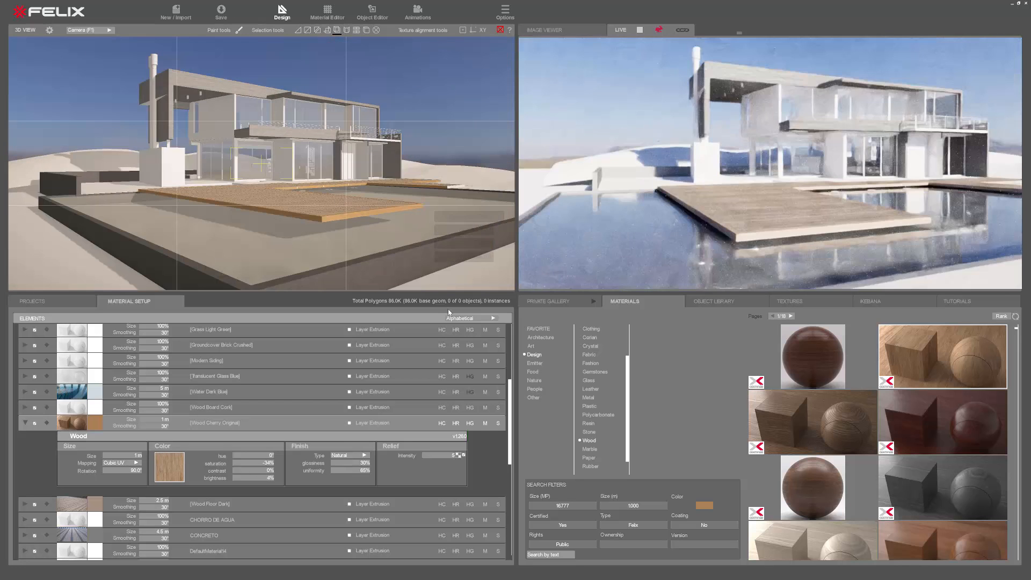
left_click(534, 381)
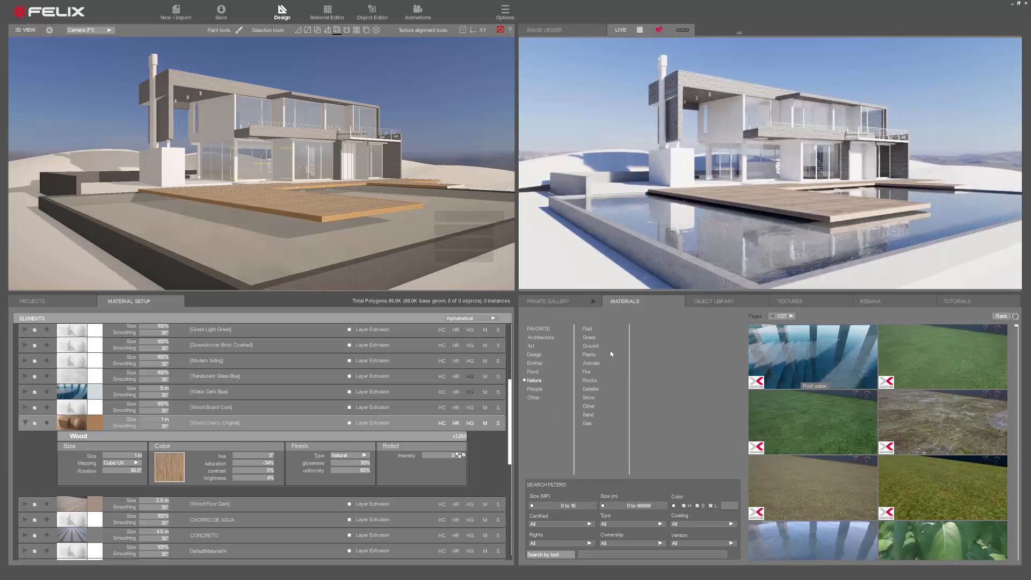
left_click(590, 346)
scroll(849, 490, "down", 2)
left_click_drag(824, 422, 36, 241)
Apply a grey concrete from the Architecture interior floor Concrete category to the house floor.
scroll(354, 188, "up", 5)
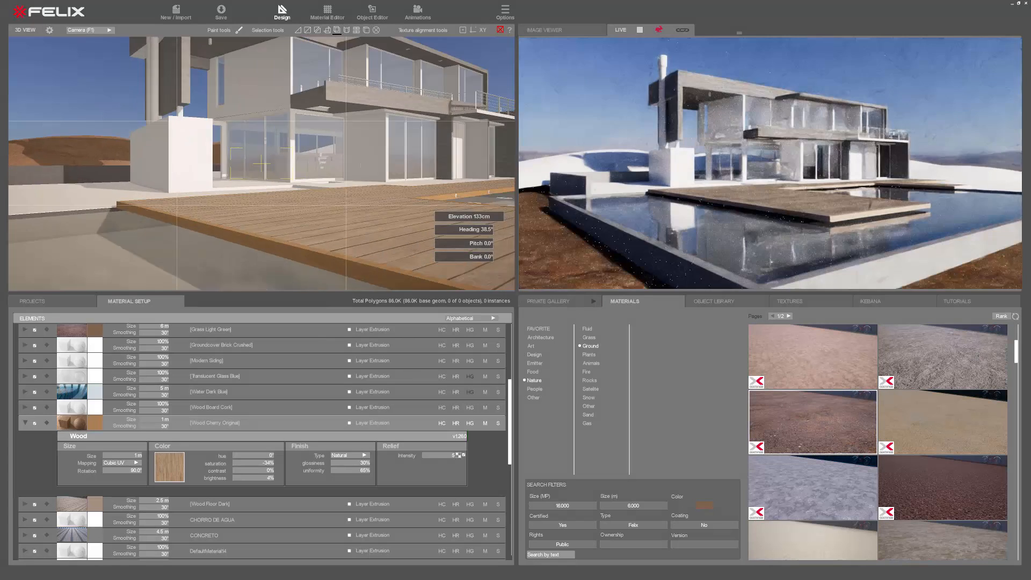
left_click_drag(355, 188, 279, 231)
left_click(540, 338)
left_click(596, 372)
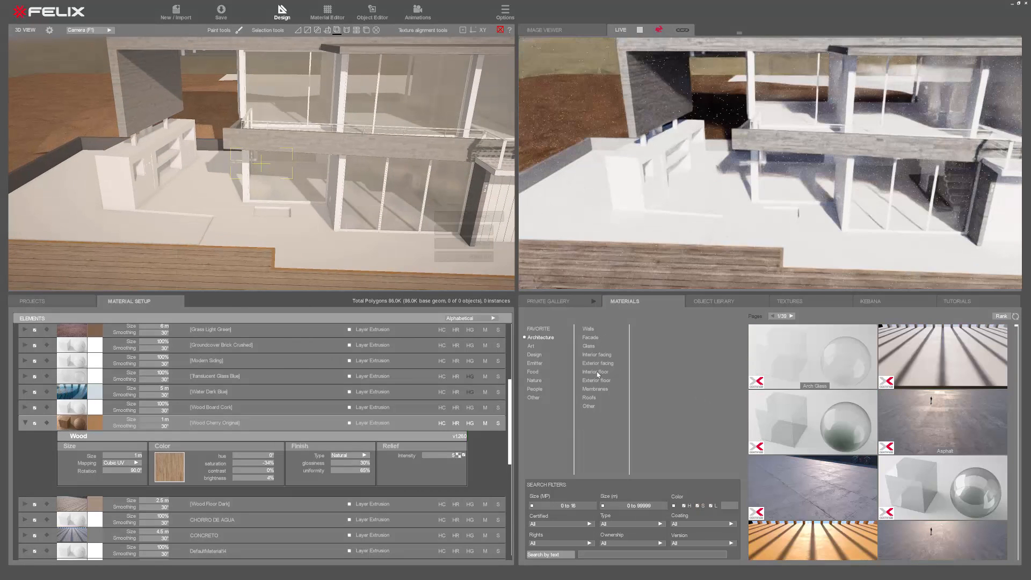
left_click_drag(813, 424, 275, 225)
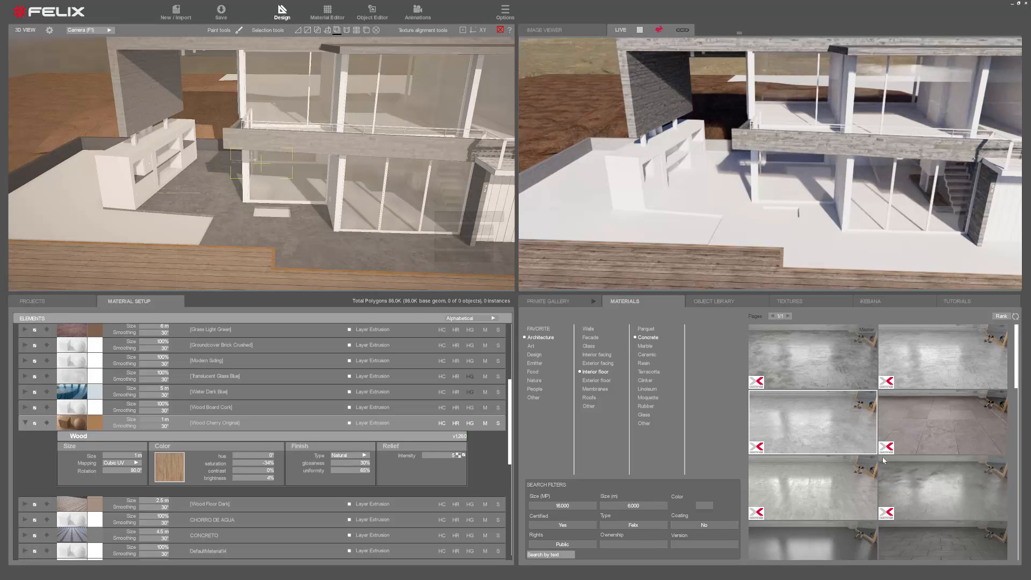
Apply the pinkish-brown concrete tile to the Modern Siding terrace area, with hue 30°, saturation -60%, contrast -10% and brightness -4%.
left_click_drag(211, 207, 166, 227)
double_click(166, 227)
scroll(377, 273, "down", 1)
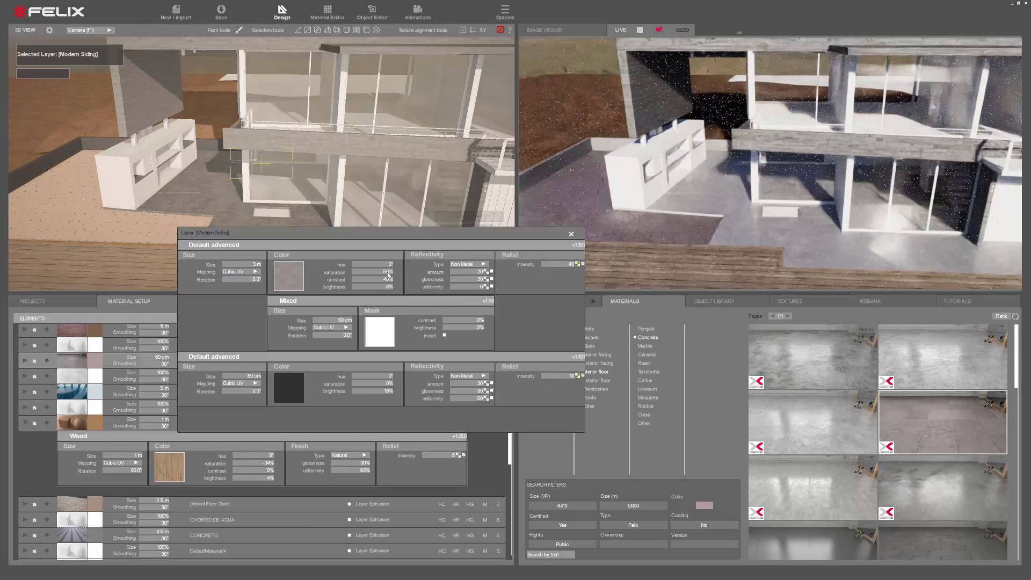
scroll(373, 264, "up", 1)
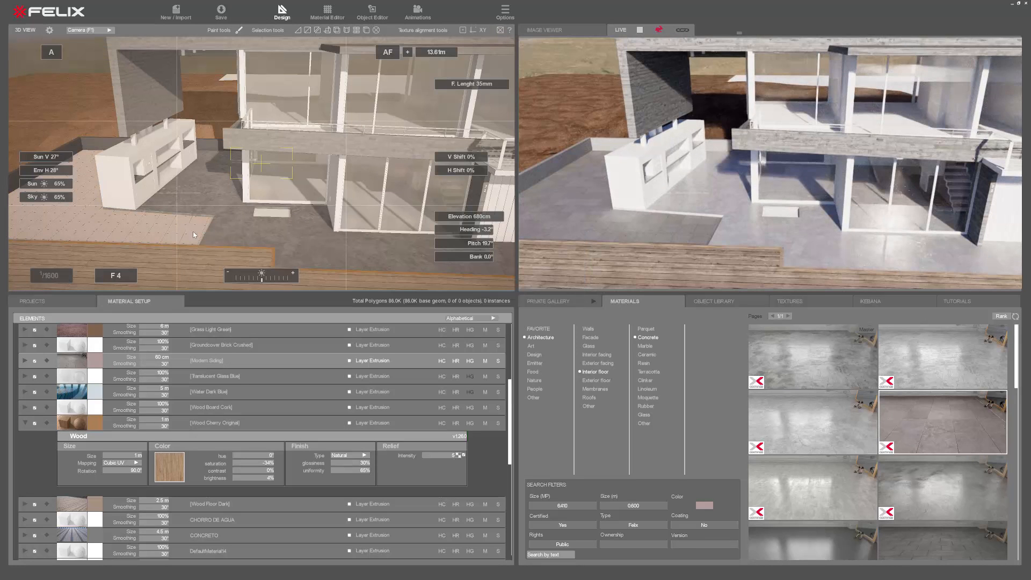
double_click(180, 235)
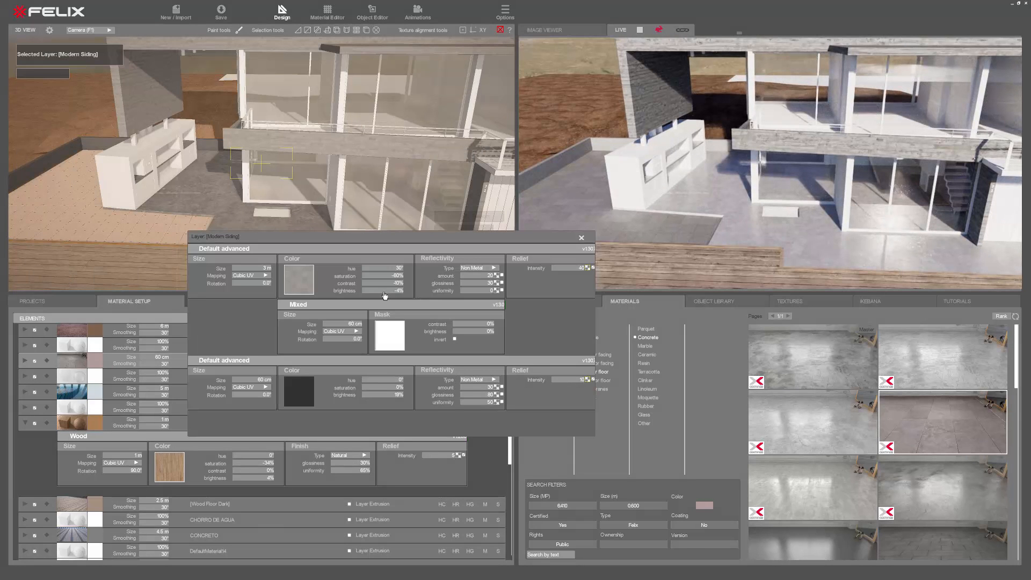
Lighten the interior concrete floor's DefaultMaterial8 layer by setting its texture contrast to -75% and brightness to 42%.
double_click(289, 241)
left_click(699, 248)
scroll(221, 201, "up", 5)
left_click_drag(221, 201, 292, 251)
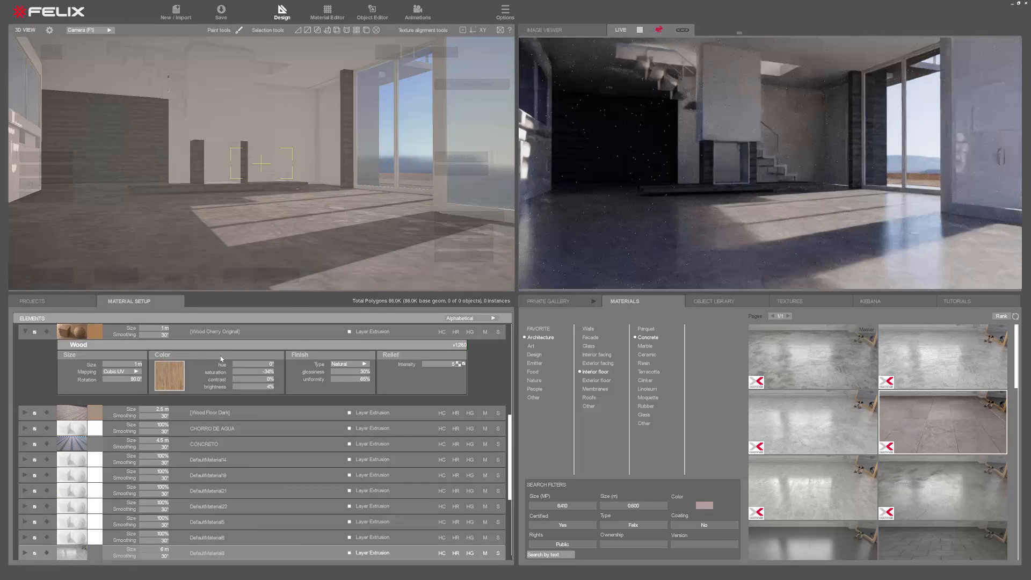
double_click(307, 234)
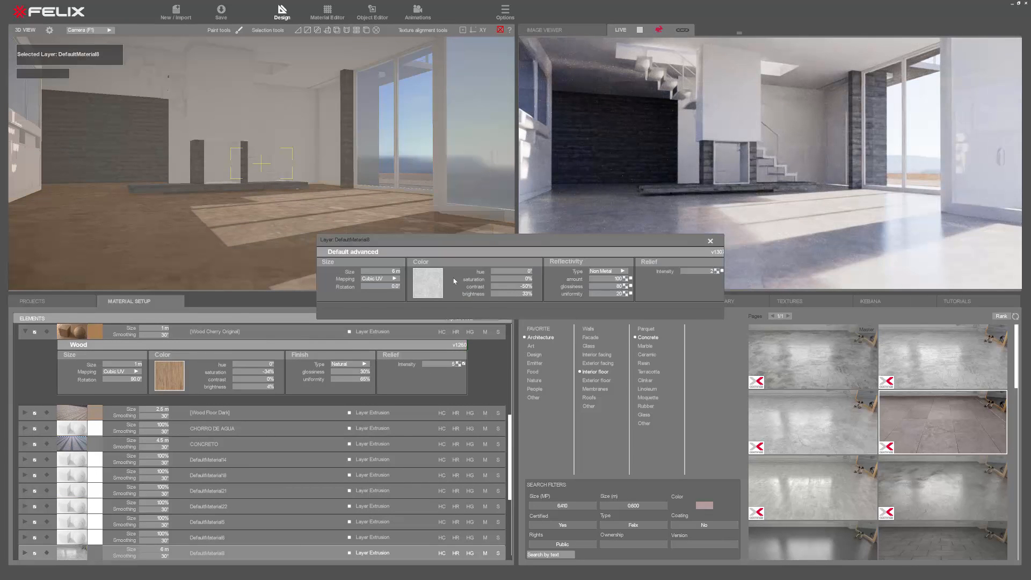
left_click(428, 283)
left_click_drag(435, 260, 420, 260)
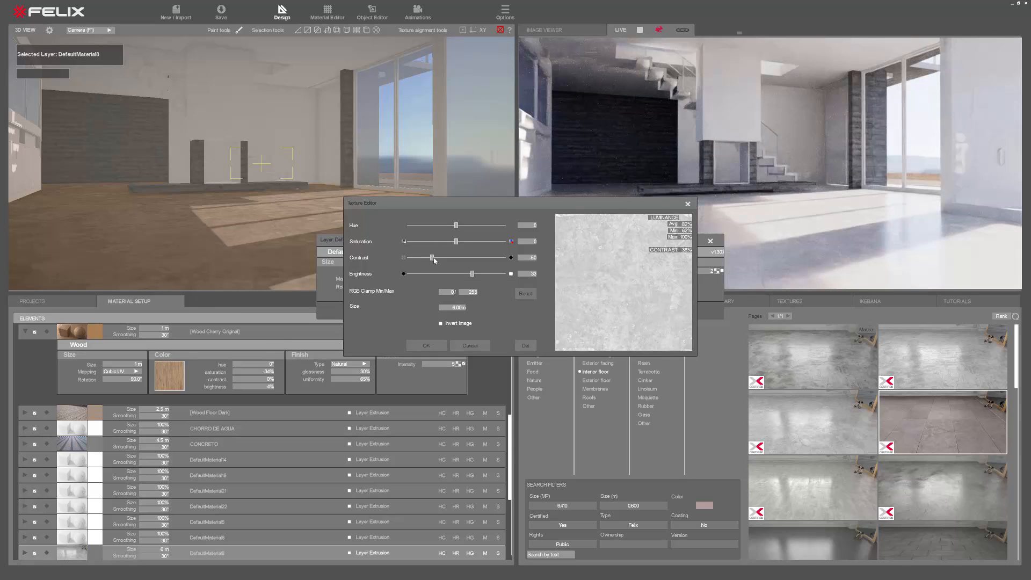
left_click_drag(478, 278, 476, 277)
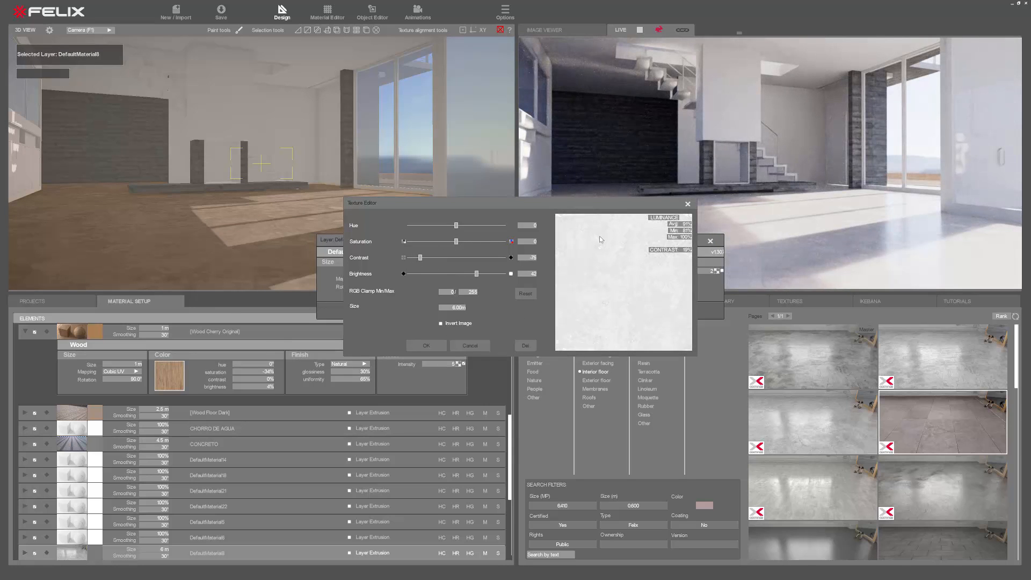
left_click(424, 347)
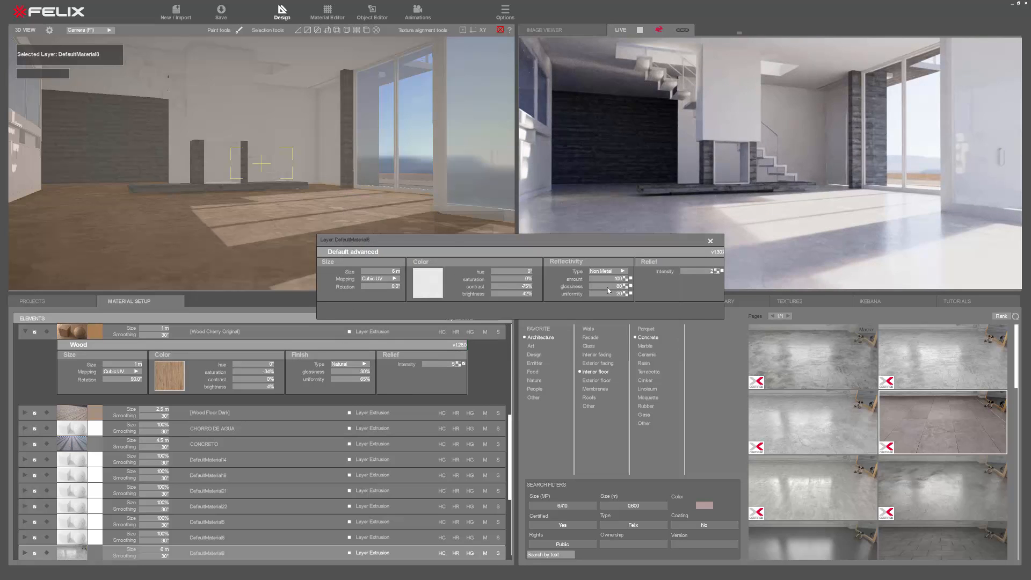
left_click(710, 241)
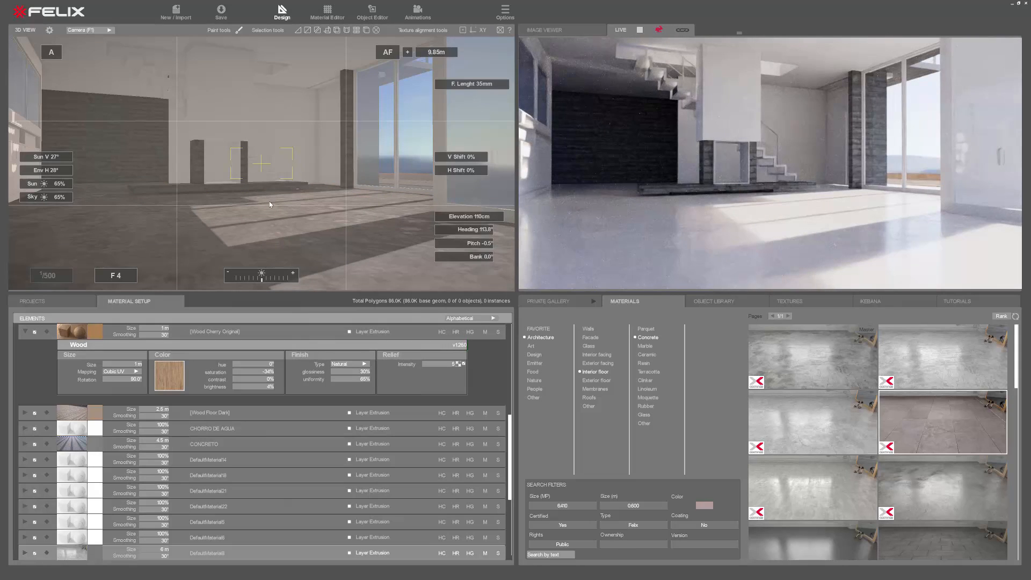
Apply a light wood material from the Design Wood category to the white front door.
scroll(354, 133, "up", 6)
middle_click_drag(166, 131, 346, 140)
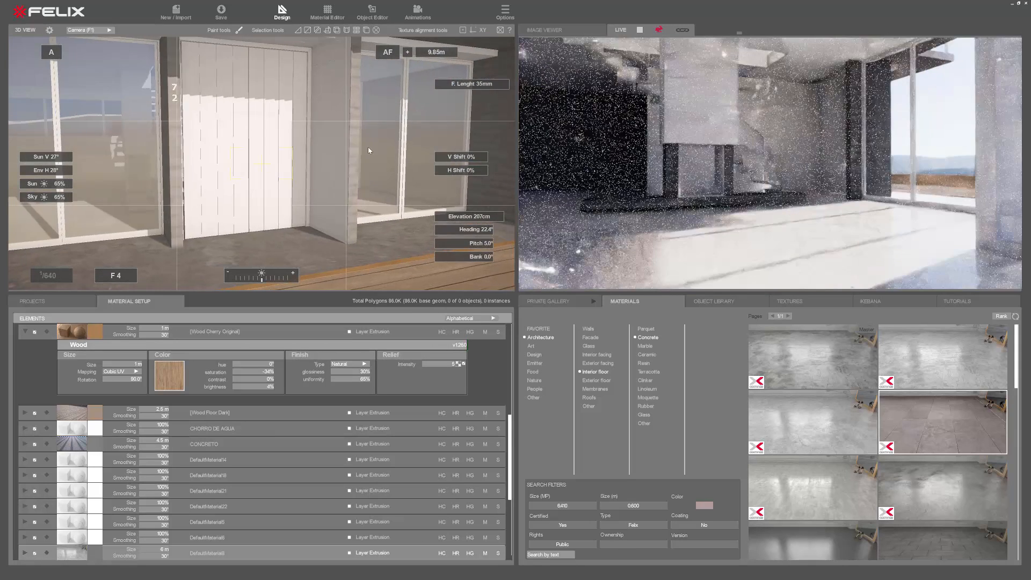
left_click(534, 355)
scroll(613, 453, "down", 1)
left_click(590, 458)
left_click_drag(948, 507, 475, 226)
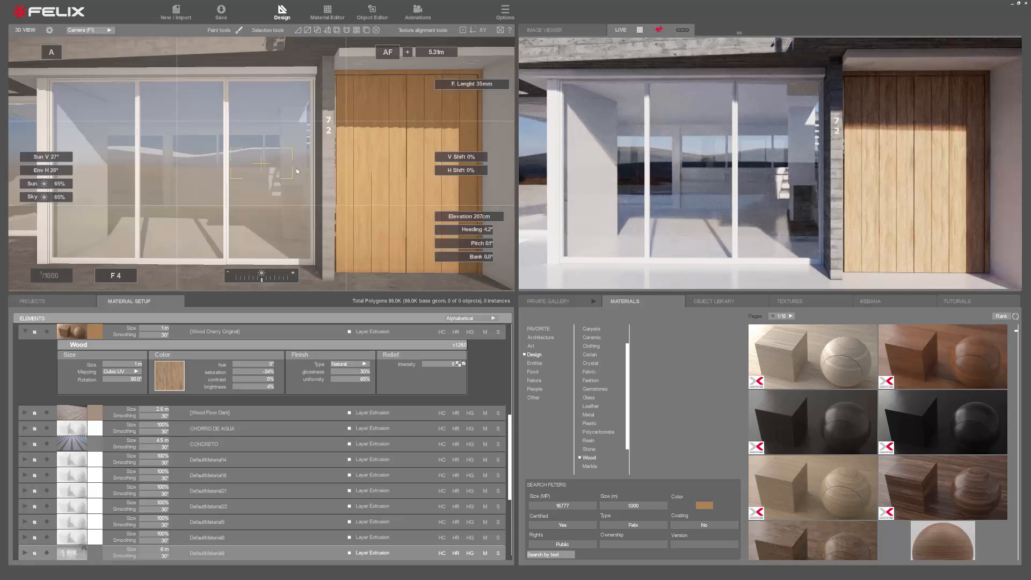
Replace the front door's material with a medium brown wood from the same category.
scroll(325, 180, "down", 5)
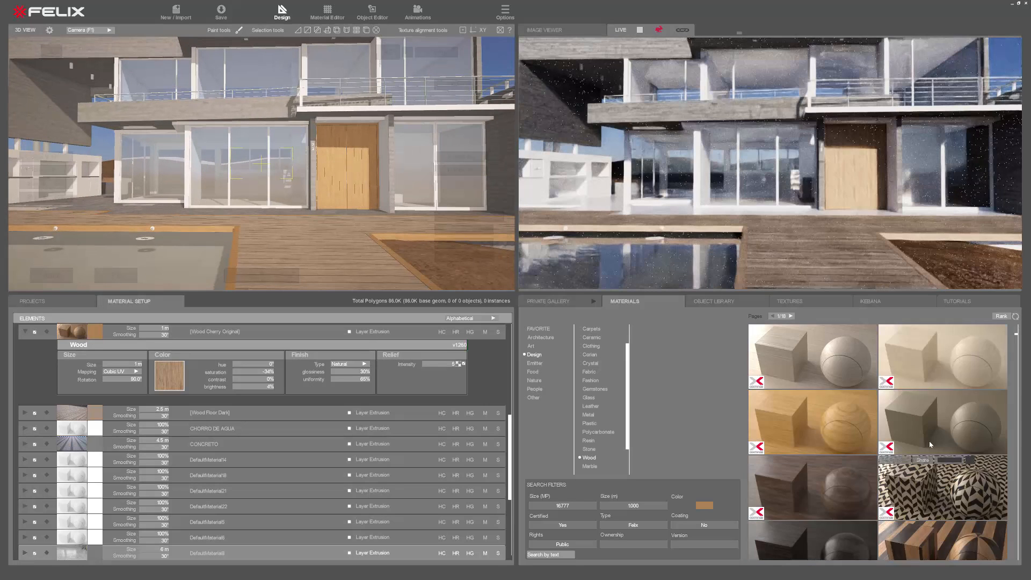
left_click_drag(934, 486, 364, 116)
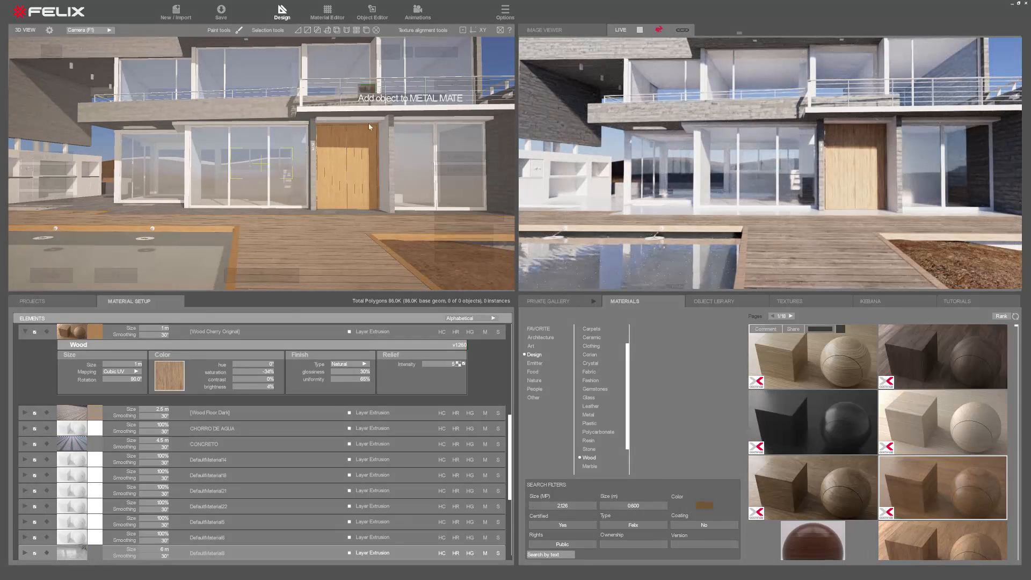
left_click_drag(349, 155, 349, 161)
Select the front door's faces and turn their wood grain vertical with the XY texture alignment.
scroll(349, 176, "up", 2)
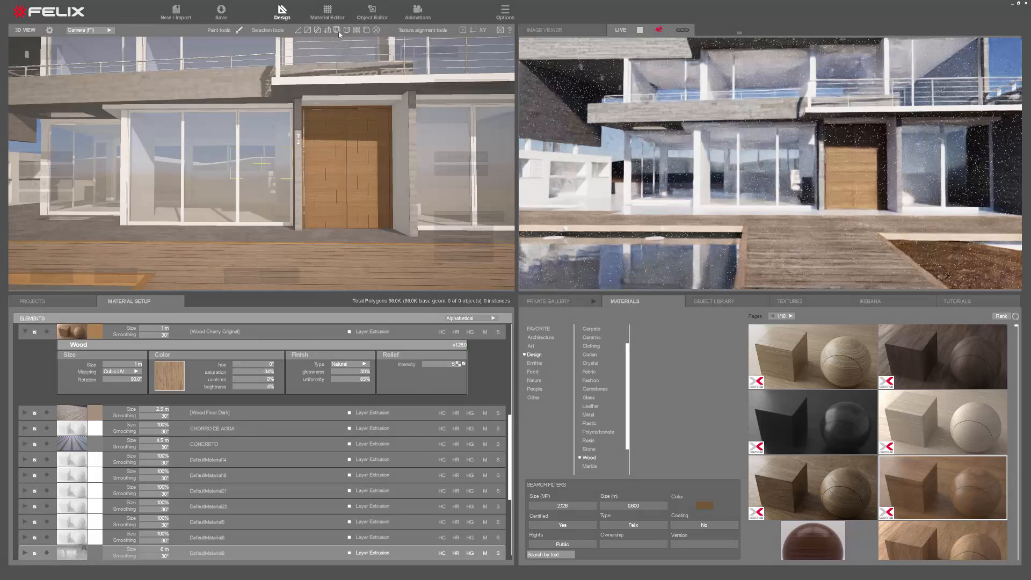
left_click(350, 185)
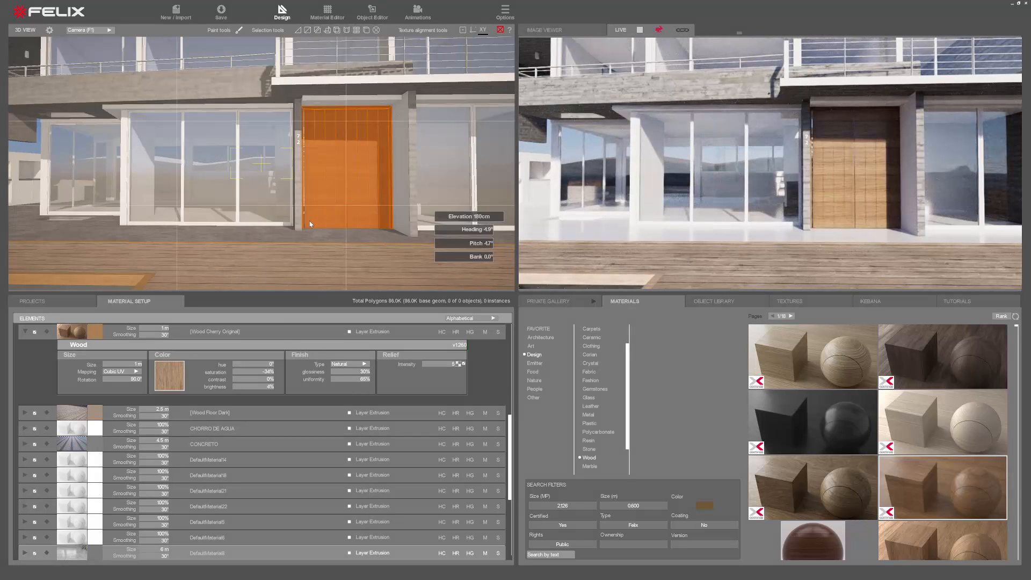
key("Escape")
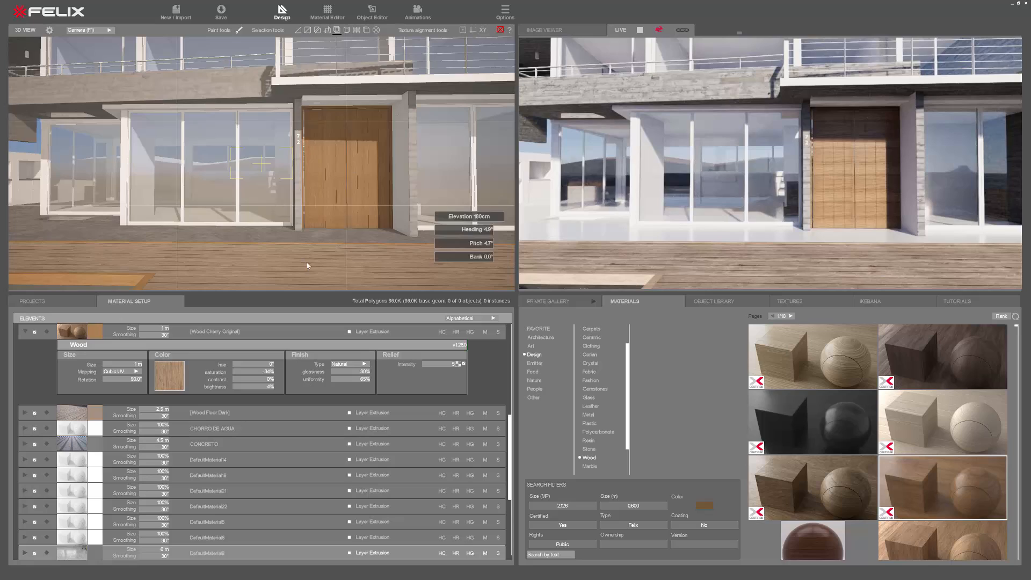
left_click(500, 31)
Apply the door's brown wood to the treads of the interior staircase.
left_click_drag(369, 147, 195, 195)
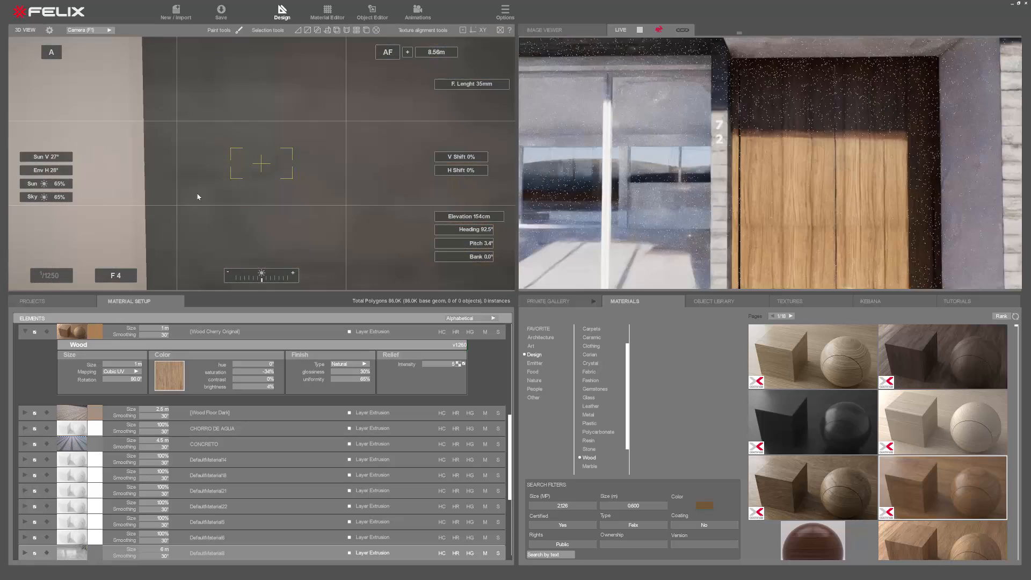
left_click_drag(270, 157, 209, 194)
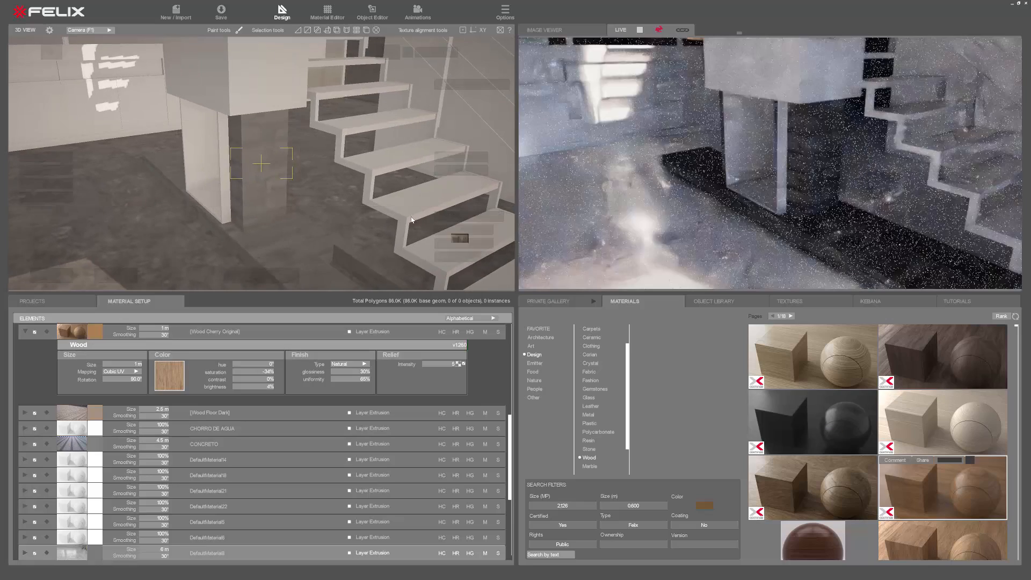
left_click_drag(441, 192, 414, 217)
Apply Brushed Steel from the Design Metal Steel category to the staircase's zigzag side frame.
left_click(590, 414)
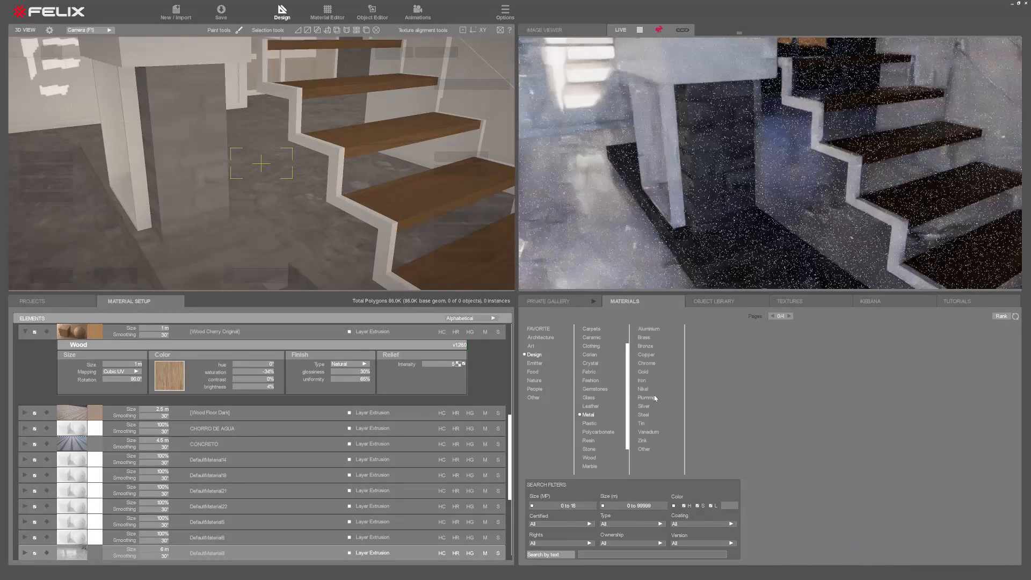
left_click(644, 415)
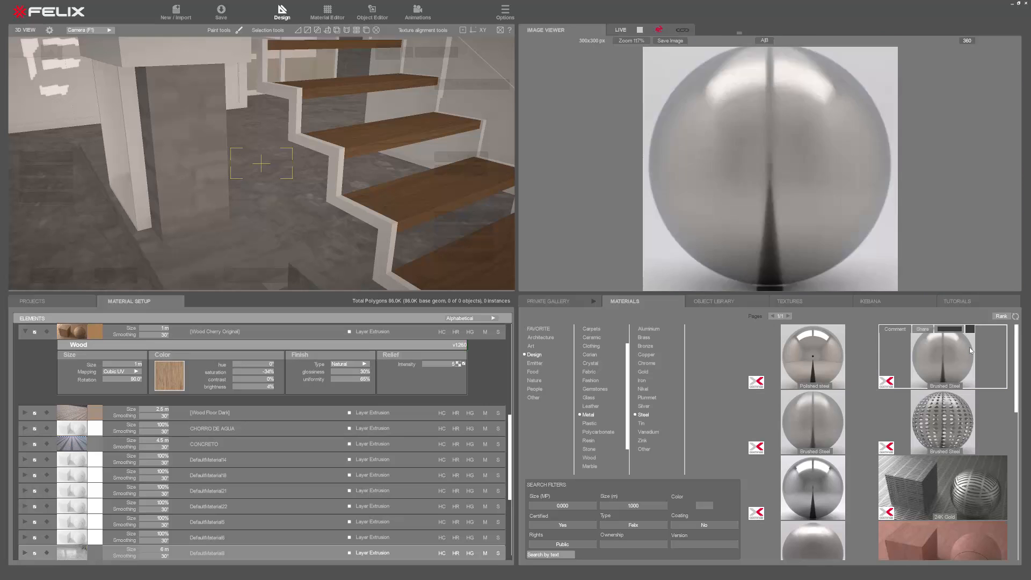
left_click_drag(349, 213, 395, 137)
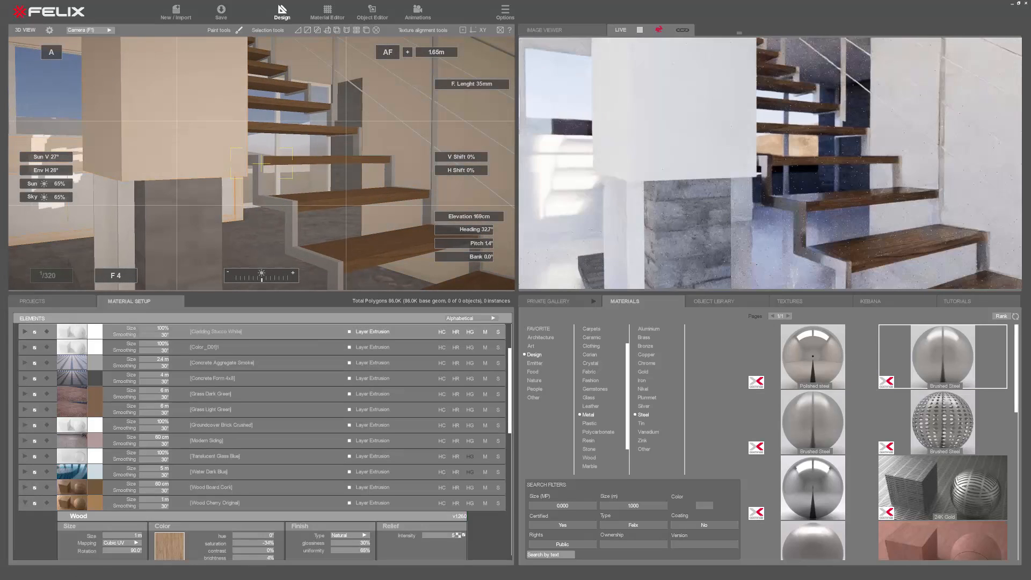
Apply the same Brushed Steel to the staircase's diagonal railing cables.
scroll(241, 473, "down", 5)
left_click(932, 361)
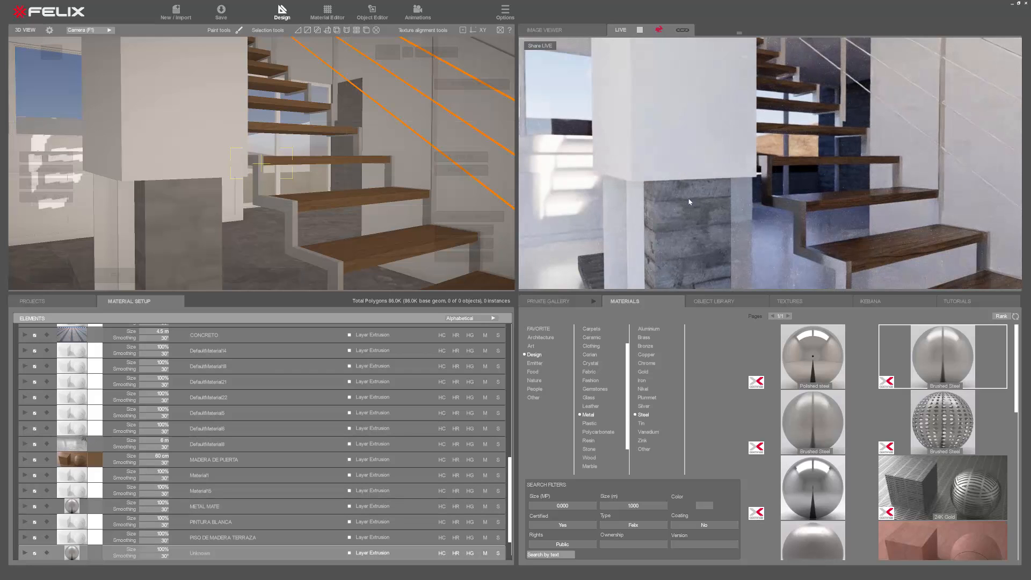
mouse_move(438, 171)
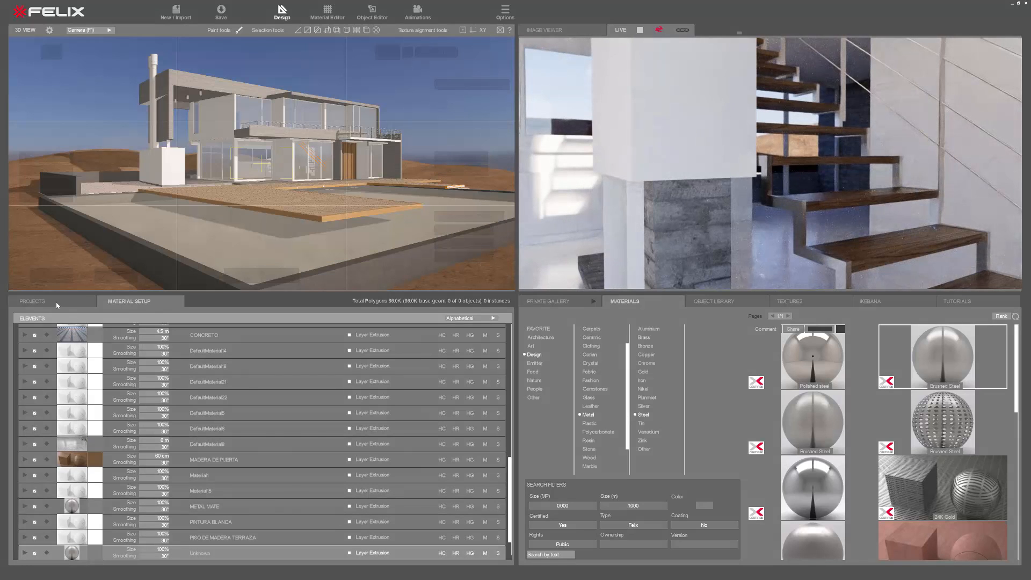
Rotate View 03's environment horizontally to 202° and reframe its camera slightly on the fireplace and staircase.
left_click(56, 302)
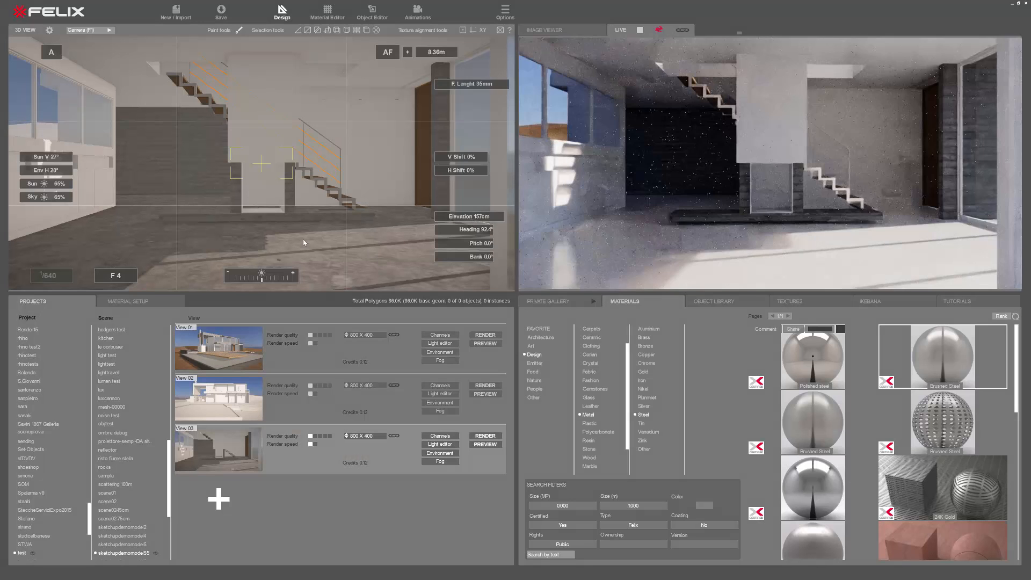
left_click_drag(312, 229, 312, 226)
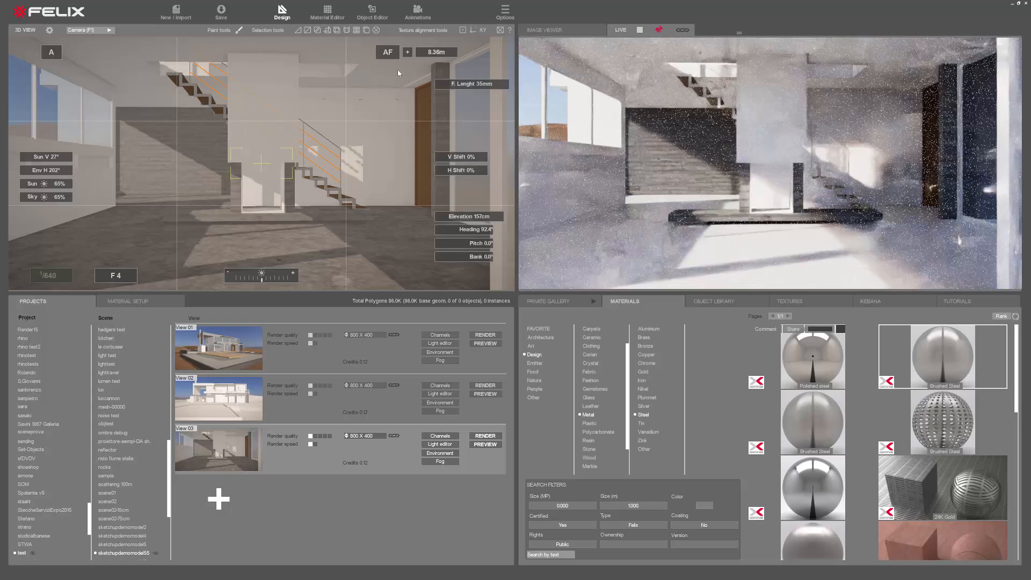
left_click_drag(463, 230, 457, 230)
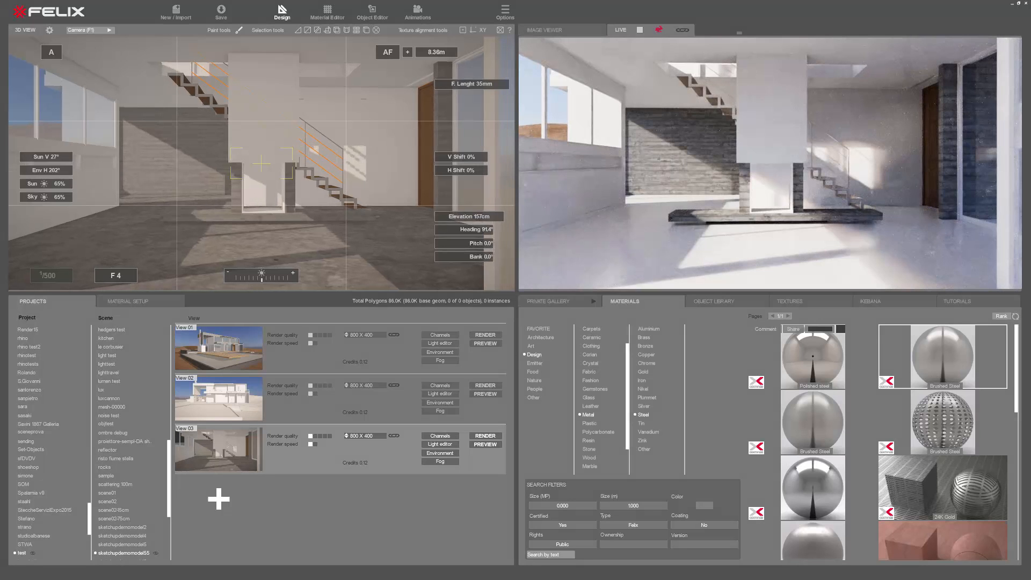
key("s")
key("a")
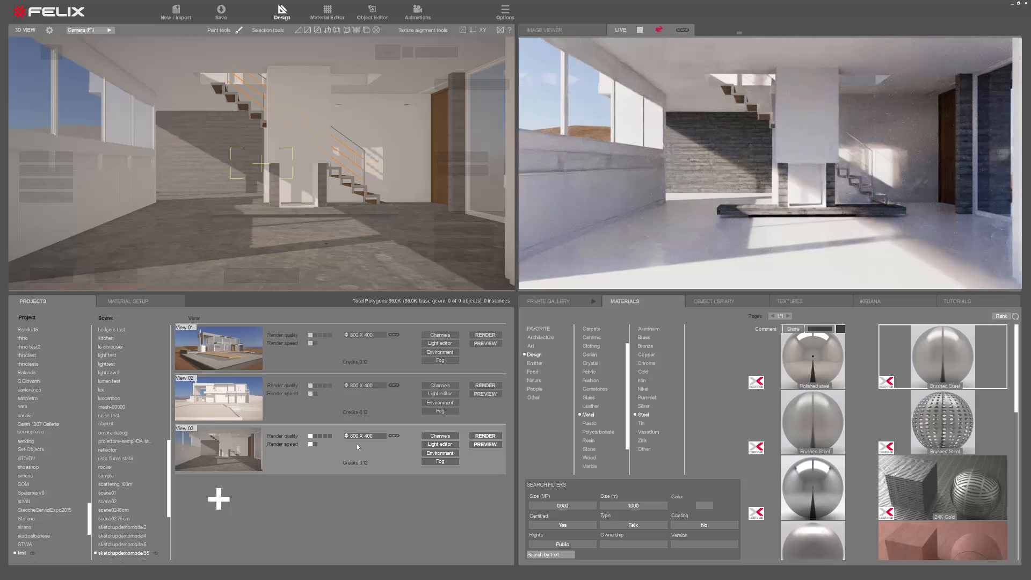
Add a white two-seat couch from the object library's Furniture, Seat, Couches category, sorted by date, to the living room.
key("F8")
left_click(721, 303)
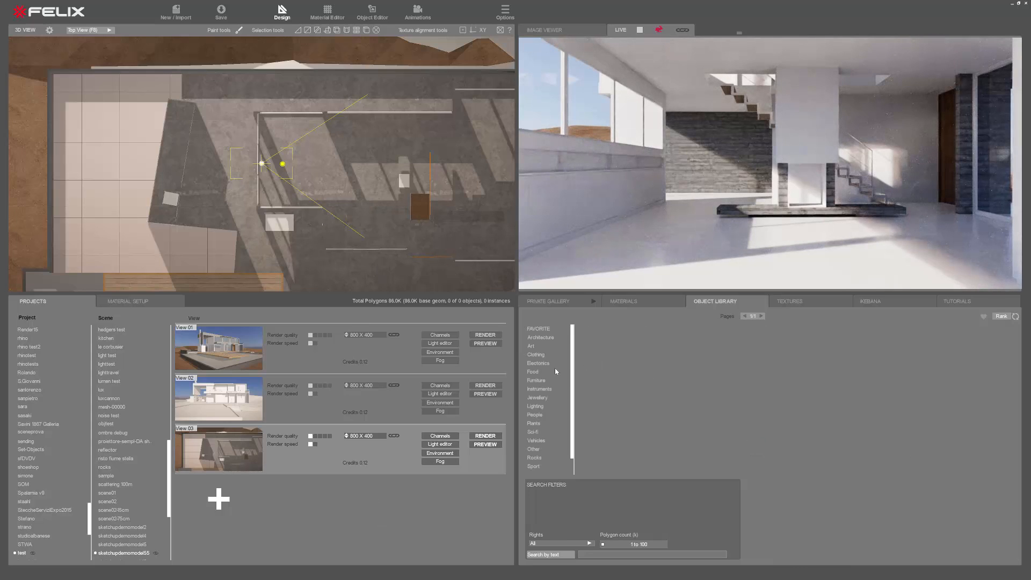
left_click(647, 346)
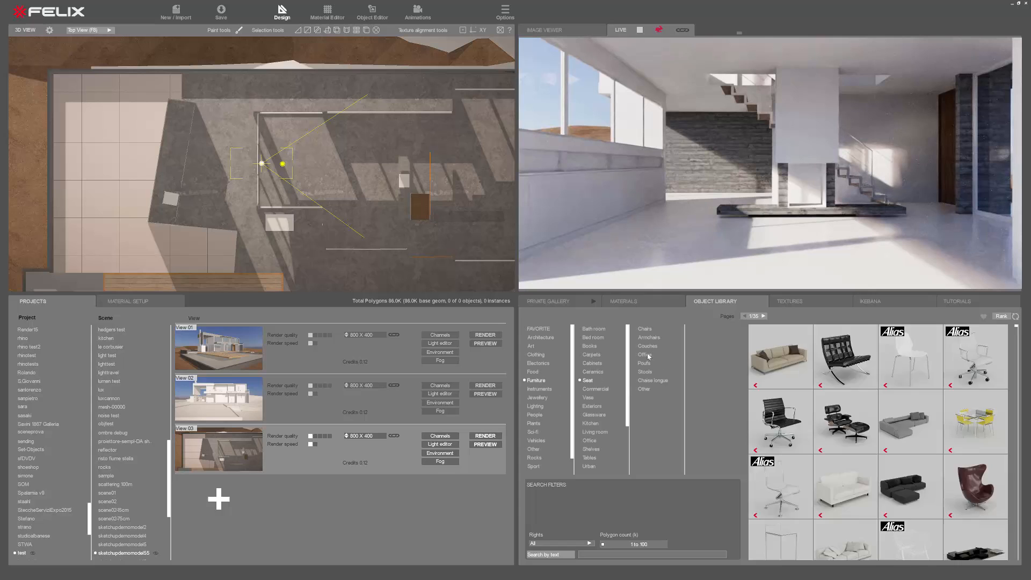
left_click(1002, 316)
scroll(915, 429, "down", 5)
scroll(900, 438, "down", 2)
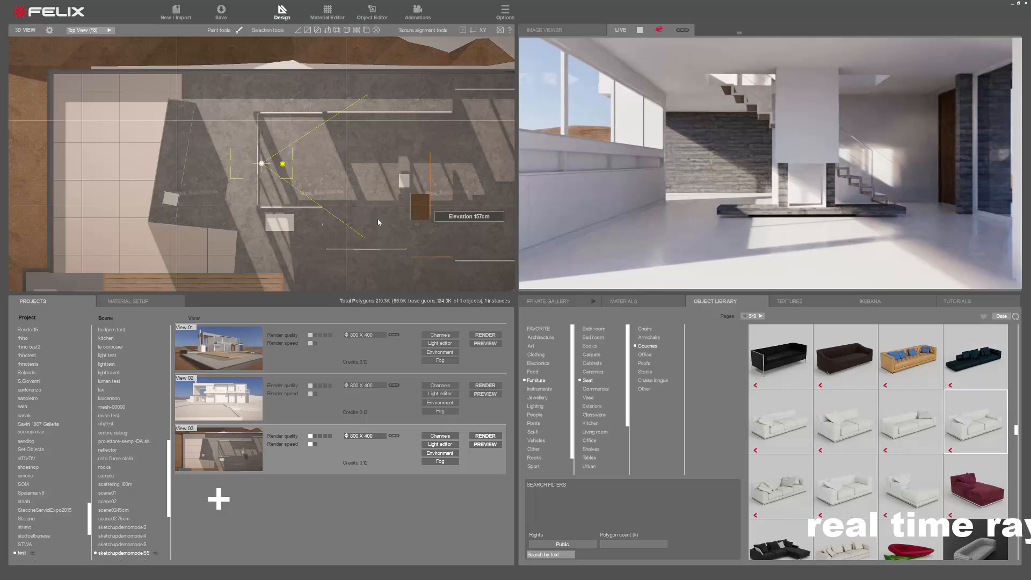
Position the white couch in front of the fireplace in the top view, at about X 1.95 m, Z 0.59 m.
scroll(378, 222, "up", 6)
scroll(370, 212, "down", 4)
left_click(333, 197)
left_click_drag(334, 193, 315, 156)
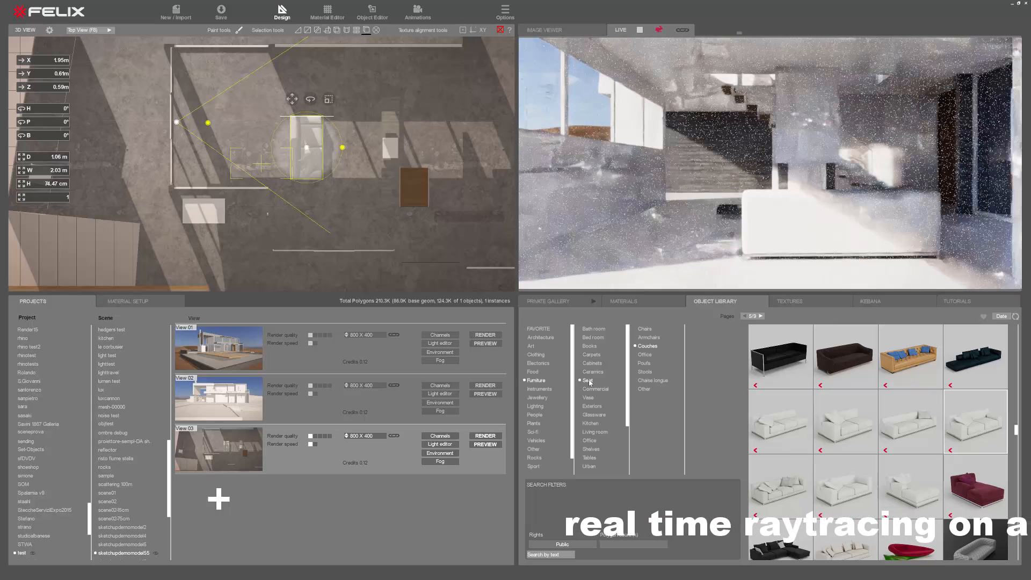
Place the white upholstered bench from the Seat Chairs category near the couch, at about X 3.31 m, Z 1.93 m.
left_click(590, 383)
scroll(895, 449, "down", 1)
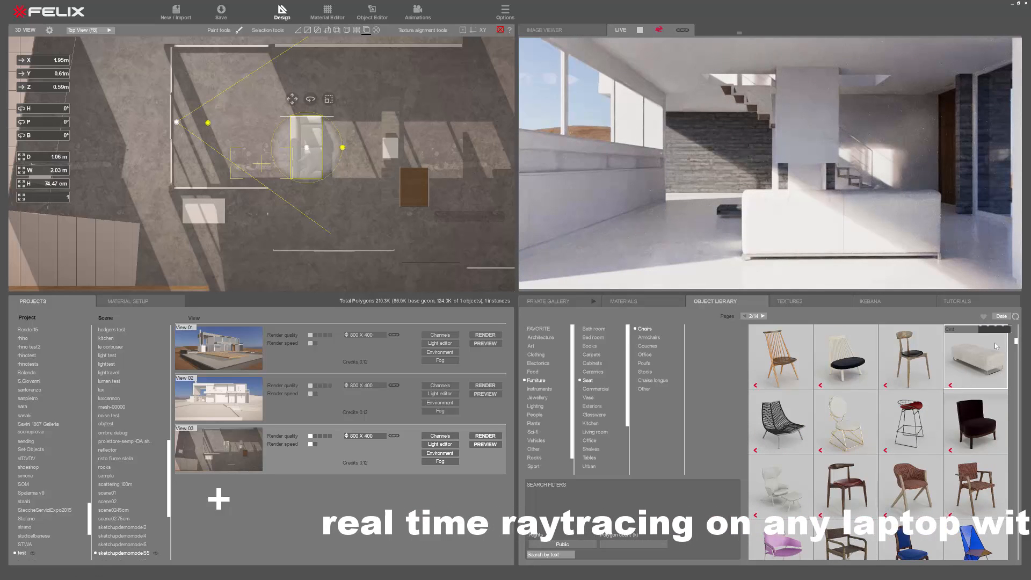
left_click_drag(997, 346, 362, 109)
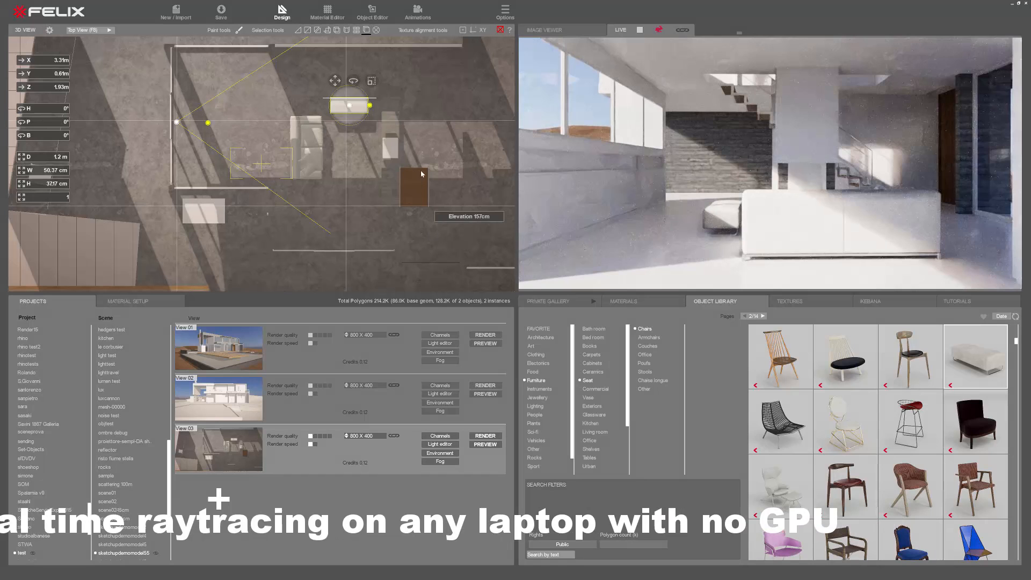
Move the couch to about X 2.07 m, Z 0.2 m and the bench to about X 3.38 m, Z 1.71 m.
left_click(319, 166)
left_click_drag(318, 166, 322, 179)
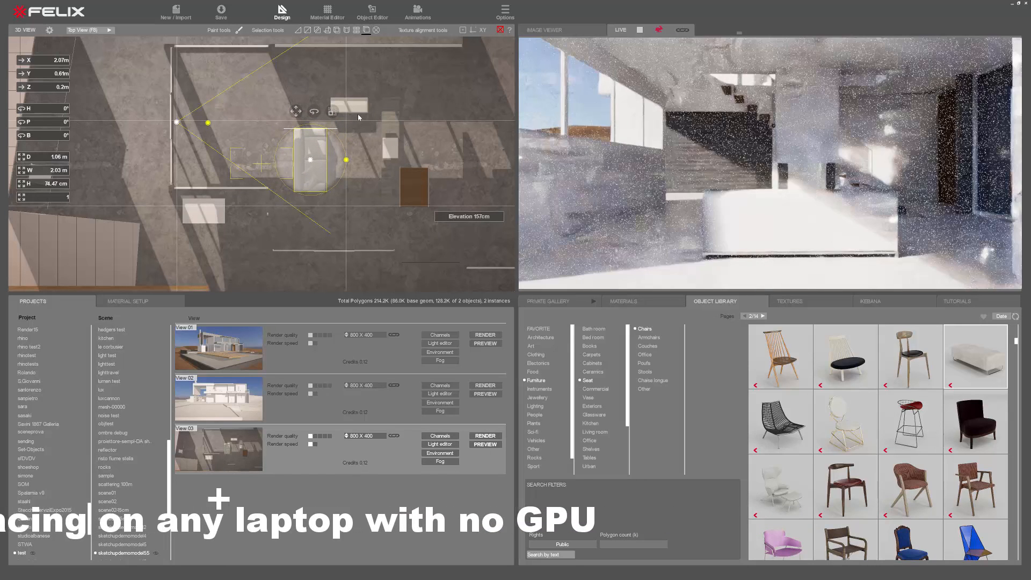
left_click_drag(359, 117, 361, 124)
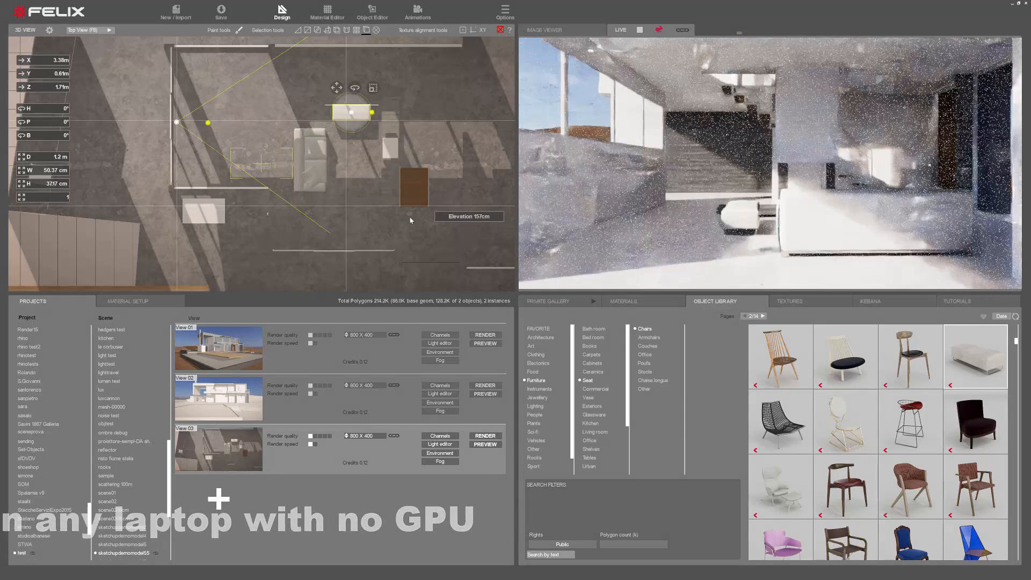
Apply the dark blue velvet from the Design Fabric Velvet materials to the couch, its pillow and the bench.
left_click(625, 301)
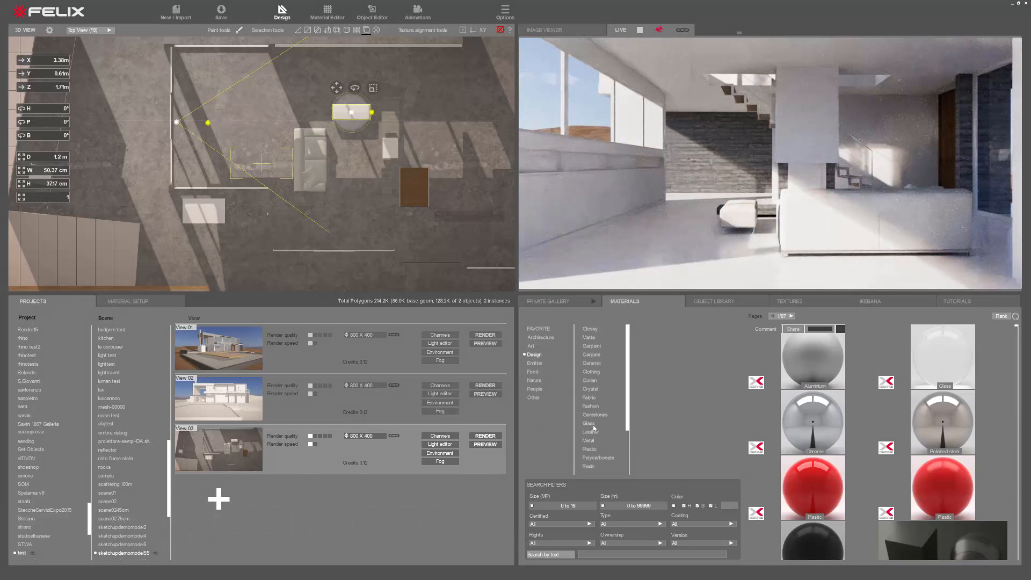
left_click(589, 397)
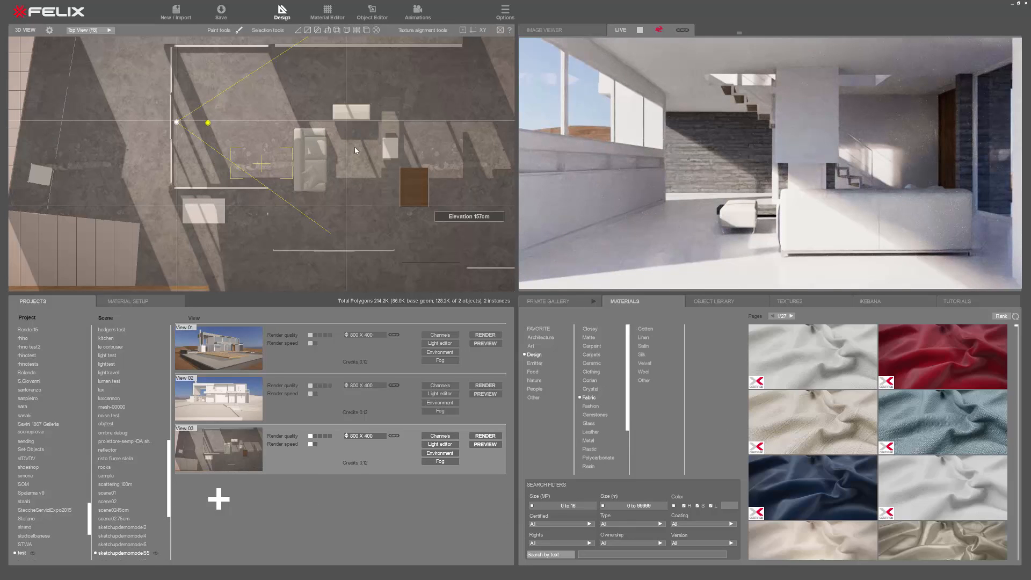
key("F1")
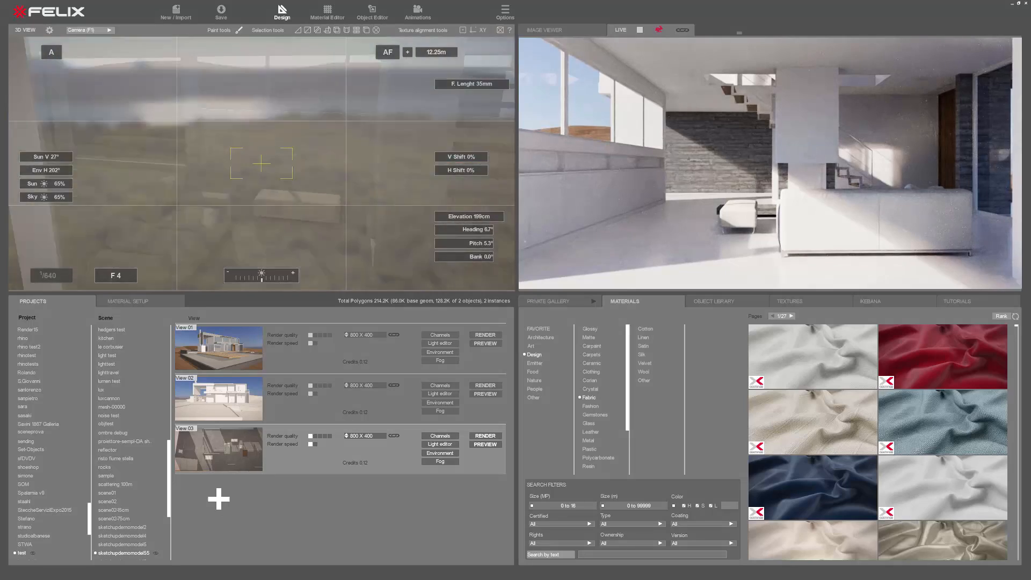
middle_click_drag(262, 163, 280, 145)
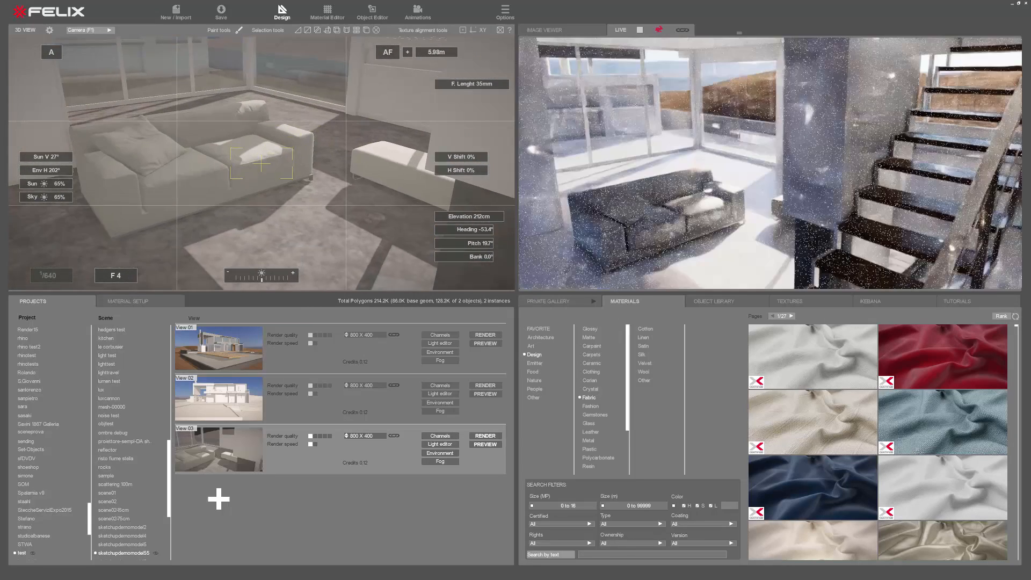
scroll(825, 437, "down", 3)
left_click(644, 363)
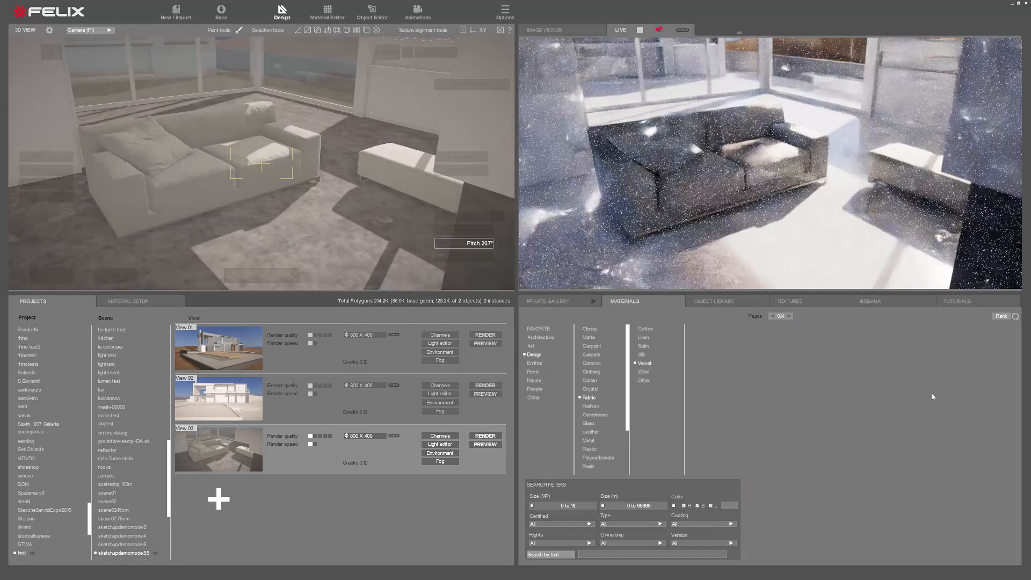
left_click_drag(915, 350, 197, 178)
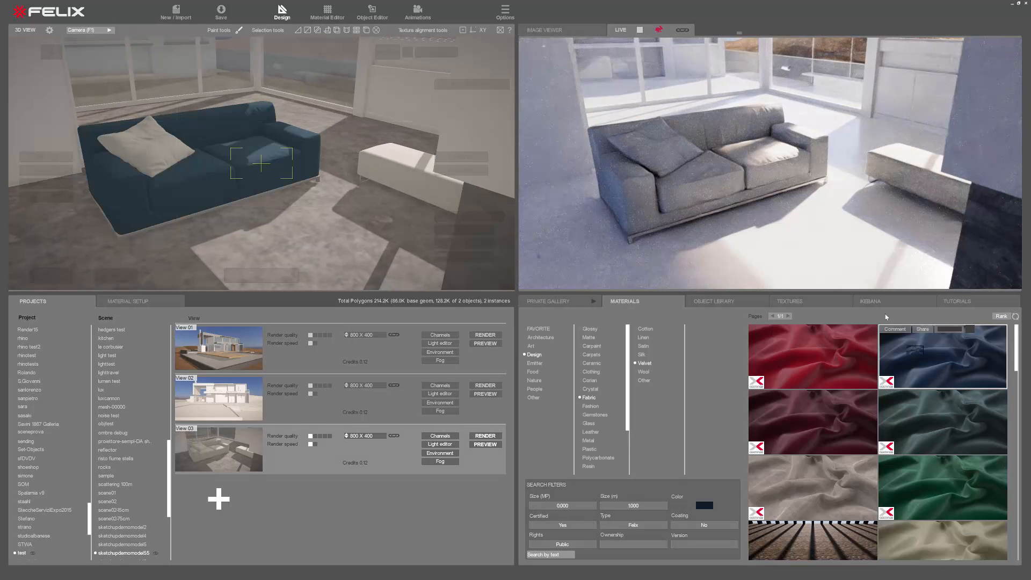
left_click_drag(418, 172, 417, 173)
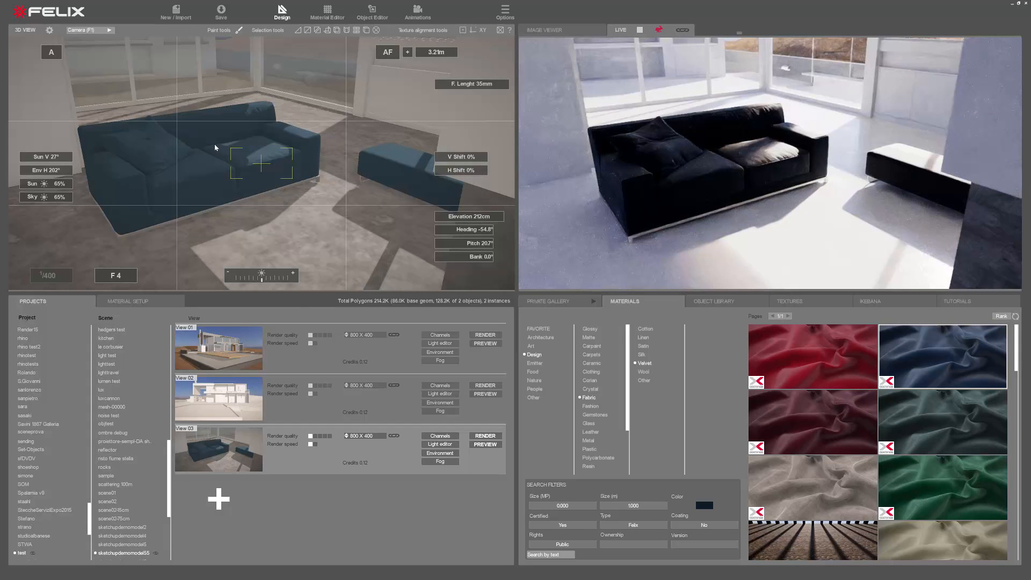
Add the clear glass coffee table from the Furniture Tables category to the floor in front of the couch.
scroll(215, 147, "up", 3)
middle_click_drag(262, 202, 208, 207)
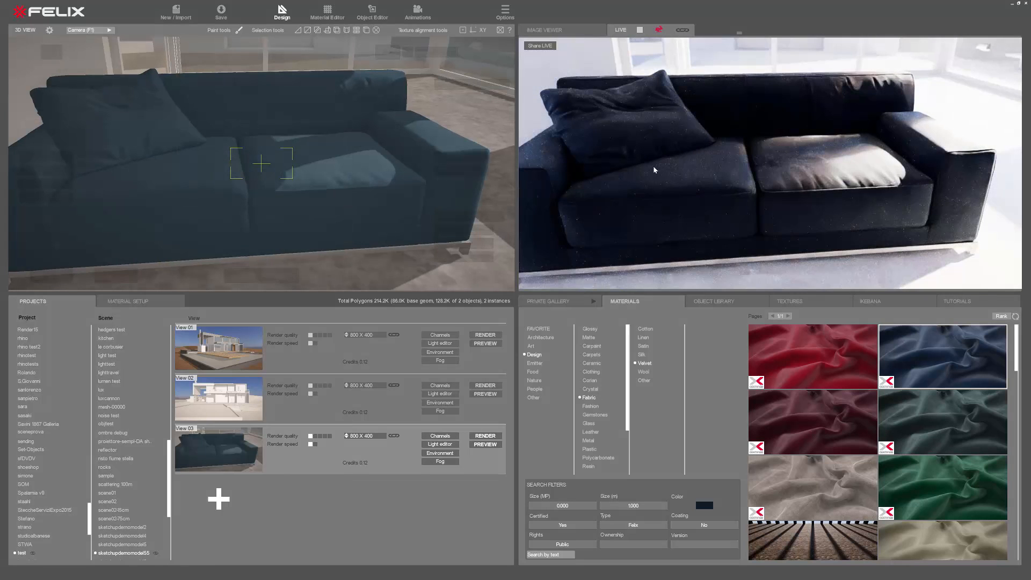
scroll(386, 181, "down", 3)
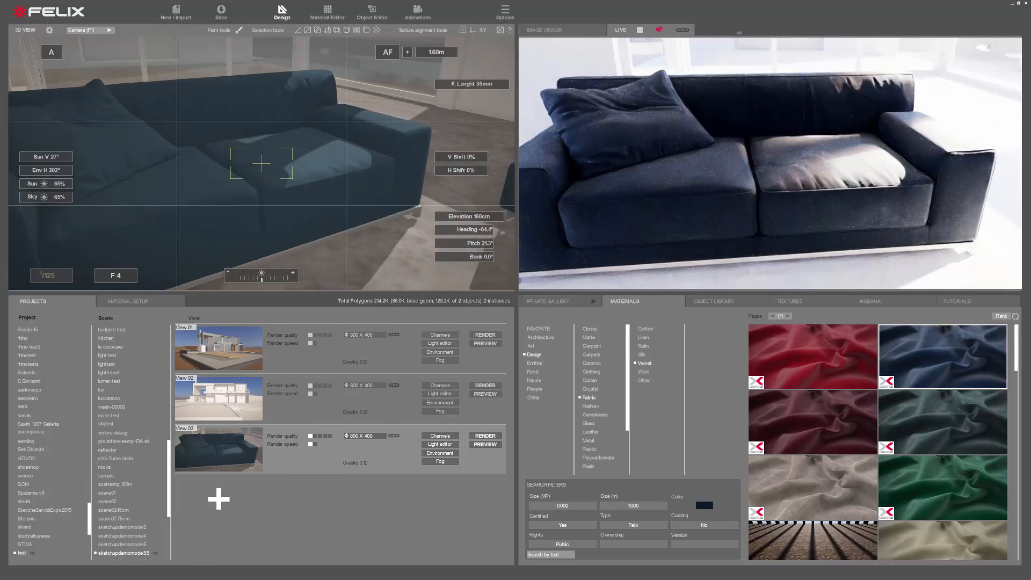
middle_click_drag(263, 161, 263, 67)
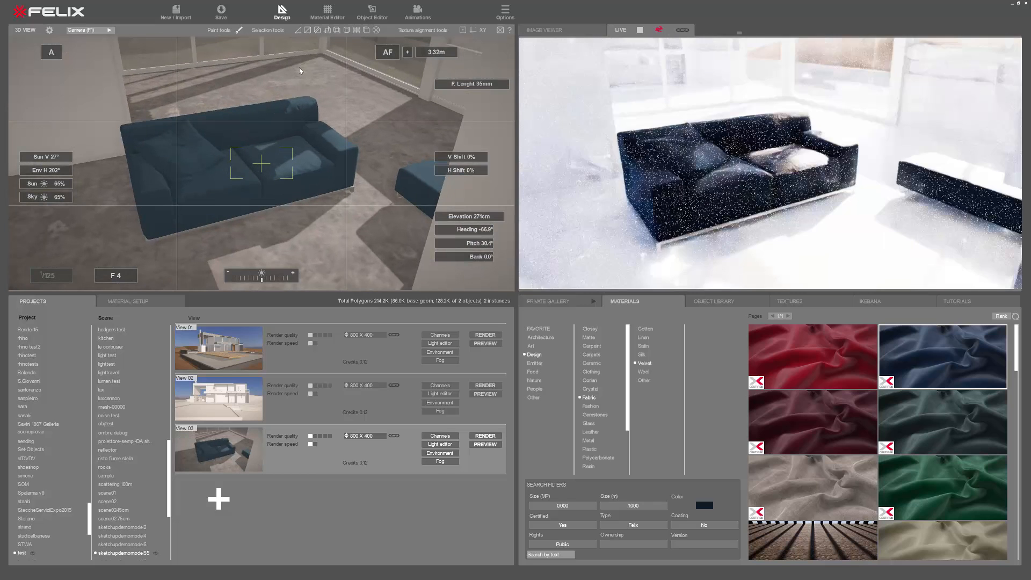
key("F8")
scroll(382, 194, "up", 3)
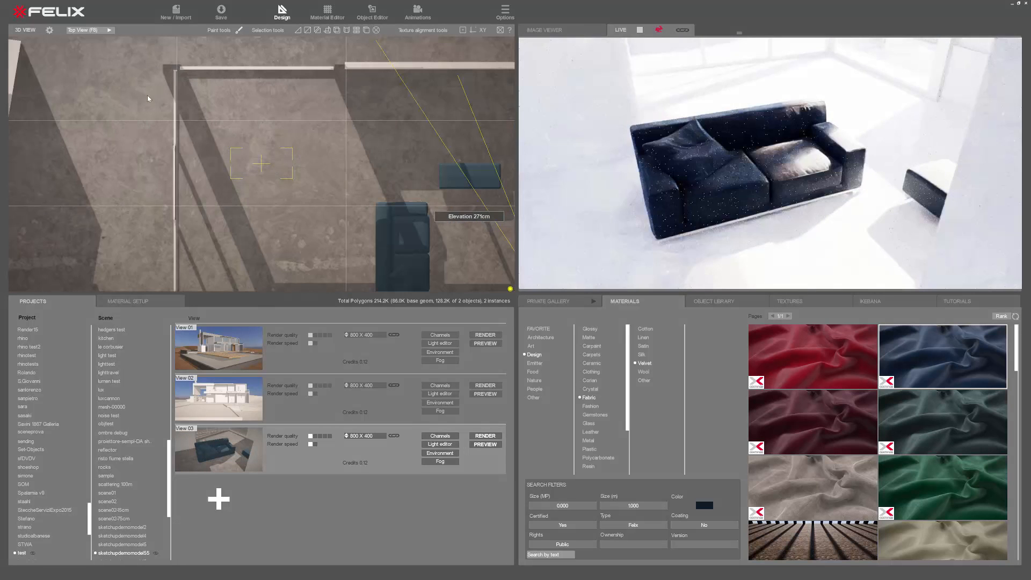
scroll(602, 437, "down", 2)
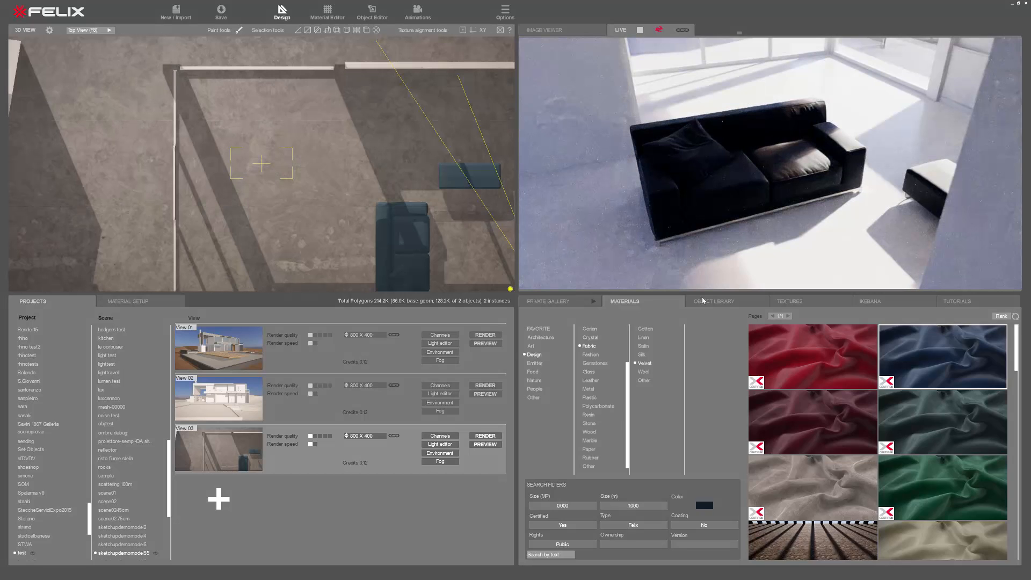
left_click(703, 301)
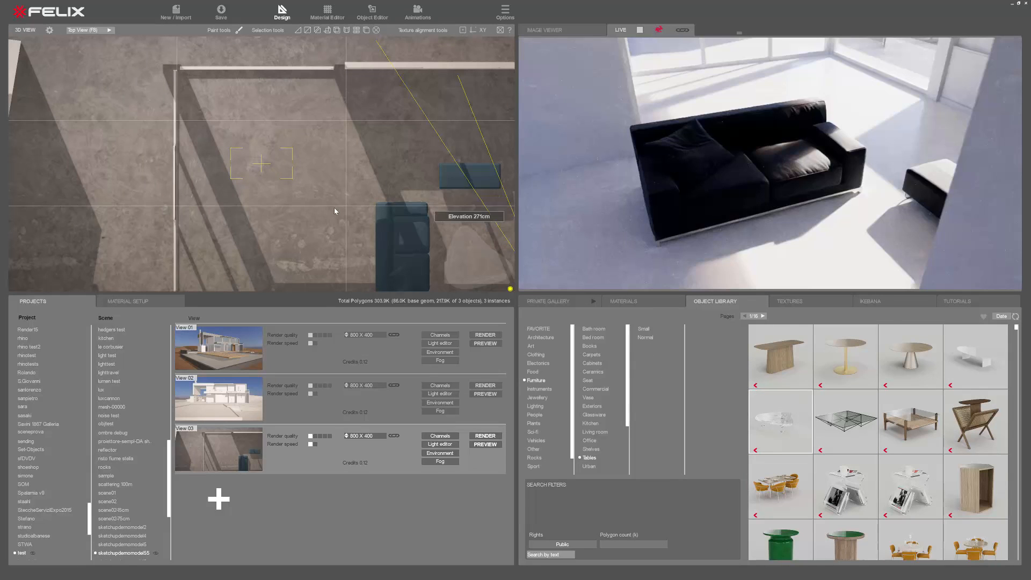
Rotate the glass coffee table and position it in front of the couch, then move the bench to about X 3.29 m, Z 1.74 m.
middle_click_drag(334, 210, 243, 156)
left_click(388, 212)
left_click_drag(419, 235, 391, 201)
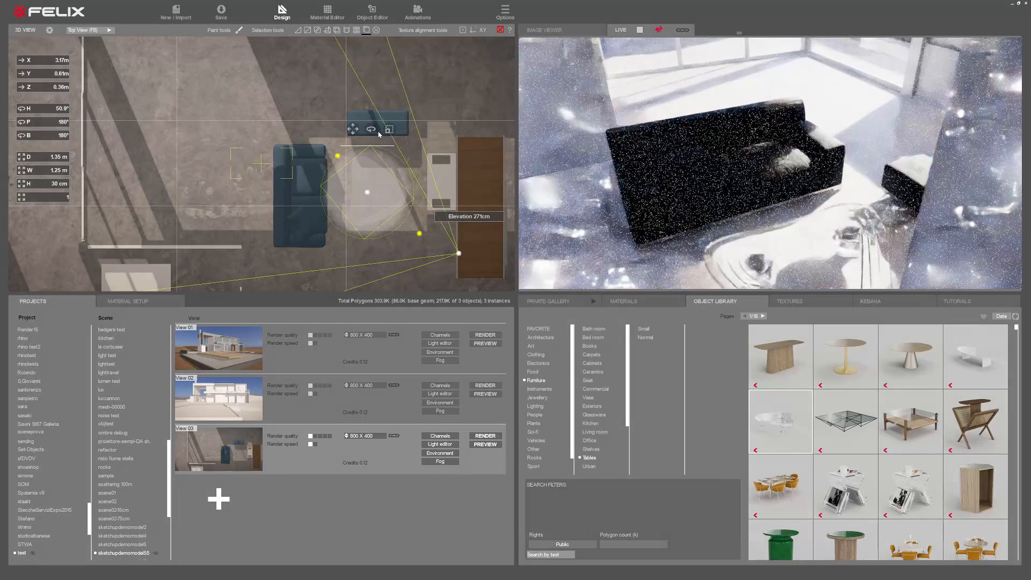
left_click(379, 133)
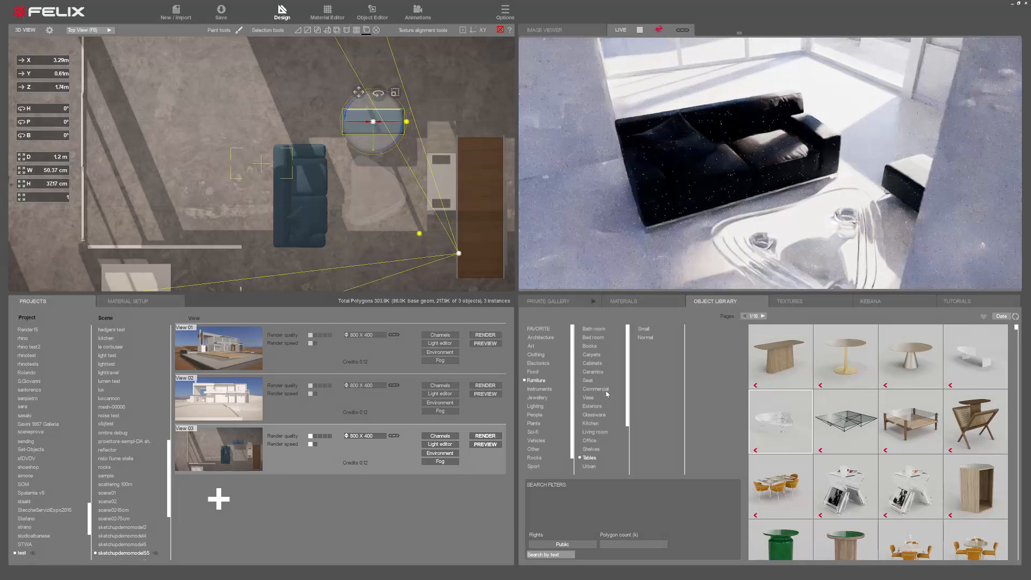
Place the round glass dining table with branching metal legs from the Tables category behind the couch, at about X -0.6 m, Z 1.7 m.
scroll(915, 414, "down", 12)
scroll(930, 393, "down", 4)
scroll(976, 445, "down", 6)
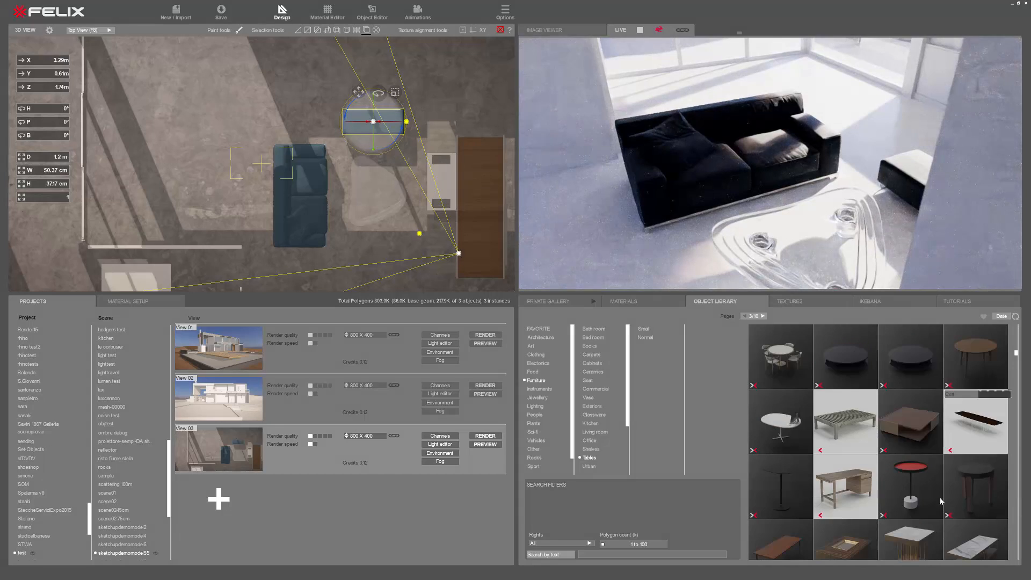
scroll(915, 499, "down", 6)
scroll(910, 538, "down", 4)
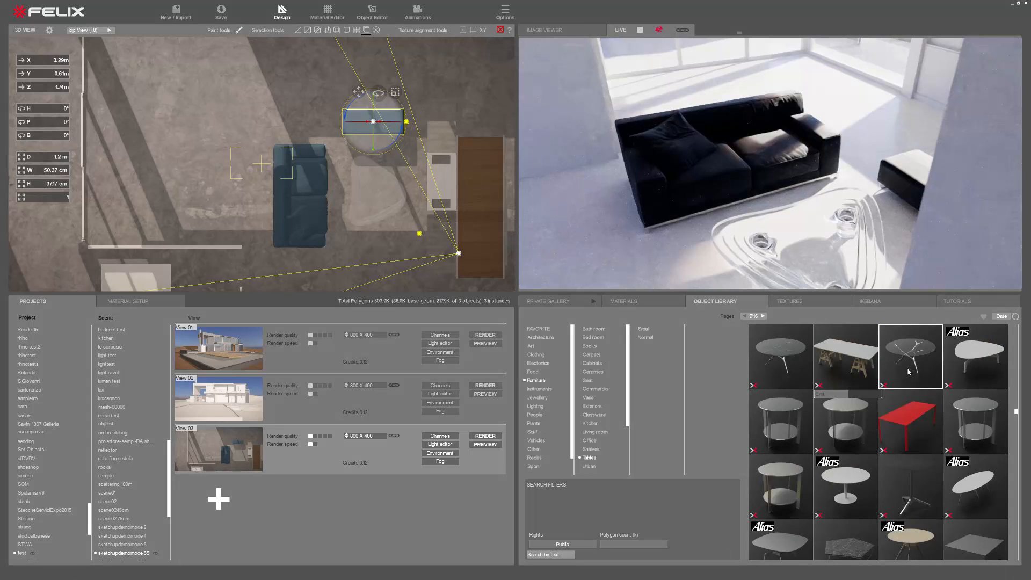
left_click(910, 368)
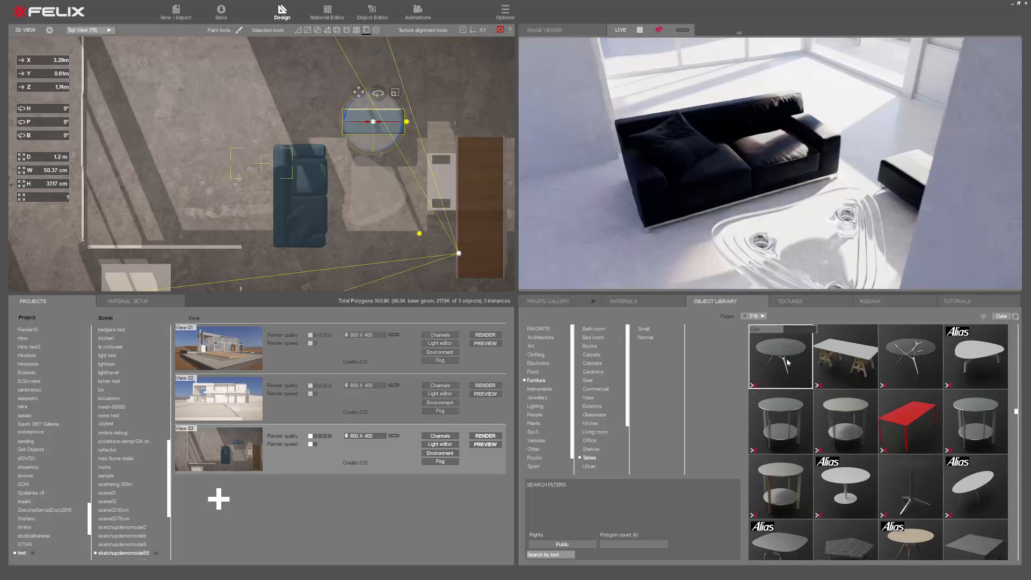
left_click(788, 362)
left_click_drag(788, 363, 190, 139)
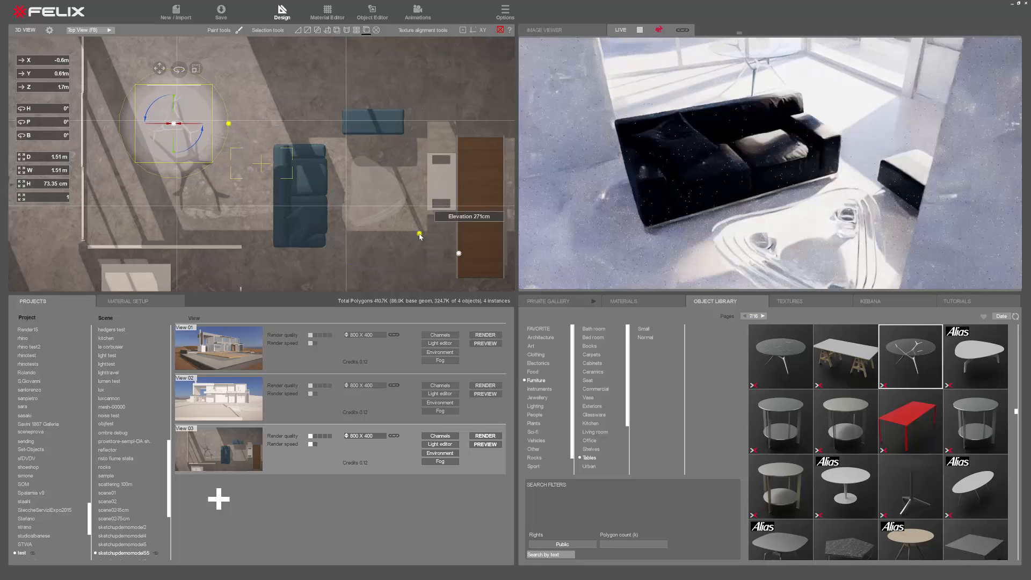
Place the yellow chair from the Seat Chairs category by the round dining table and copy it to two more sides.
left_click(589, 380)
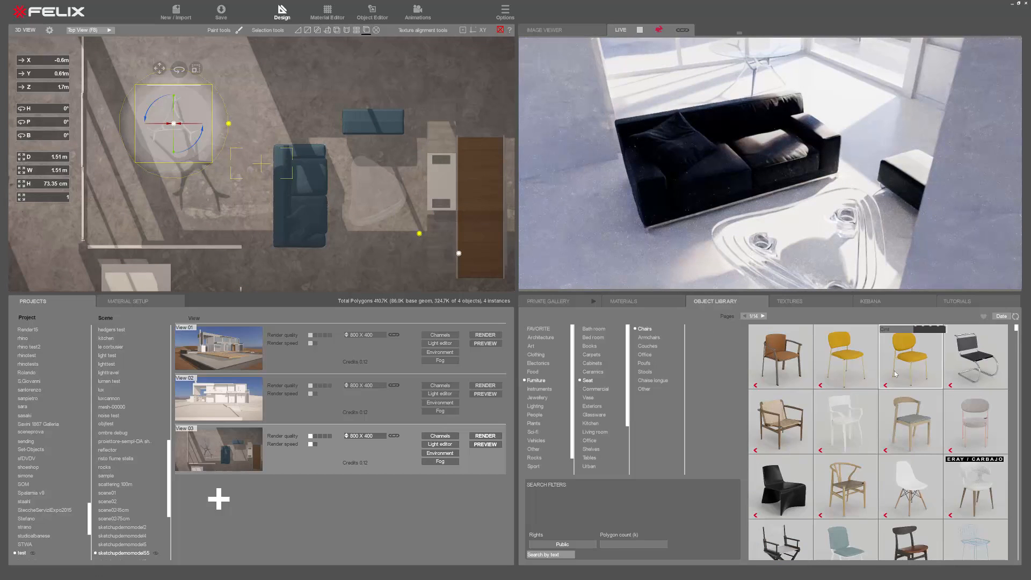
left_click_drag(208, 71, 206, 69)
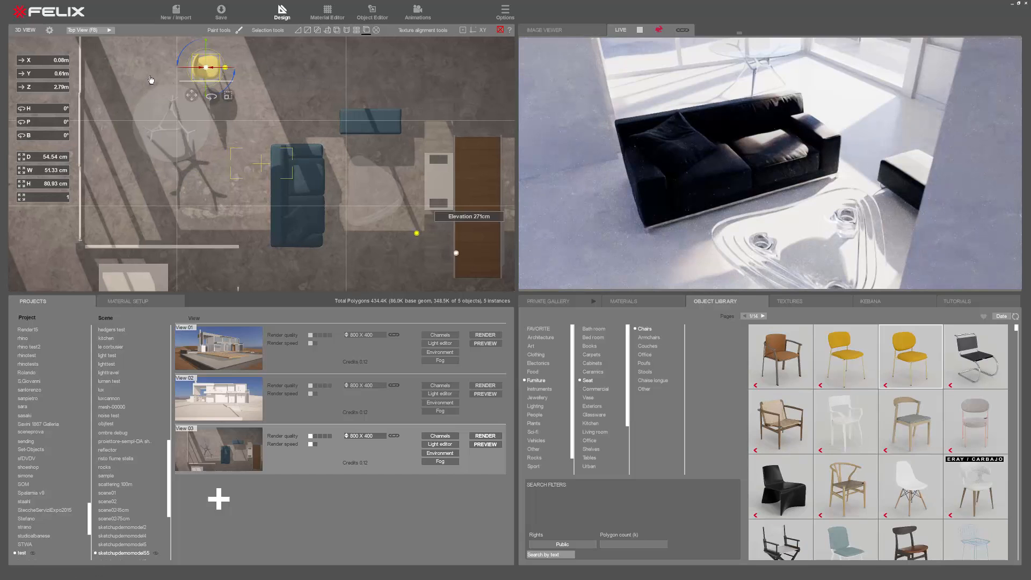
left_click_drag(131, 128, 129, 135)
middle_click_drag(155, 172, 174, 187)
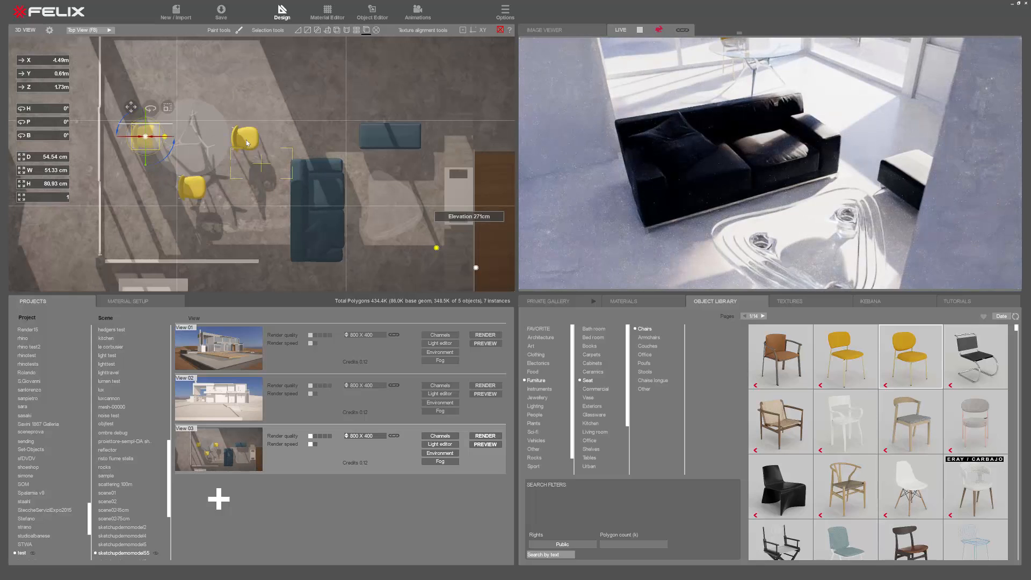
Add a fourth yellow chair on the table's free side and adjust all four chairs around the round dining table.
left_click(193, 86)
mouse_move(190, 109)
left_mouse_down()
mouse_move(173, 102)
mouse_move(191, 108)
left_mouse_up()
left_click(247, 140)
left_click_drag(265, 141, 227, 148)
left_click(192, 187)
mouse_move(210, 188)
left_mouse_down()
mouse_move(202, 171)
mouse_move(186, 170)
mouse_move(196, 178)
left_mouse_up()
left_click(150, 144)
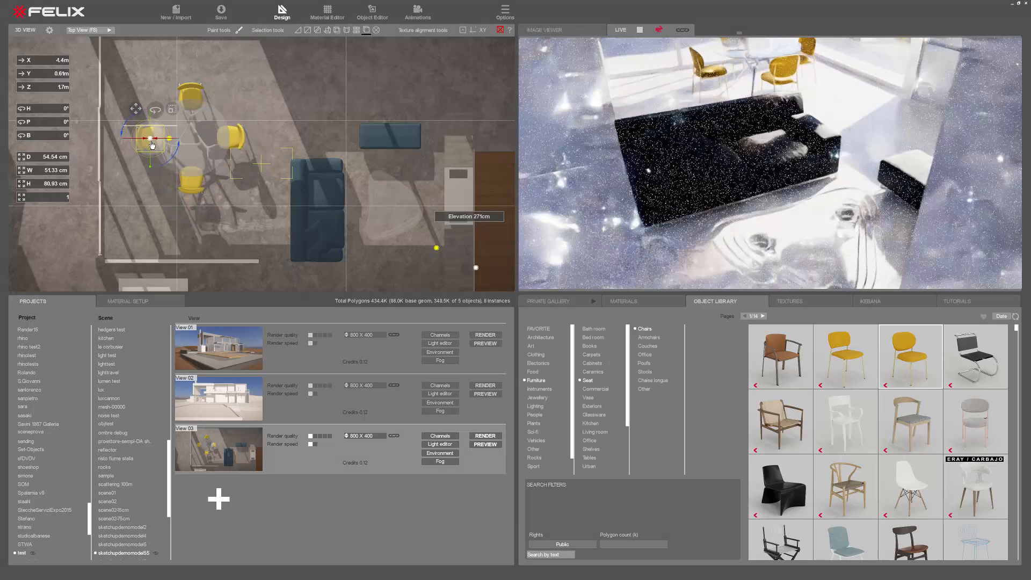
Nudge the fourth yellow chair slightly outward from the round dining table, to about Z 1.74 m.
left_click_drag(152, 145, 150, 143)
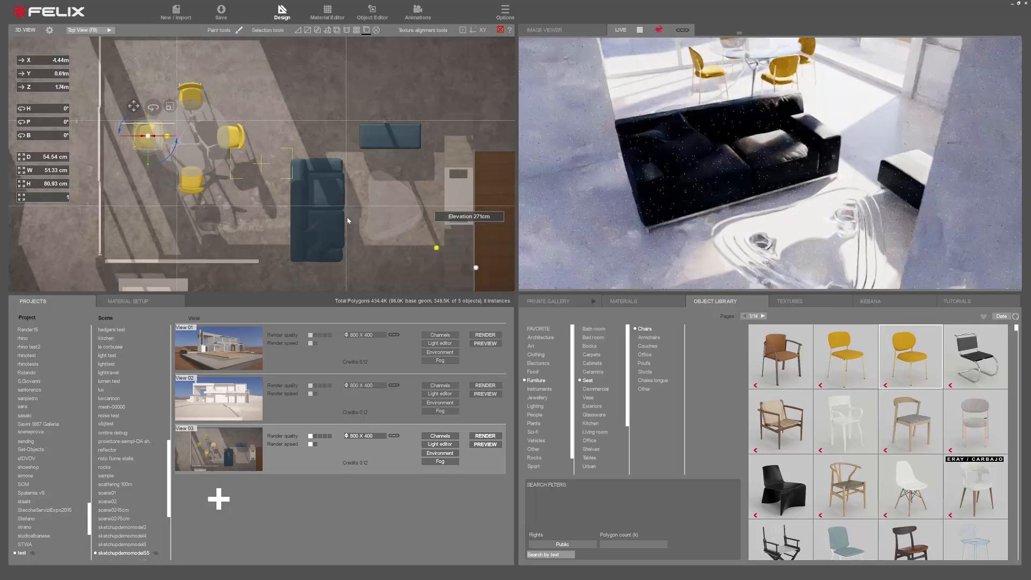
key("F1")
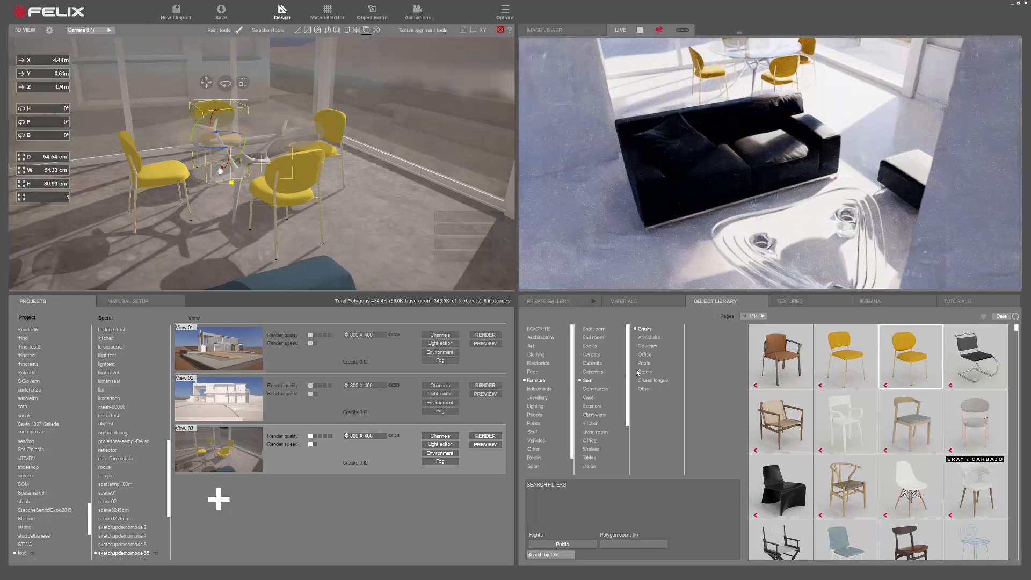
Apply a reddish-brown wood material from the Design Wood category to the glass top of the round dining table.
left_click(624, 301)
scroll(601, 460, "down", 1)
left_click(590, 424)
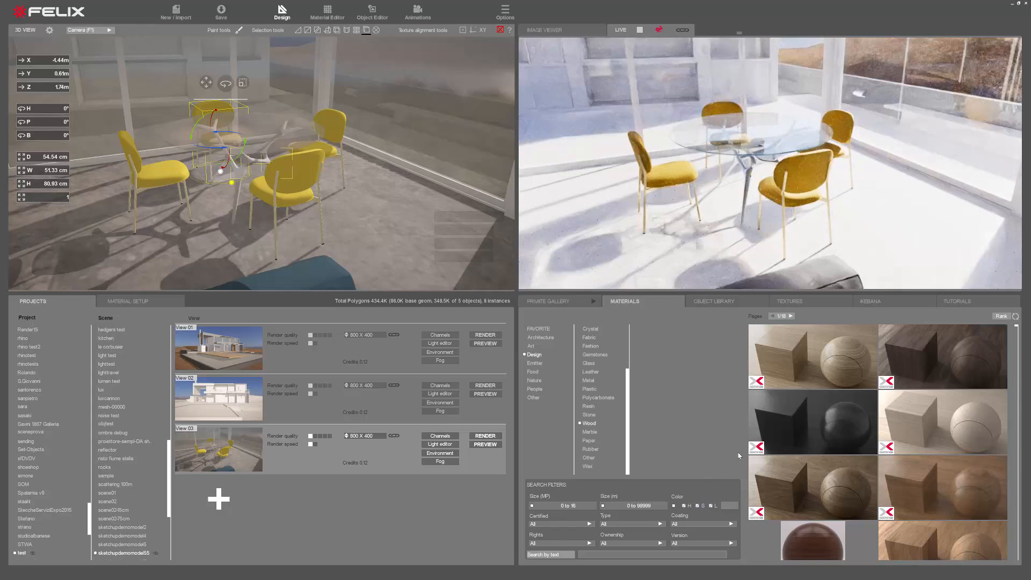
scroll(949, 492, "down", 3)
scroll(902, 440, "down", 3)
left_click_drag(957, 424, 198, 50)
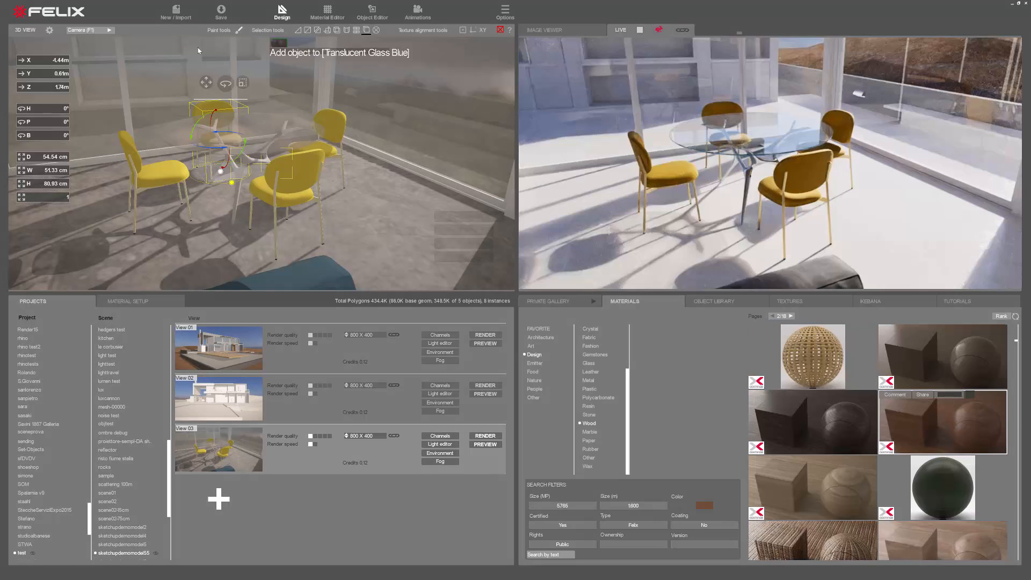
left_click_drag(266, 135, 266, 136)
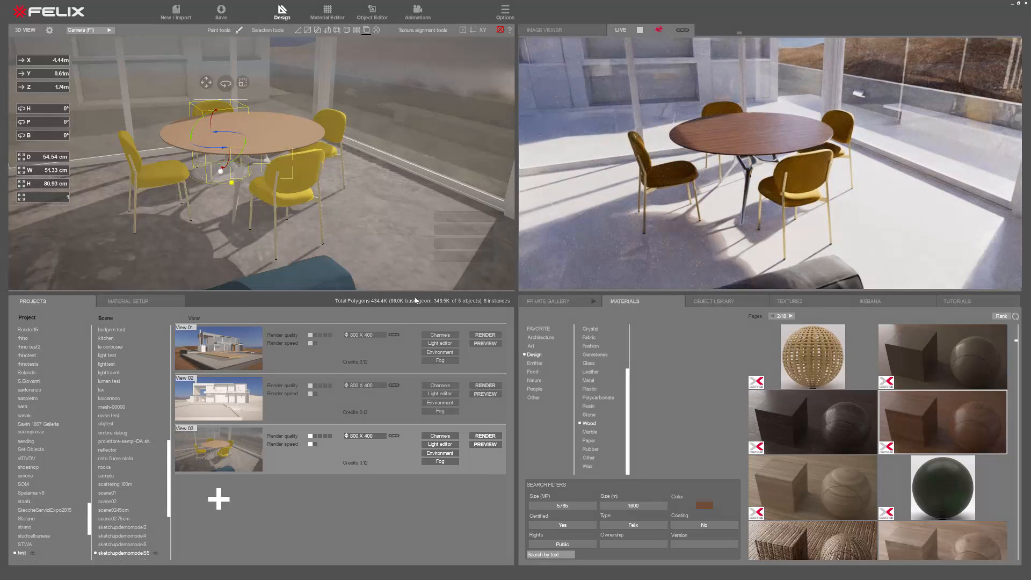
Apply the dark blue material from the Design Fabric category to the seats and backs of the dining chairs.
left_click(619, 306)
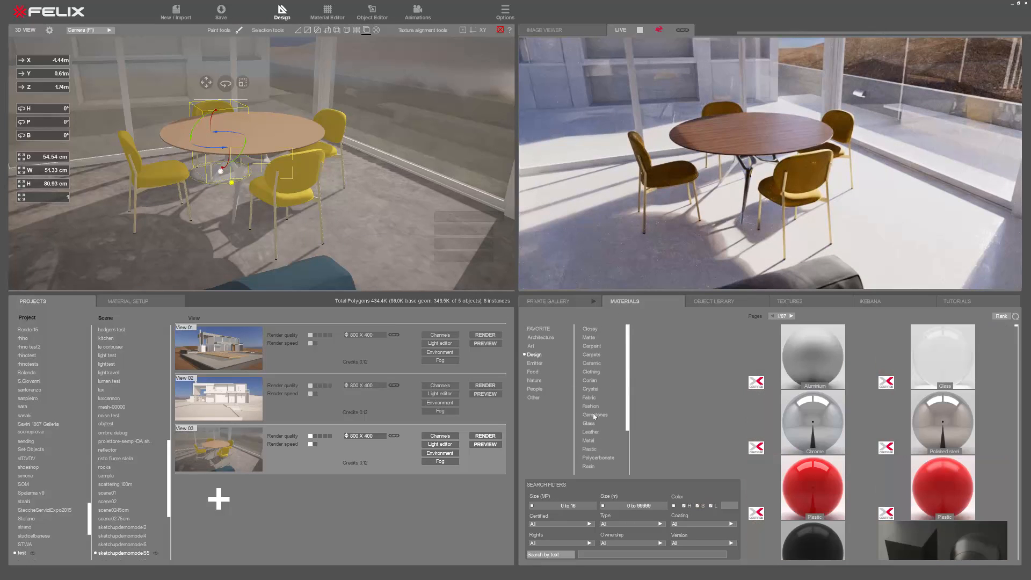
left_click(589, 397)
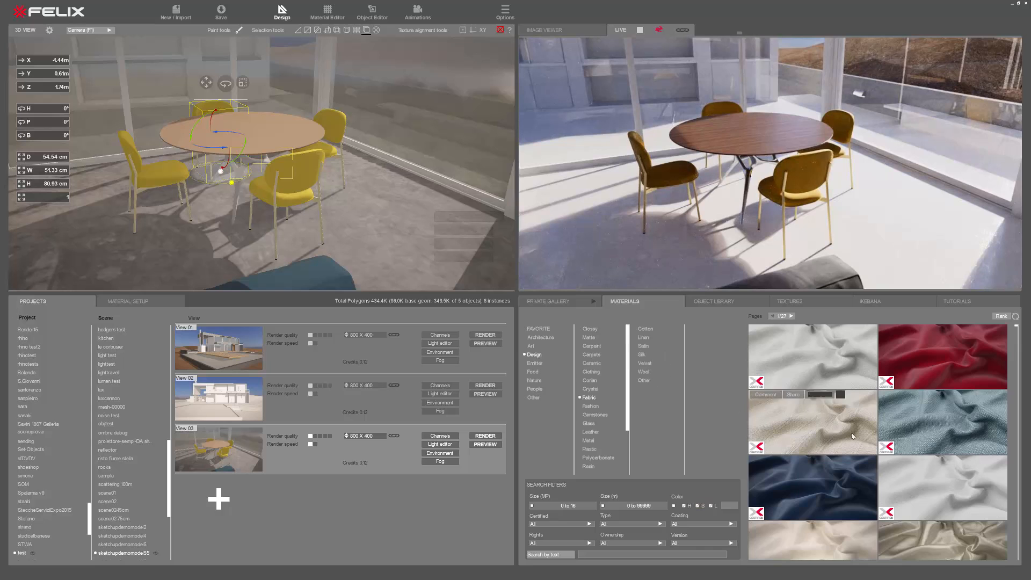
scroll(851, 436, "down", 1)
left_click_drag(146, 171, 147, 172)
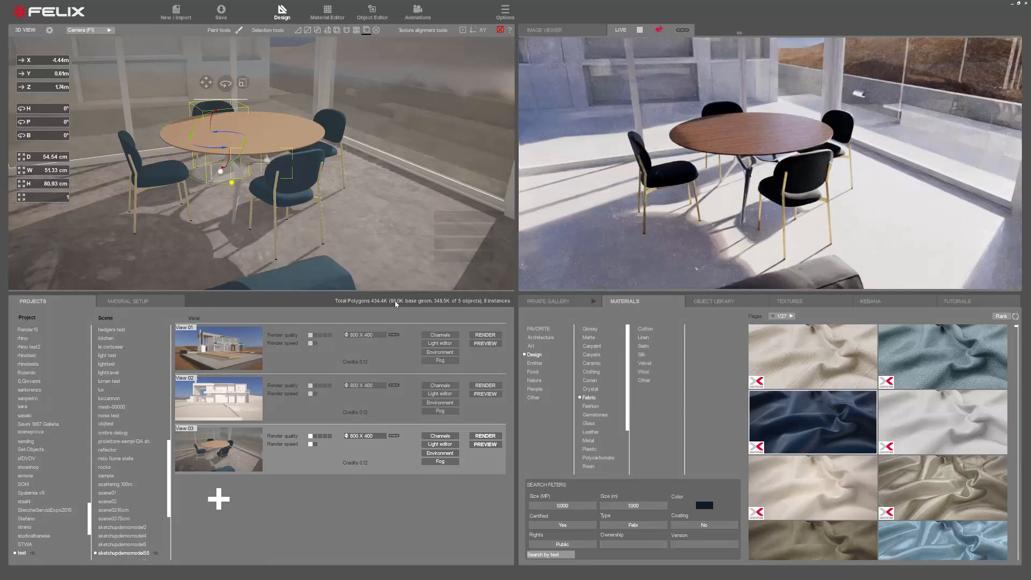
Replace the dining chairs' gold leg material with a Plastic material and set its colour to dark blue-grey.
left_click(589, 449)
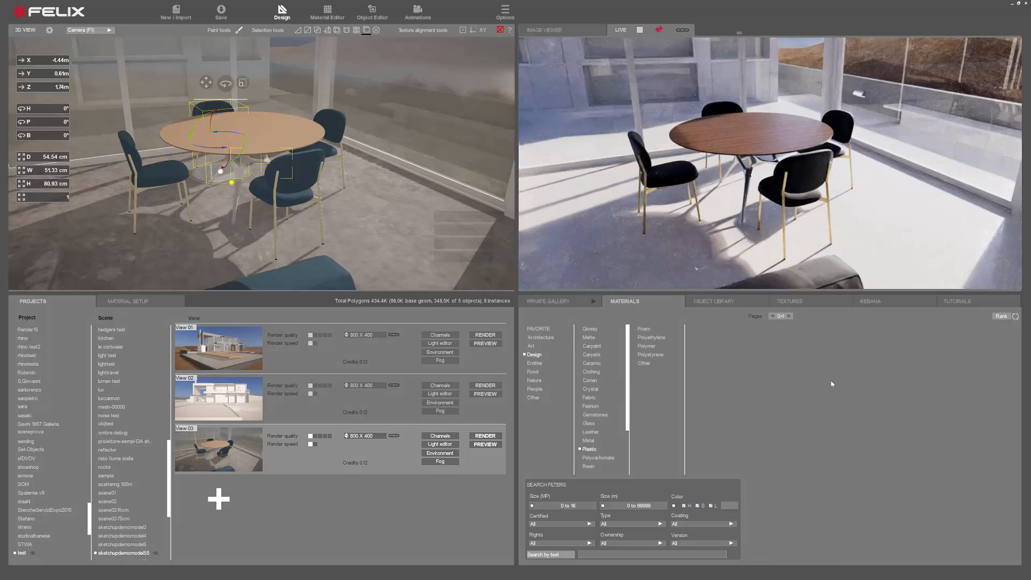
left_click(276, 228)
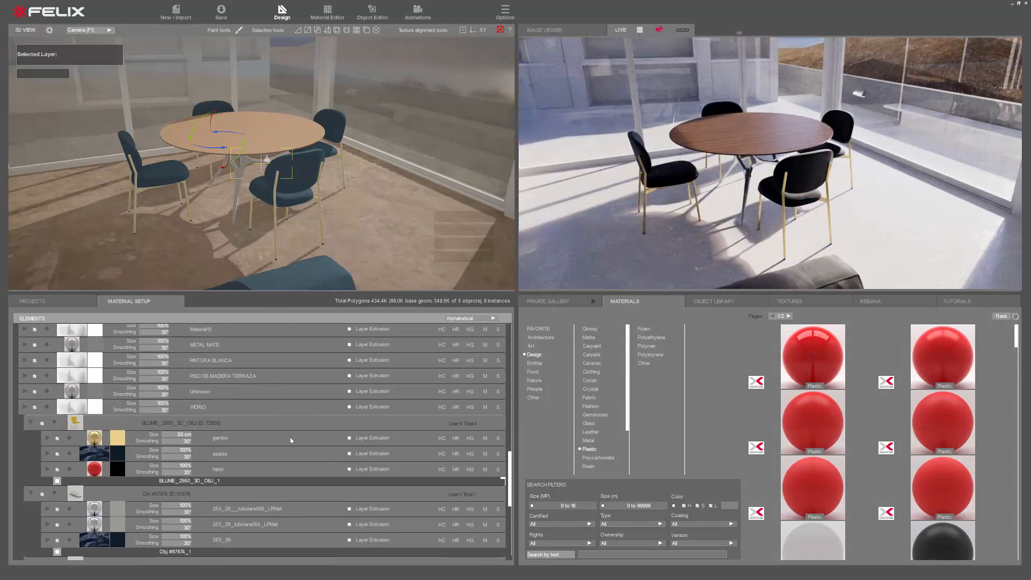
left_click_drag(921, 344, 116, 443)
left_click(116, 440)
left_click_drag(454, 318, 526, 323)
left_click(524, 303)
left_click_drag(456, 304, 467, 313)
Place the long black kitchen counter from the Kitchen Counters category in front of the concrete wall beside the stairs.
left_click_drag(430, 236, 262, 163)
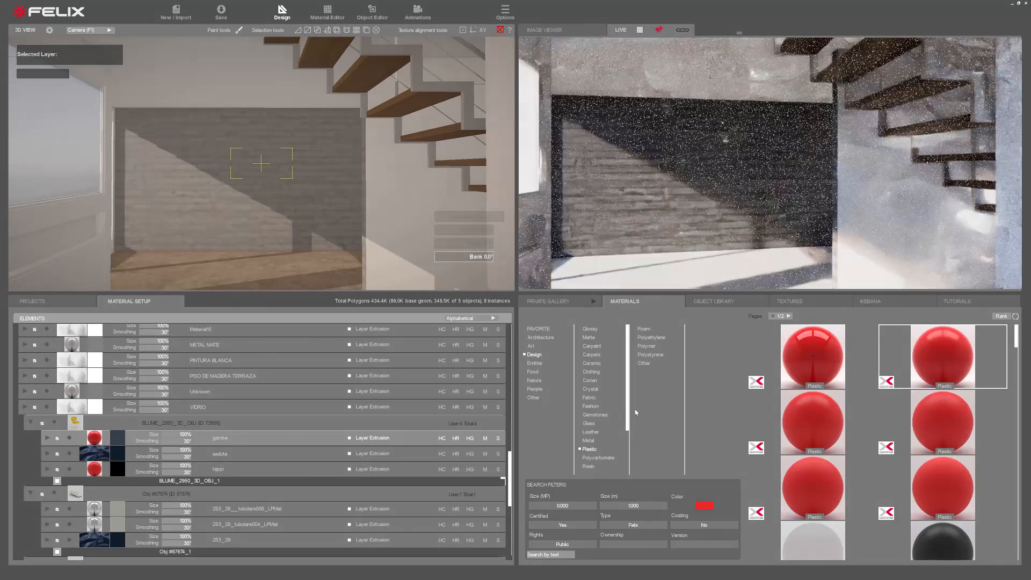
left_click(715, 301)
left_click(591, 423)
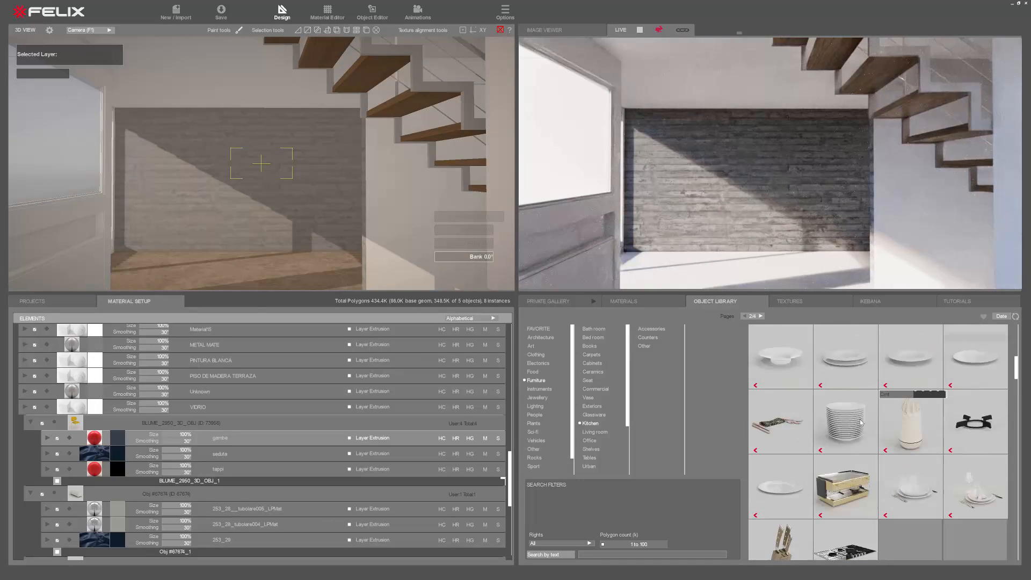
left_click(643, 338)
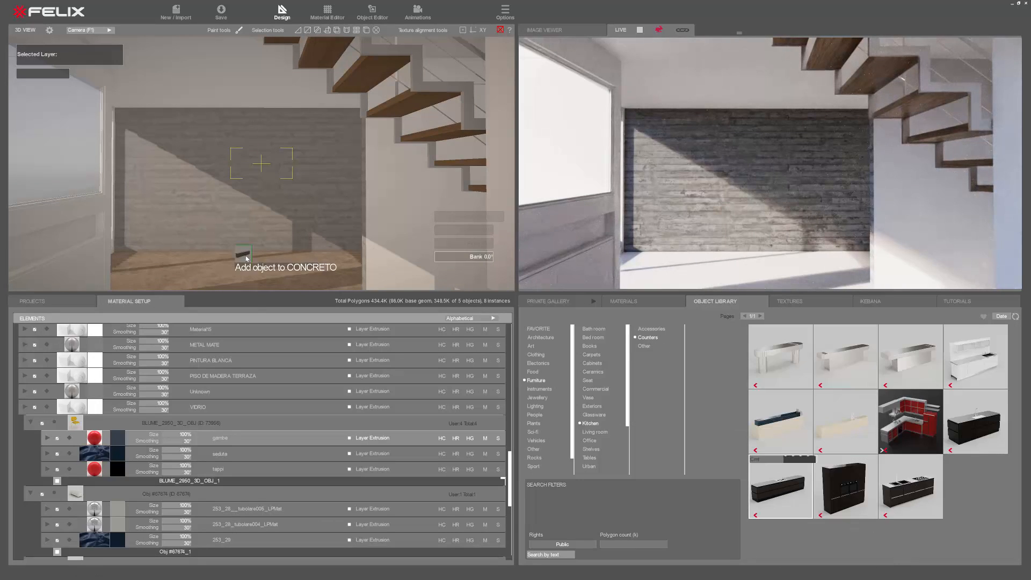
left_click_drag(246, 258, 251, 254)
Position the black kitchen counter near the concrete wall, at about X 8.39 m, Z 1.89 m.
key("F8")
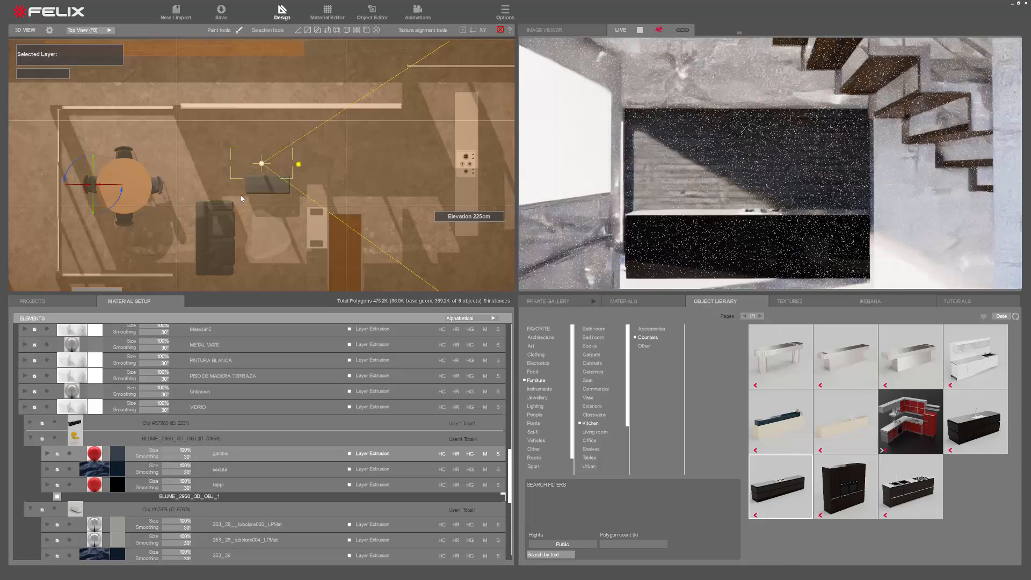
left_click(318, 163)
left_click_drag(319, 173, 310, 182)
key("F1")
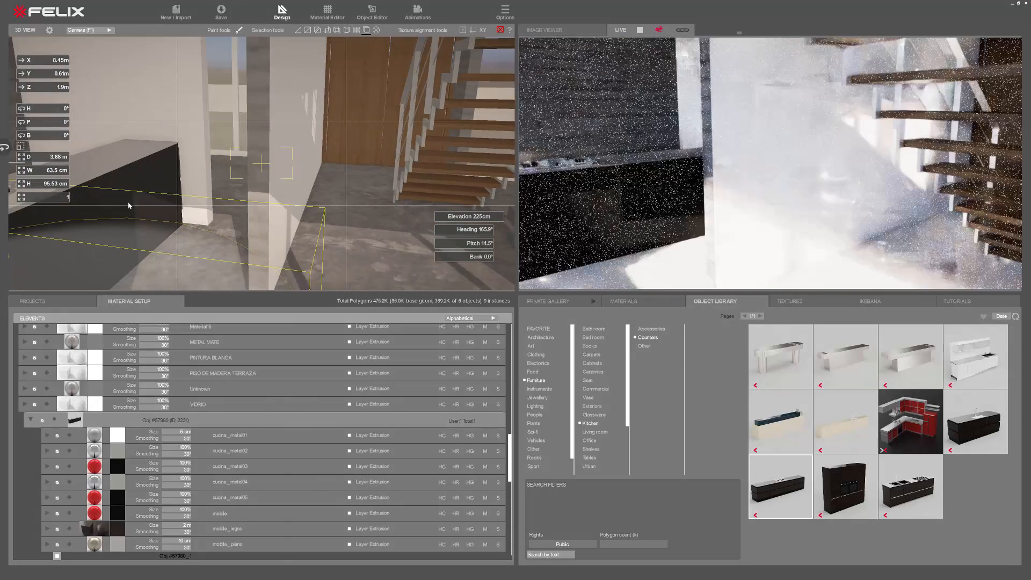
mouse_move(129, 205)
left_mouse_down()
mouse_move(96, 230)
mouse_move(111, 218)
mouse_move(161, 223)
mouse_move(137, 218)
left_mouse_up()
right_click_drag(233, 182, 165, 224)
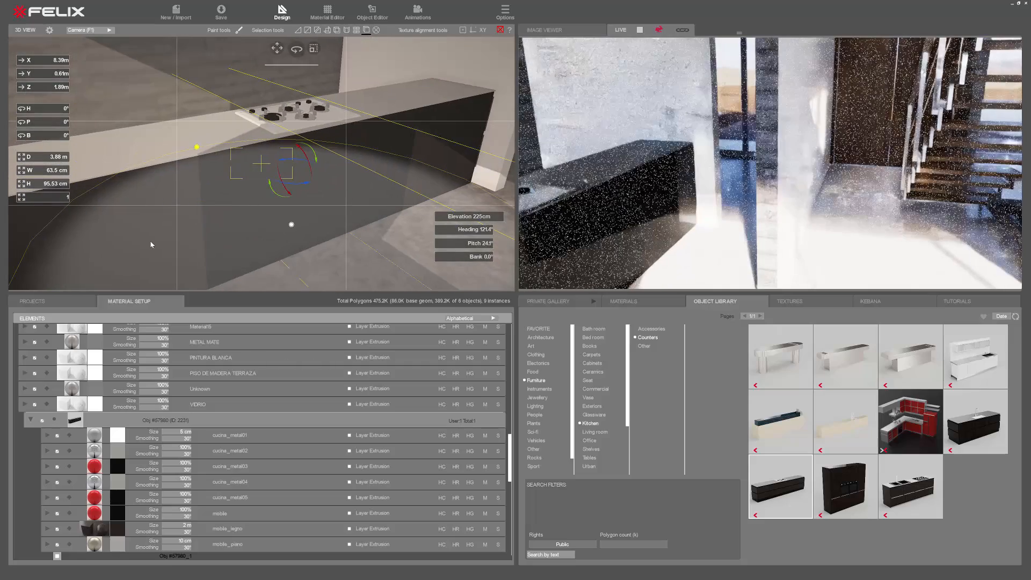
left_click_drag(151, 242, 316, 237)
right_click_drag(315, 237, 332, 261)
left_click_drag(209, 193, 460, 229)
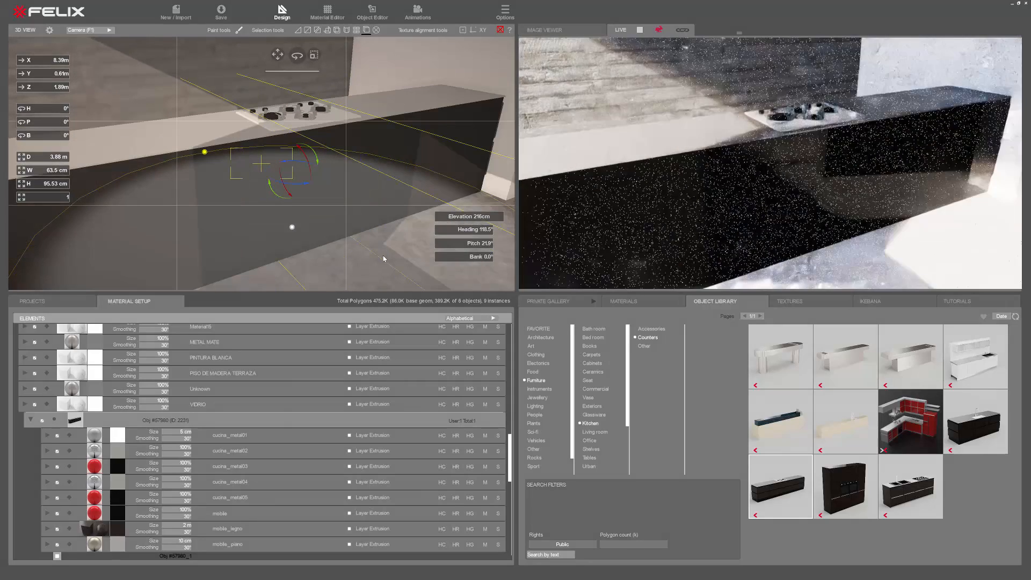
Place three green Zaha Hadid Architects shelves from the Shelves category on the concrete wall above the kitchen counter.
key("F1")
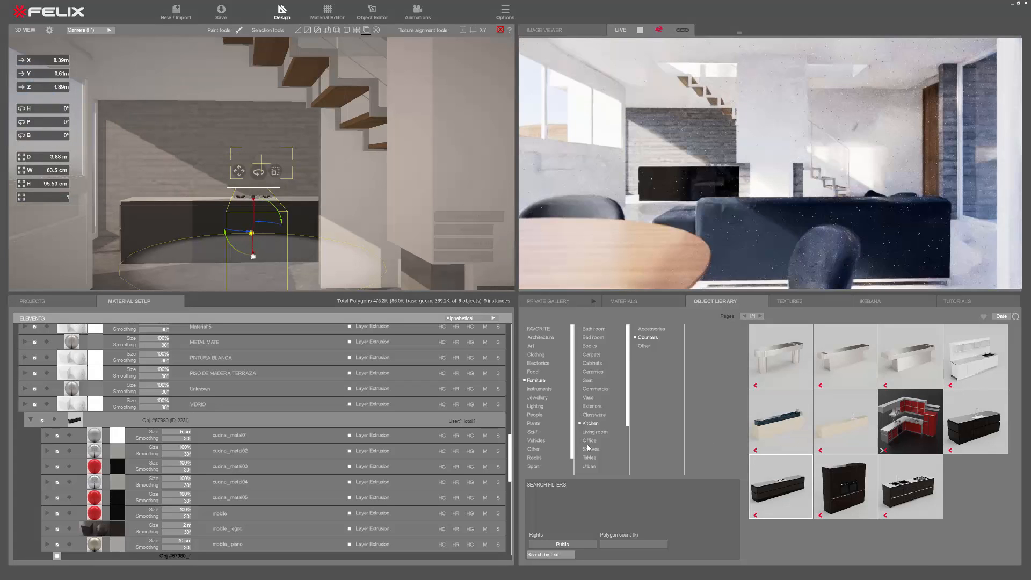
left_click(591, 449)
scroll(903, 442, "down", 2)
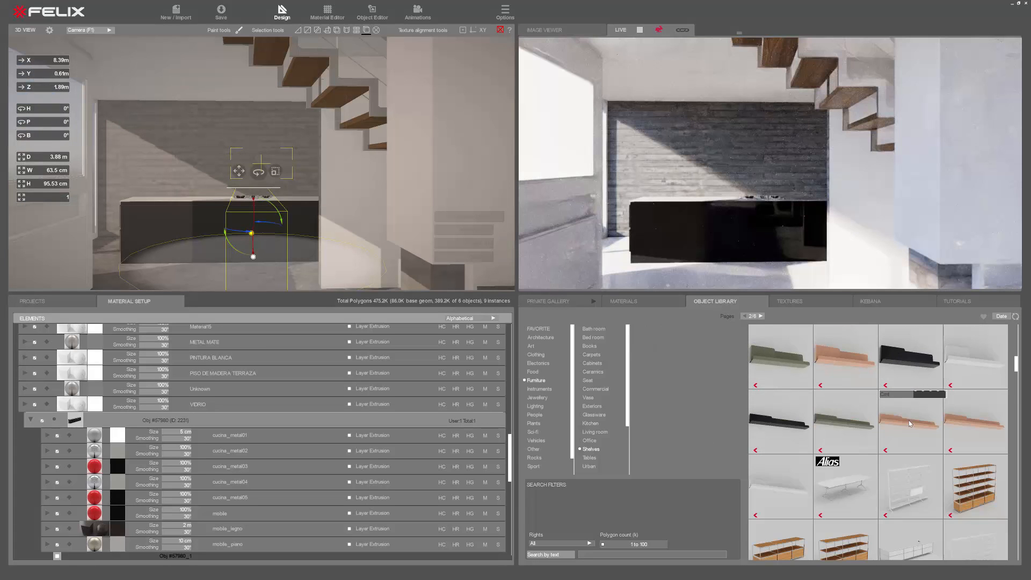
scroll(909, 441, "down", 2)
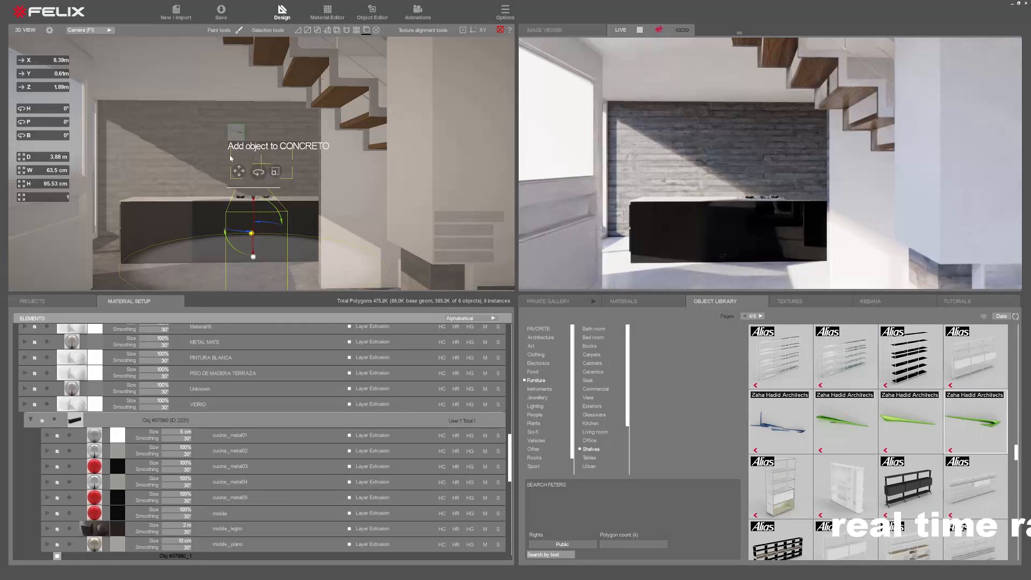
left_click_drag(245, 164, 246, 165)
left_click_drag(210, 129, 210, 136)
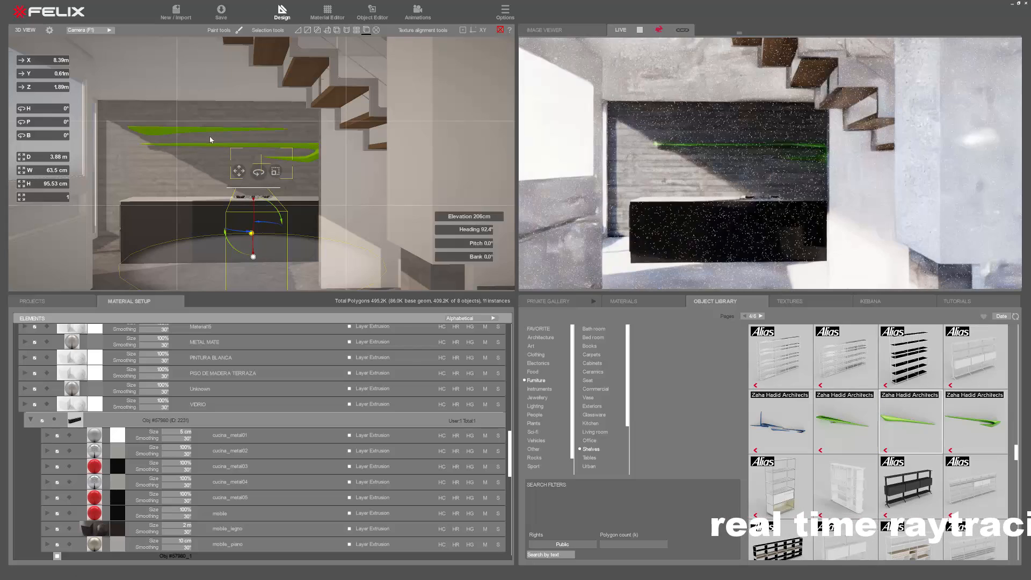
left_click(192, 192)
Arrange the three green shelves on the wall, with the middle one at about Y 2.21 m and the upper one at about Y 2.79 m.
scroll(183, 156, "up", 3)
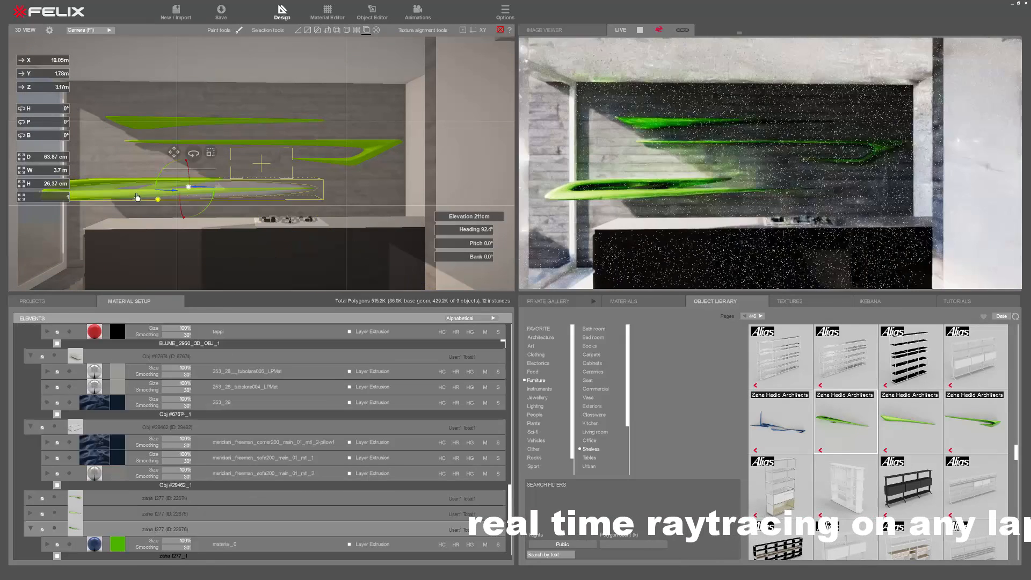
left_click(173, 195)
mouse_move(178, 196)
left_mouse_down()
mouse_move(193, 194)
mouse_move(175, 192)
left_mouse_up()
left_click_drag(378, 154, 383, 157)
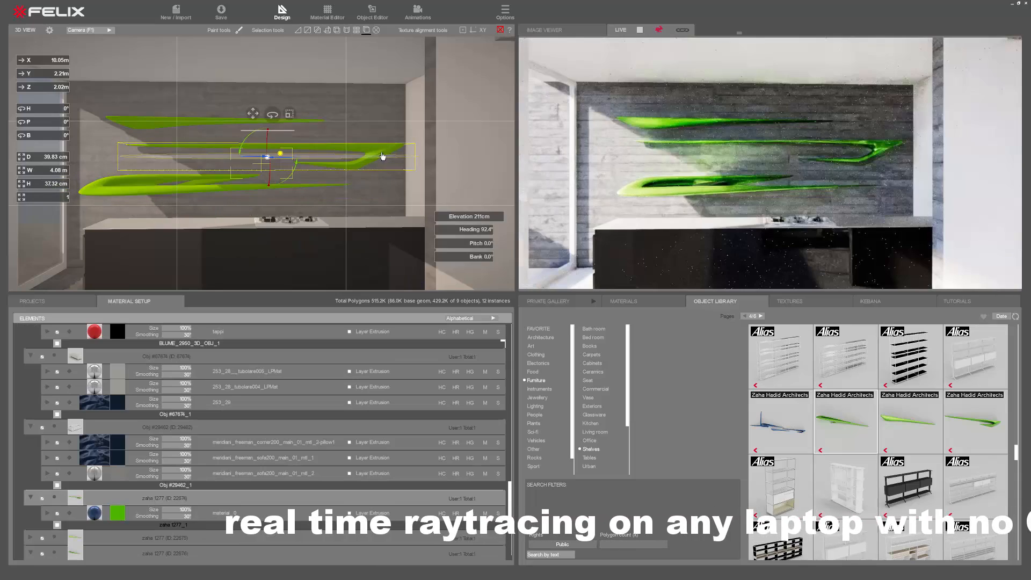
left_click_drag(158, 127, 130, 120)
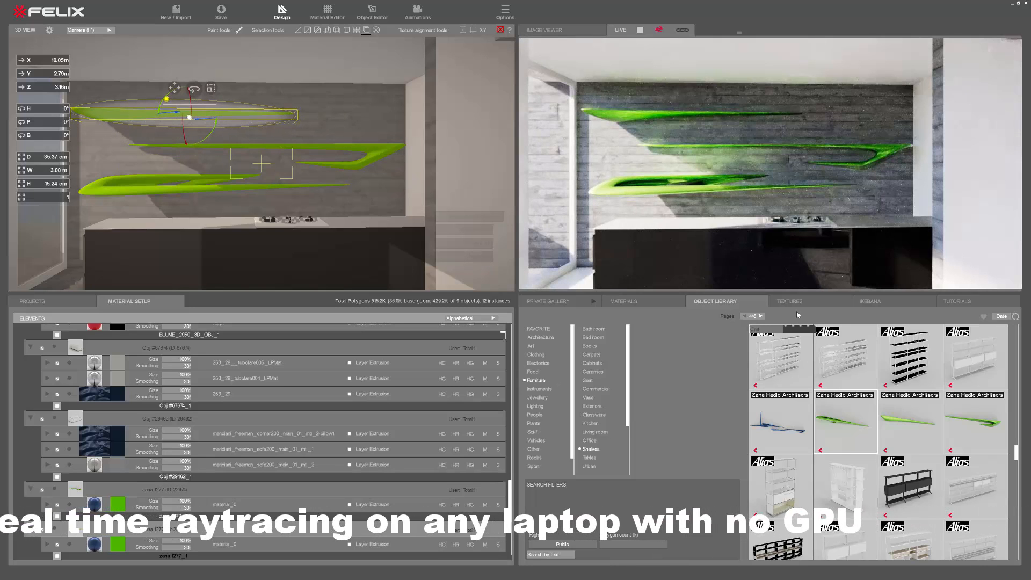
Apply the dark grey Carpaint material from the Design category to the green wall shelves.
left_click(624, 301)
left_click(592, 346)
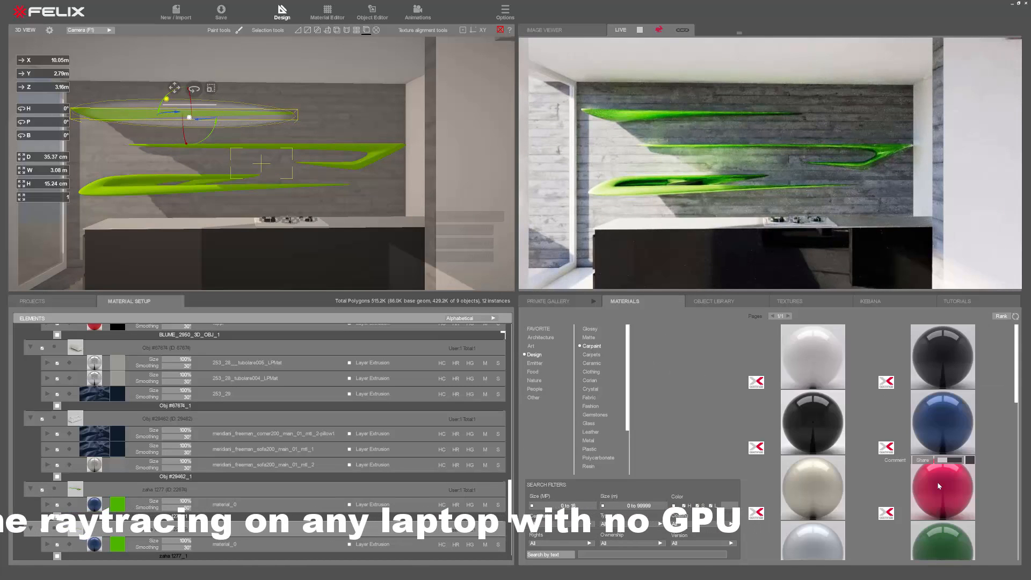
left_click_drag(946, 359, 134, 113)
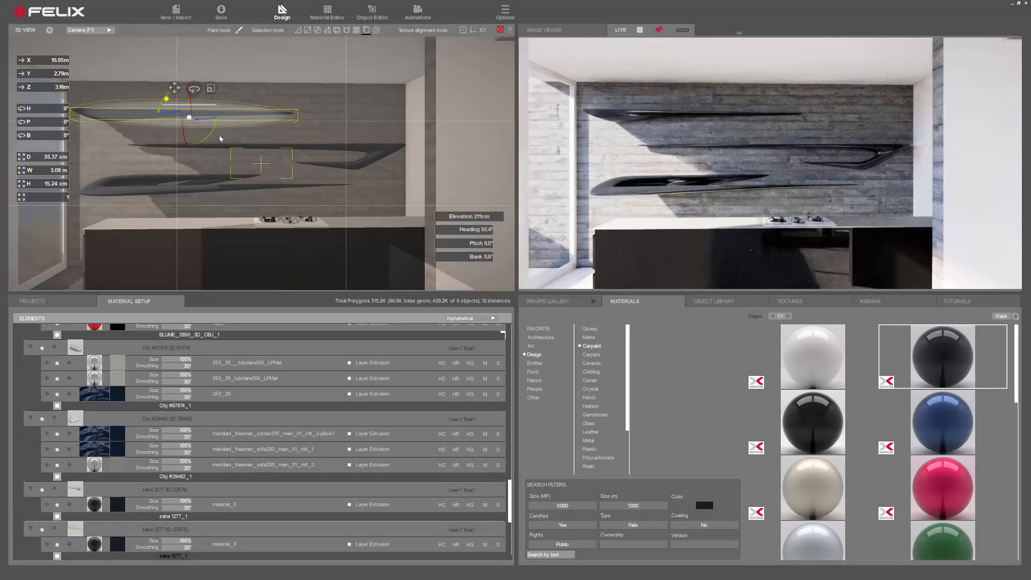
Open the advanced material settings of the CONCRETO wall layer and its colour texture.
double_click(228, 166)
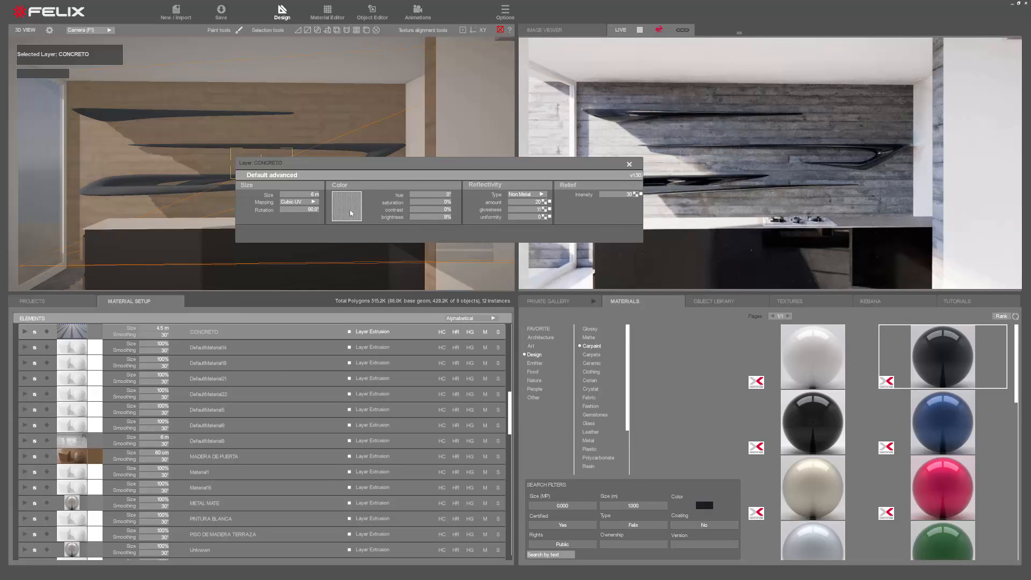
left_click(351, 213)
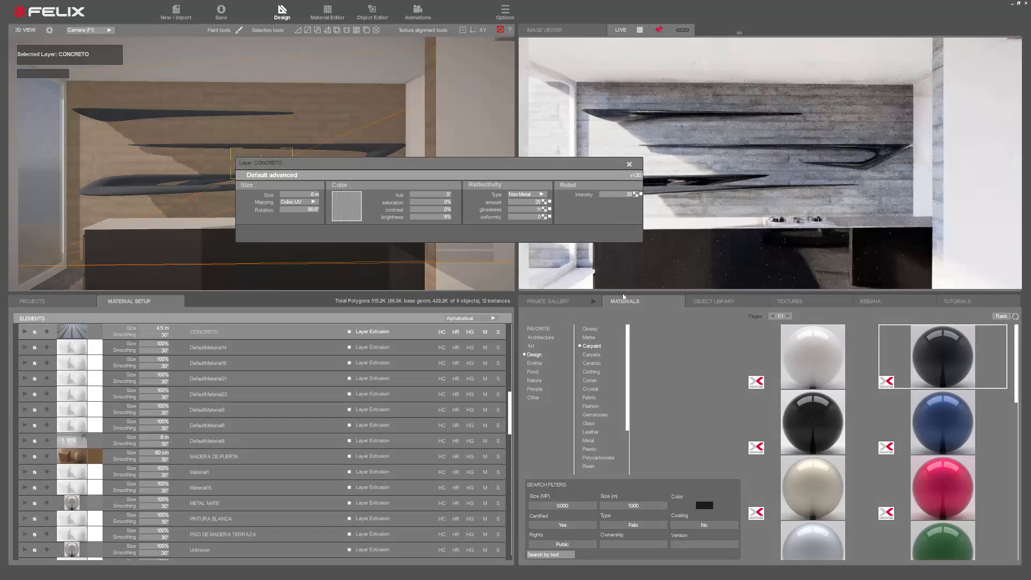
Turn on the photographic camera controls and frame the living room from behind the round dining table toward the kitchen.
left_click(500, 30)
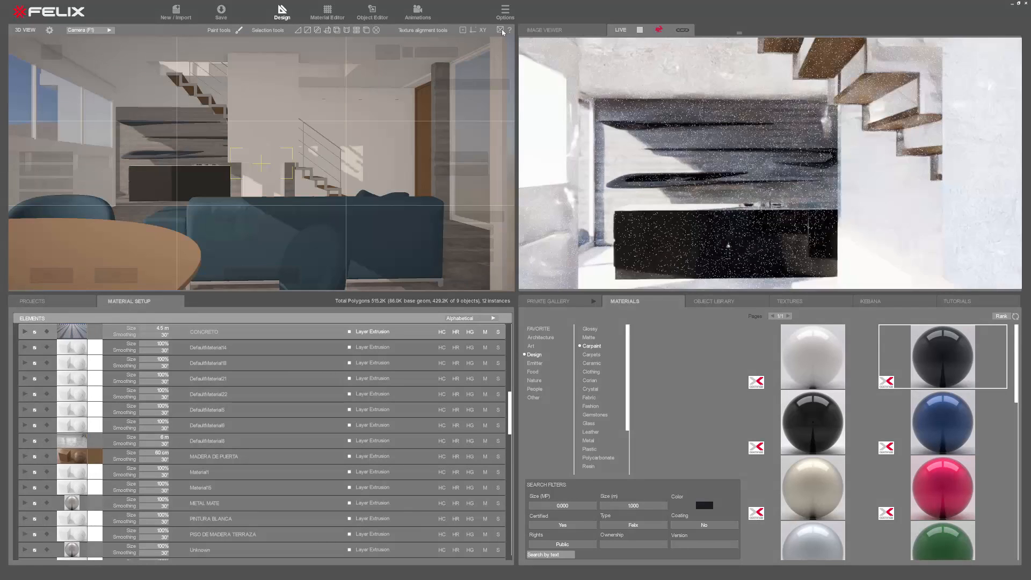
middle_click_drag(343, 132, 373, 160)
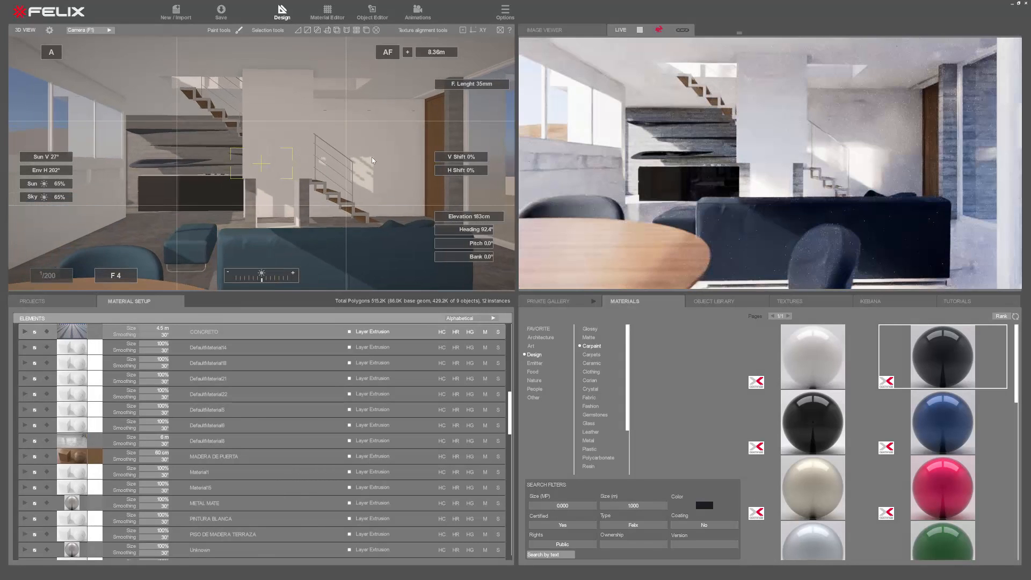
scroll(383, 163, "down", 5)
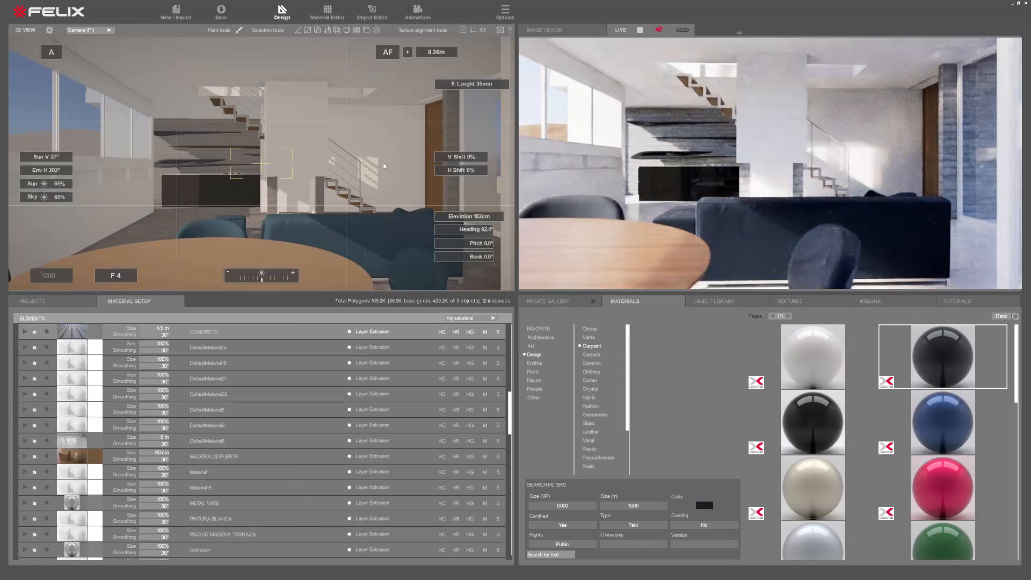
scroll(384, 163, "up", 3)
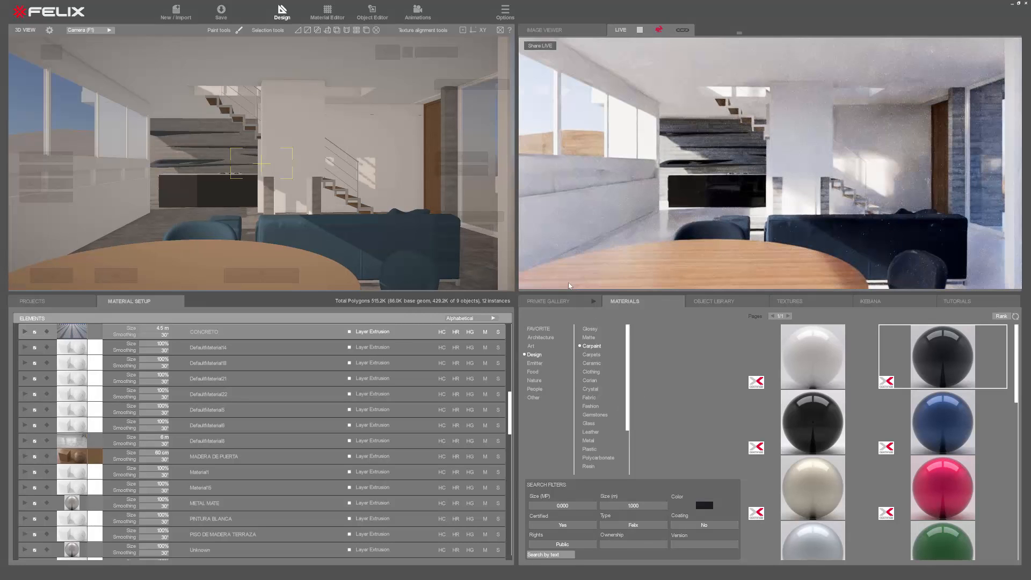
Filter the Design Wood materials by dark brown colour #3C3732 and apply a dark wood to the kitchen counter front.
left_click(533, 355)
scroll(592, 431, "down", 4)
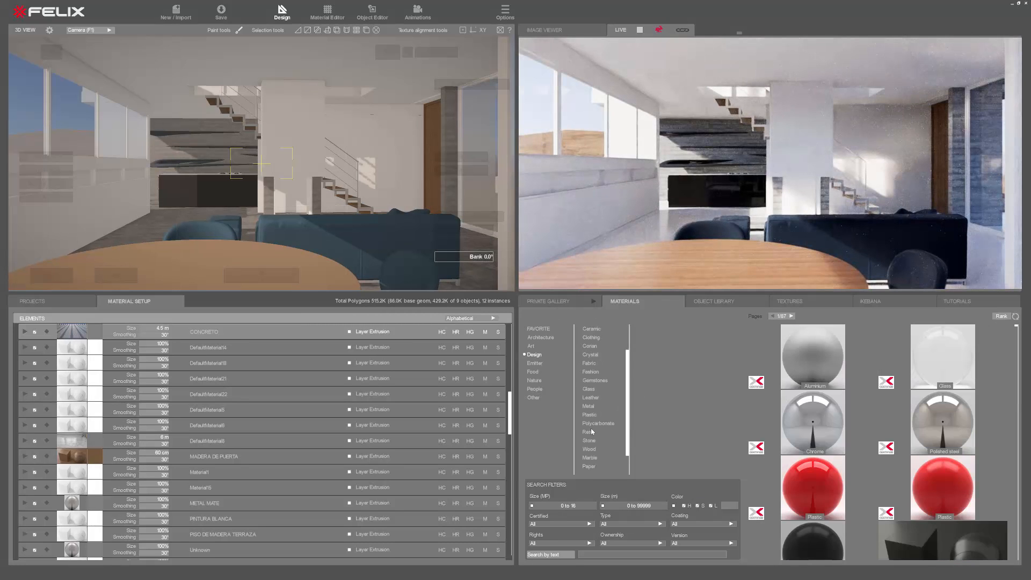
left_click(590, 423)
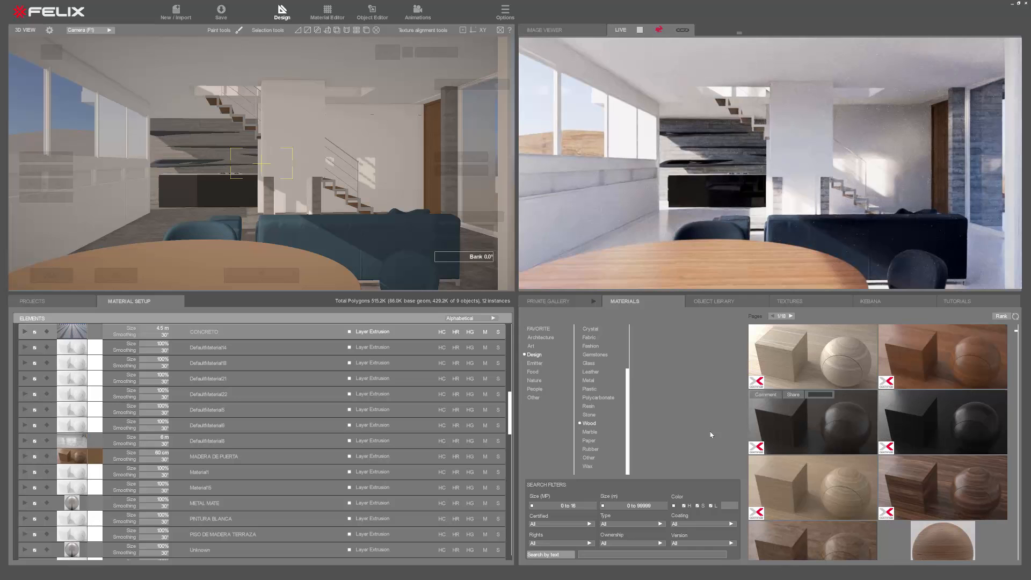
left_click(525, 308)
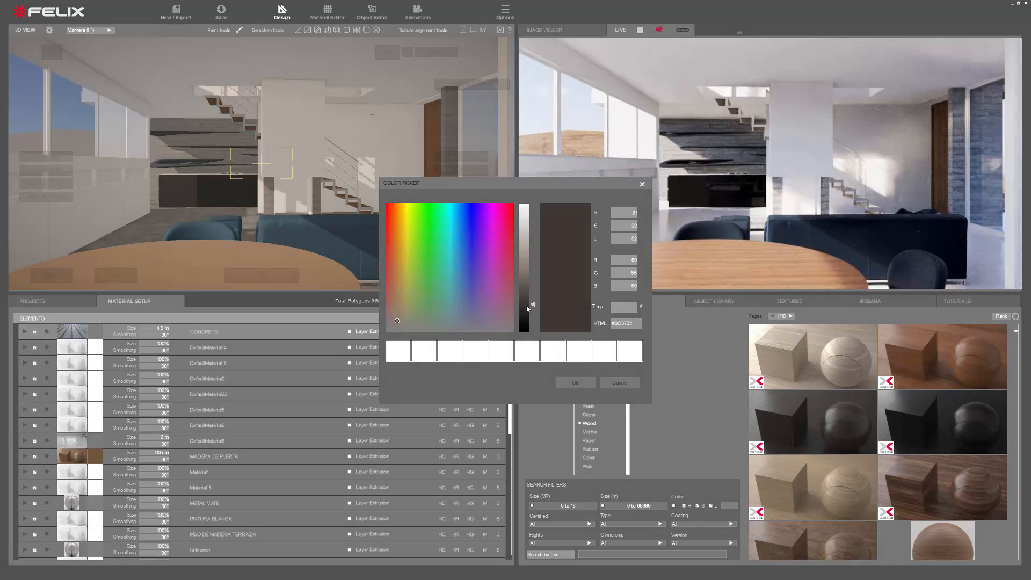
left_click(576, 383)
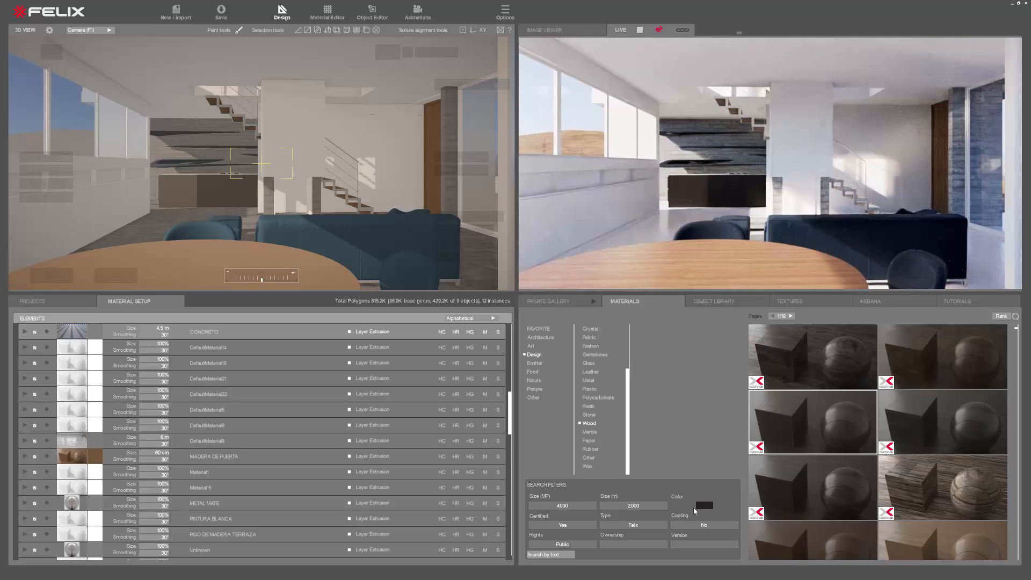
Apply a medium-brown wood from the Wood category to the low cabinet fronts beneath the living-room windows.
left_click(1016, 316)
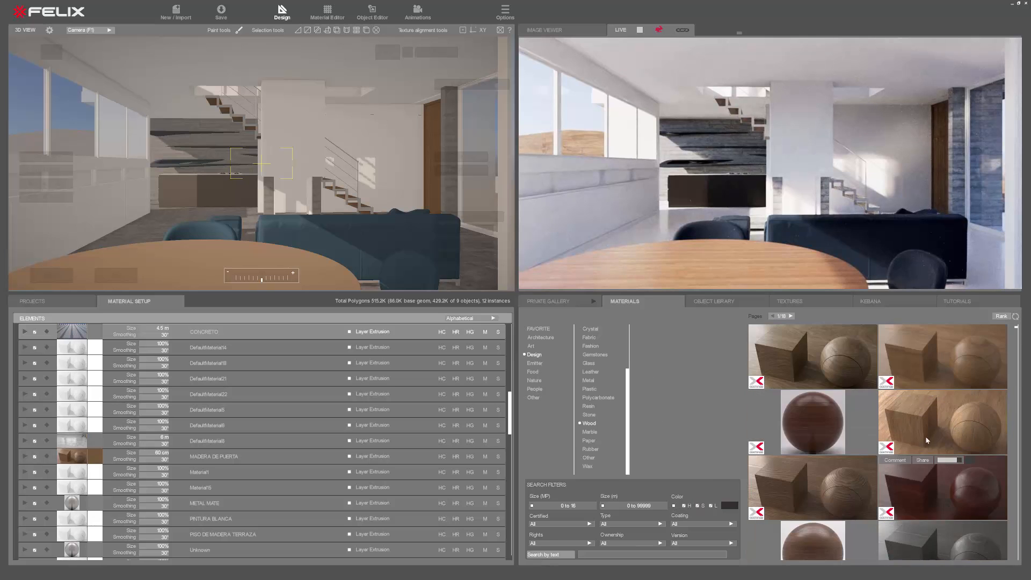
left_click_drag(906, 510, 59, 201)
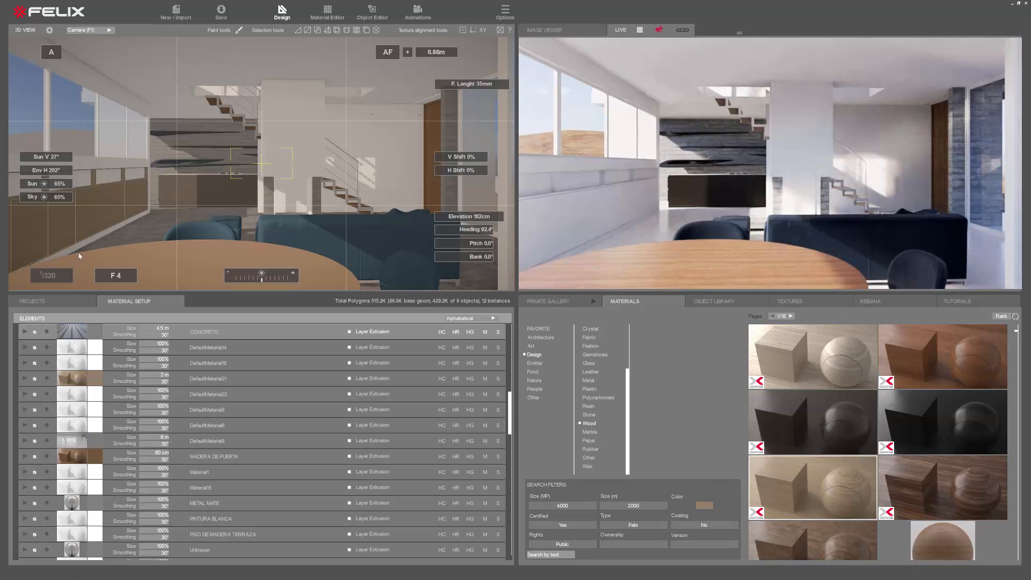
left_click_drag(135, 205, 299, 200)
middle_click_drag(300, 201, 285, 200)
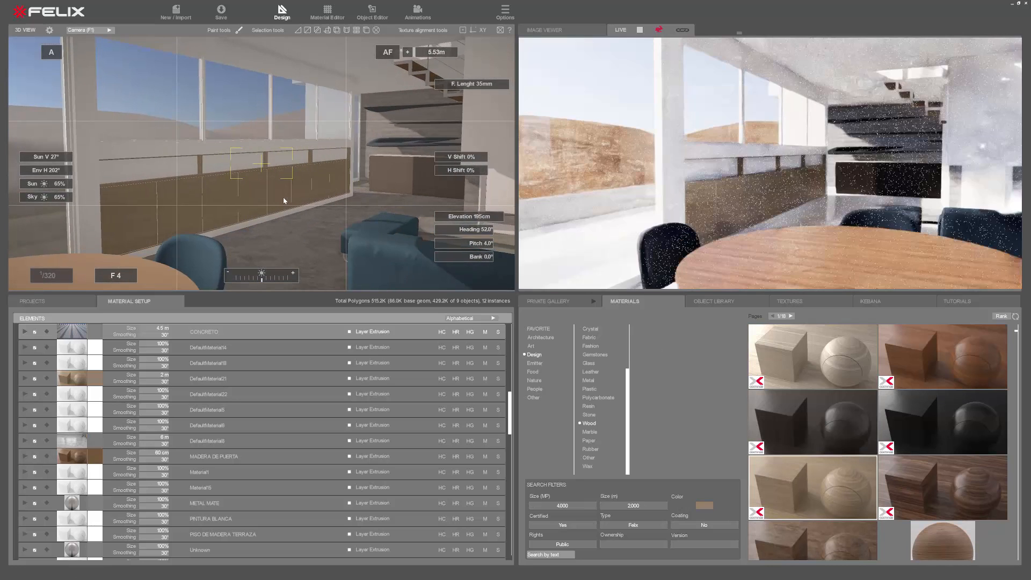
Select every other door of the window cabinets, starting with the nearest one, and realign their wood texture with the XY alignment tool.
left_click(327, 29)
left_click(114, 220)
left_click(215, 205)
left_click(279, 193)
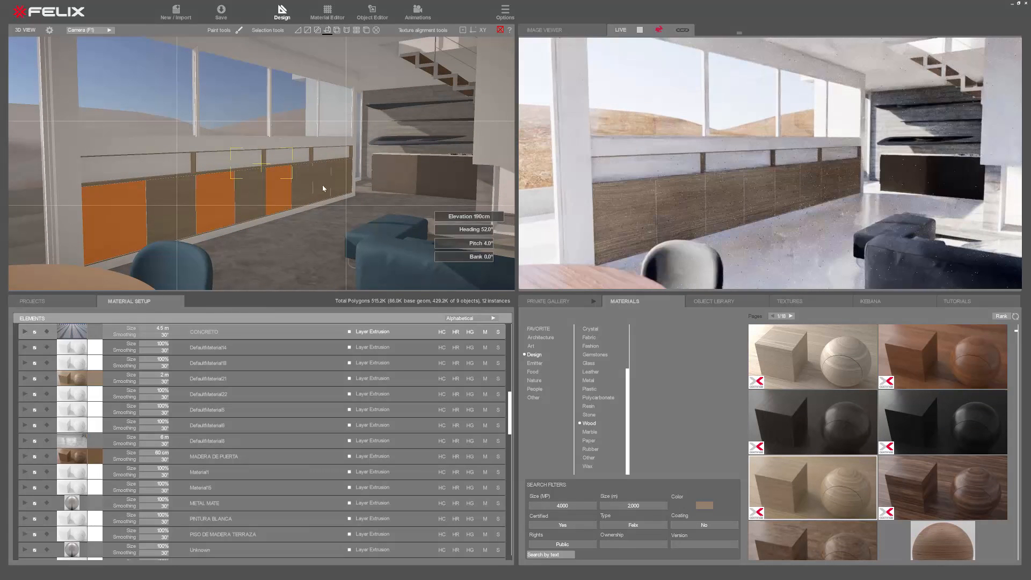
left_click(322, 183)
left_click(482, 31)
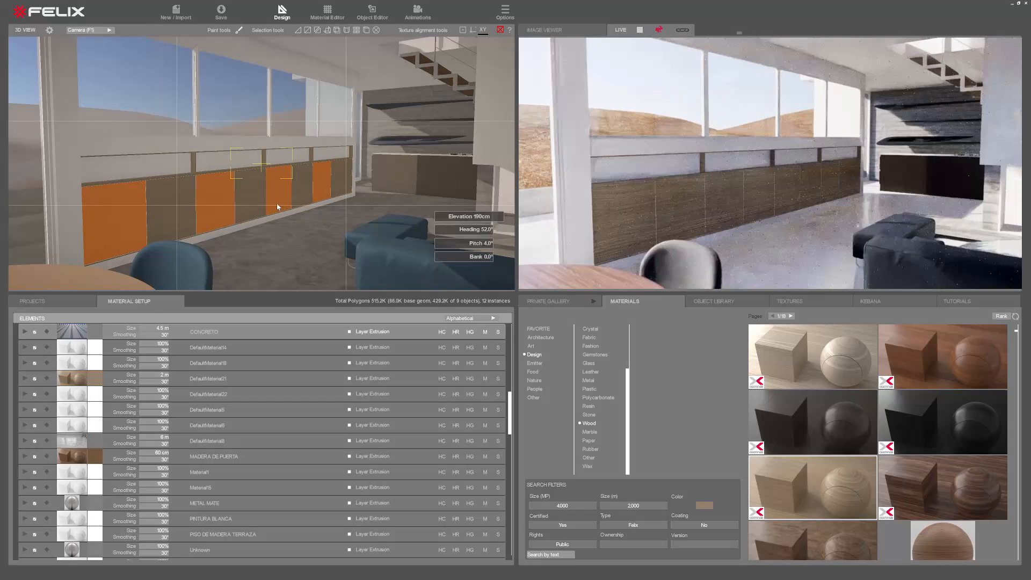
Select the four remaining window cabinet doors, realign their wood texture in XY, and clear the selection.
left_click(327, 29)
left_click(172, 226)
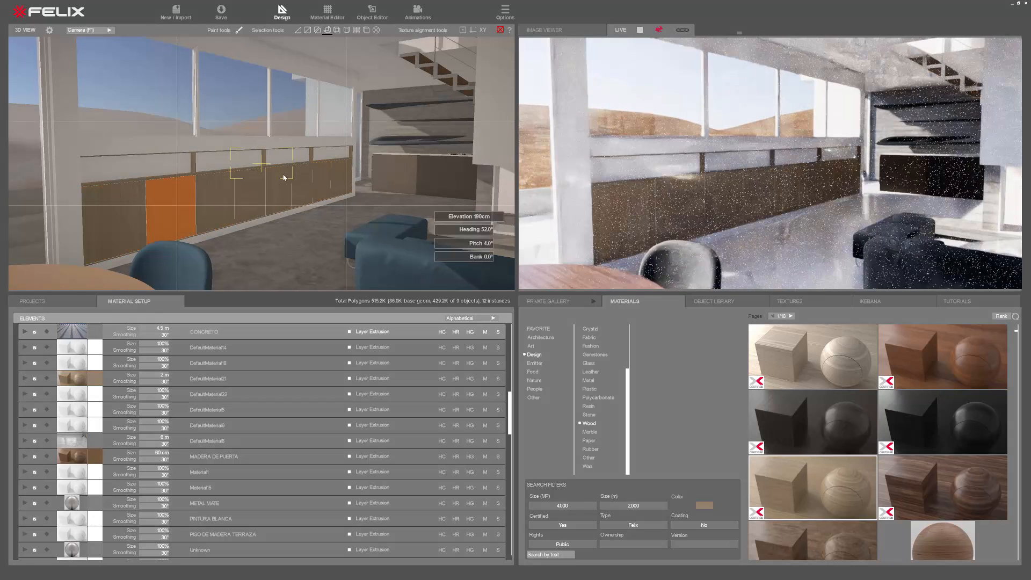
left_click(249, 198)
left_click(301, 188)
left_click(341, 180)
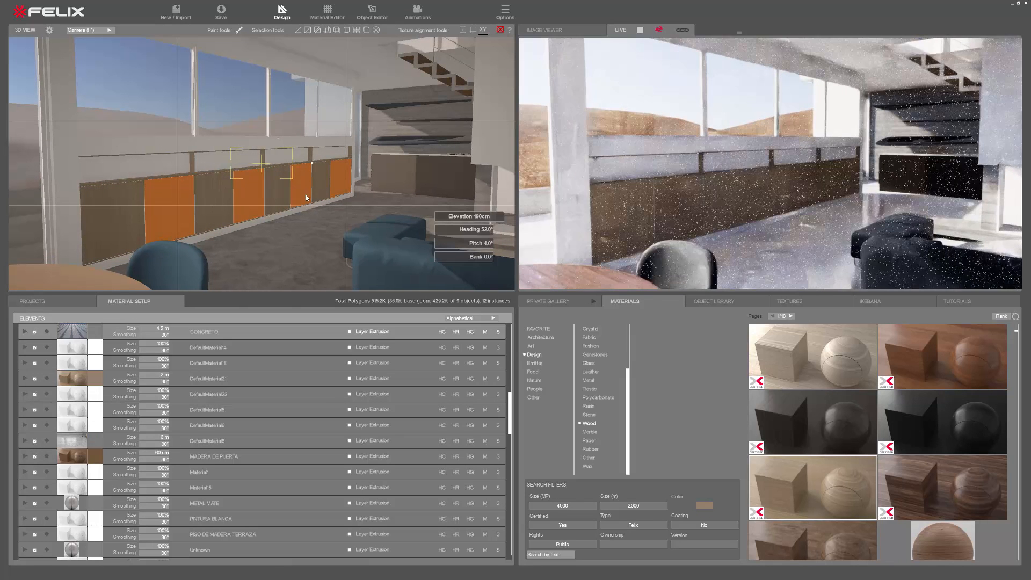
left_click(378, 31)
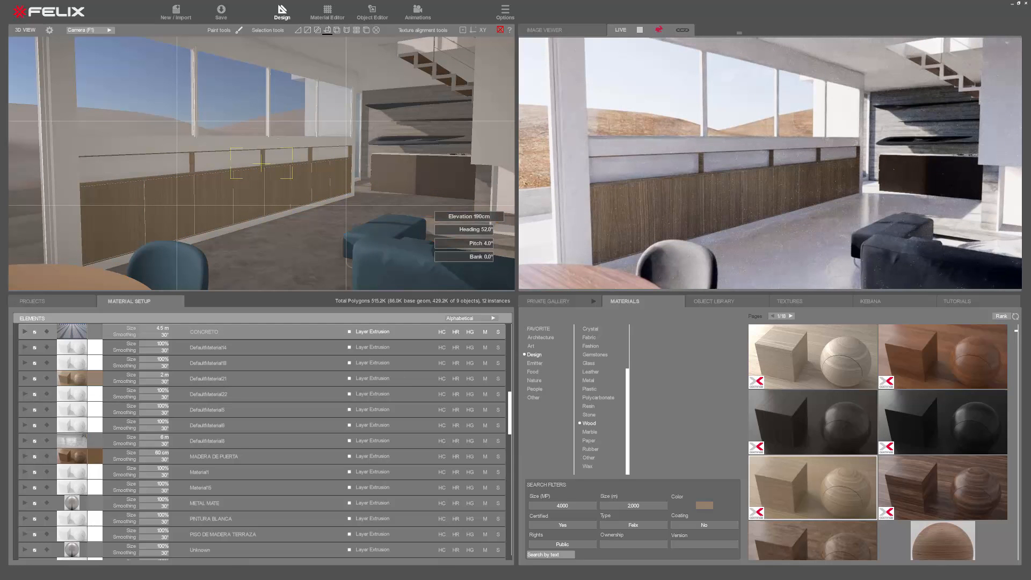
Apply the red Plastic material from the Design category to the window frames and change its colour to near-black.
middle_click_drag(269, 235, 269, 188)
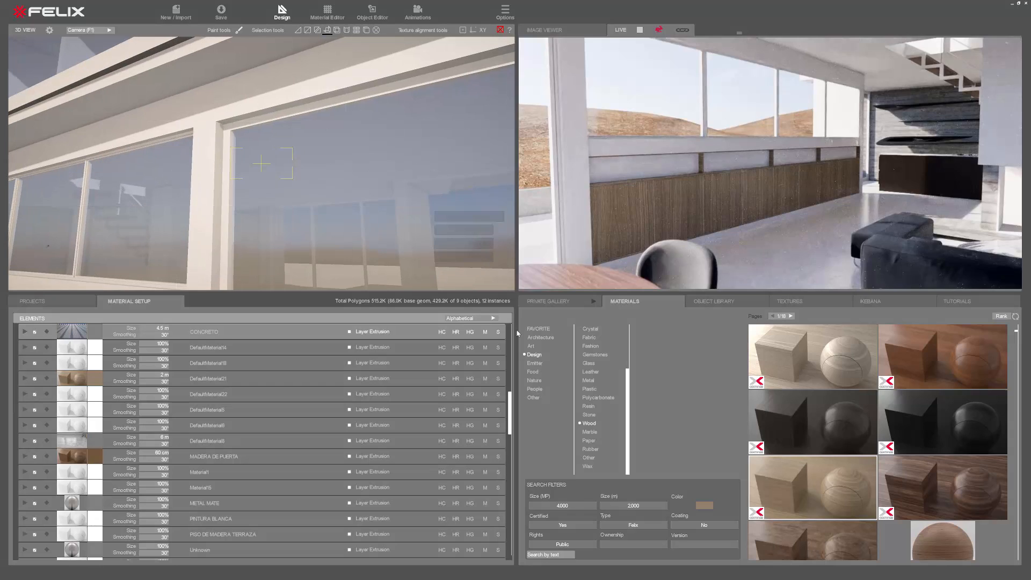
left_click(534, 354)
left_click(589, 449)
left_click_drag(940, 354, 231, 167)
double_click(230, 165)
left_click(349, 209)
left_click(410, 331)
left_click_drag(524, 291, 529, 299)
left_click(575, 382)
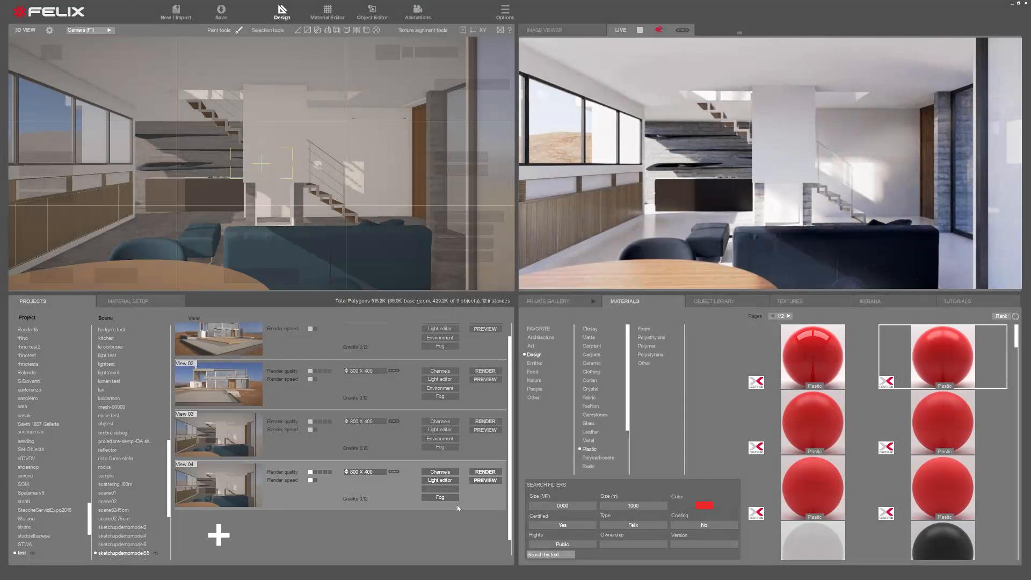
Replace the environment of View 04 with a dark blue sky from the exterior Dawn/Dusk category.
left_click(440, 488)
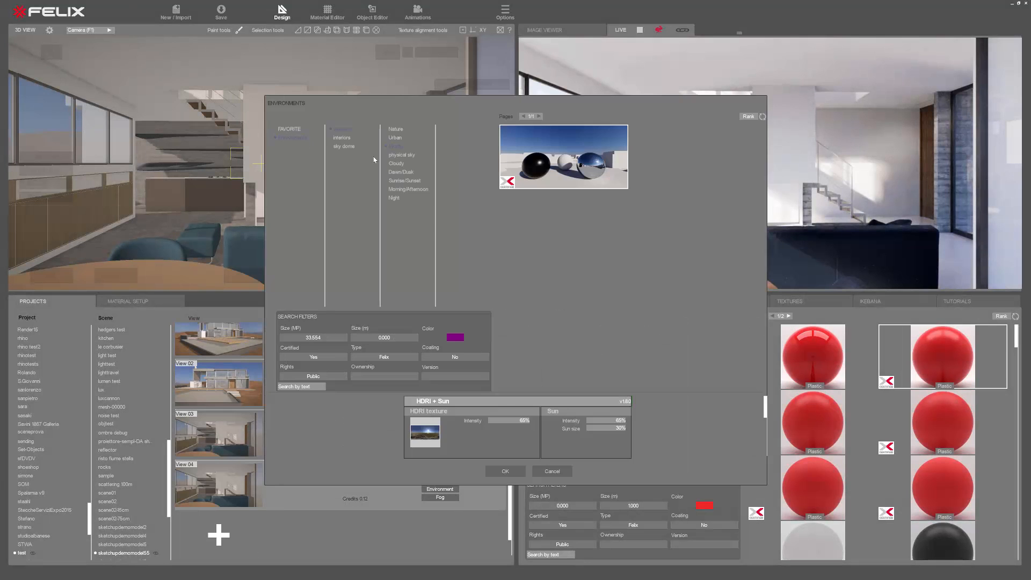
left_click(401, 173)
scroll(714, 253, "down", 5)
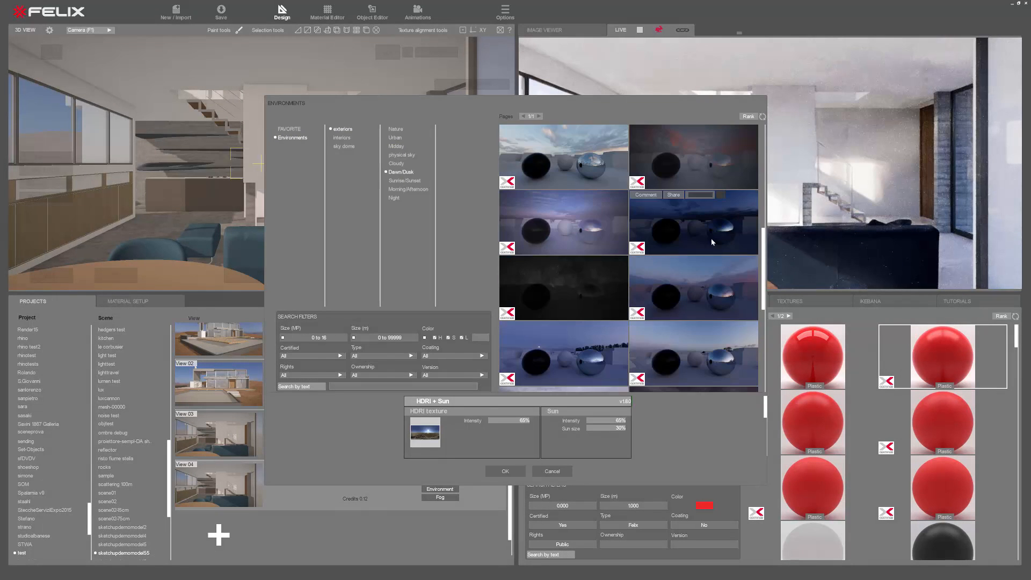
left_click(713, 239)
left_click(503, 471)
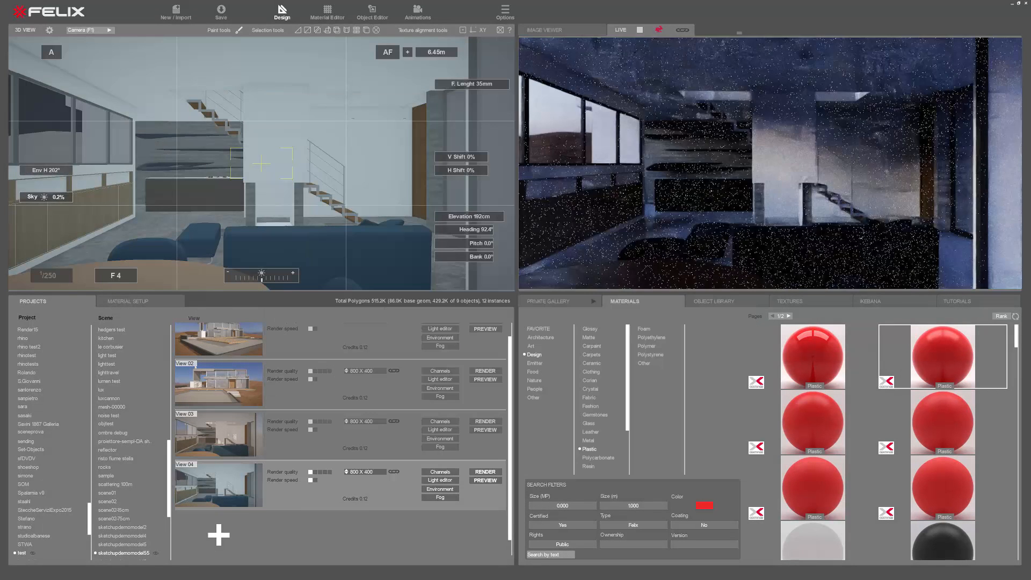
Switch the camera exposure to manual and lengthen the shutter time to brighten the dusk interior.
left_click(51, 52)
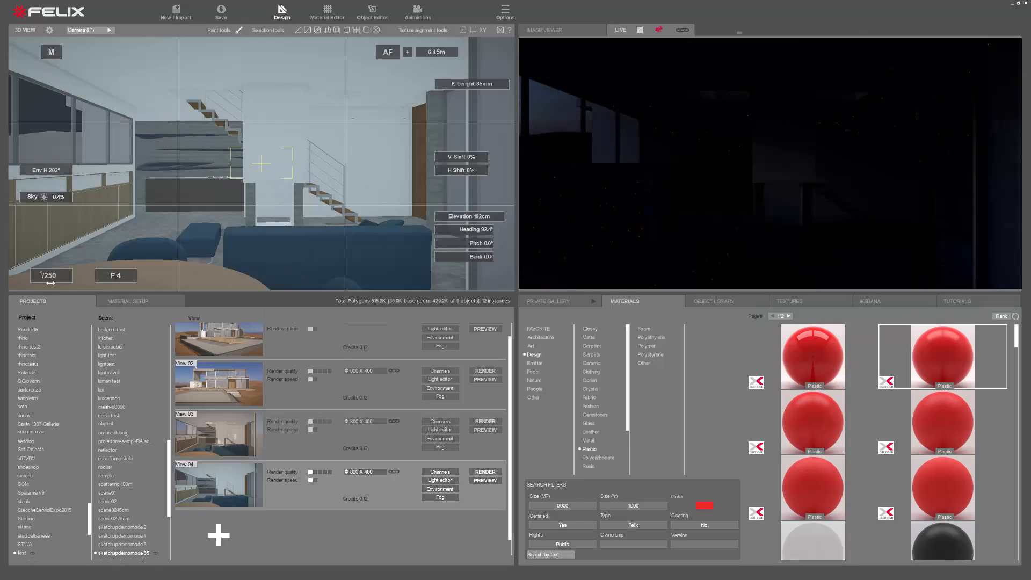
left_click_drag(52, 275, 70, 276)
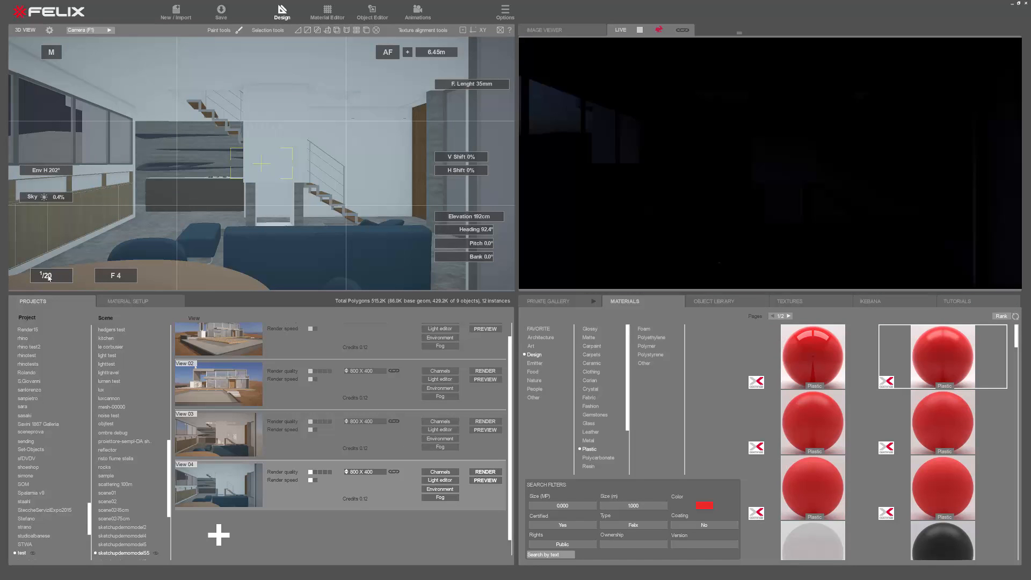
mouse_move(69, 251)
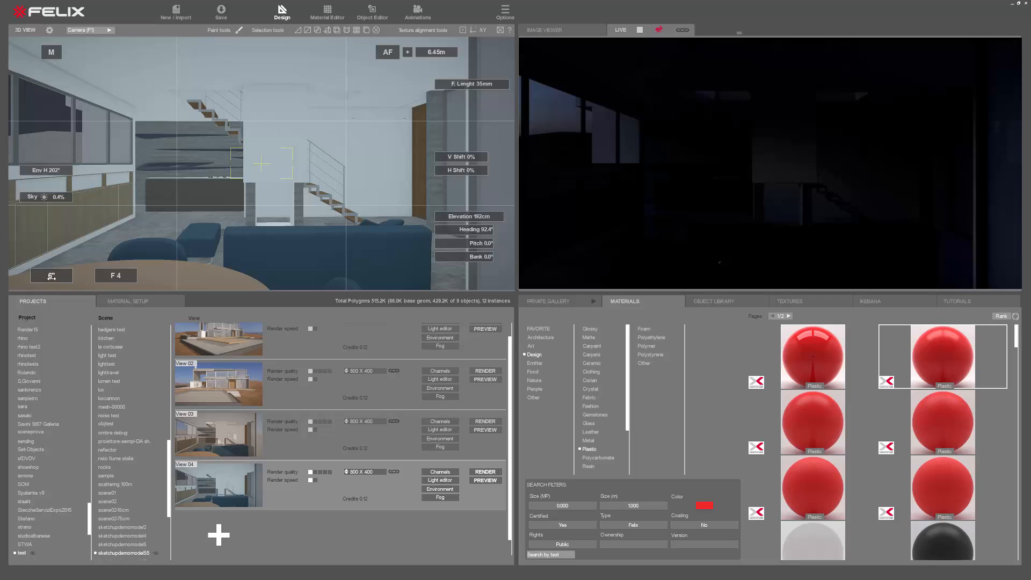
left_click_drag(54, 276, 50, 276)
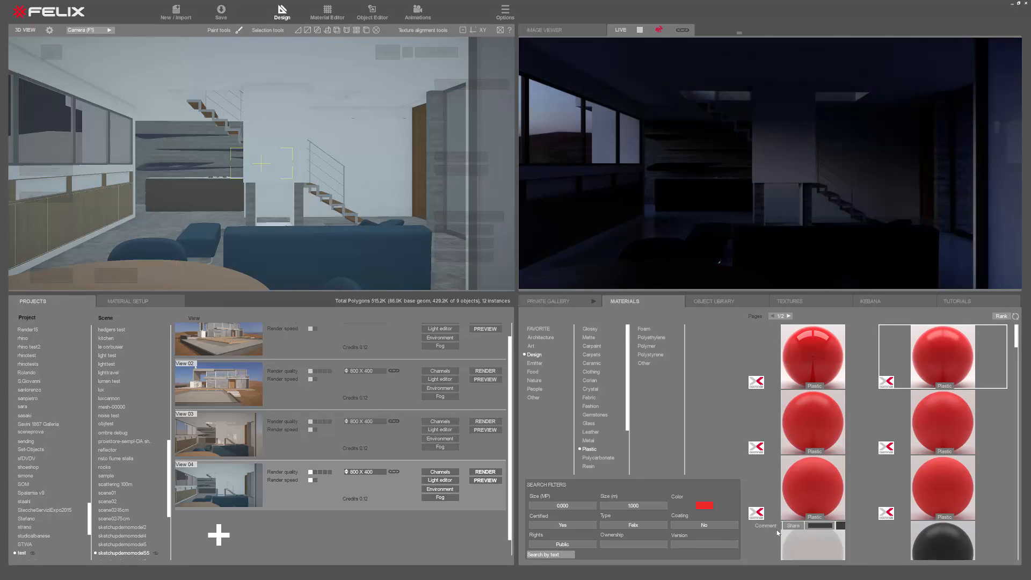
Add indoor Wallwasher lights from the Lighting library to the ceiling, one near the staircase wall and one above the kitchen shelves.
left_click(715, 302)
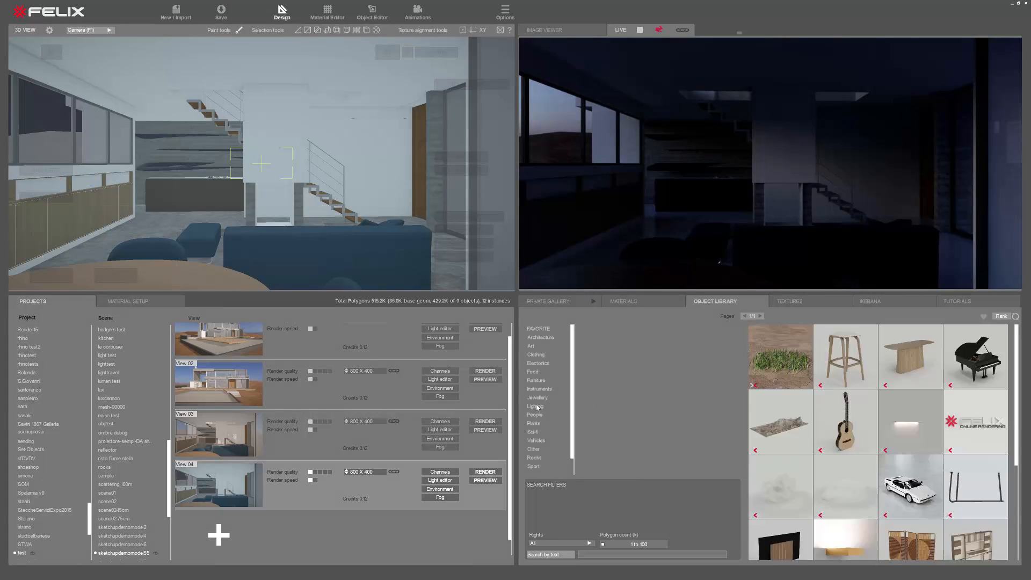
left_click(588, 328)
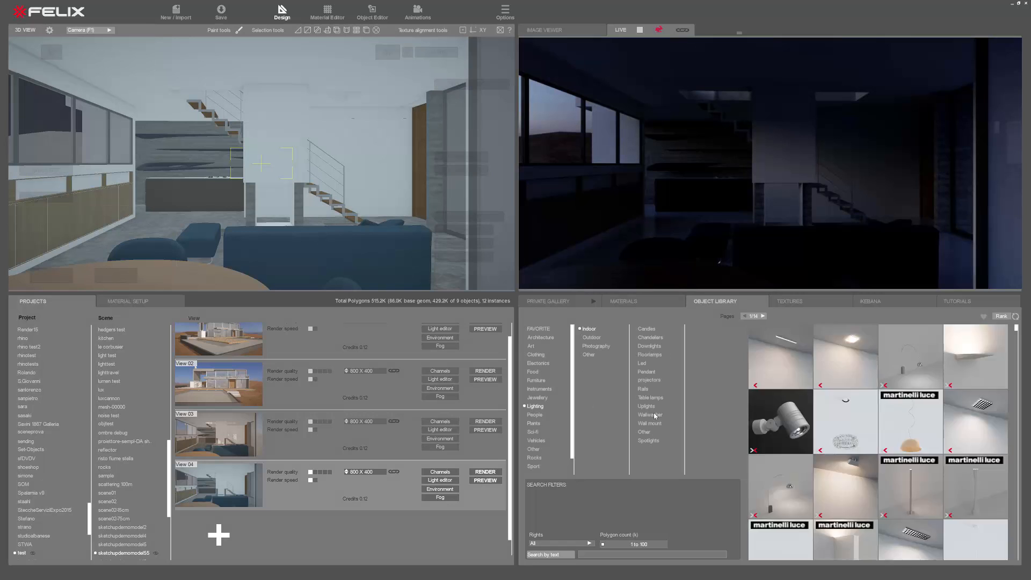
left_click(650, 414)
left_click(1001, 317)
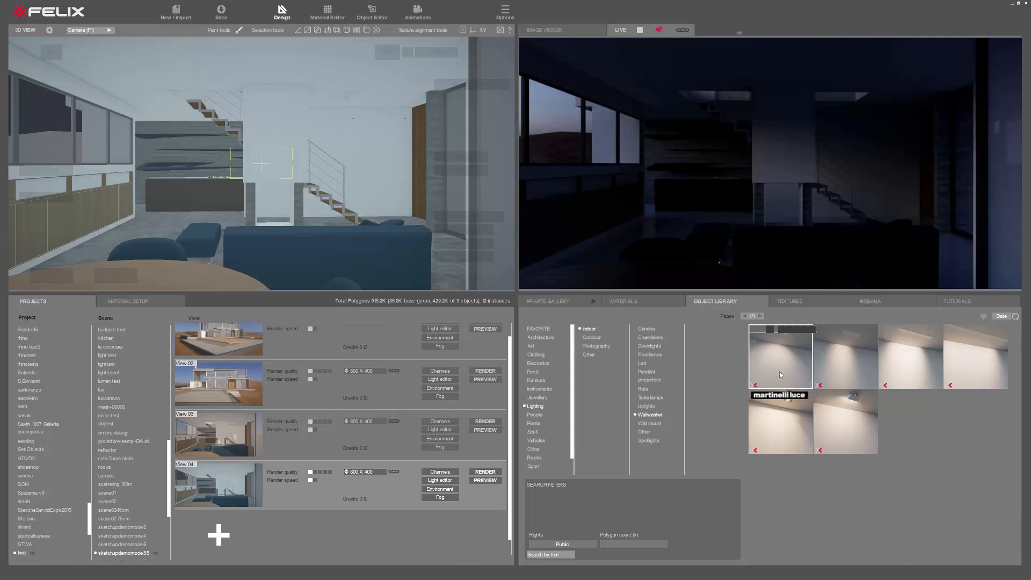
left_click_drag(375, 91, 375, 91)
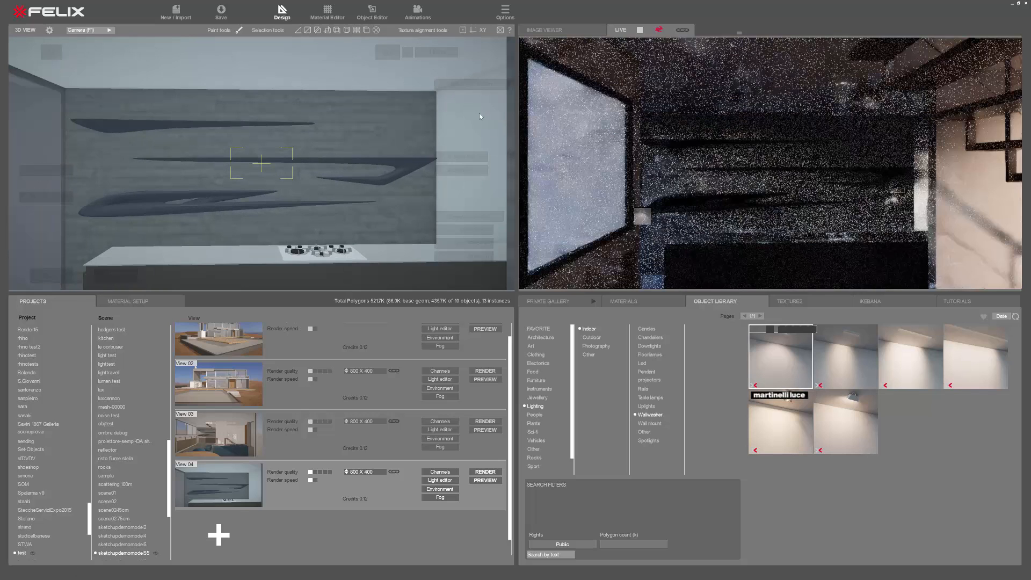
left_click(367, 65)
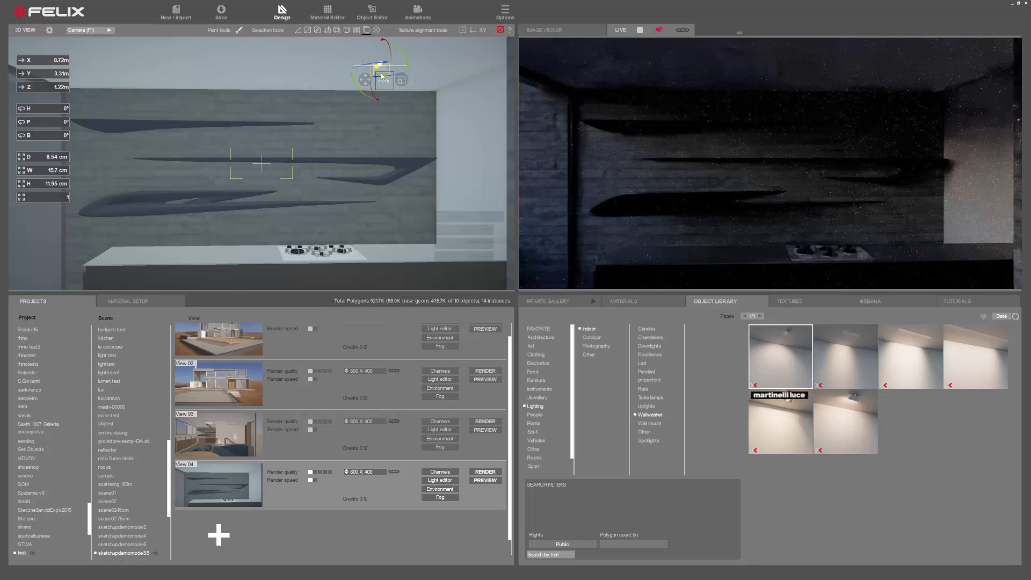
Reposition the wallwasher above the kitchen shelves and add another copy at about X 8.08 m, Z 3.62 m.
left_click_drag(387, 54, 118, 47)
right_click(384, 46)
left_click(402, 101)
scroll(181, 105, "down", 5)
scroll(257, 178, "down", 3)
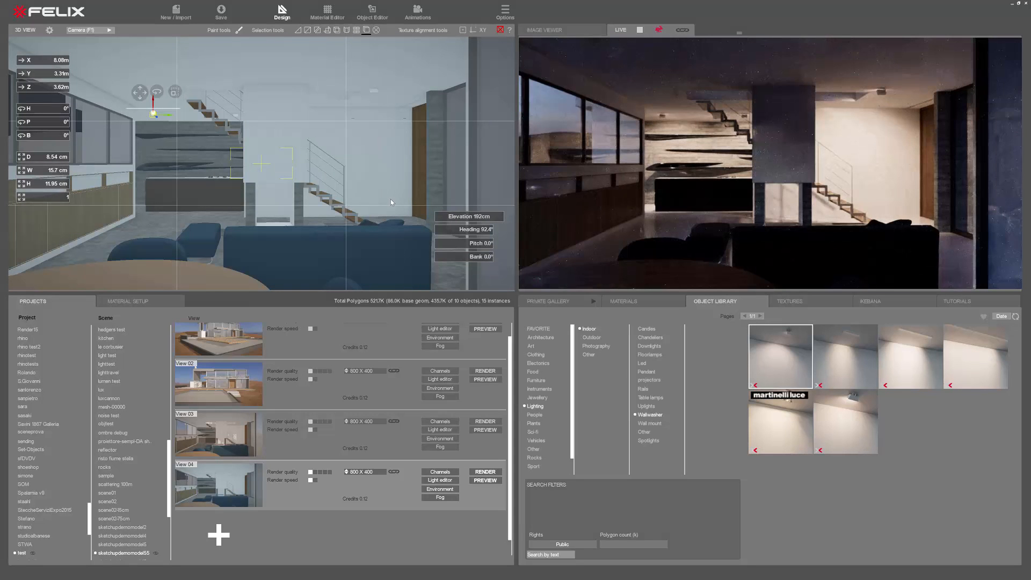
Hang the slim black pendant lamp from the Pendant category in the living room and raise it to about Y 3.7 m.
left_click(647, 372)
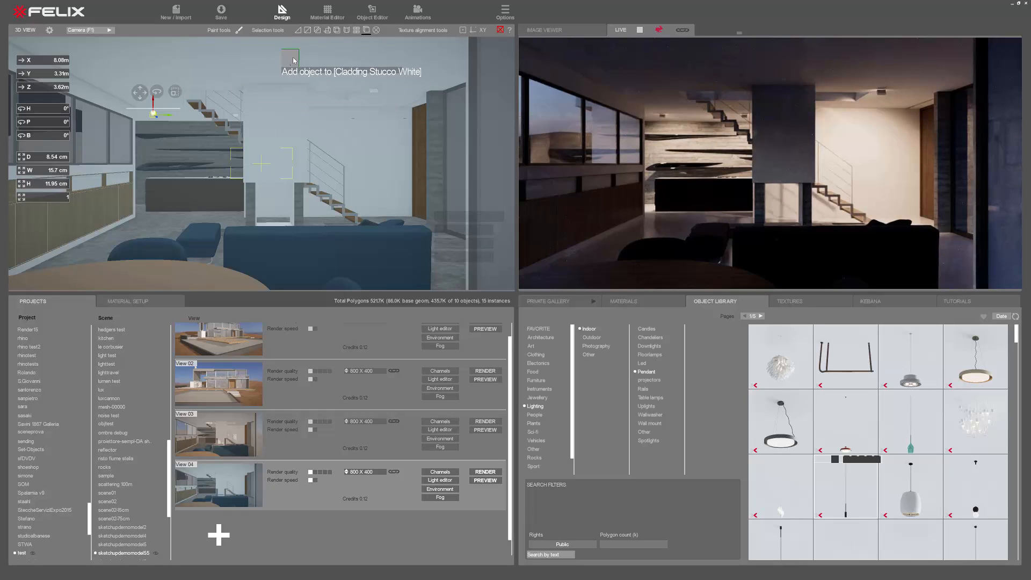
left_click_drag(293, 60, 308, 155)
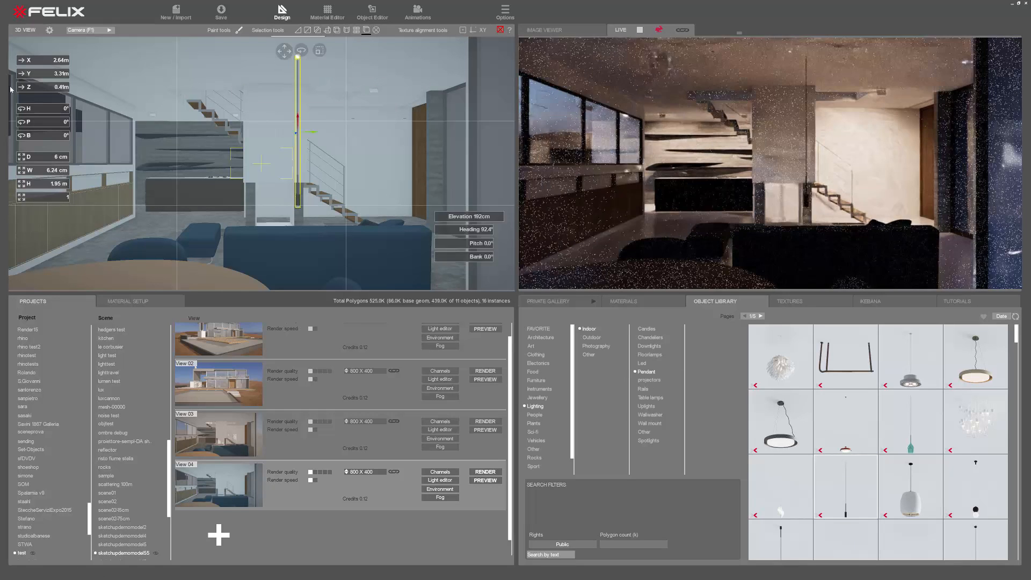
left_click_drag(33, 75, 48, 81)
In the top view, move the slim pendant over the coffee table, to about X 3.27 m, Y 3.82 m, Z 0.4 m.
key("F8")
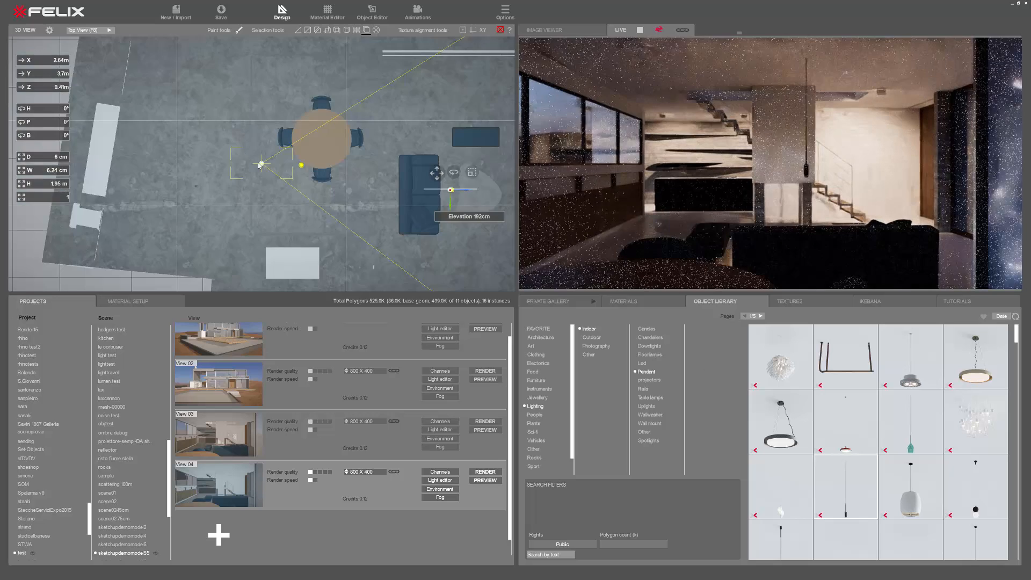
scroll(419, 221, "up", 5)
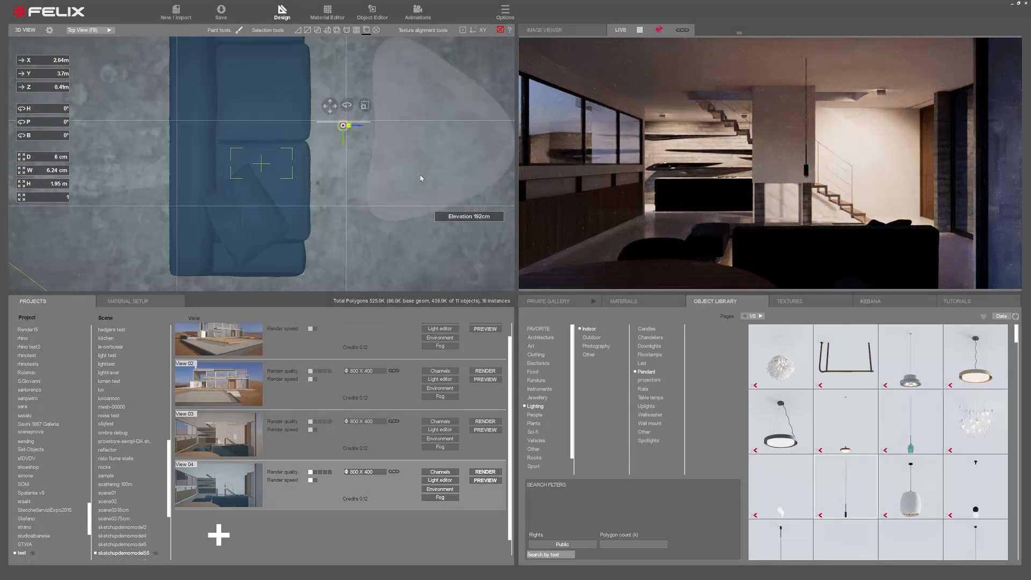
left_click_drag(52, 66, 78, 163)
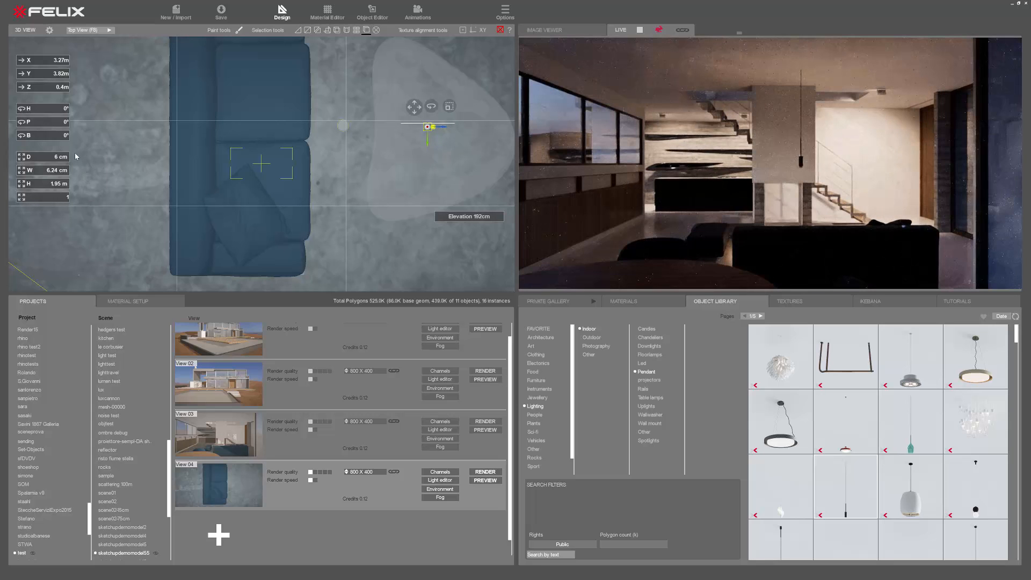
Hang the white feathered flower pendant from the Pendant category above the round dining table.
key("F1")
scroll(235, 209, "up", 5)
middle_click_drag(218, 248, 163, 189)
scroll(360, 122, "up", 3)
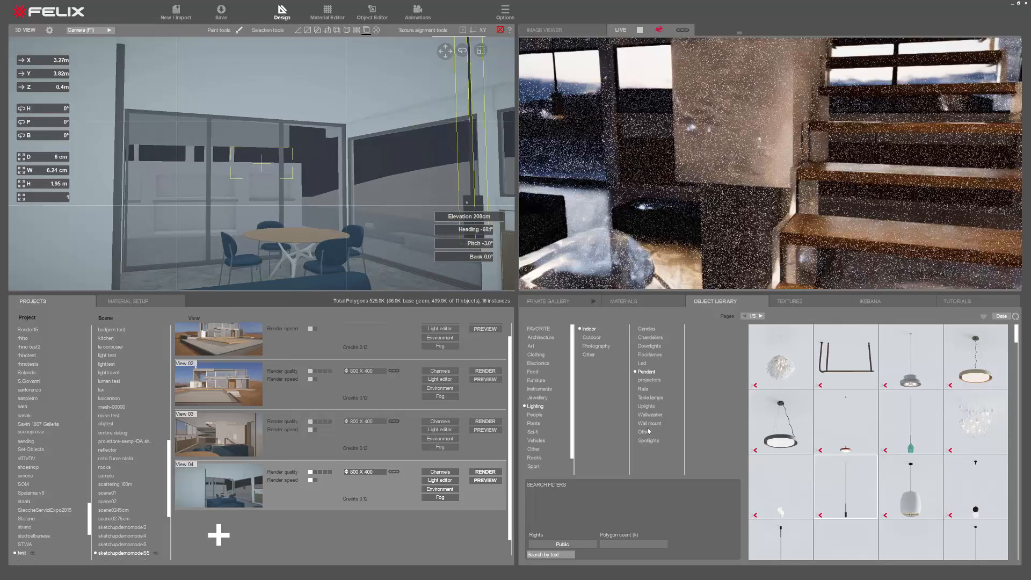
left_click_drag(778, 370, 299, 173)
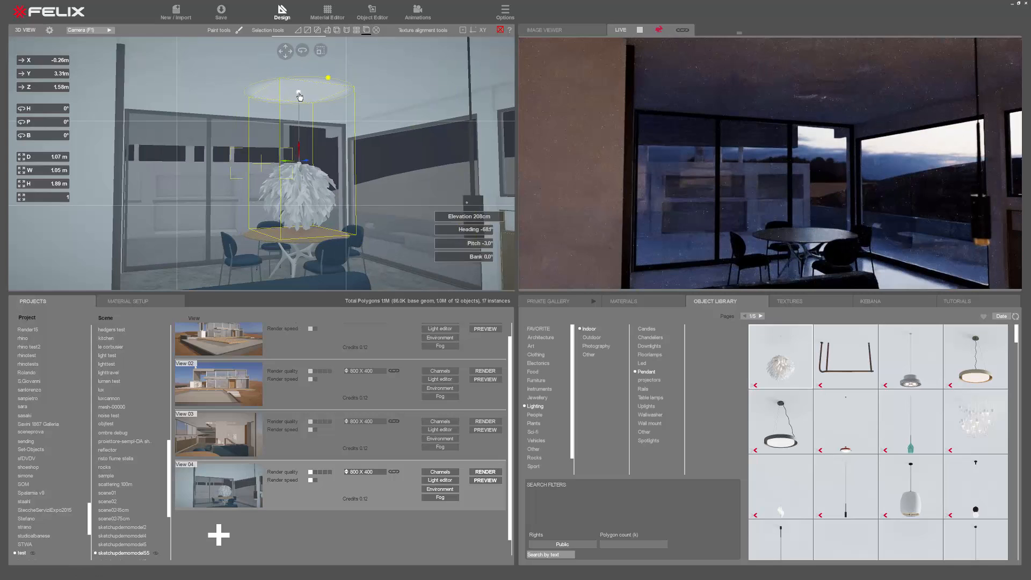
Center the flower pendant over the dining table at about X -0.63 m, Y 3.88 m, Z 1.69 m, and show its materials.
key("F8")
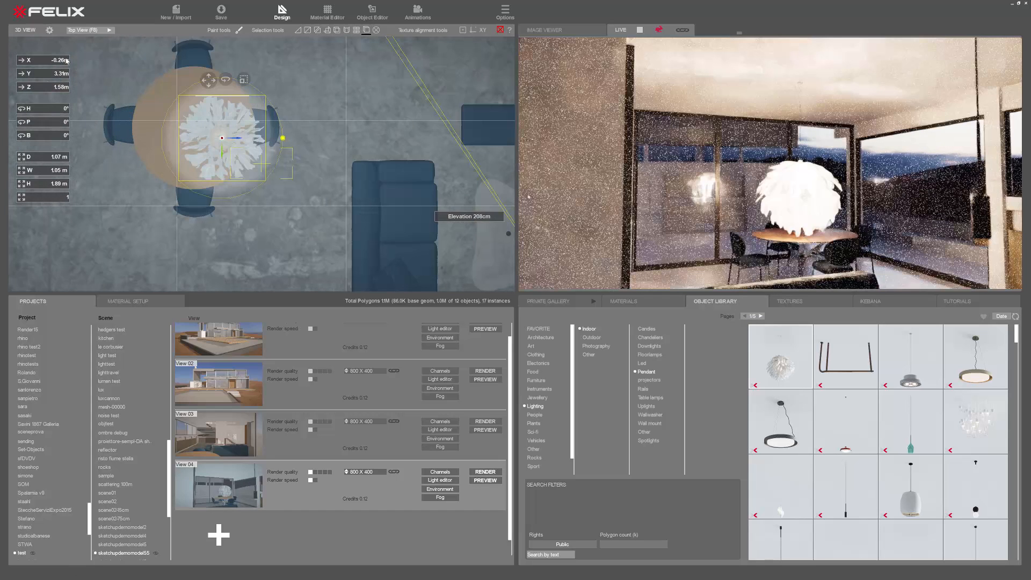
mouse_move(56, 66)
left_mouse_down()
mouse_move(47, 91)
mouse_move(60, 82)
left_mouse_up()
key("F1")
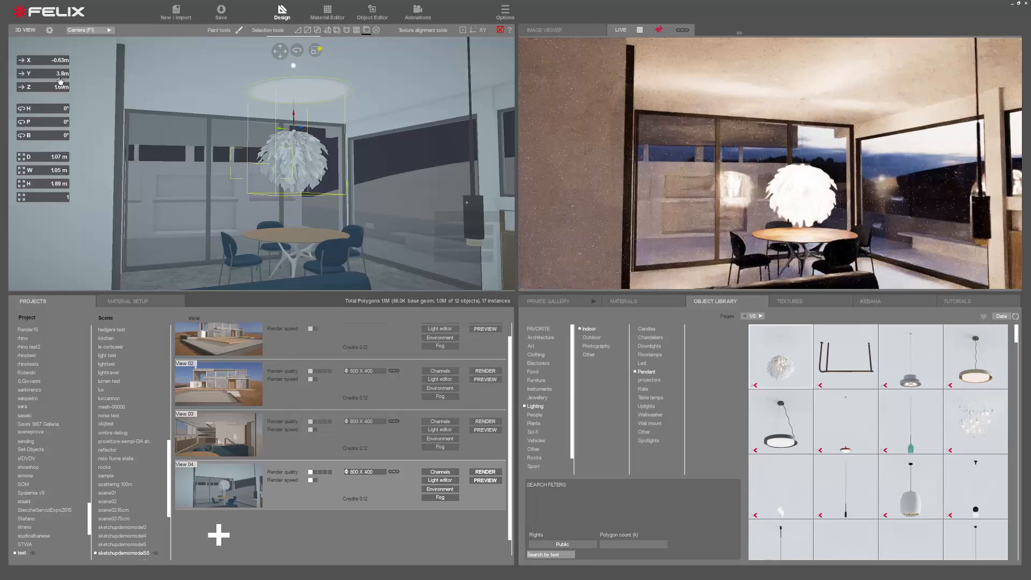
left_click_drag(95, 174, 113, 153)
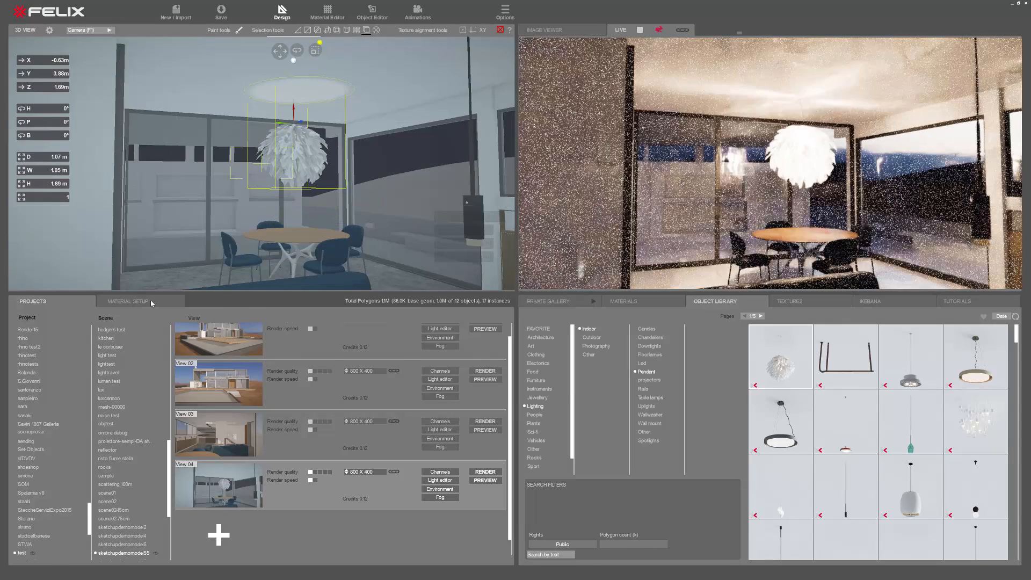
left_click(151, 300)
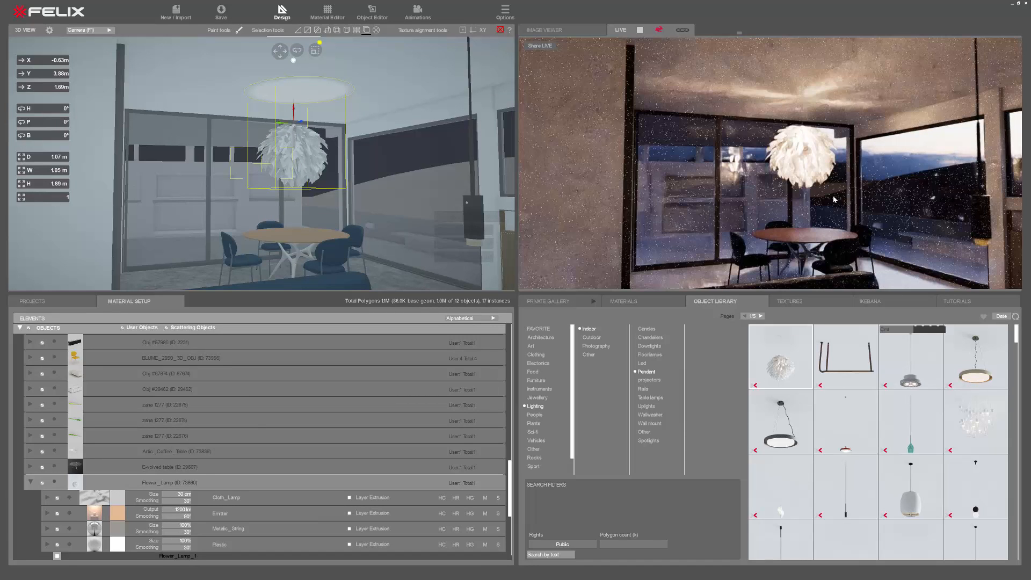
left_click(499, 31)
Add the first recessed light from the indoor Spotlights category to the ceiling beside the long window wall.
left_click_drag(392, 102, 279, 161)
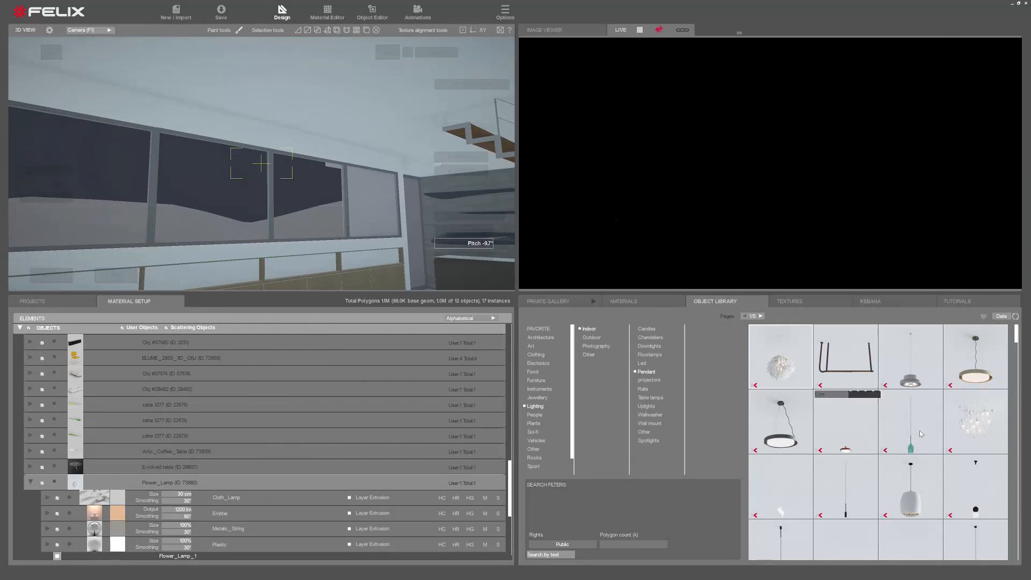
left_click(648, 441)
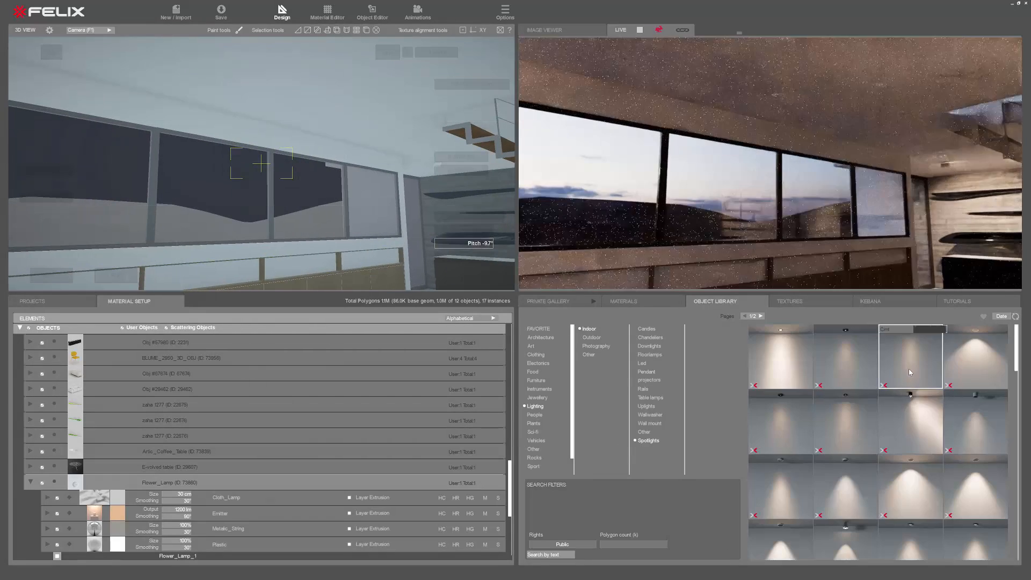
mouse_move(910, 372)
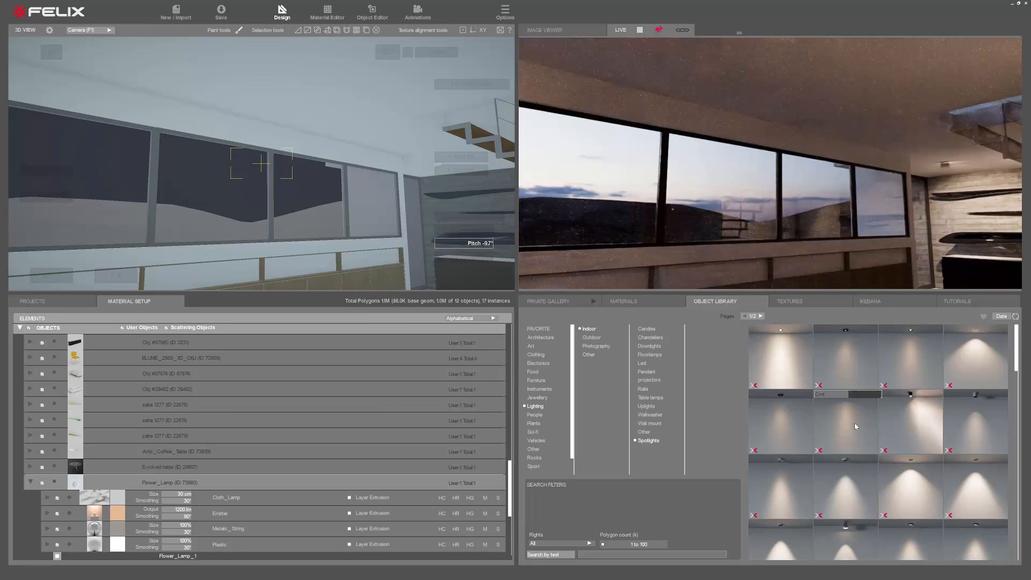
scroll(855, 426, "down", 3)
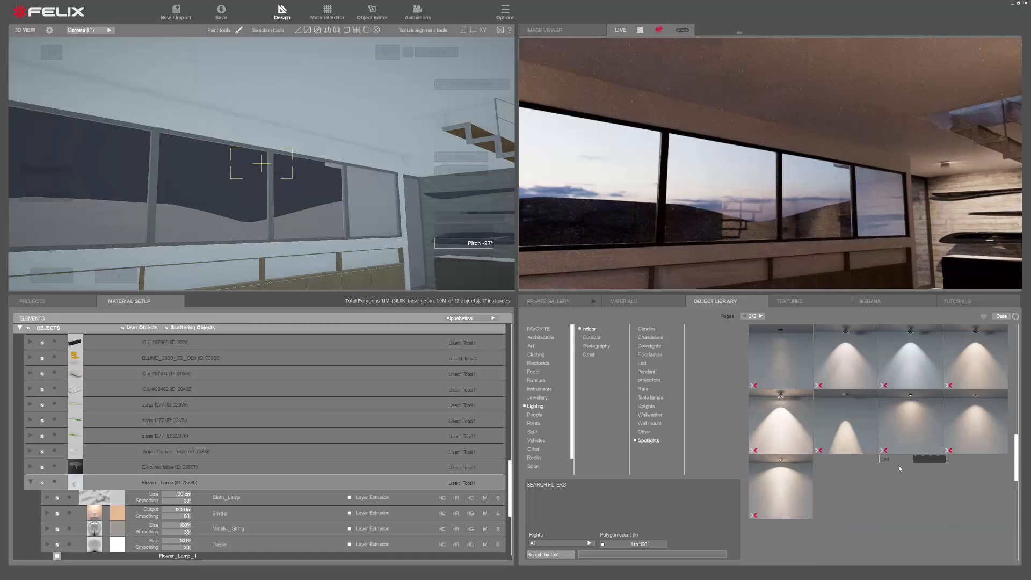
scroll(900, 469, "up", 3)
left_click_drag(800, 342, 381, 127)
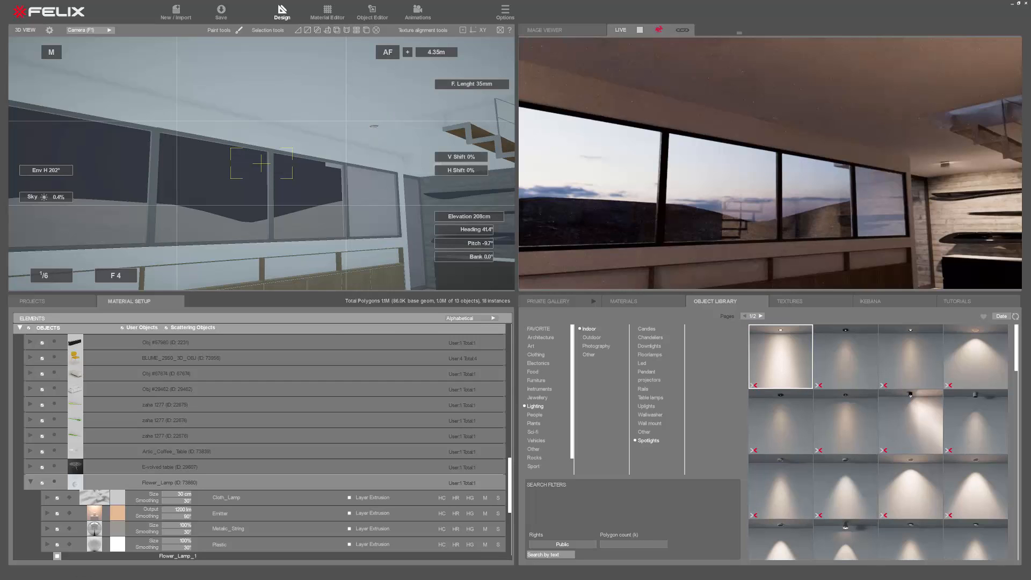
double_click(368, 131)
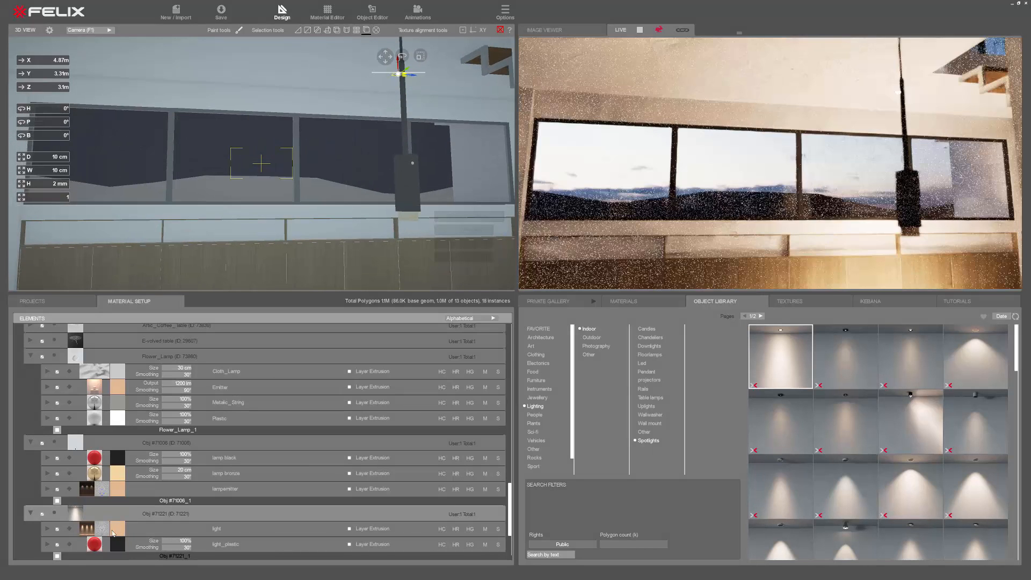
Show the new spotlight's light material settings and move the fixture to about X 4.95 m, Z 3.02 m.
left_click(47, 529)
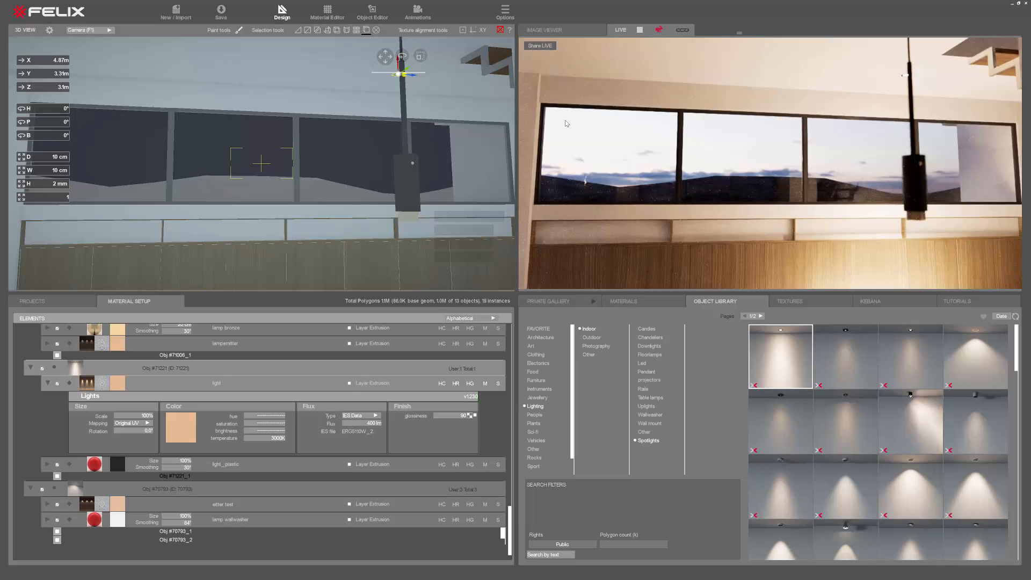
scroll(186, 159, "down", 4)
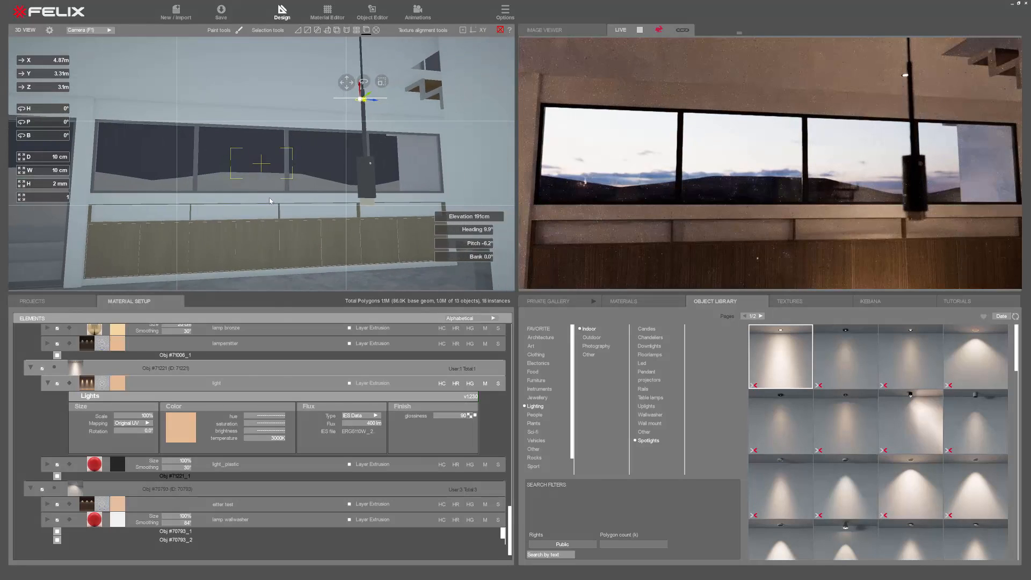
middle_click_drag(270, 201, 373, 208)
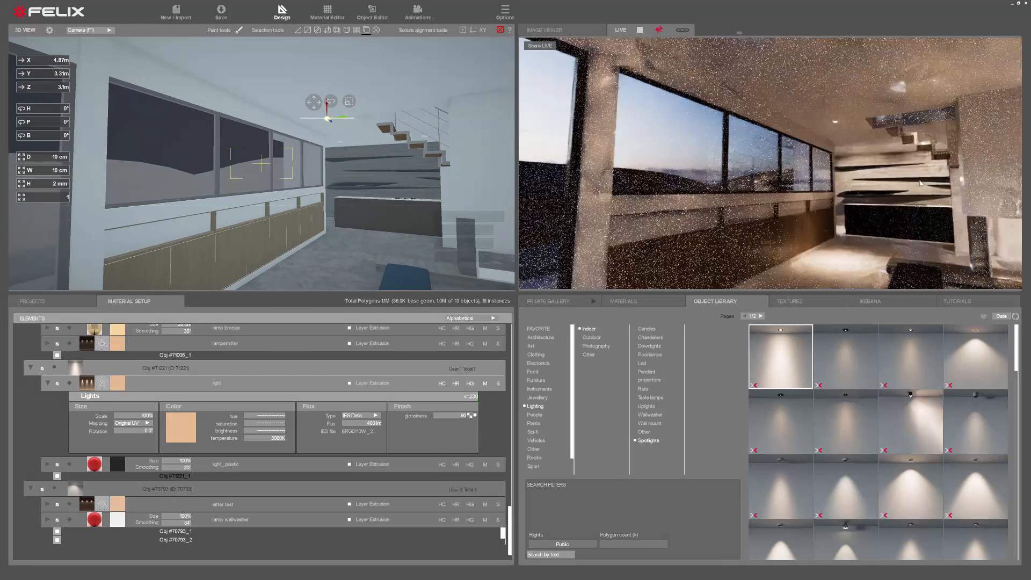
scroll(49, 63, "up", 8)
scroll(49, 91, "up", 5)
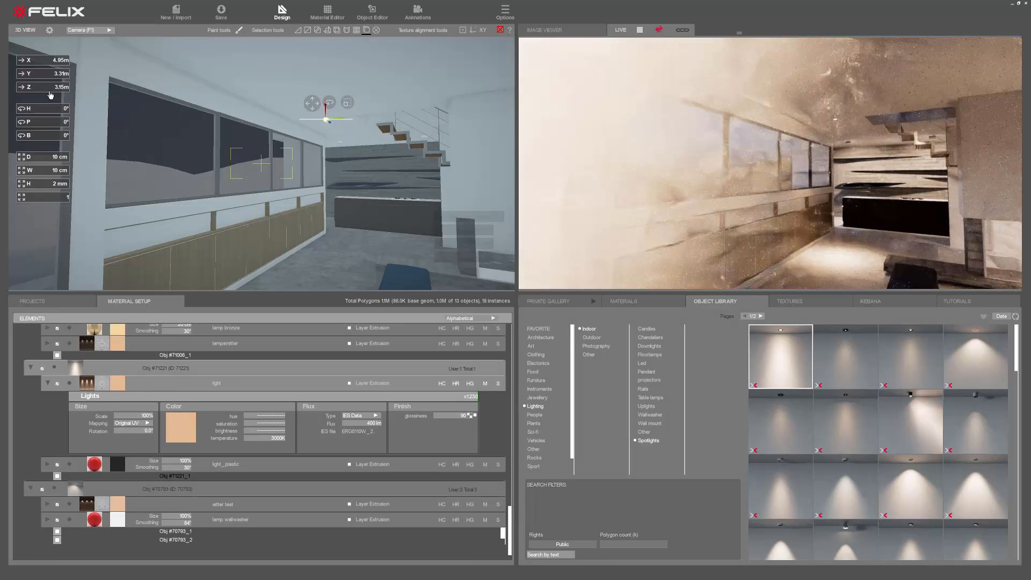
middle_click_drag(118, 108, 374, 199)
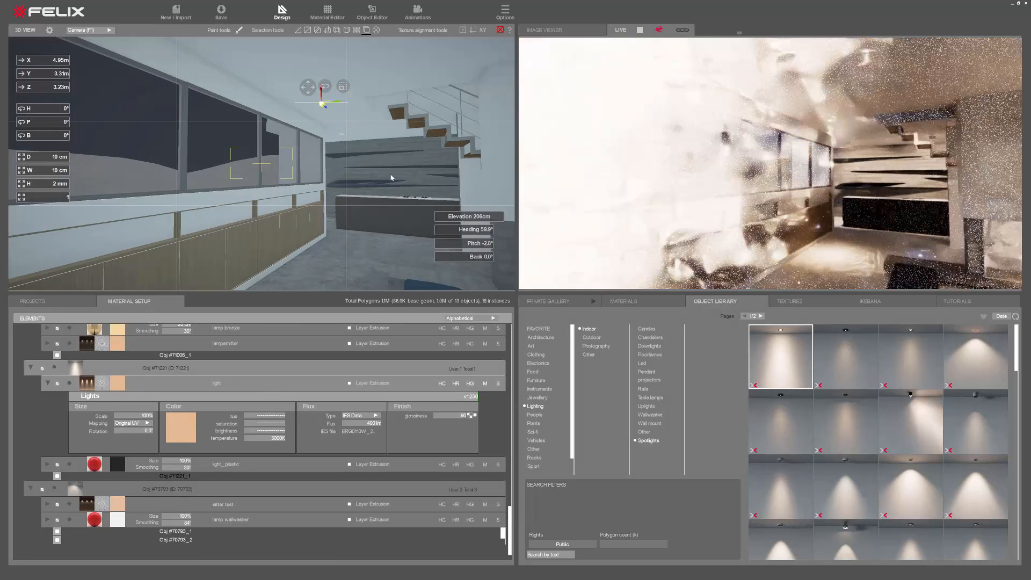
scroll(55, 90, "up", 5)
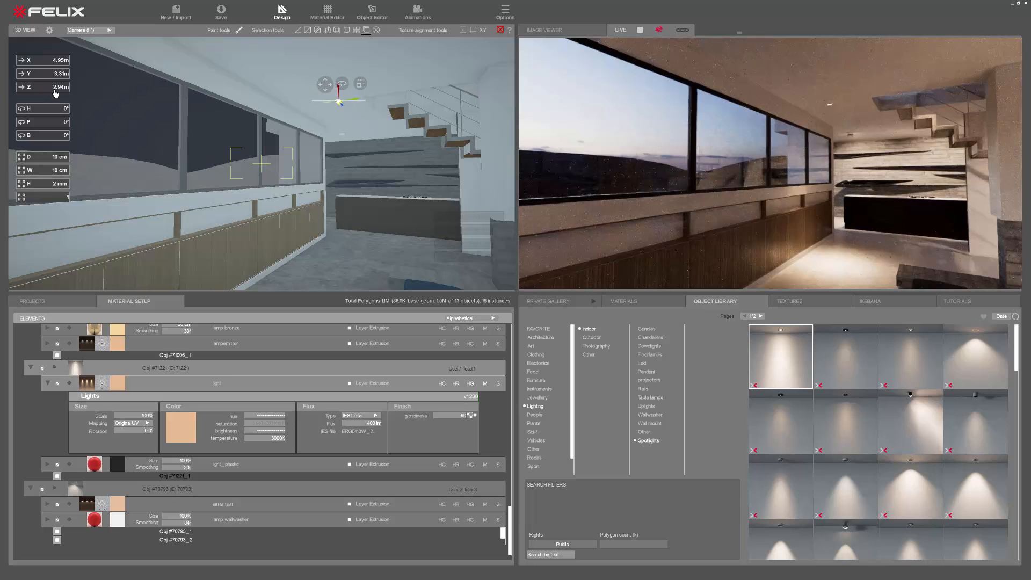
scroll(54, 92, "up", 1)
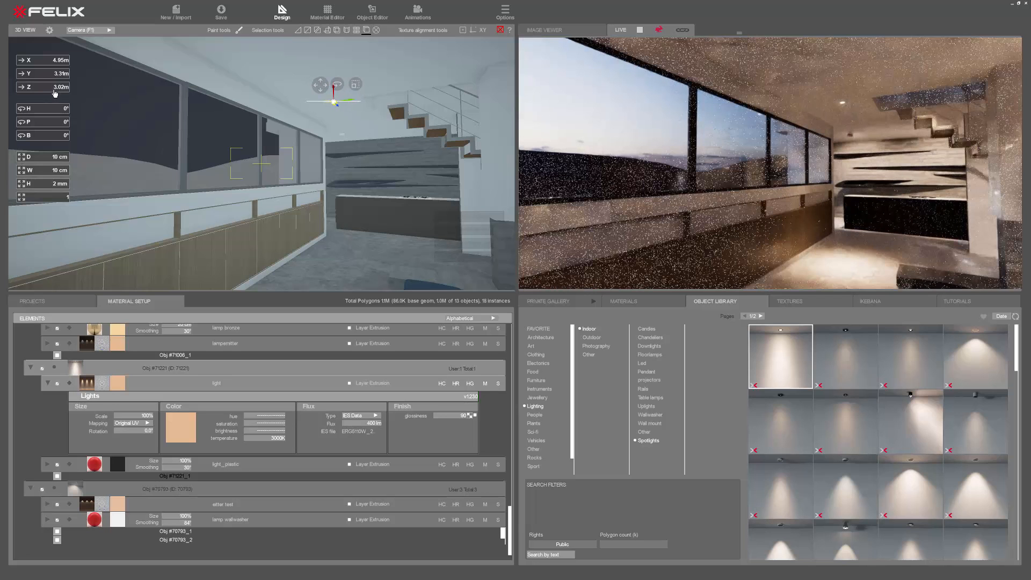
Make an instance clone of the ceiling spotlight and move it along the window wall to about X 3.65 m.
scroll(344, 125, "up", 5)
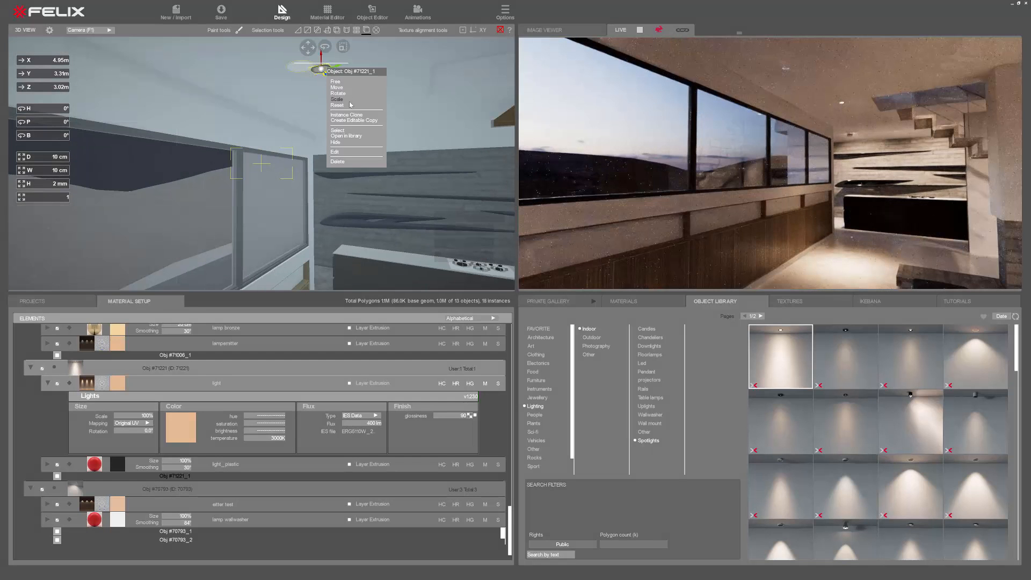
left_click(350, 115)
left_click_drag(426, 99, 366, 62)
scroll(56, 65, "down", 5)
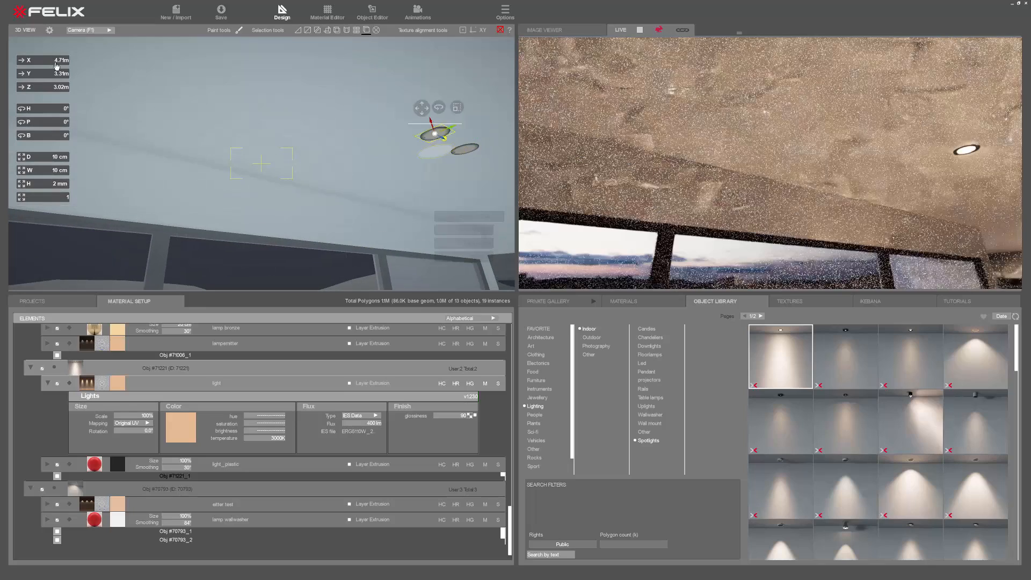
scroll(61, 66, "down", 3)
mouse_move(141, 106)
left_mouse_down()
mouse_move(234, 169)
mouse_move(285, 168)
left_mouse_up()
scroll(234, 169, "down", 4)
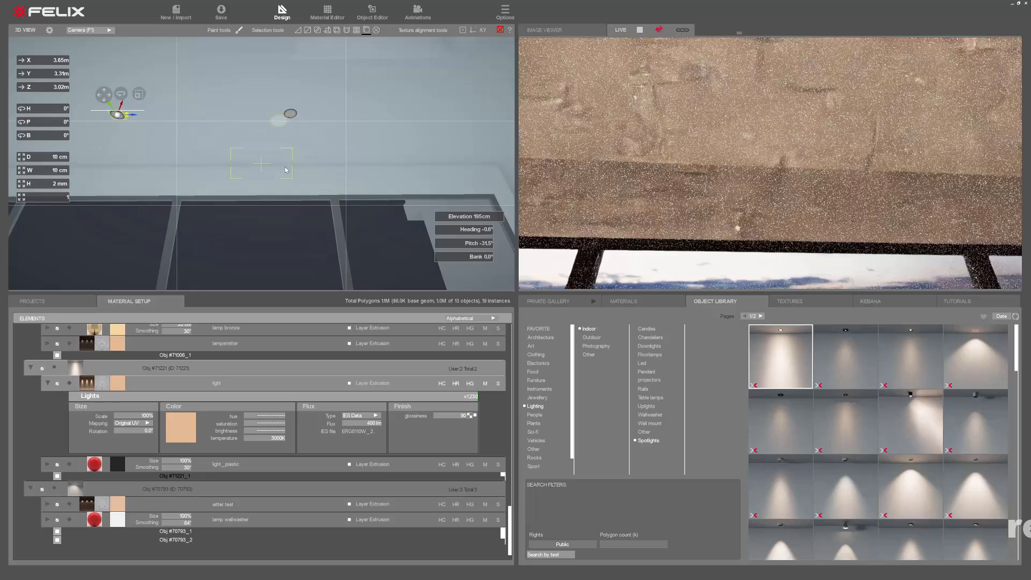
Clone the spotlight again and place the third fixture in the row at about X 2.5 m.
left_click(140, 164)
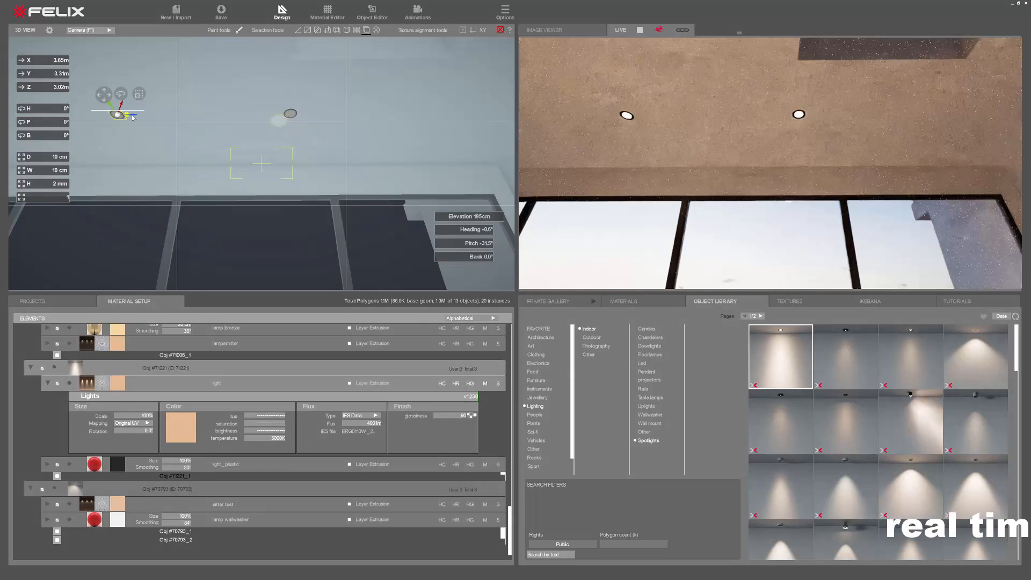
right_click_drag(430, 182, 301, 237)
left_click(233, 139)
left_click_drag(250, 140, 167, 138)
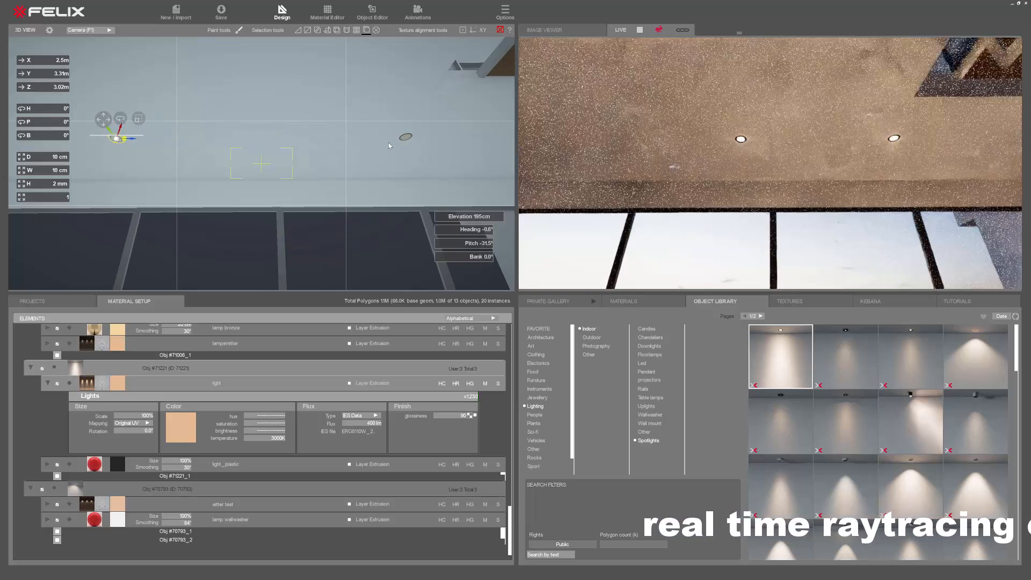
Shift the original spotlight at the kitchen end of the row to about X 4.39 m.
left_click(406, 137)
left_click_drag(395, 139, 357, 140)
mouse_move(352, 163)
right_mouse_down()
mouse_move(408, 141)
mouse_move(364, 151)
right_mouse_up()
left_click_drag(344, 134, 330, 135)
key("F1")
right_click_drag(344, 204, 337, 210)
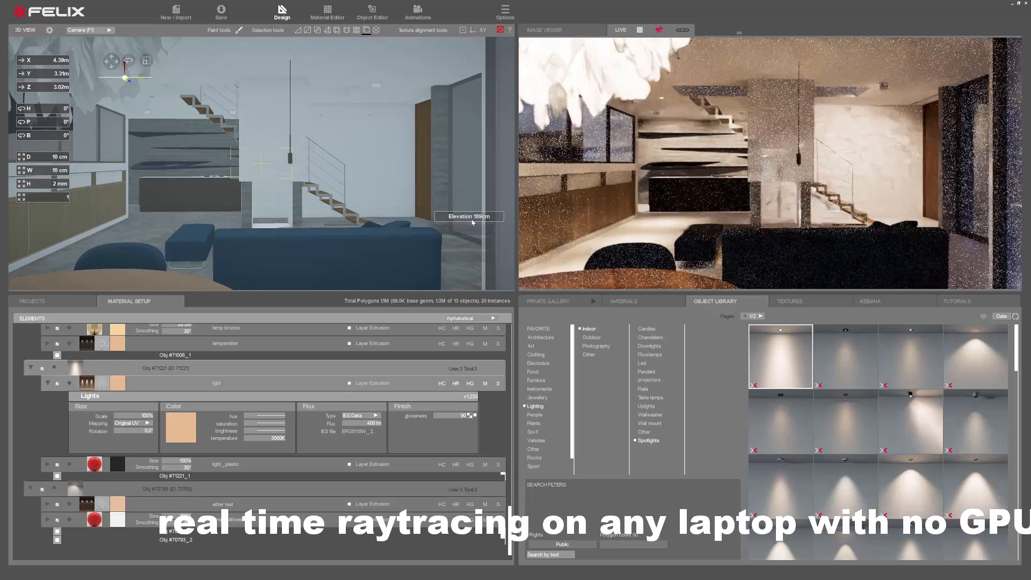
Add another library spotlight to the ceiling in front of the central column, at about X 4.02 m, Z 0.61 m.
scroll(314, 185, "up", 3)
right_click_drag(285, 175, 231, 144)
left_click_drag(778, 357, 489, 86)
right_click_drag(376, 121, 430, 128)
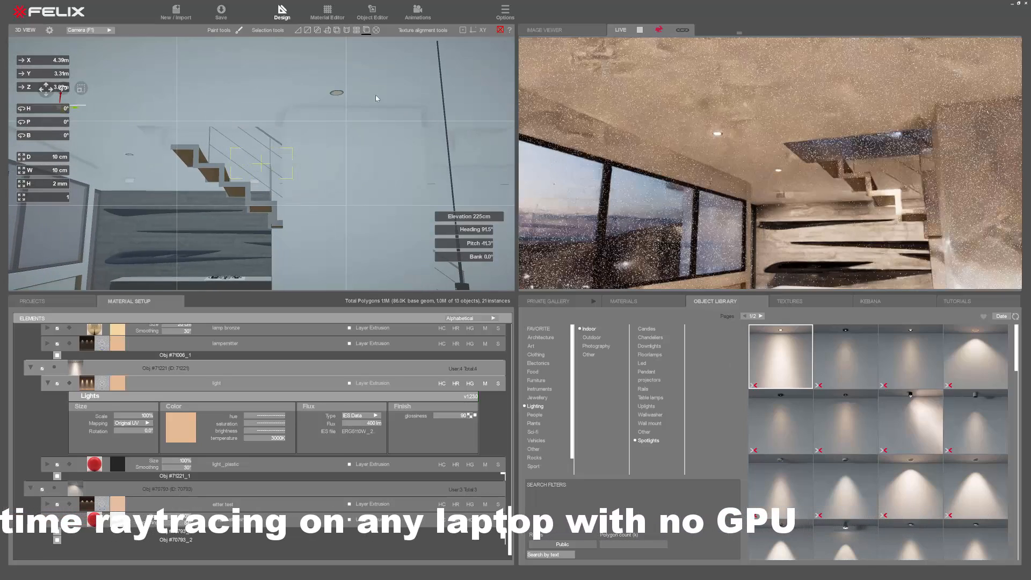
left_click_drag(349, 97, 363, 97)
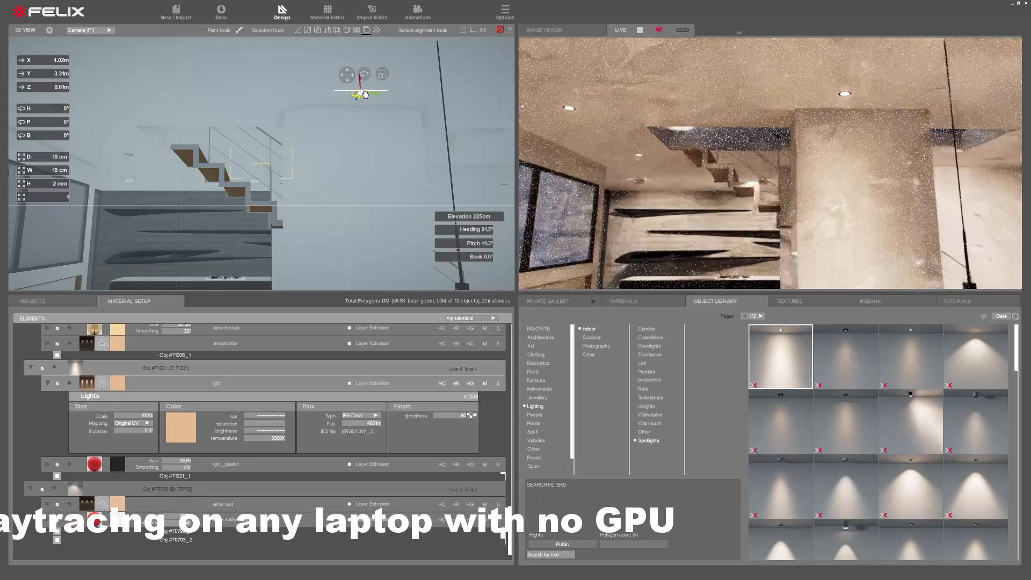
Add two fixtures of the first Wallwasher model to the upper-floor ceiling, one of them at about X 8.9 m, Z 2.11 m.
right_click_drag(239, 173, 201, 184)
middle_click_drag(200, 184, 105, 436)
right_click_drag(317, 201, 340, 157)
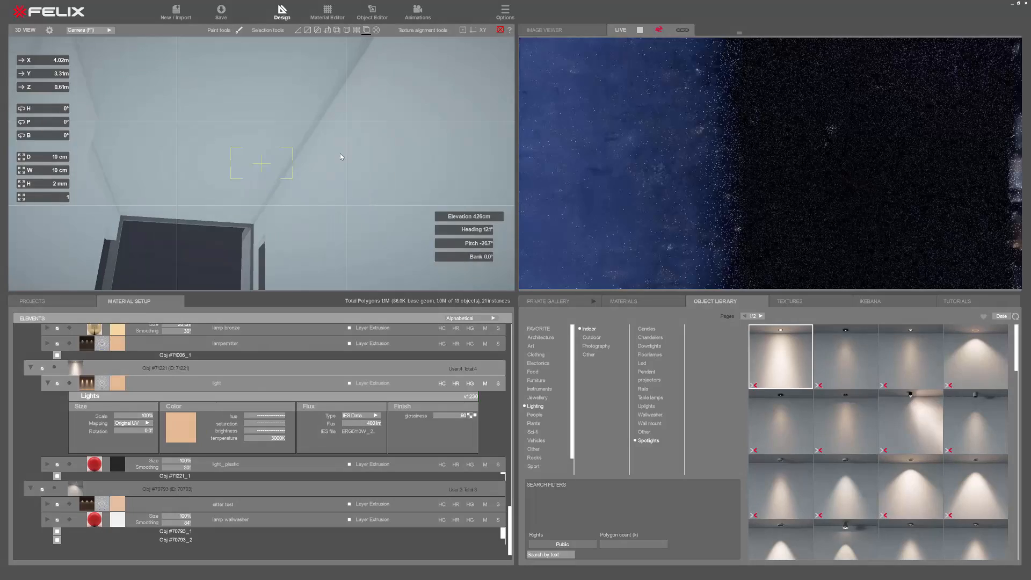
left_click(651, 415)
left_click_drag(782, 357, 200, 52)
middle_click_drag(353, 128, 437, 124)
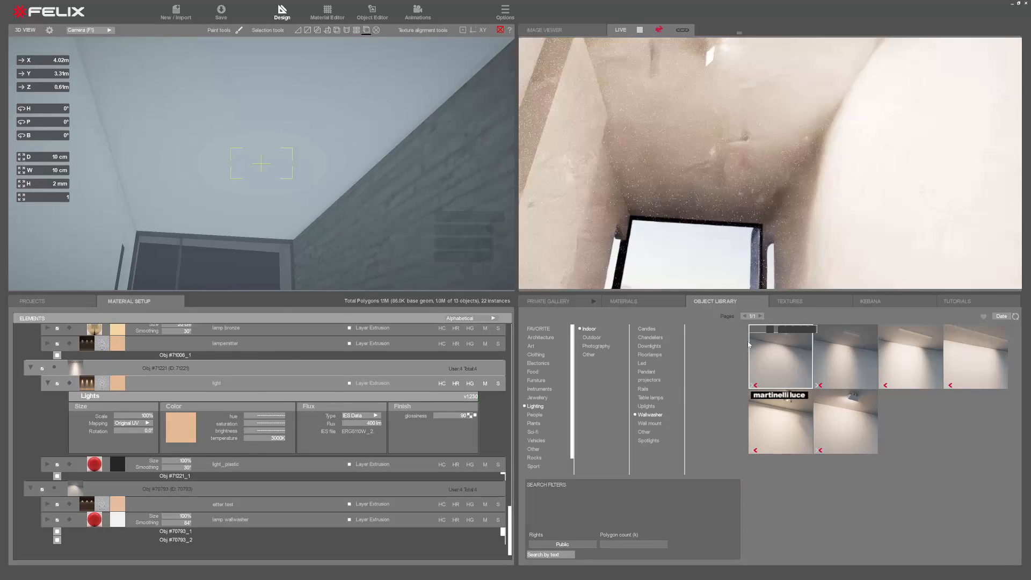
left_click_drag(780, 355, 266, 189)
scroll(263, 192, "up", 3)
left_click(262, 185)
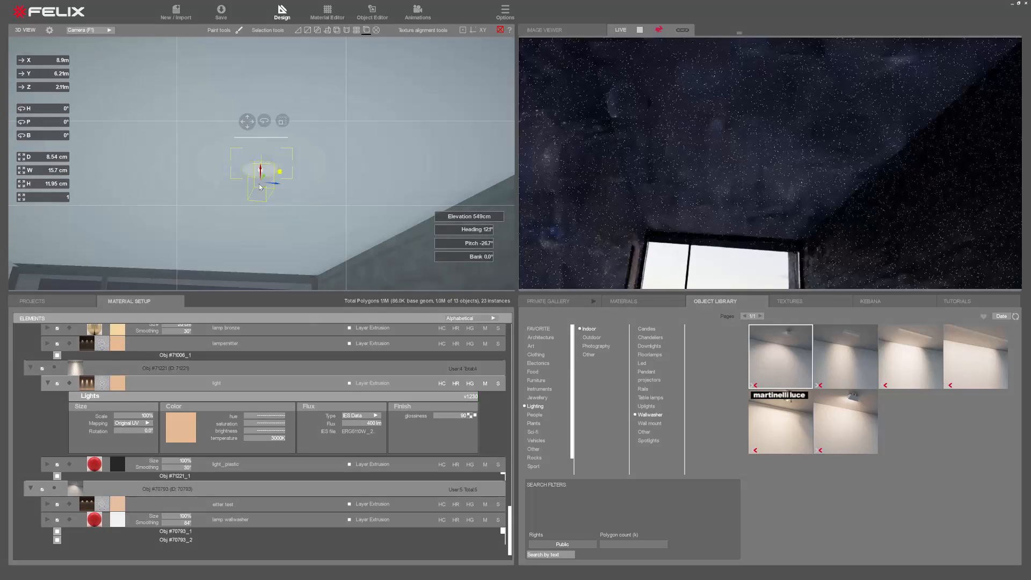
Clone the upstairs wallwasher and slide the copy along the brick wall to about Z 0.85 m.
scroll(262, 160, "down", 2)
right_click(263, 157)
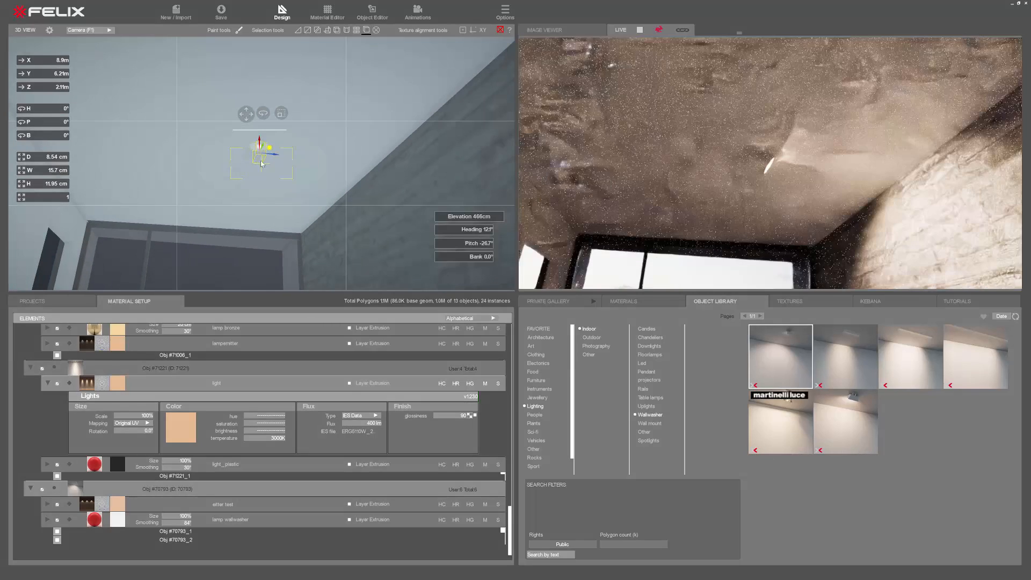
left_click_drag(261, 163, 342, 34)
middle_click_drag(335, 47, 423, 205)
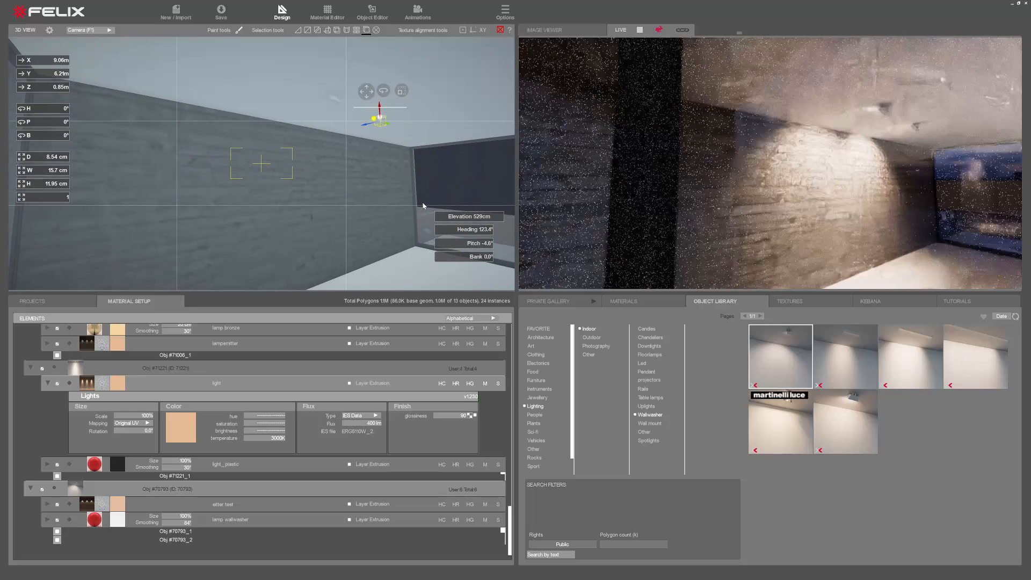
Clone another wallwasher to about Z 3.36 m along the brick wall, and shift the neighboring fixture to about Z 1.7 m.
left_click(333, 97)
right_click(334, 97)
left_click(334, 115)
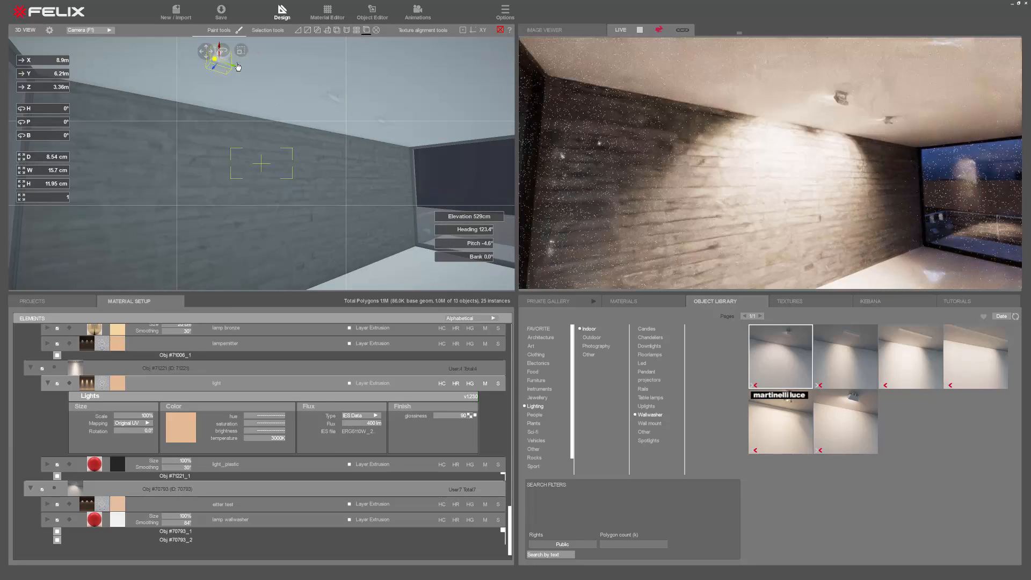
left_click_drag(238, 66, 234, 65)
left_click_drag(387, 133, 364, 117)
Add the first Wallwasher model to the upper-floor ceiling at about X 1.93 m, Z 1.55 m, with its heading set to 180°.
middle_click_drag(282, 205, 49, 189)
middle_click_drag(196, 190, 474, 168)
left_click_drag(781, 356, 289, 50)
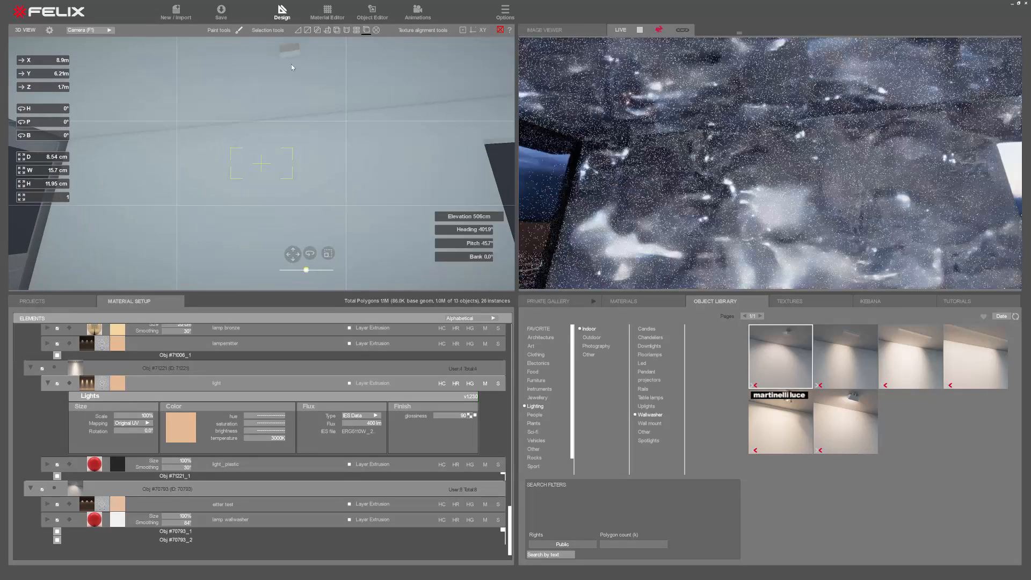
left_click(51, 110)
type("180")
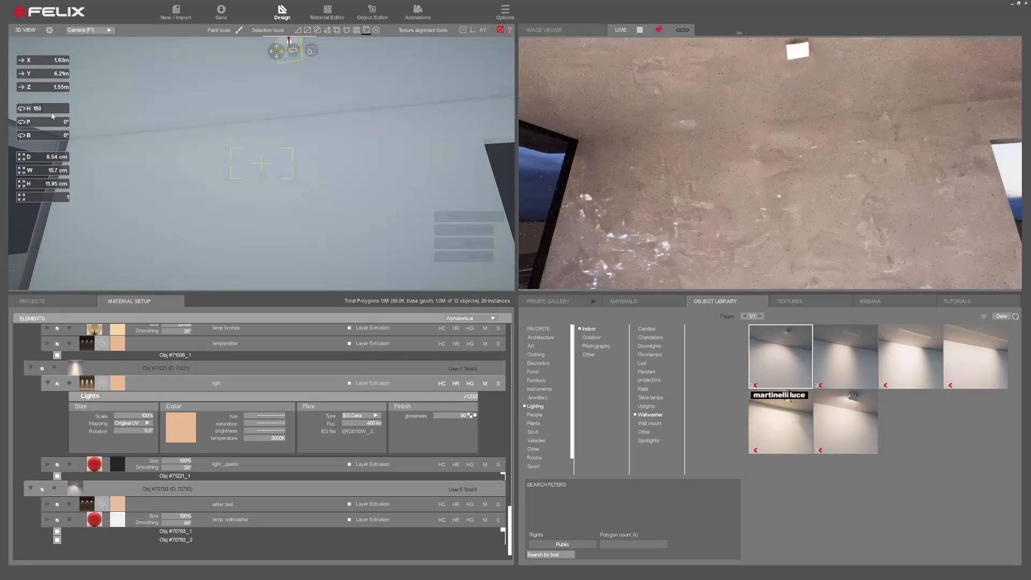
Clone that rotated wallwasher and slide the copy along the plaster wall to about Z 1.84 m.
middle_click_drag(260, 114, 301, 137)
left_click(325, 112)
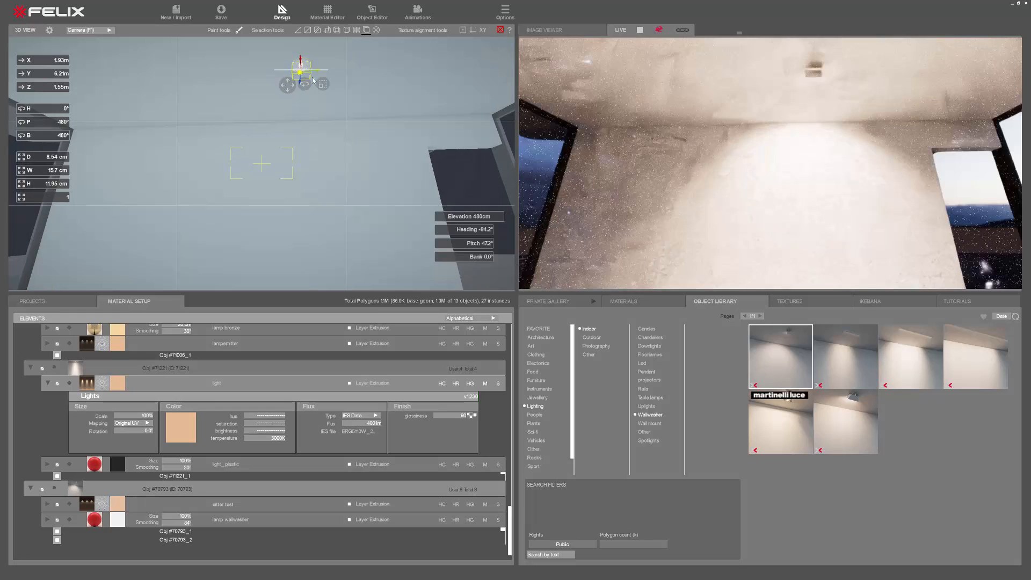
left_click(309, 70)
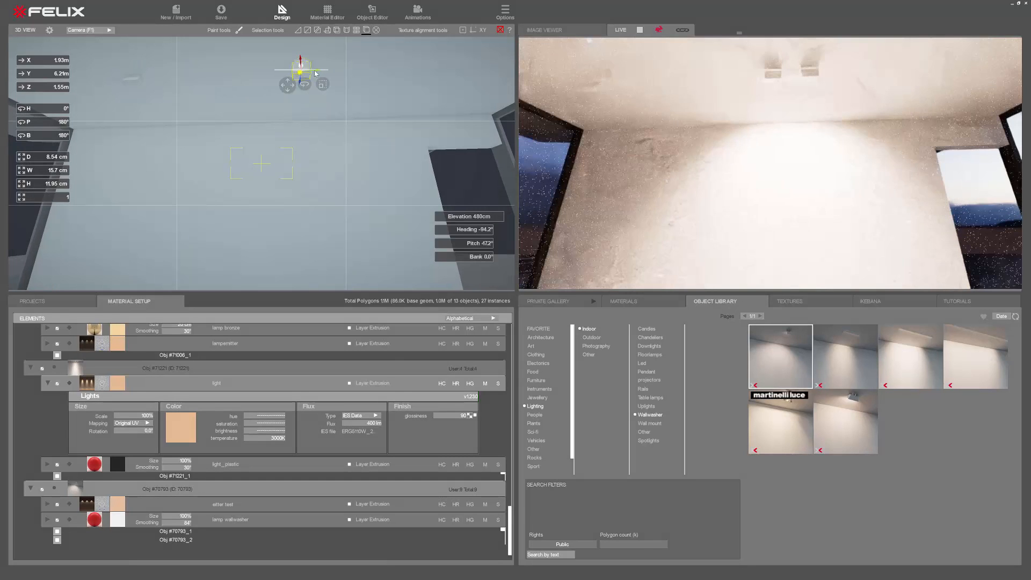
left_click_drag(309, 74, 342, 72)
Add a wallwasher to the ground-floor ceiling between the concrete walls, with heading 90°, at about X 8.35 m, Z 4.53 m.
middle_click_drag(338, 80, 127, 252)
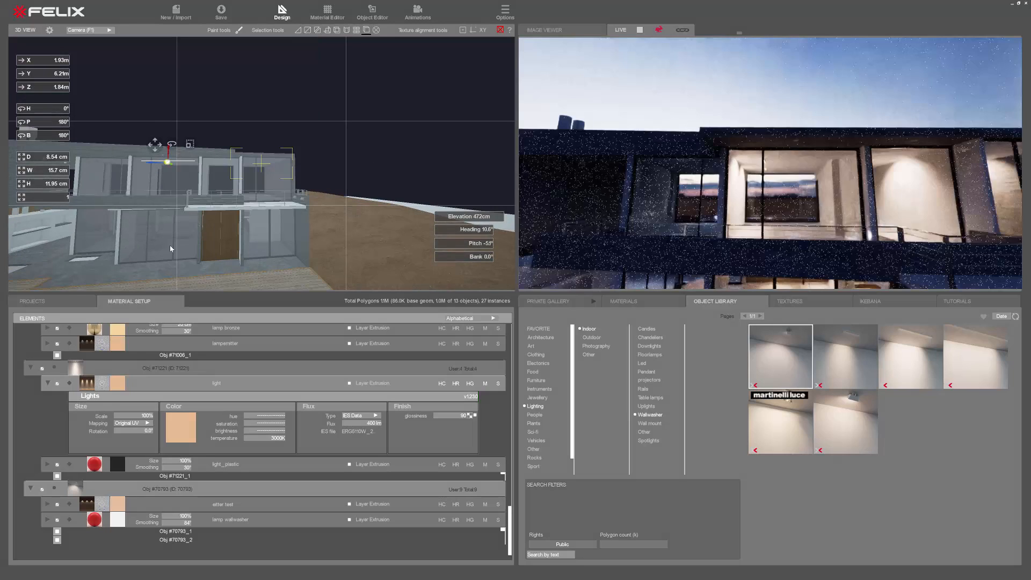
middle_click_drag(204, 236, 337, 203)
scroll(337, 204, "down", 5)
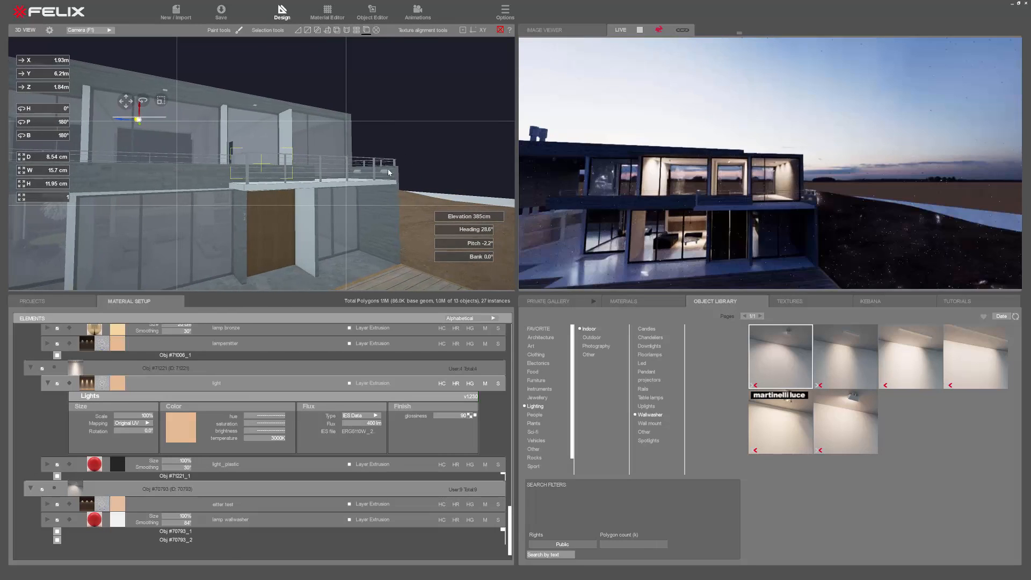
scroll(336, 202, "up", 8)
scroll(337, 203, "up", 3)
middle_click_drag(303, 213, 218, 116)
left_click_drag(781, 356, 298, 107)
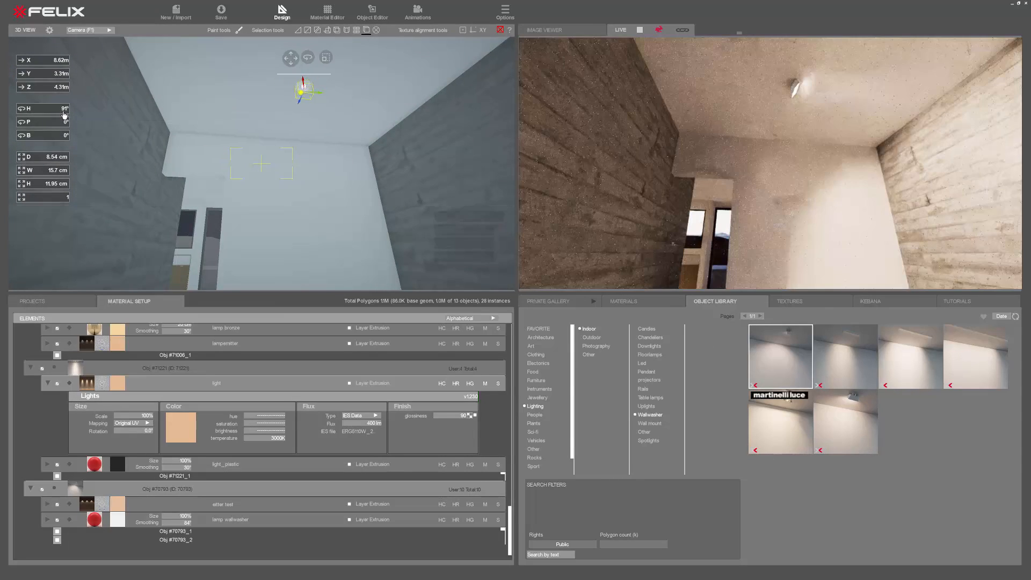
left_click_drag(64, 114, 63, 115)
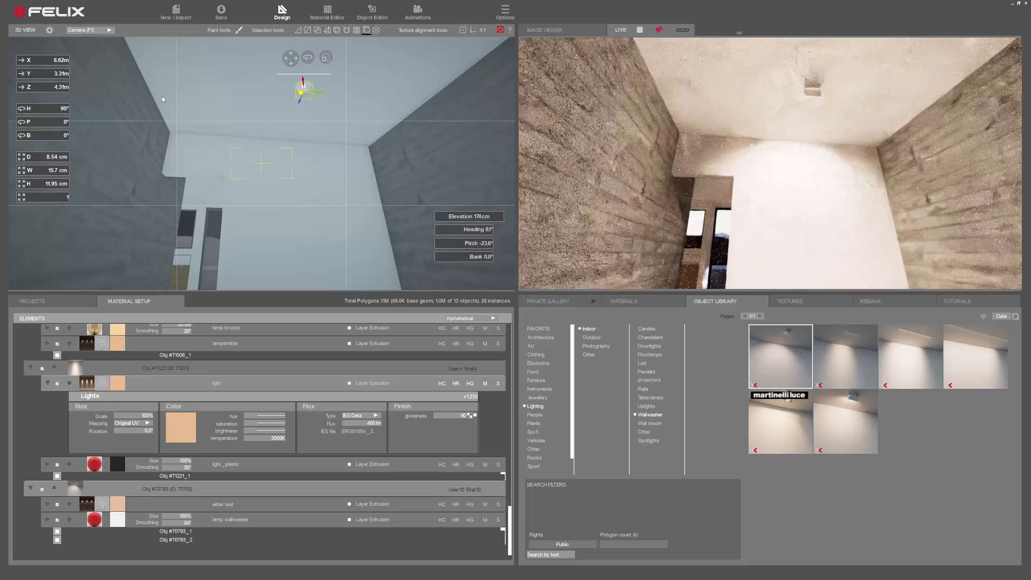
left_click_drag(302, 93, 283, 69)
Place the third model from the indoor Spotlights library inside a cylindrical fixture under the concrete roof overhang.
scroll(379, 155, "down", 5)
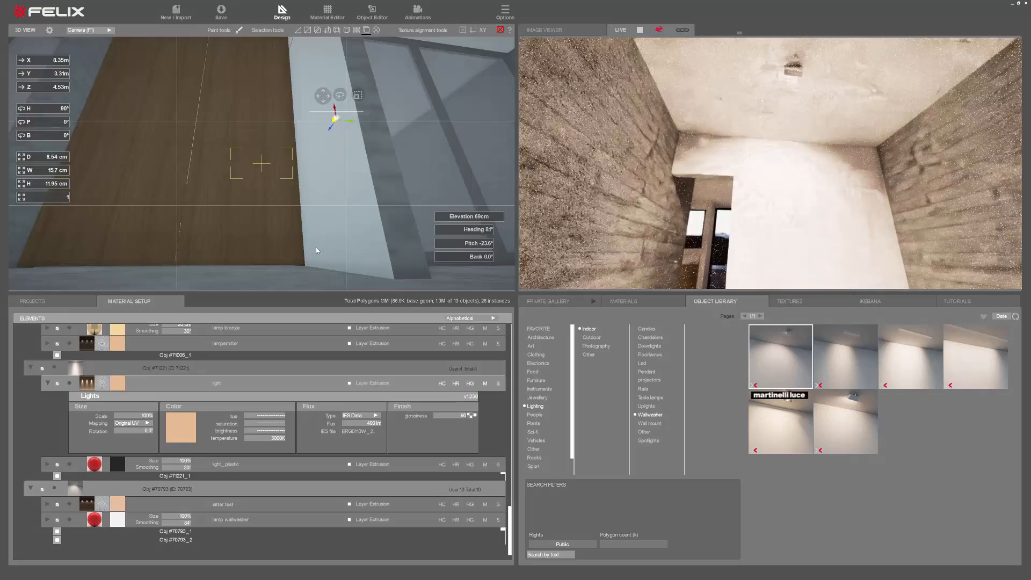
scroll(316, 250, "down", 5)
left_click_drag(316, 250, 237, 85)
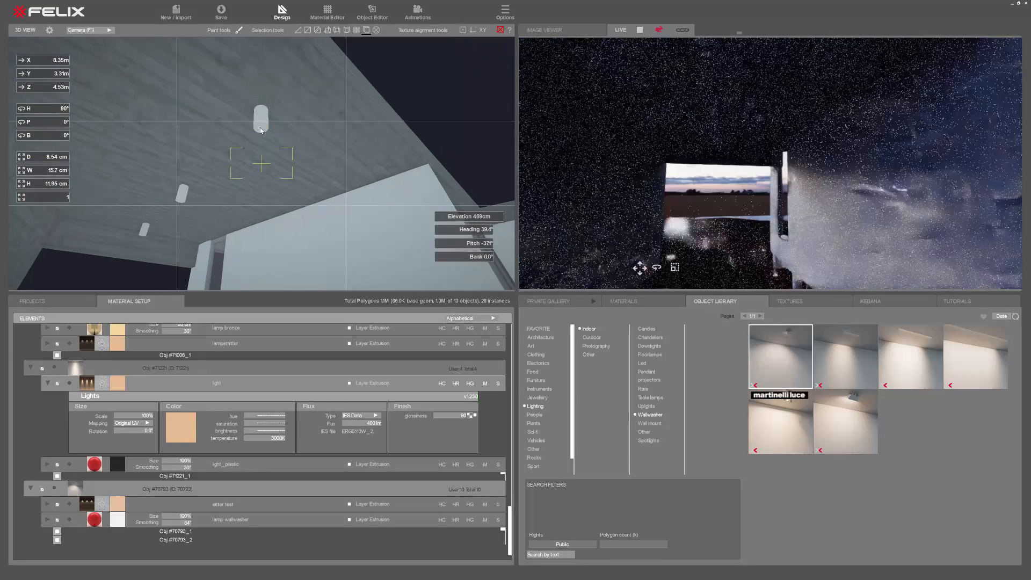
left_click(261, 130)
left_click(35, 332)
scroll(234, 116, "up", 3)
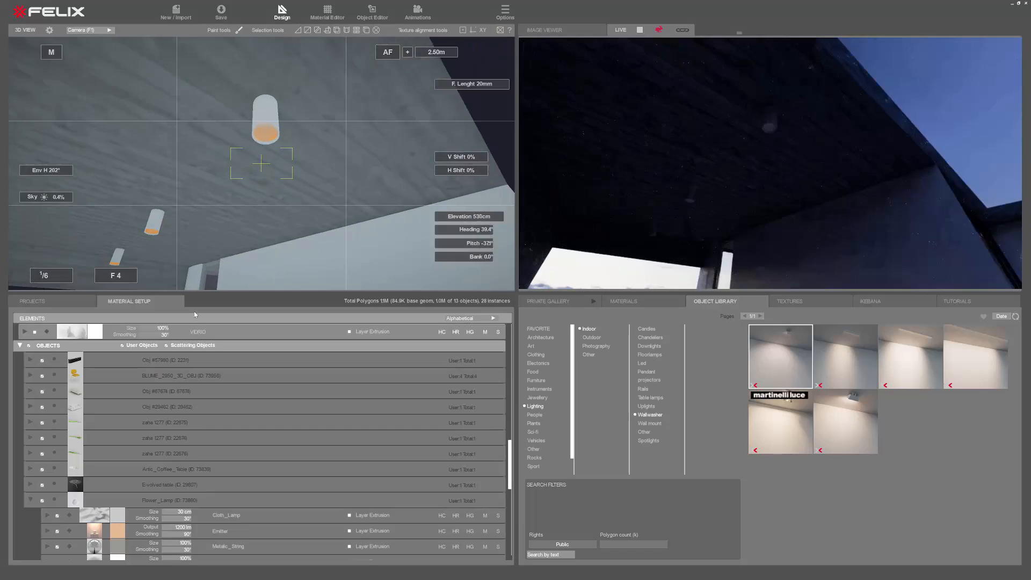
scroll(260, 115, "up", 3)
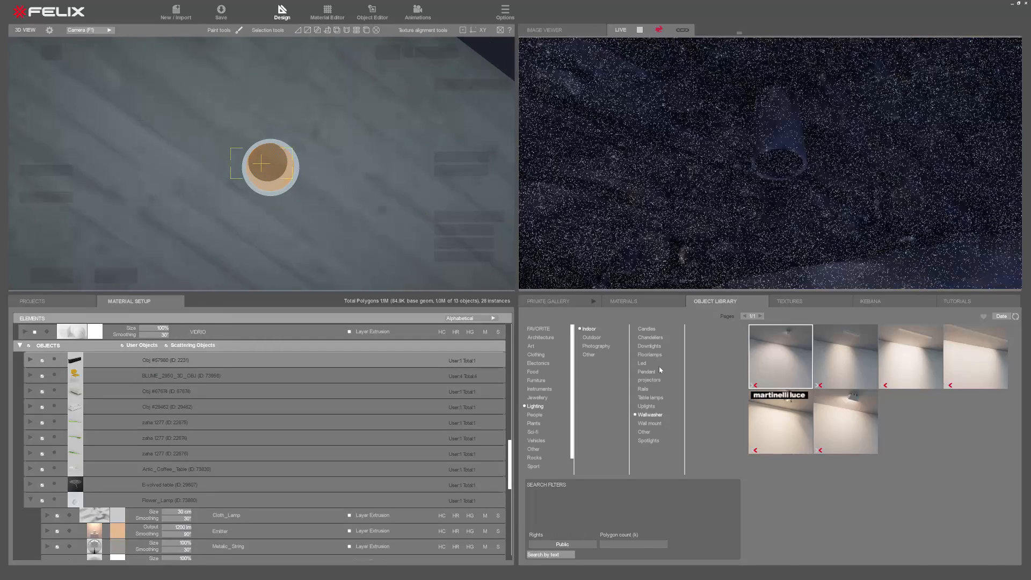
left_click(648, 441)
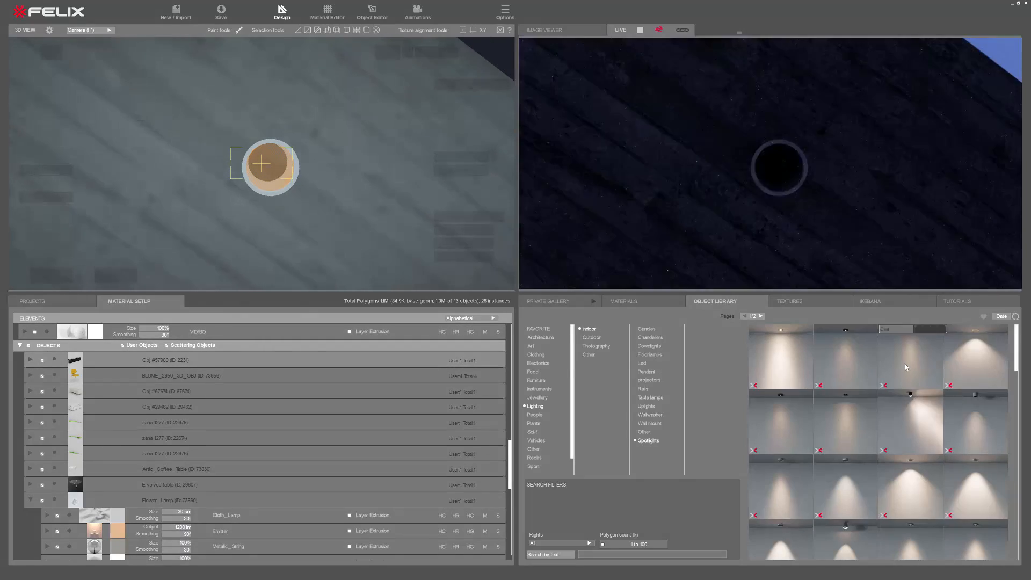
left_click_drag(904, 363, 369, 133)
Add the same spotlight inside the other two cylindrical fixtures under the roof overhang.
middle_click_drag(353, 132, 241, 209)
scroll(241, 252, "up", 4)
left_click_drag(556, 245, 269, 167)
scroll(270, 167, "down", 5)
mouse_move(269, 167)
middle_mouse_down()
mouse_move(336, 138)
mouse_move(252, 282)
mouse_move(278, 157)
middle_mouse_up()
left_click_drag(896, 352, 274, 160)
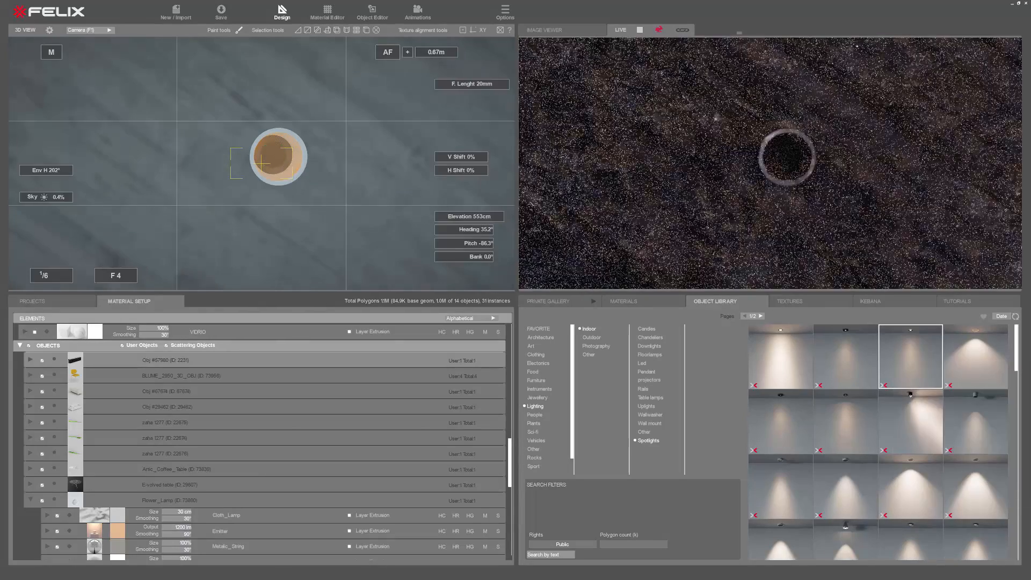
Add two of the same spotlights to the soffit above the wooden front door, one at about X 6.59 m, Z -3.45 m.
scroll(278, 156, "down", 5)
middle_click_drag(294, 145, 292, 271)
scroll(294, 225, "down", 5)
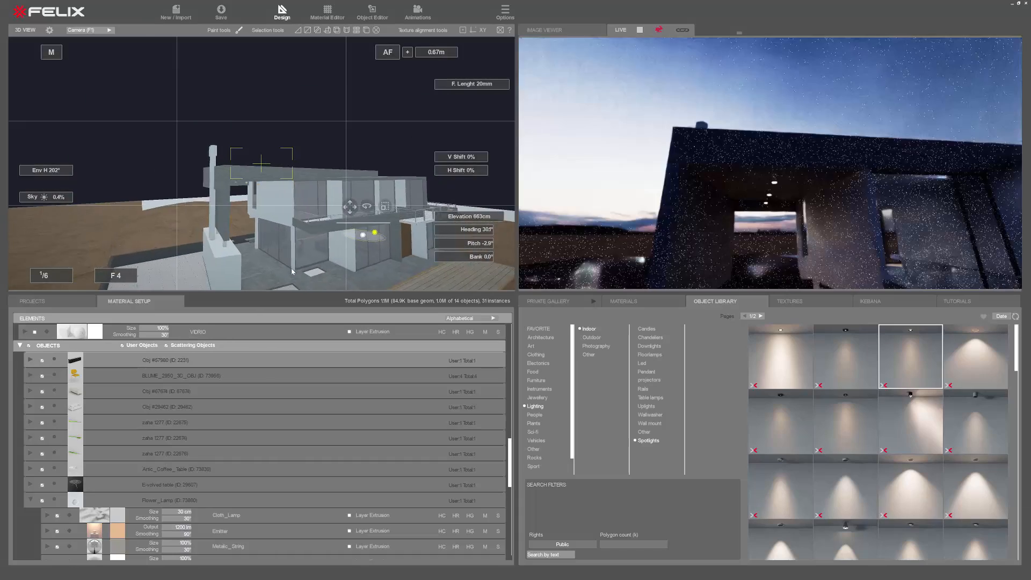
scroll(292, 272, "up", 5)
scroll(300, 215, "up", 10)
middle_click_drag(300, 215, 333, 156)
left_click_drag(916, 351, 265, 117)
left_click_drag(916, 352, 451, 130)
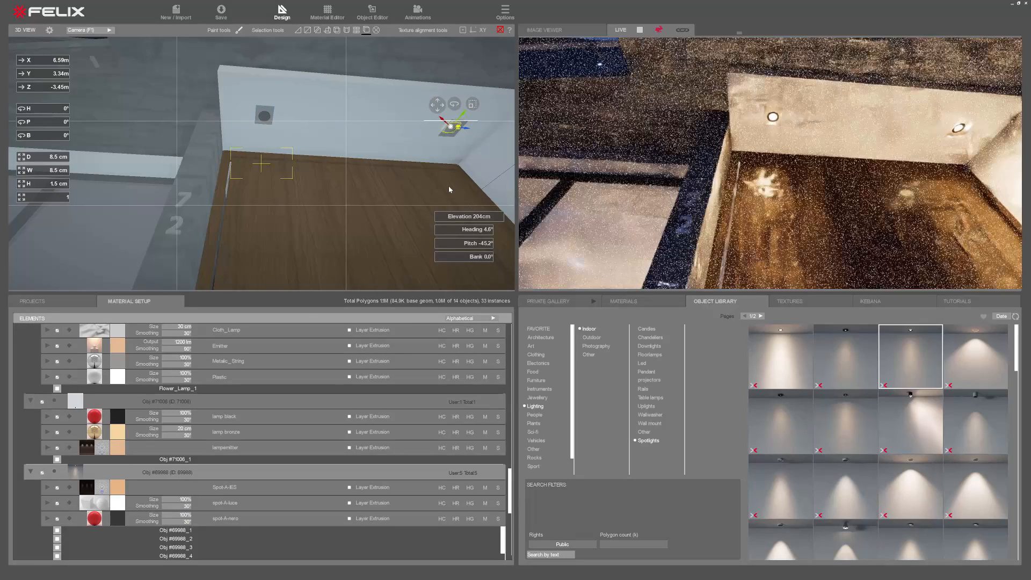
Examine the lit entrance and glazed facade from outside in the live render.
scroll(359, 141, "down", 3)
scroll(359, 142, "down", 10)
right_click_drag(360, 141, 398, 212)
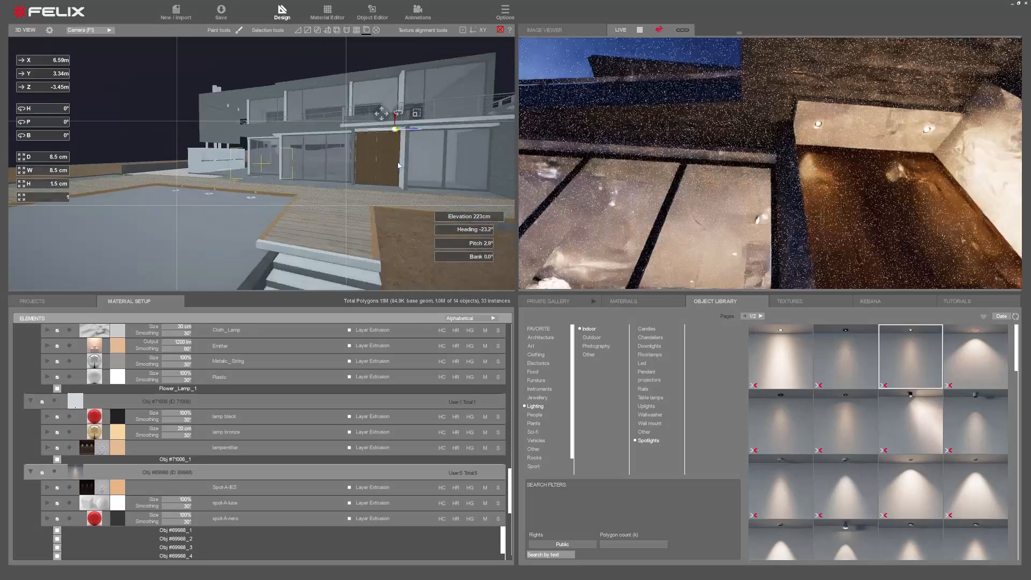
right_click_drag(305, 176, 284, 242)
scroll(374, 155, "up", 3)
scroll(374, 155, "up", 5)
right_click_drag(374, 156, 269, 178)
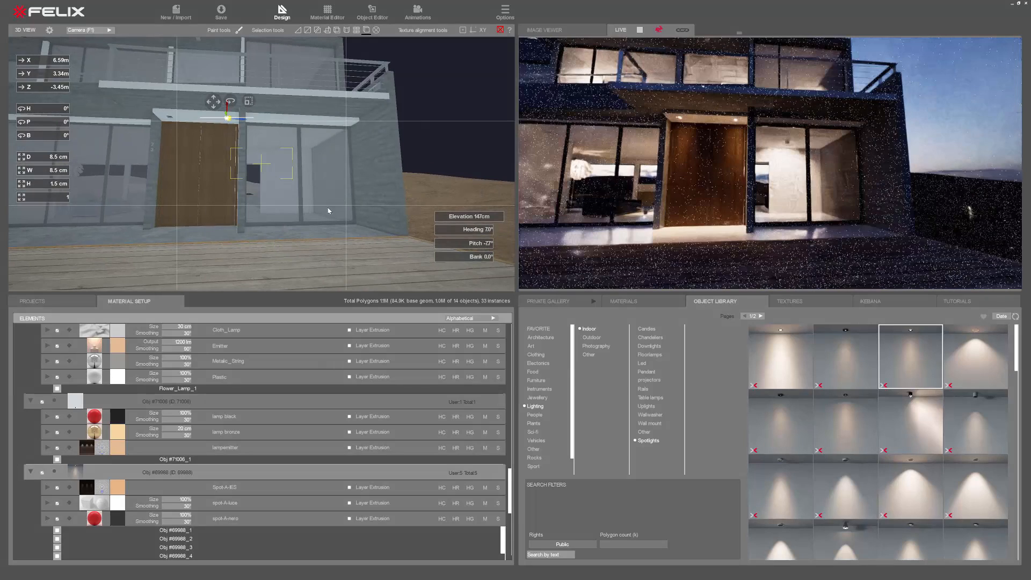
scroll(316, 203, "down", 6)
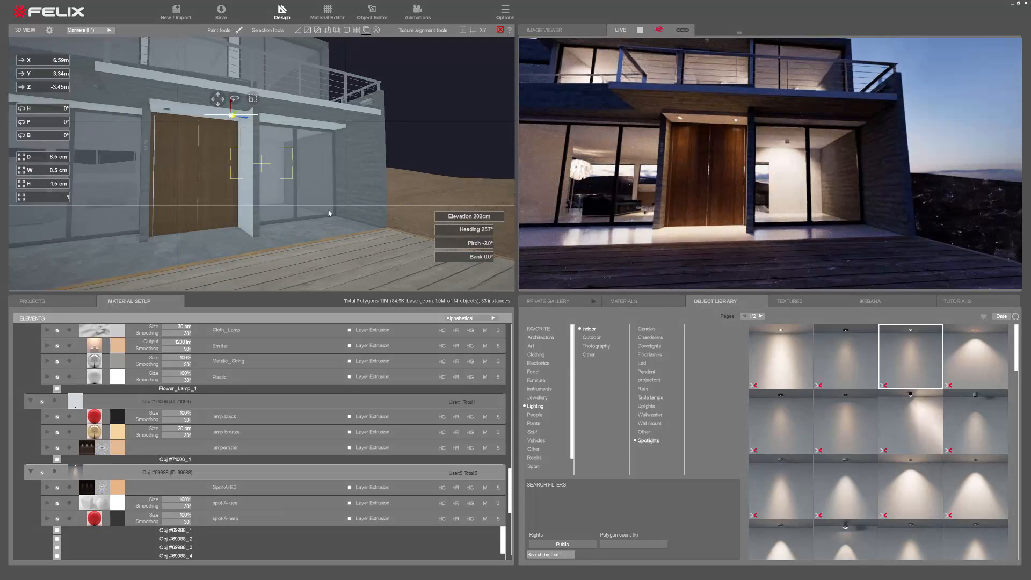
Paint ordered lines of the black lantern candle along both long edges of the wooden pier, 12 on one edge and 8 on the other.
right_click_drag(315, 203, 408, 218)
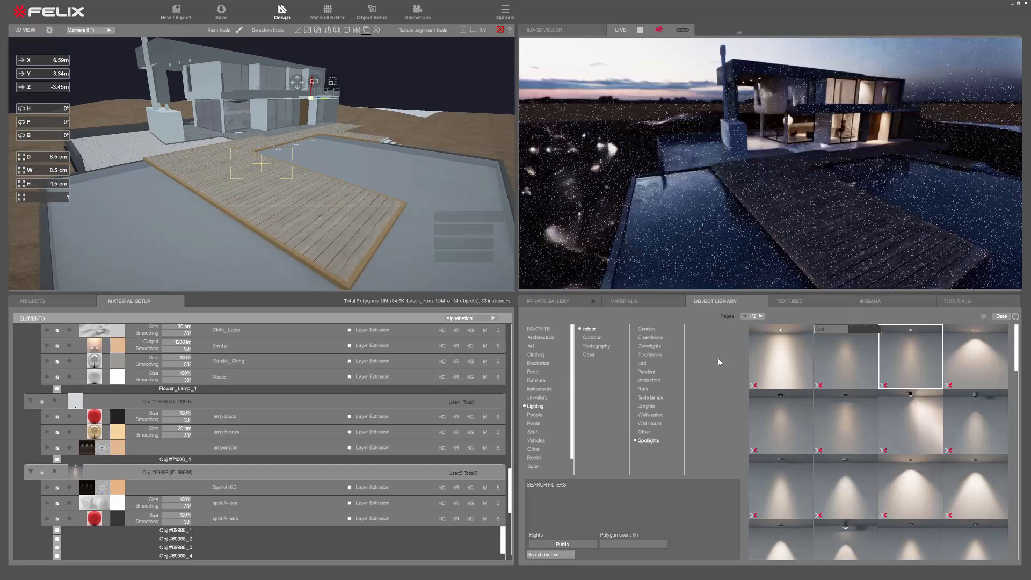
left_click(651, 329)
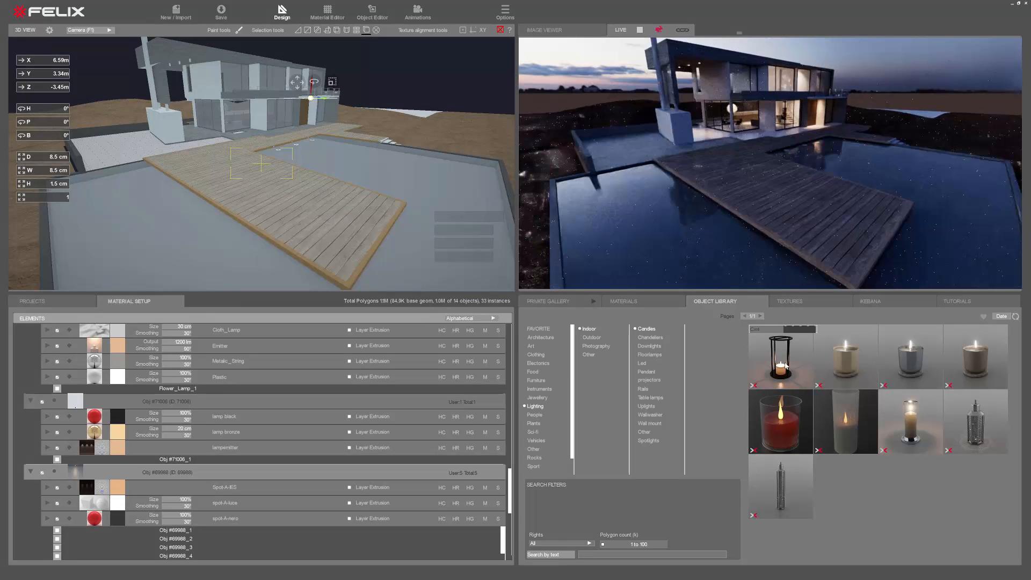
left_click(238, 30)
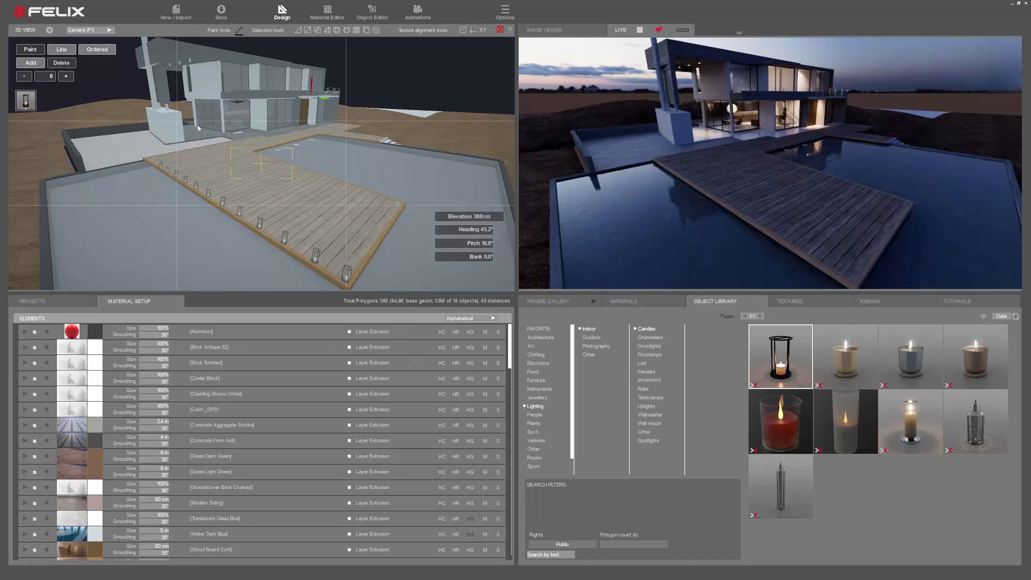
left_click_drag(259, 155, 402, 206)
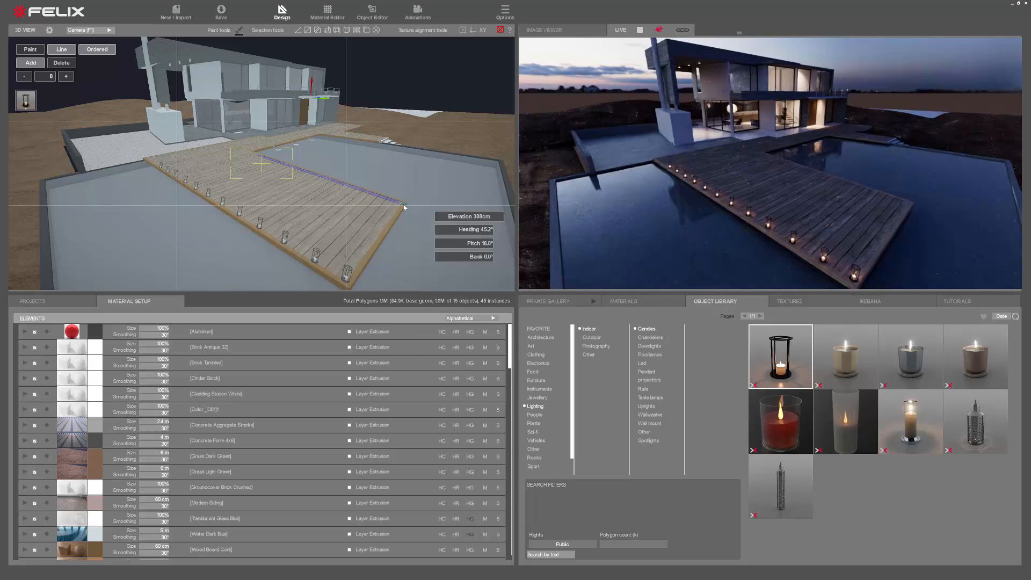
Paint an ordered line of 8 lantern candles along the deck edge where the pool meets the house terrace.
middle_click_drag(363, 135, 269, 178)
scroll(287, 162, "up", 3)
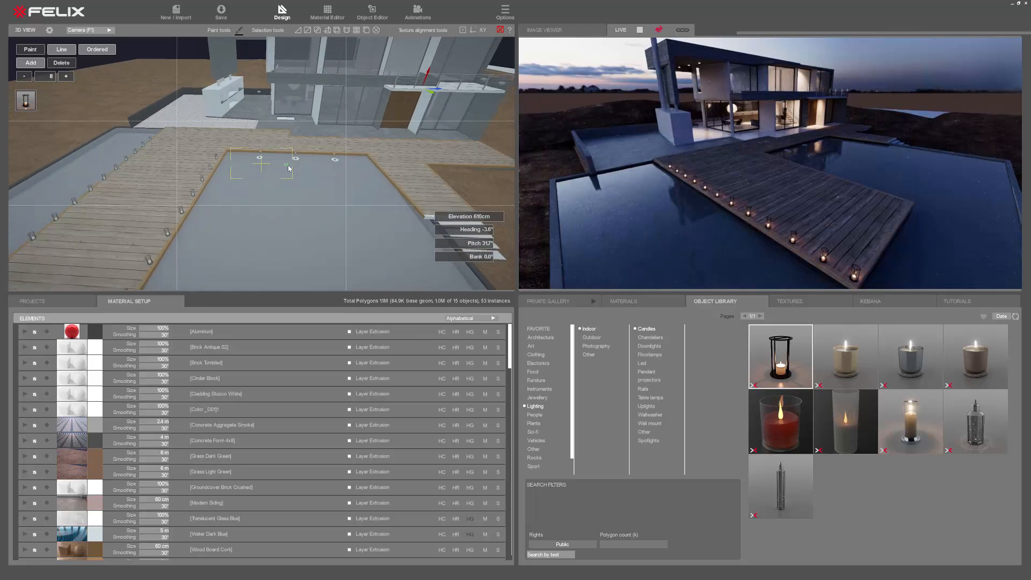
scroll(305, 136, "down", 3)
middle_click_drag(305, 135, 260, 166)
scroll(260, 166, "down", 3)
scroll(281, 125, "up", 5)
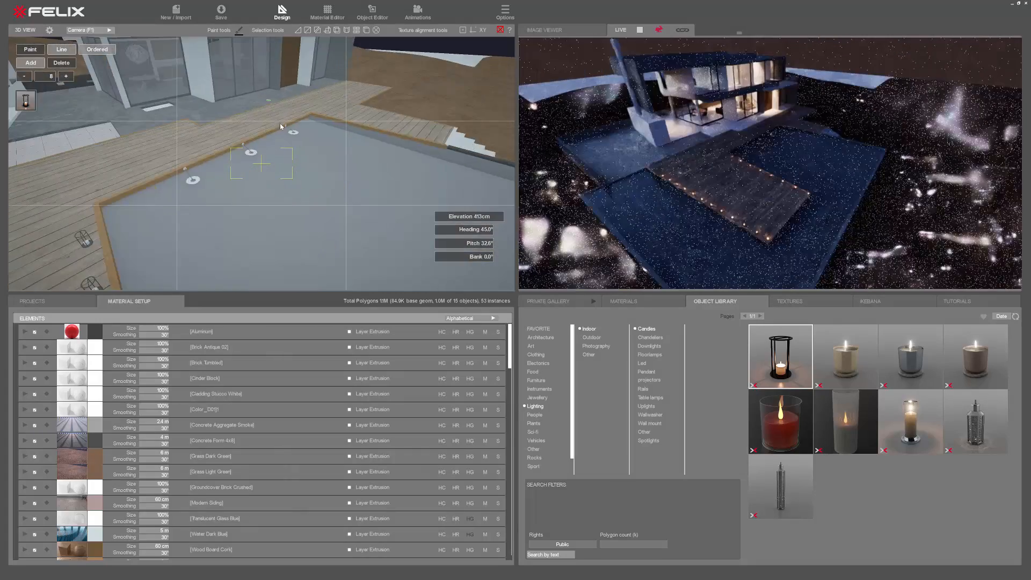
middle_click_drag(281, 125, 198, 192)
left_click_drag(149, 134, 392, 134)
Set the line count to 5, paint lantern candles along the pier's short end, and finish painting.
scroll(338, 76, "down", 3)
scroll(338, 77, "down", 3)
middle_click_drag(338, 76, 242, 221)
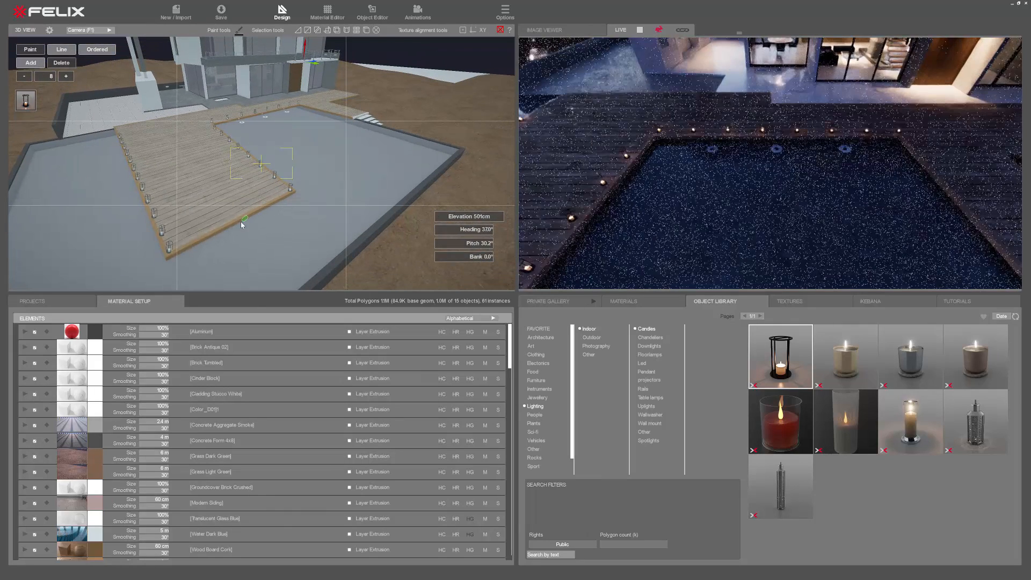
left_click(48, 80)
type("5")
key("Return")
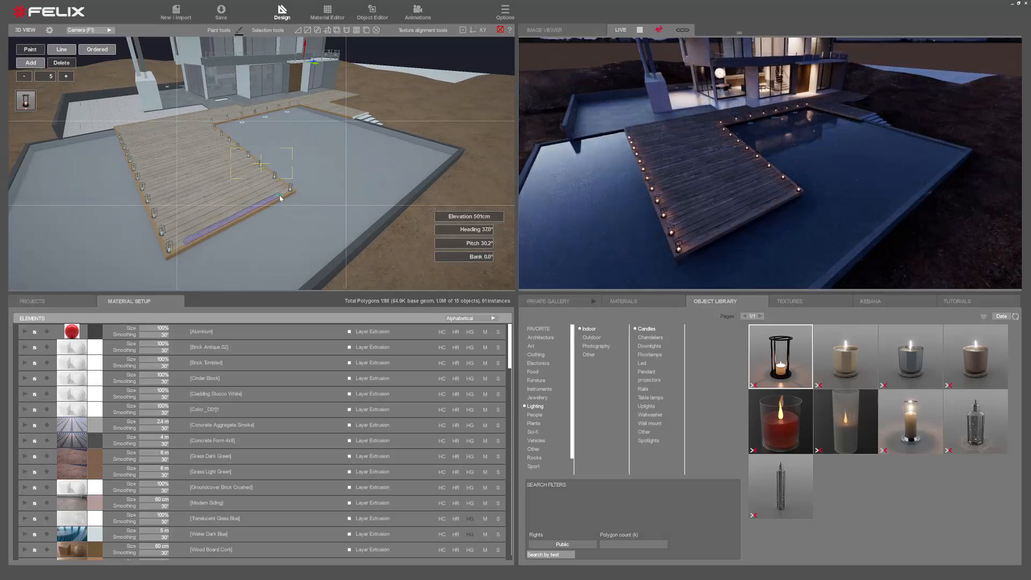
left_click_drag(278, 199, 280, 198)
left_click(500, 30)
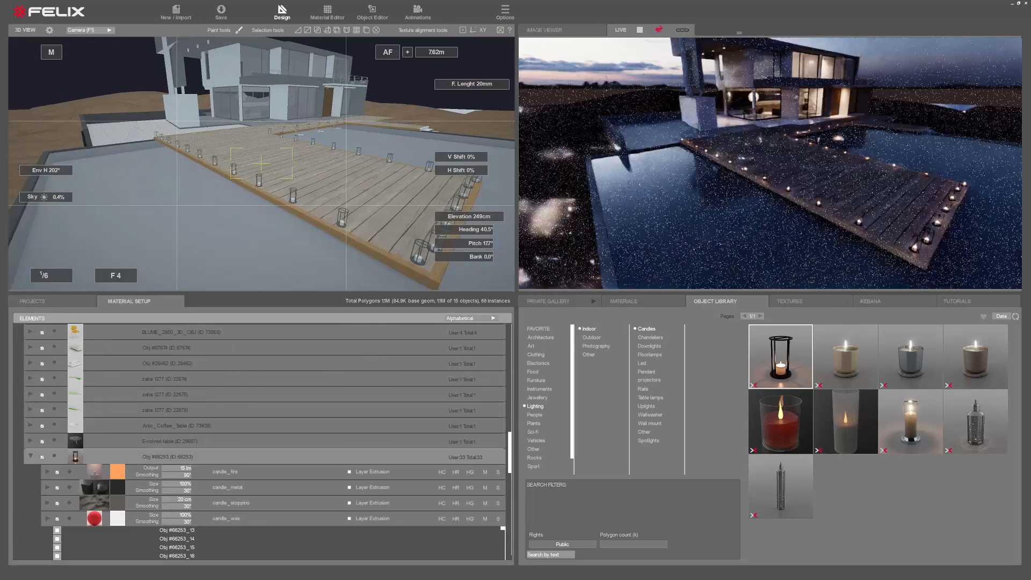
Frame the house from across the pool at about 135 cm elevation, and rotate the environment heading.
mouse_move(215, 209)
middle_mouse_down()
mouse_move(129, 164)
mouse_move(221, 228)
middle_mouse_up()
scroll(128, 163, "down", 3)
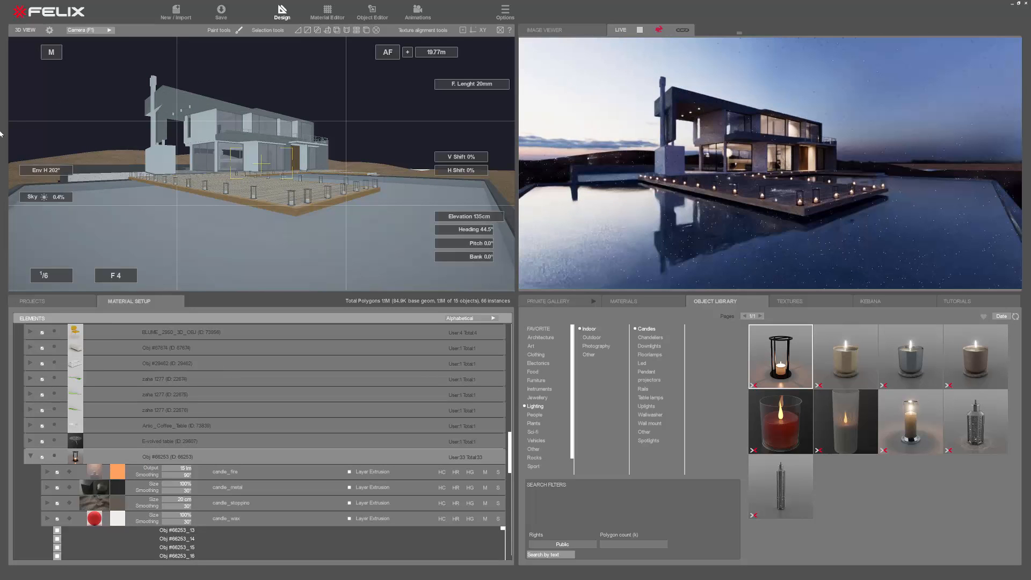
left_click_drag(46, 170, 50, 171)
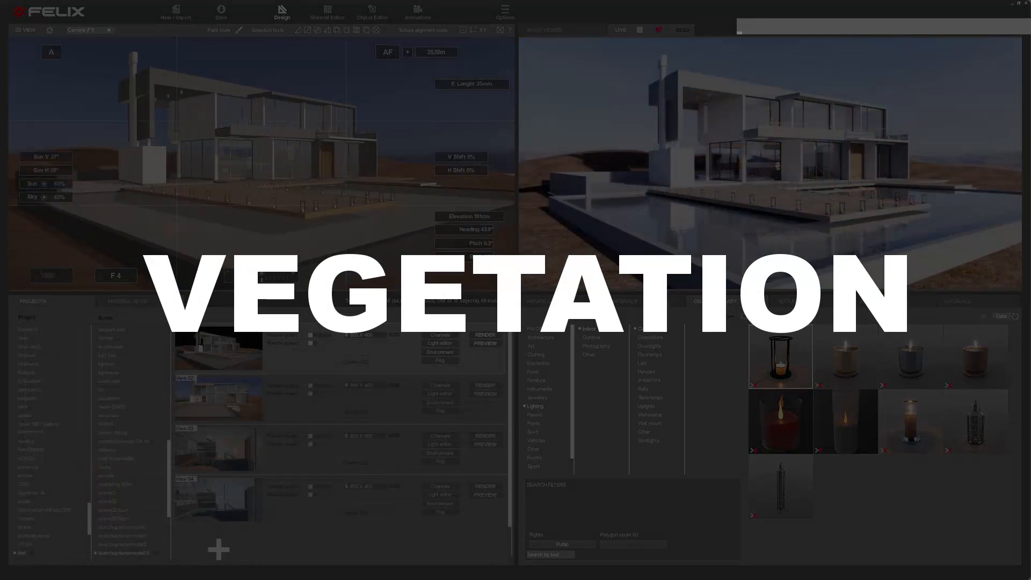
Start painting in the top view with the first grass Ikebana from the Plants Grass category.
left_click_drag(235, 221, 288, 221)
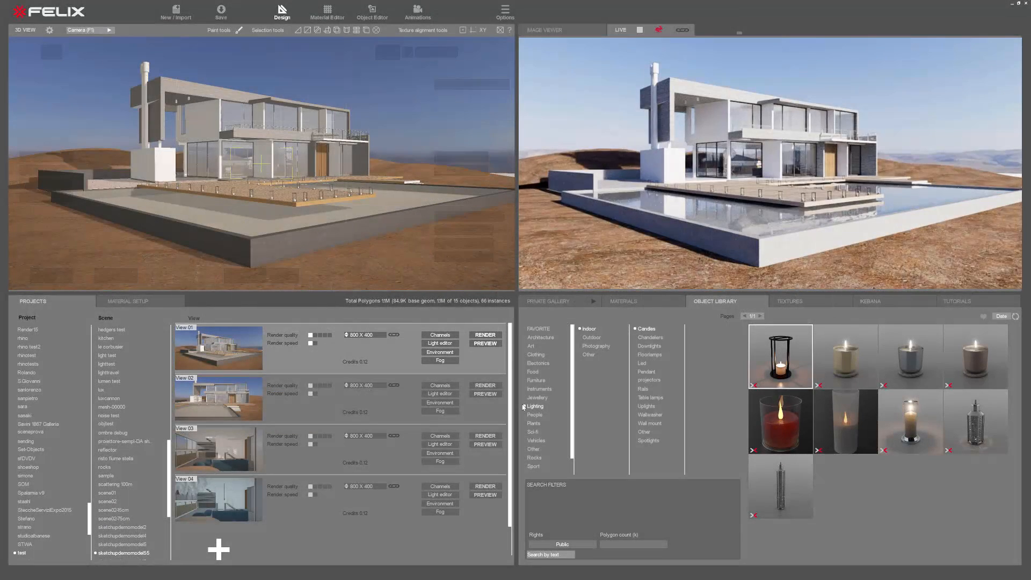
key("F8")
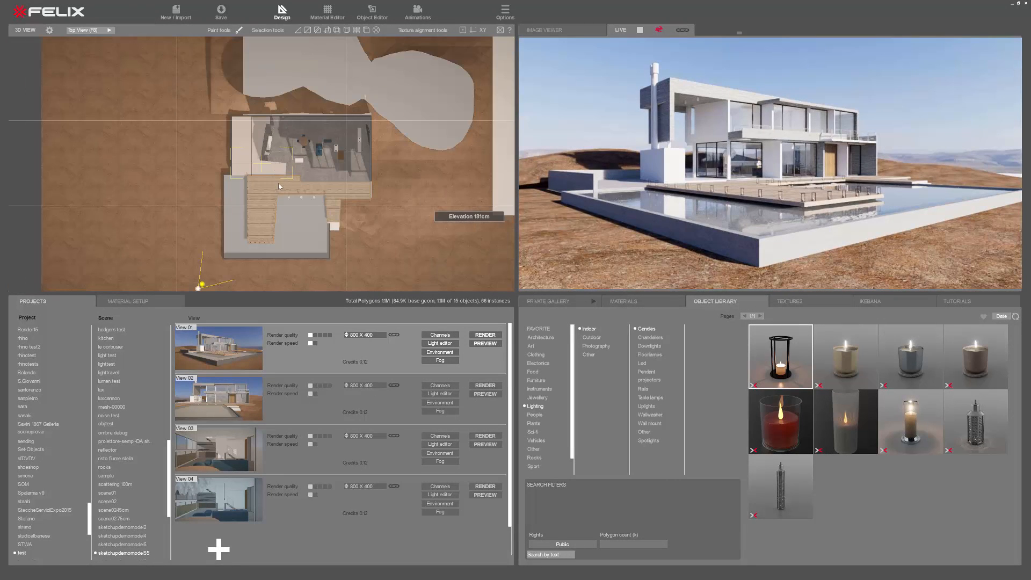
left_click(868, 305)
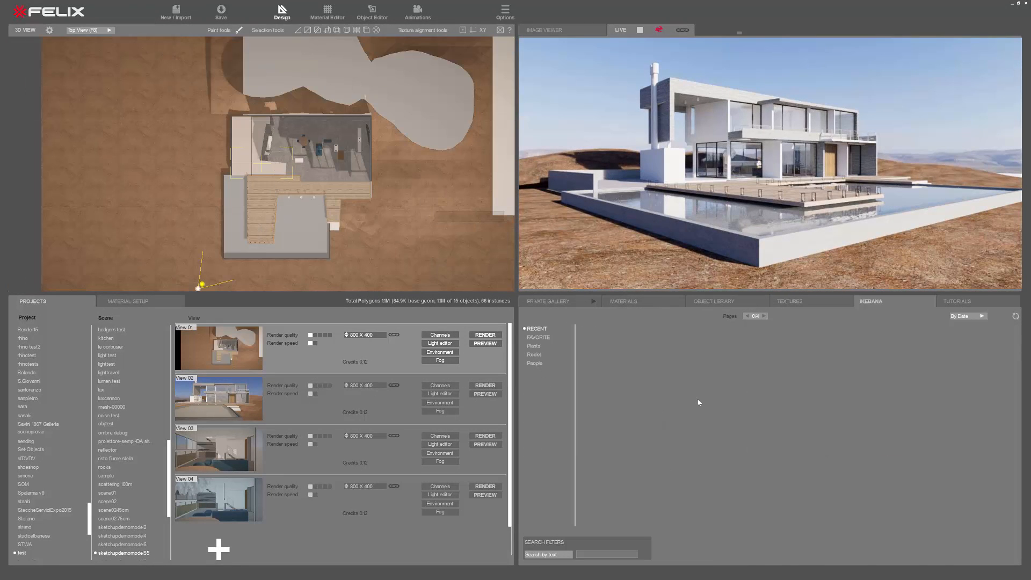
left_click(592, 379)
scroll(779, 417, "up", 5)
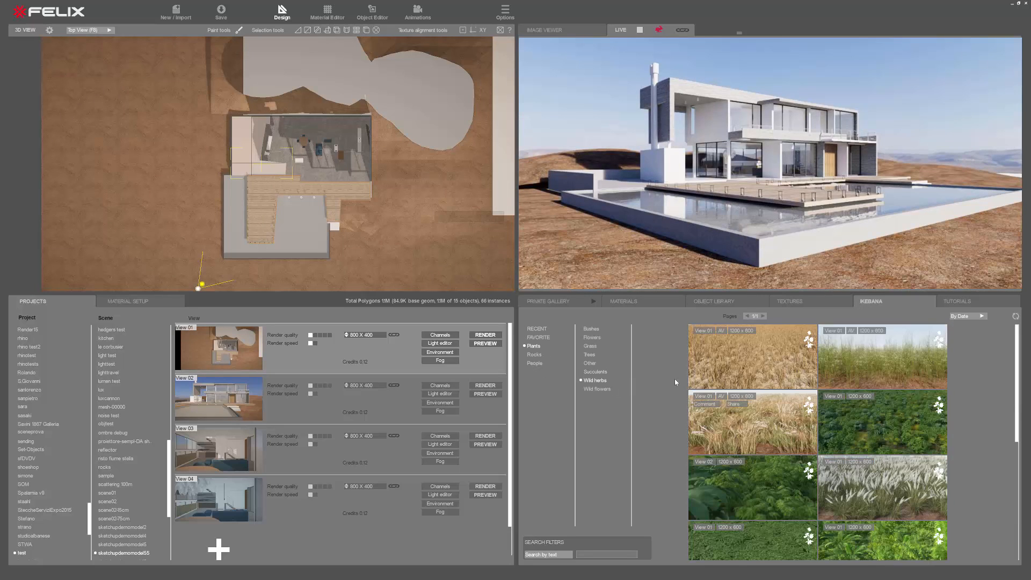
left_click(590, 346)
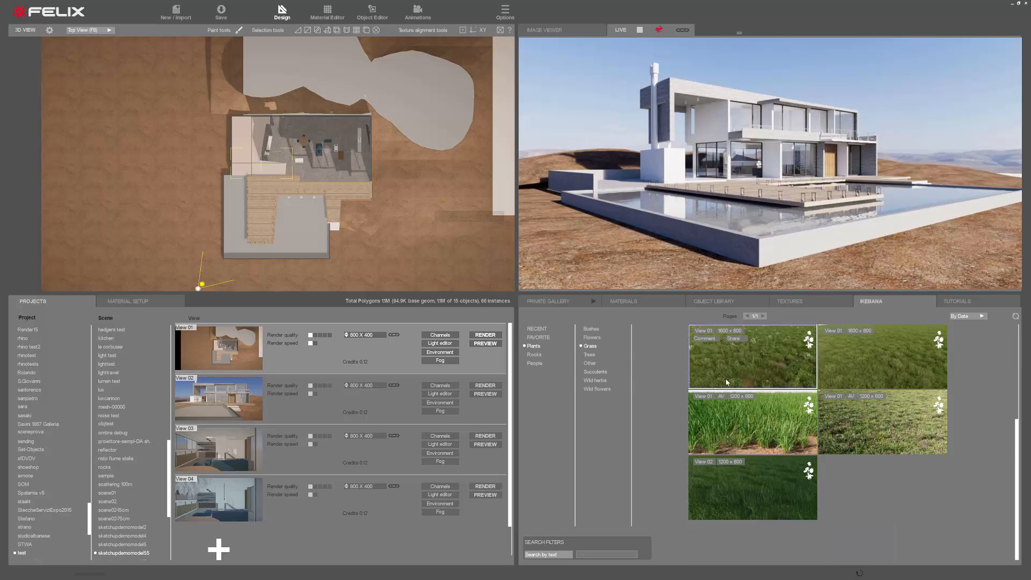
left_click(239, 30)
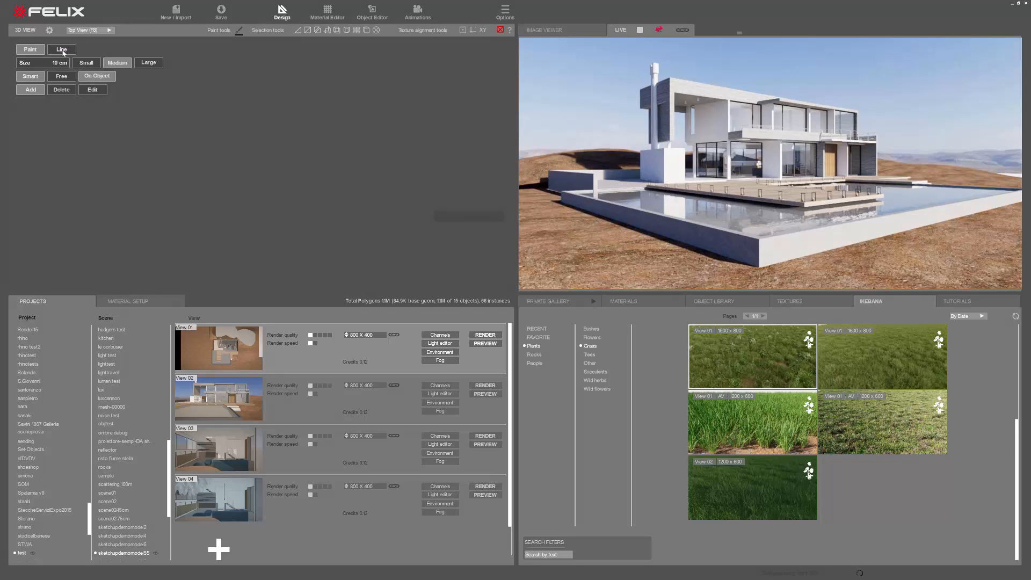
Paint 40 cm wide grass lines along the pool's front and outer side edges, plus a longer parallel line in front.
left_click(62, 50)
left_click_drag(60, 67, 62, 67)
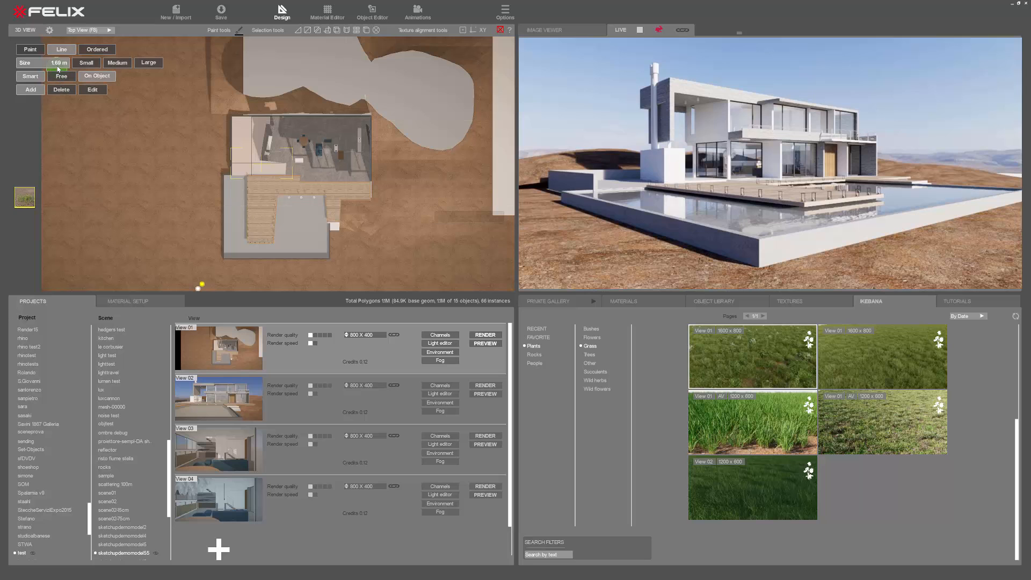
left_click_drag(58, 68, 59, 68)
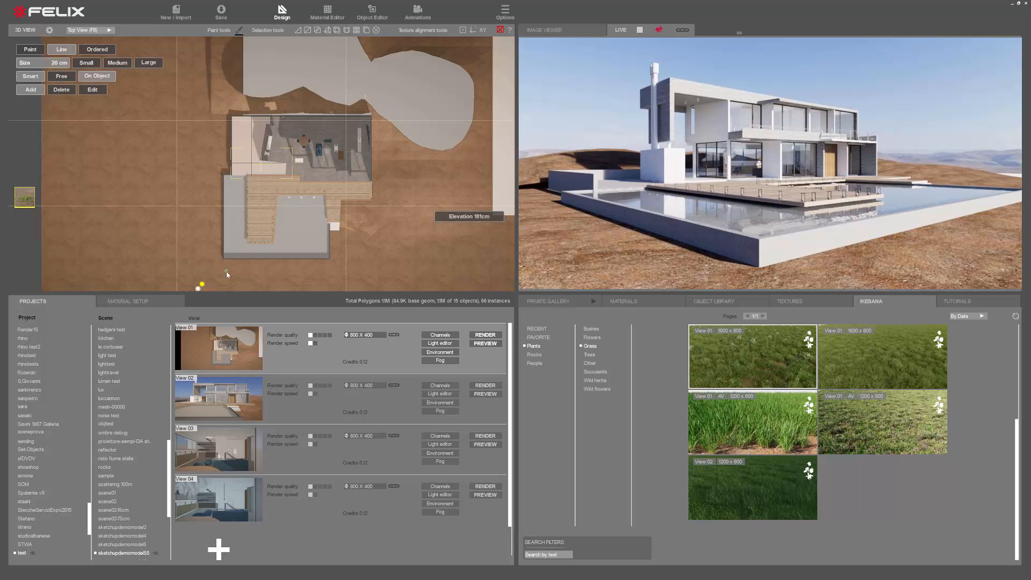
scroll(229, 271, "up", 5)
scroll(228, 271, "down", 2)
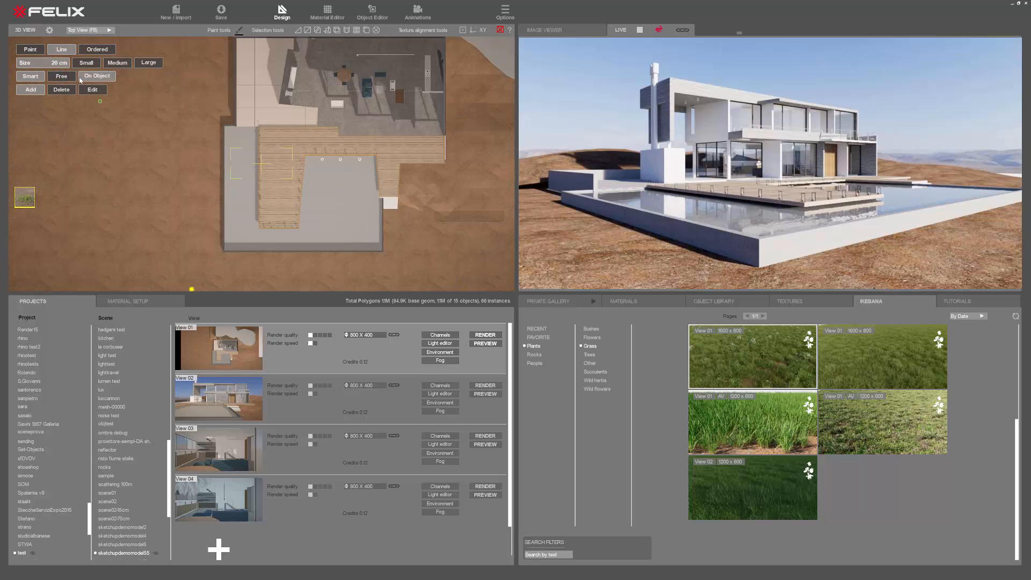
left_click(59, 68)
type(".4")
key("Return")
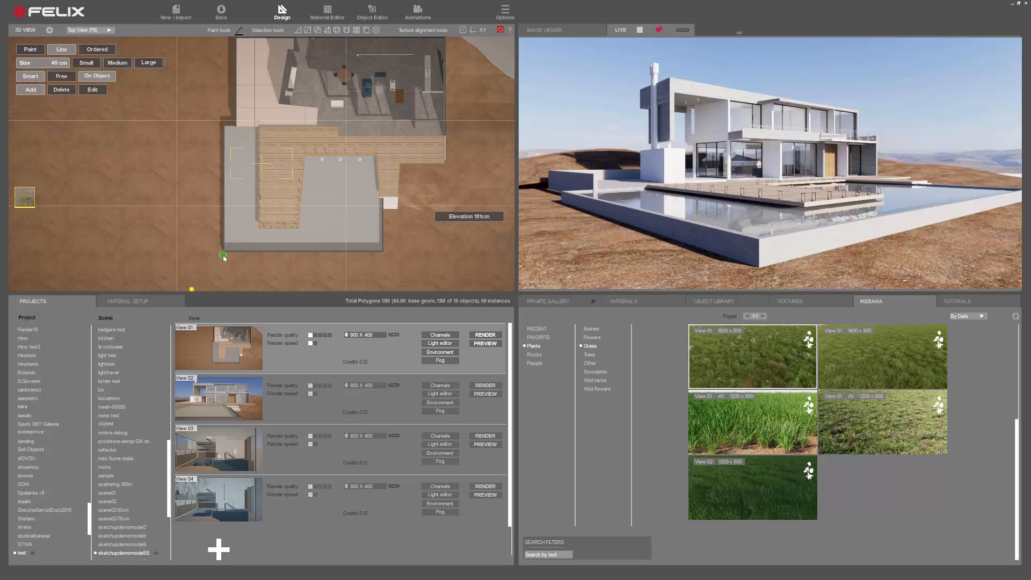
left_click(381, 258)
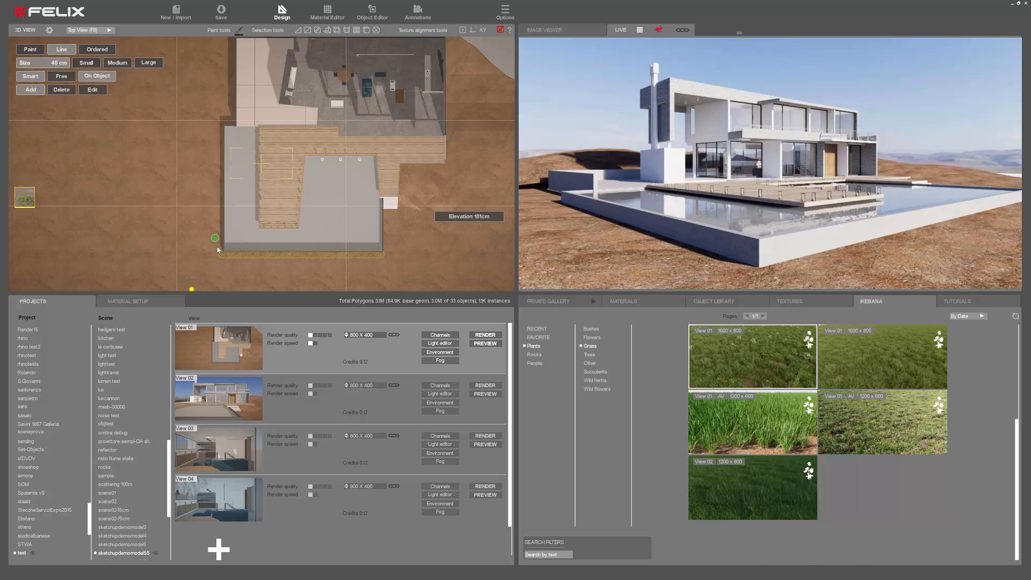
left_click(221, 128)
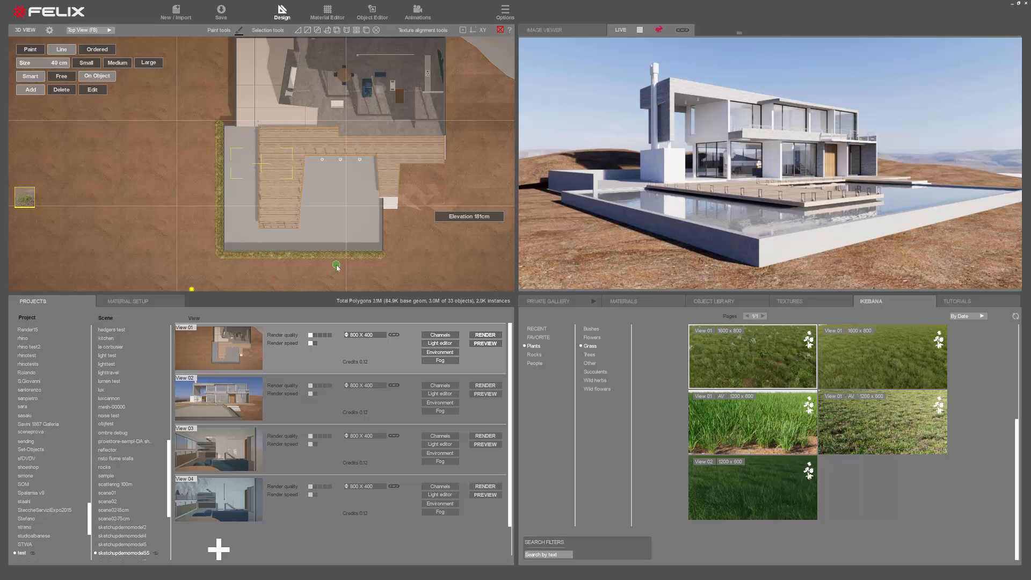
left_click(384, 275)
left_click(137, 278)
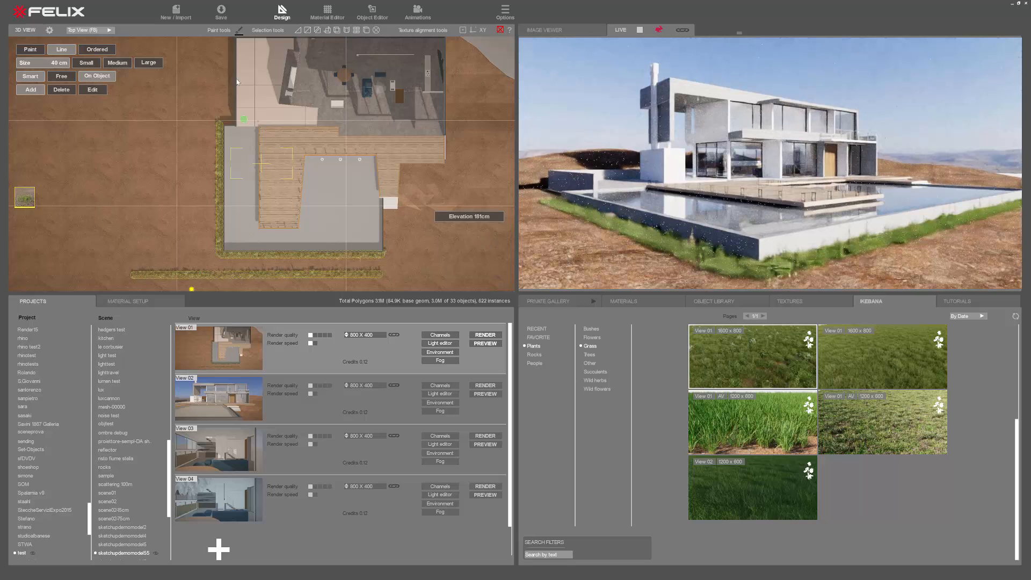
Paint a 1.13 m wide grass line along the house's side wall and 40 cm grass lines bordering the outer side of the path.
left_click(86, 62)
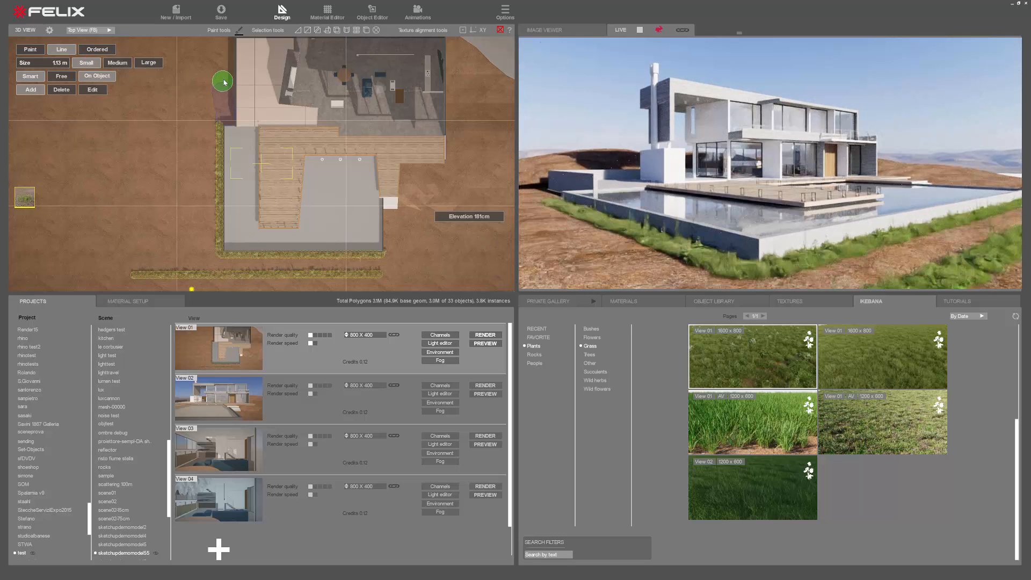
left_click(223, 42)
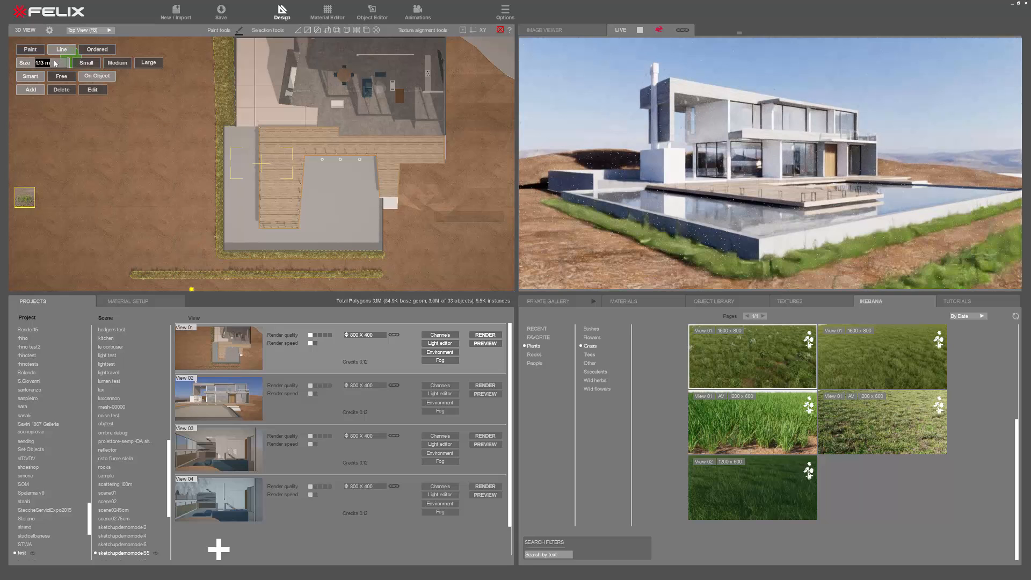
type("40")
key("Return")
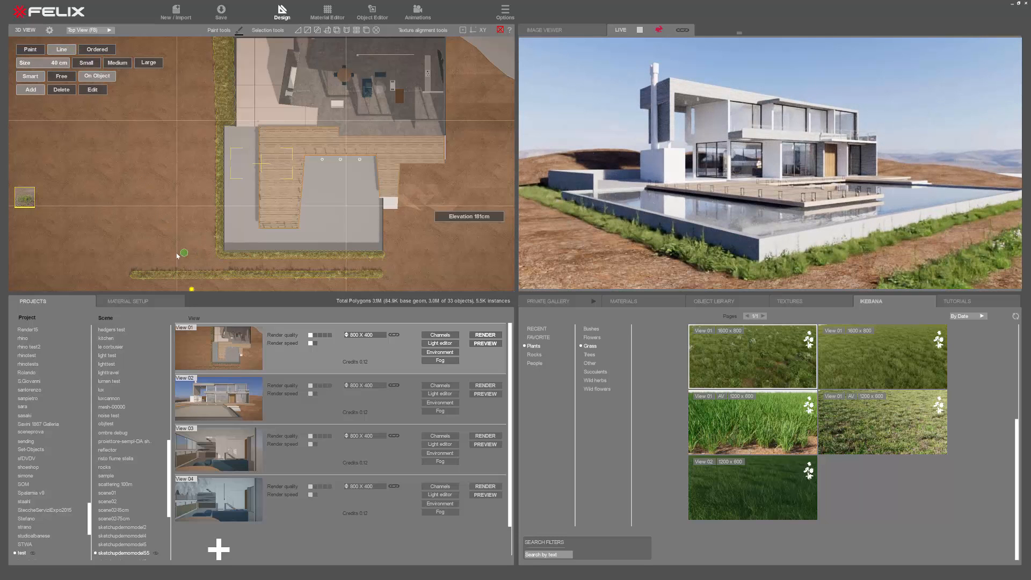
left_click(199, 254)
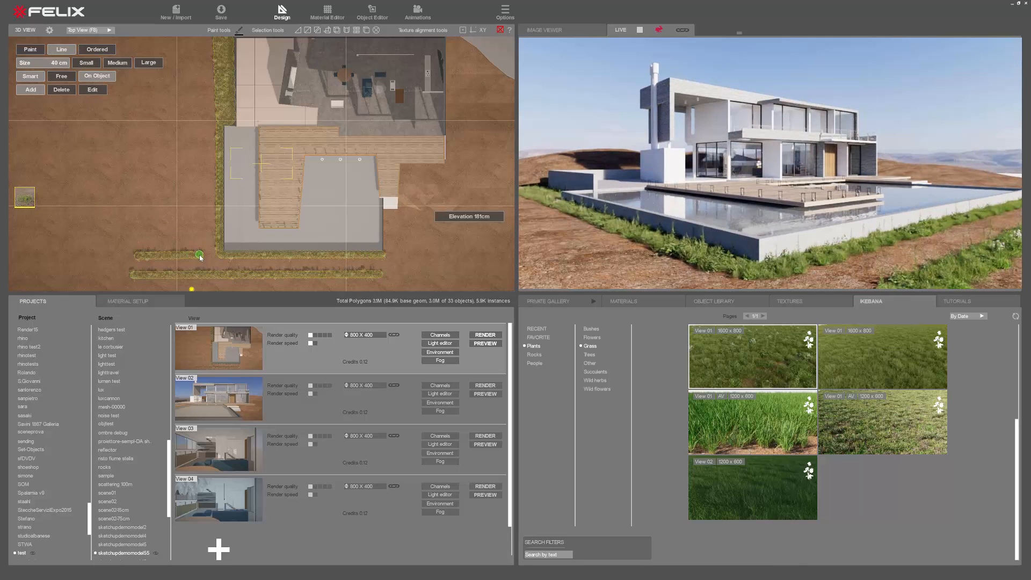
left_click(199, 133)
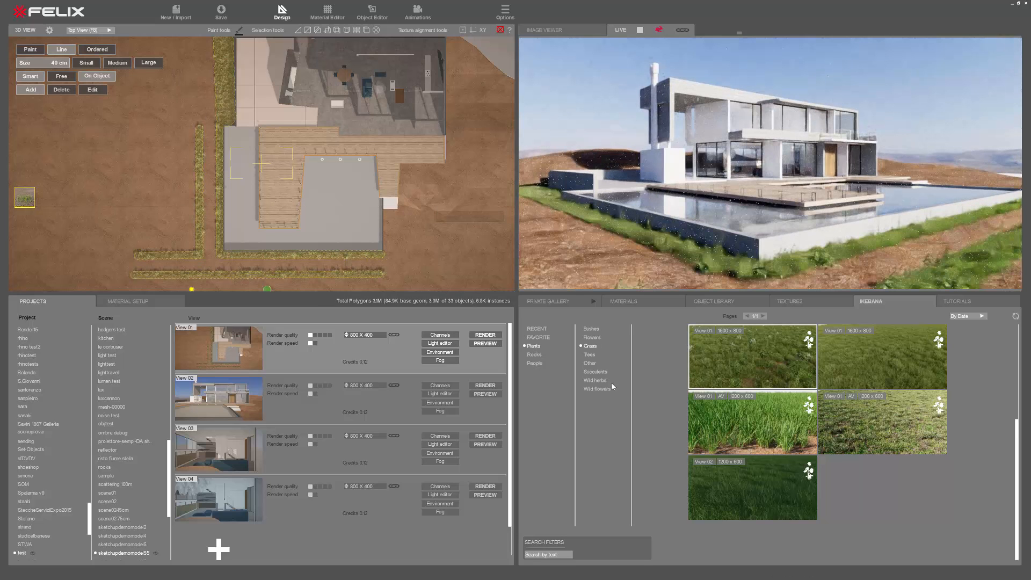
Paint the fine gravel Ikebana from Rocks in 60 cm wide lines between the grass borders, with branches at the far end and pool corner.
left_click(535, 355)
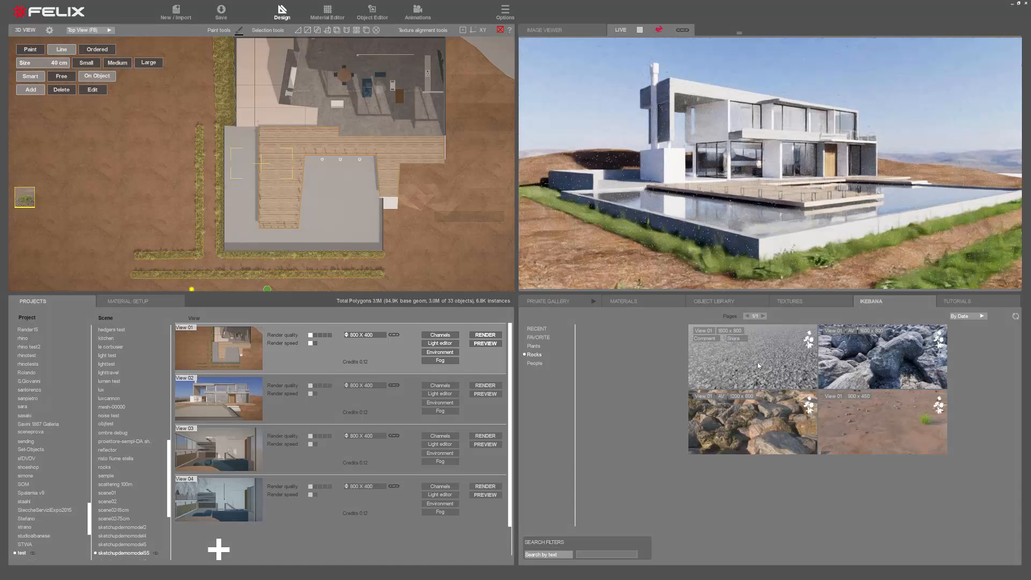
left_click(757, 362)
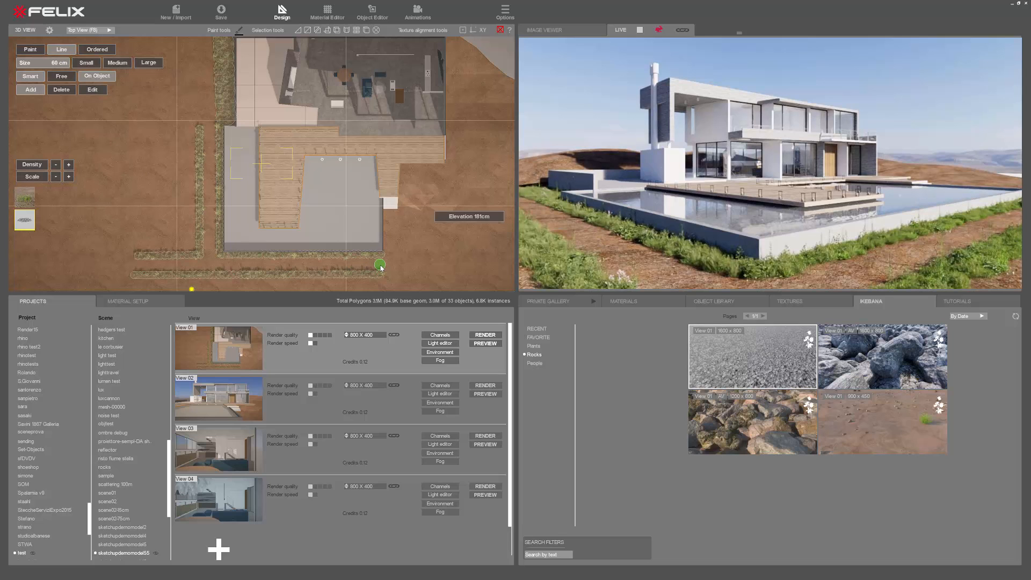
left_click(137, 268)
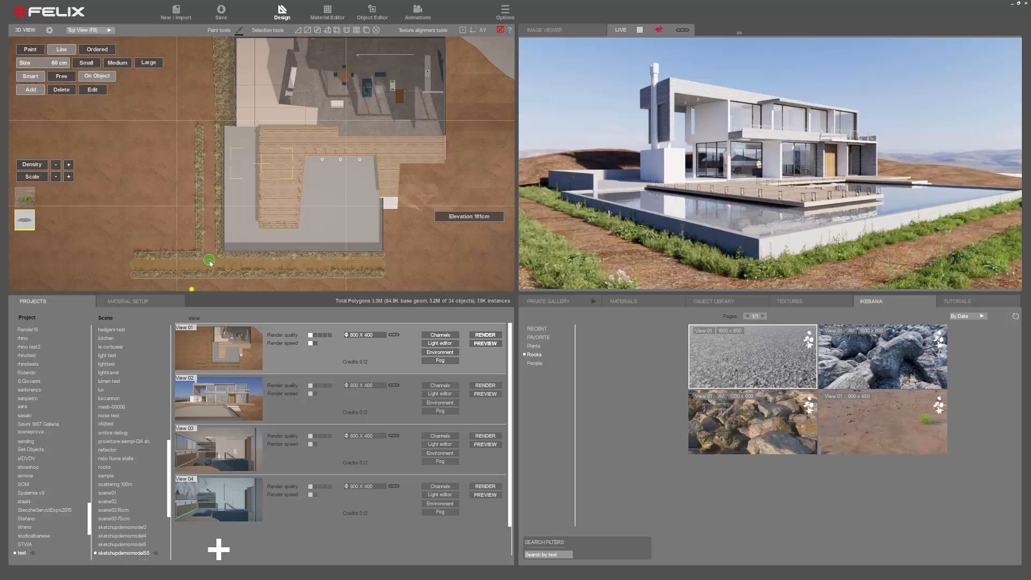
left_click(208, 125)
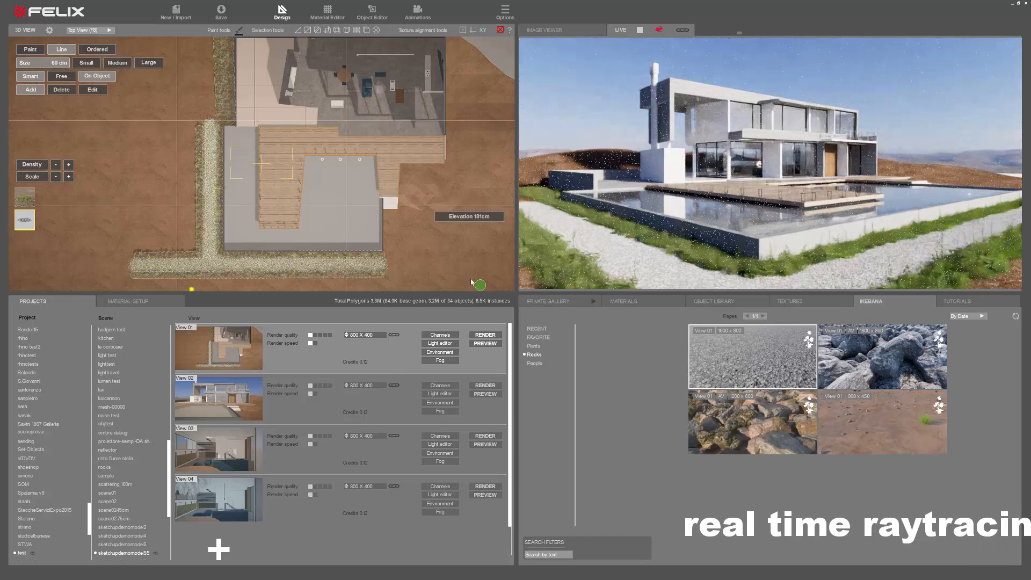
left_click_drag(207, 118, 179, 119)
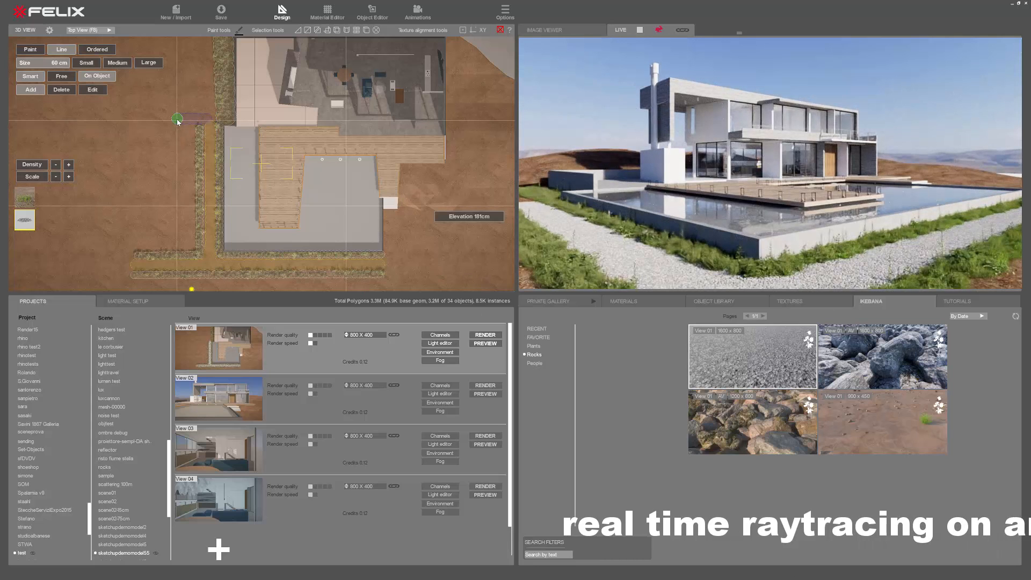
left_click_drag(392, 216, 390, 270)
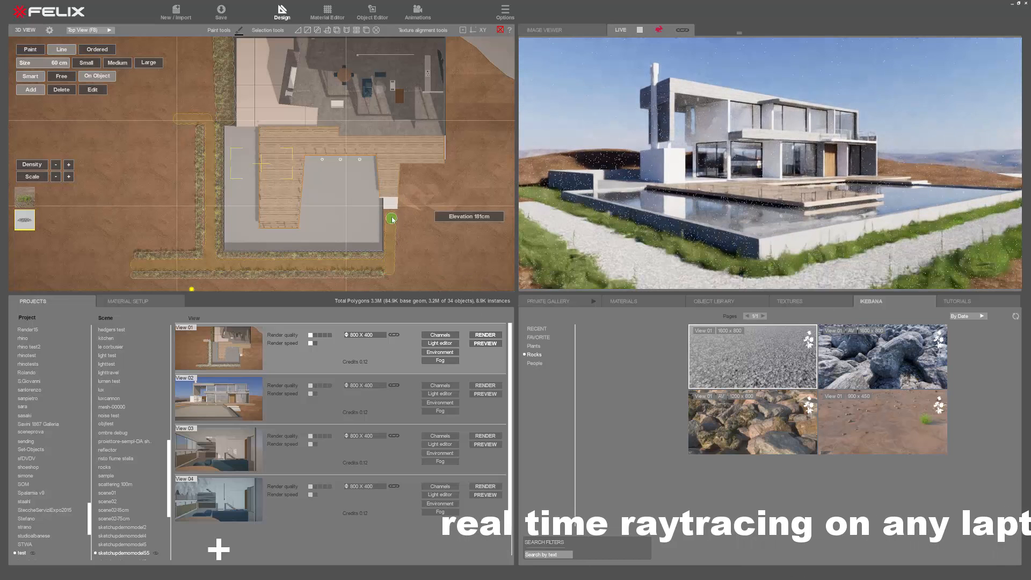
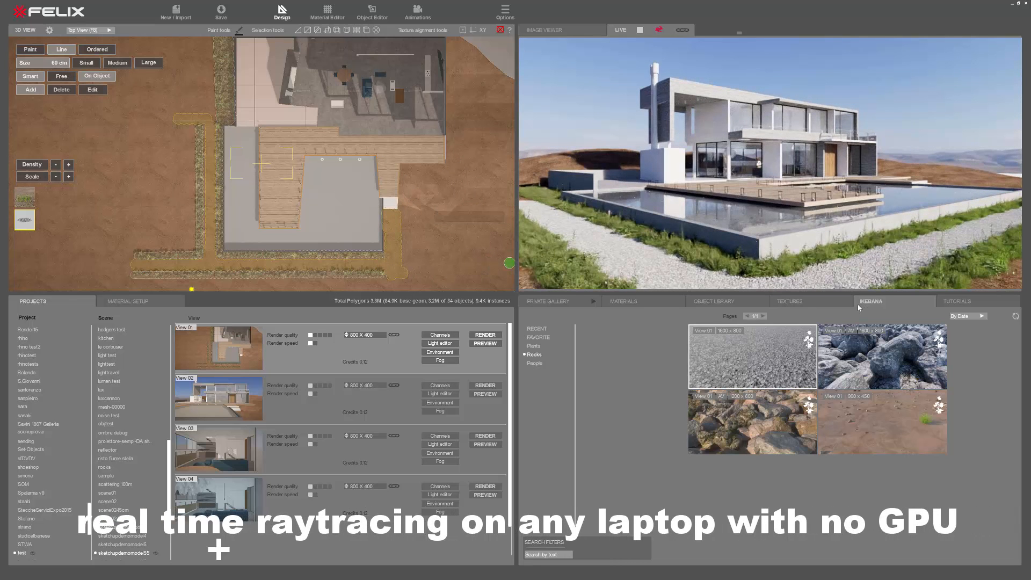
Apply the wild grass Ikebana from Plants to the terrain's [Grass Light Green] material in the camera view.
left_click(533, 345)
left_click(749, 496)
left_click(853, 492)
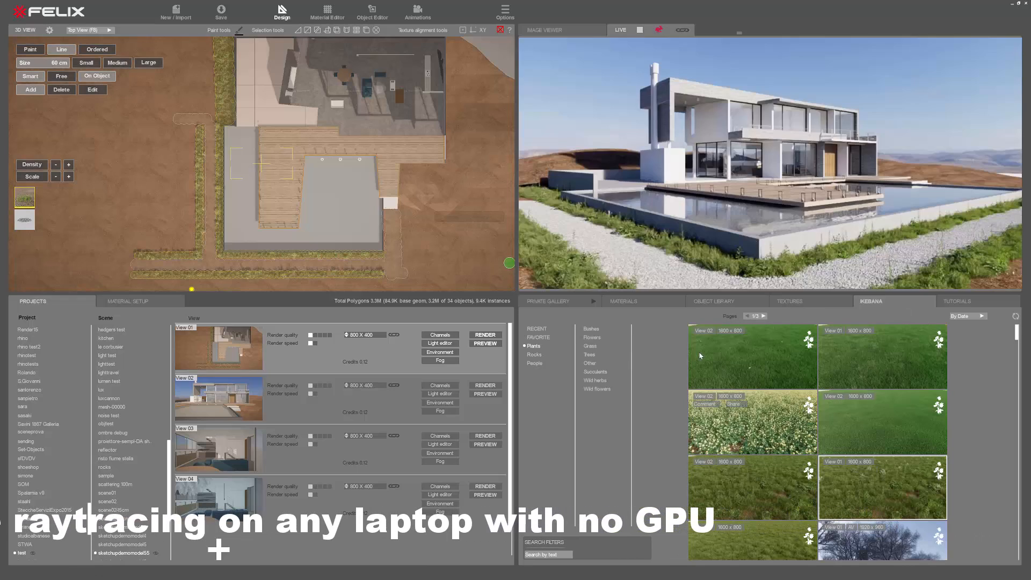
key("F1")
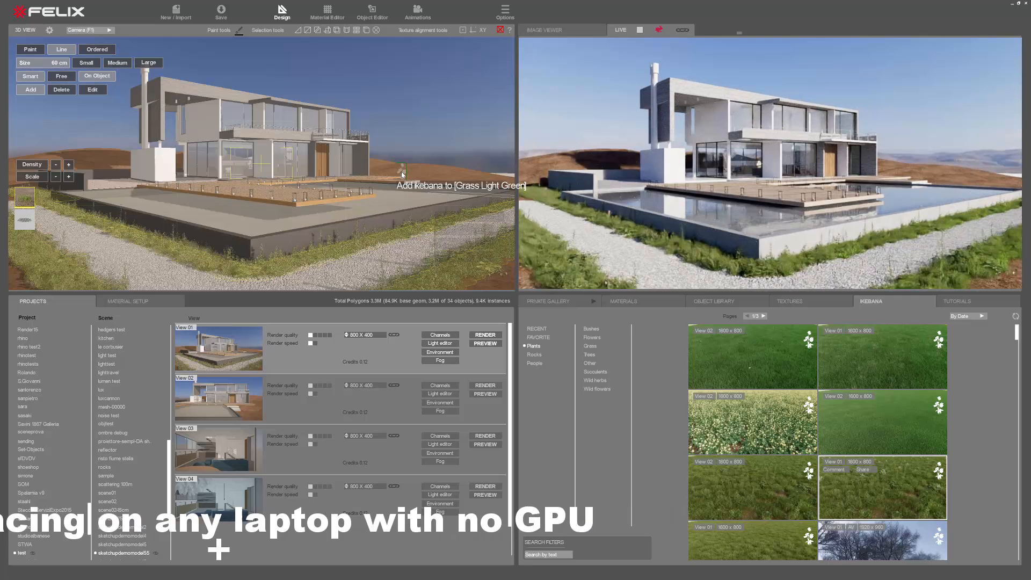
left_click(402, 174)
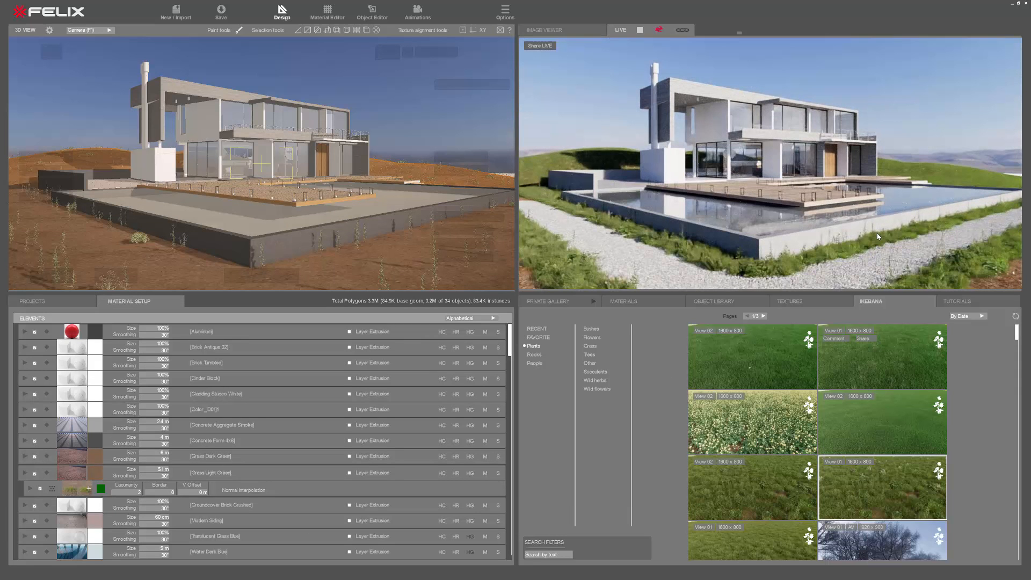
Paint extra wild grass freehand along the outer edge of the front gravel path and curving around its corner, with brush sizes of about 50–75 cm.
mouse_move(327, 226)
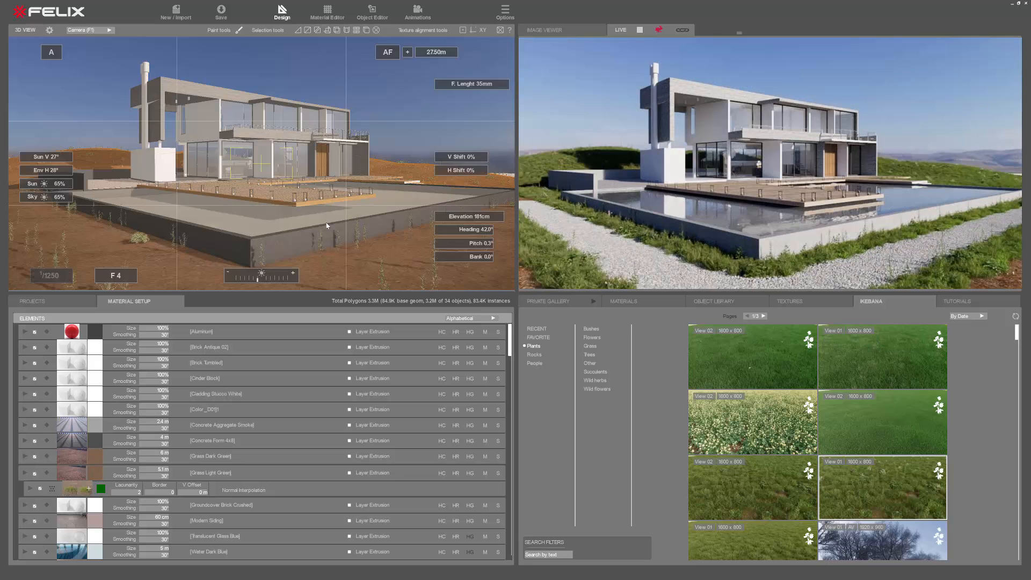
key("F8")
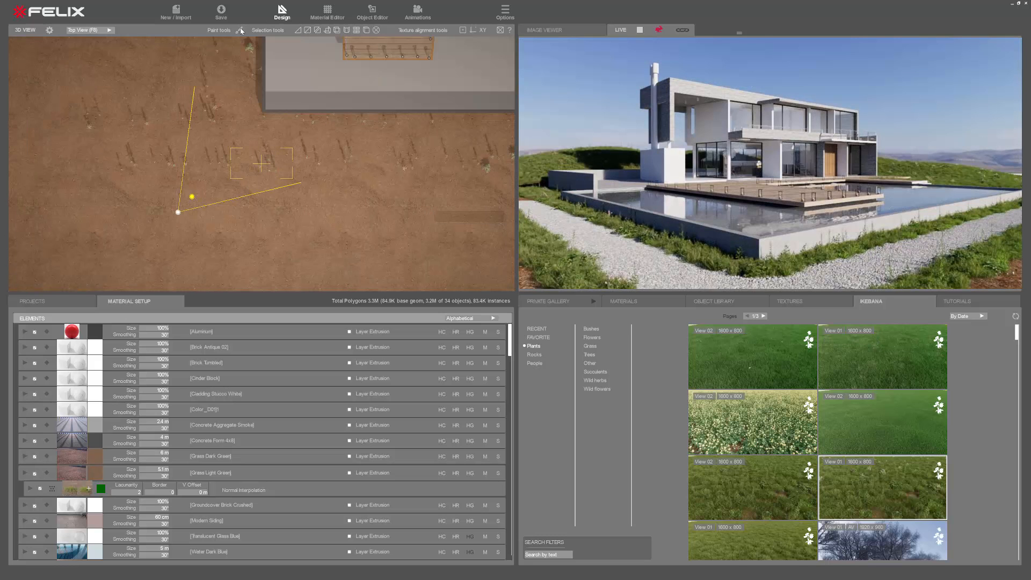
left_click(239, 31)
scroll(96, 166, "down", 3)
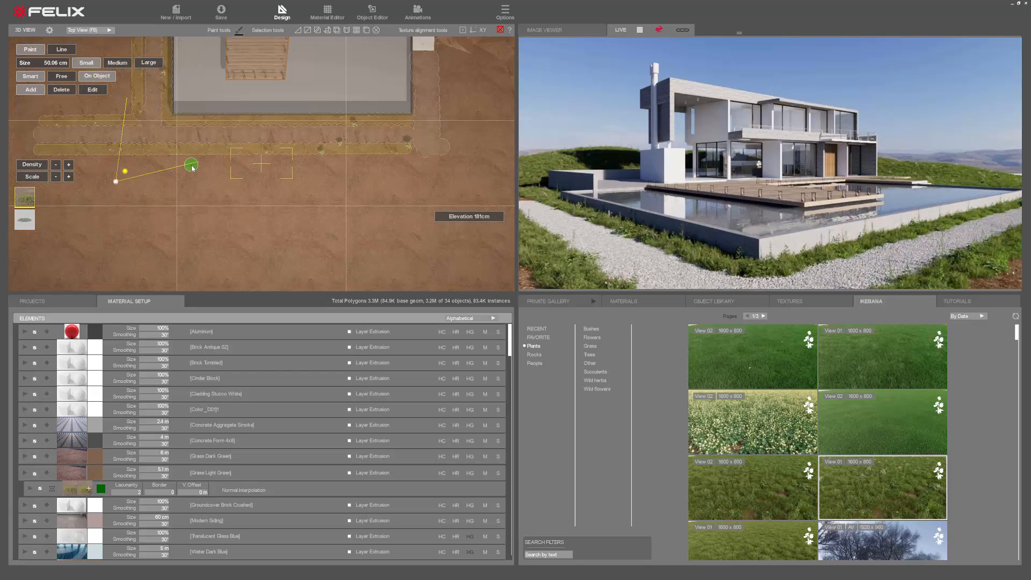
left_click_drag(432, 157, 30, 156)
left_click_drag(110, 161, 421, 163)
scroll(310, 204, "down", 2)
scroll(399, 133, "up", 2)
left_click_drag(345, 247, 426, 246)
left_click_drag(460, 198, 459, 210)
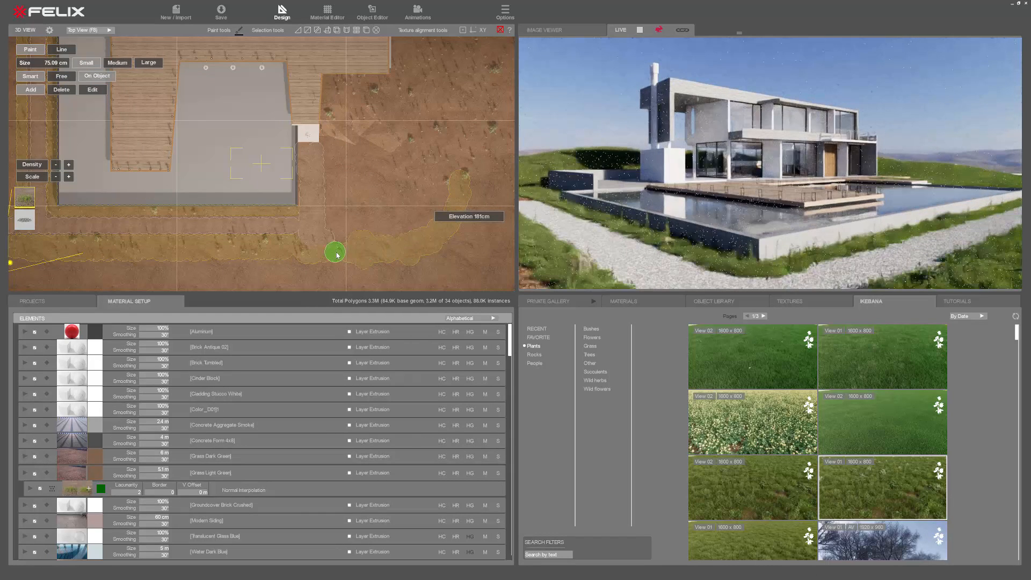
Paint a dense green grass Ikebana from Plants freehand with a brush of about 50 cm over the ground beside the entrance path.
left_click(61, 89)
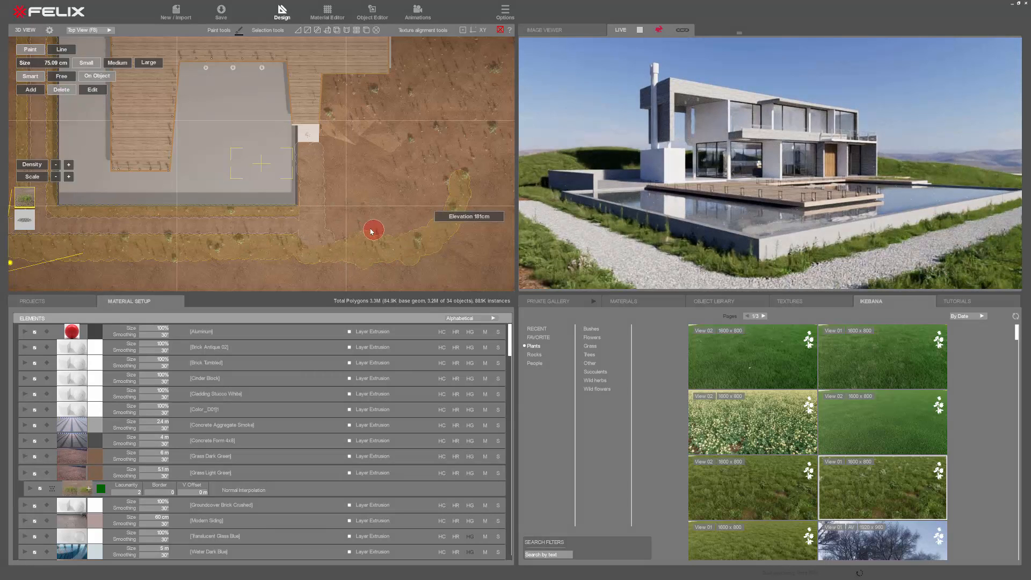
scroll(408, 188, "up", 2)
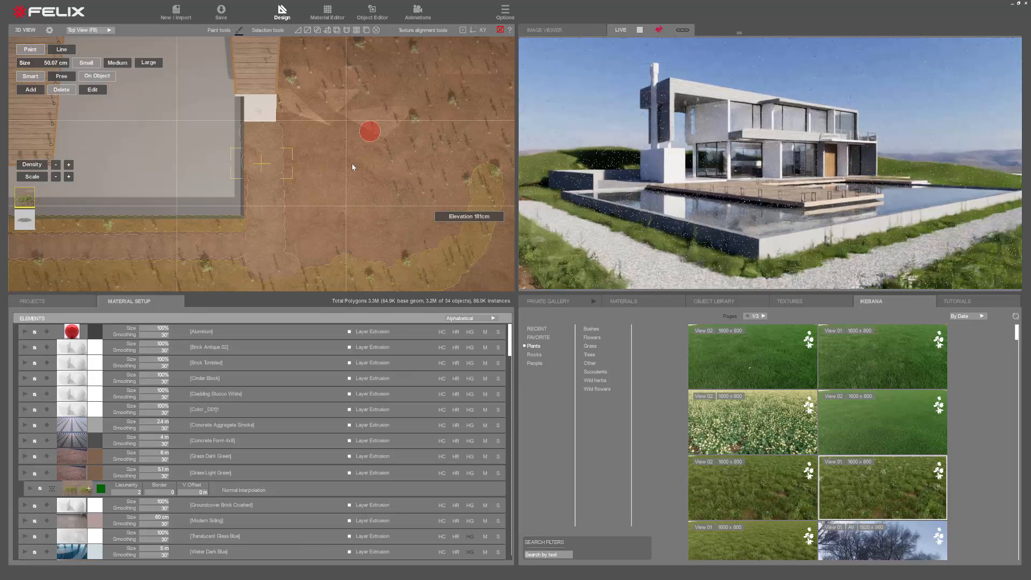
left_click(811, 379)
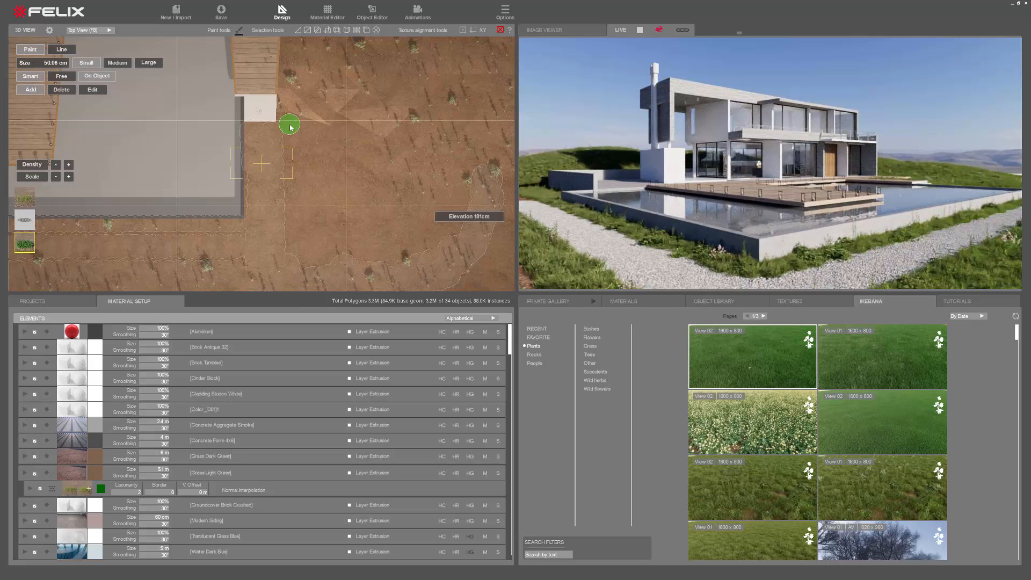
mouse_move(294, 181)
left_mouse_down()
mouse_move(297, 243)
mouse_move(409, 255)
mouse_move(454, 229)
mouse_move(325, 141)
mouse_move(307, 180)
mouse_move(318, 237)
mouse_move(399, 241)
left_mouse_up()
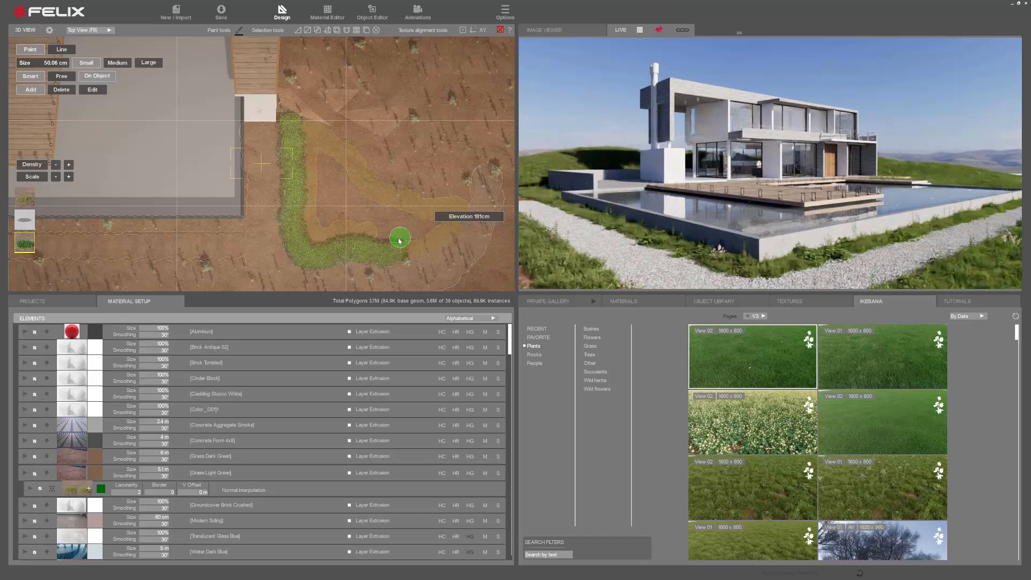
mouse_move(337, 215)
left_mouse_down()
mouse_move(346, 181)
mouse_move(398, 226)
left_mouse_up()
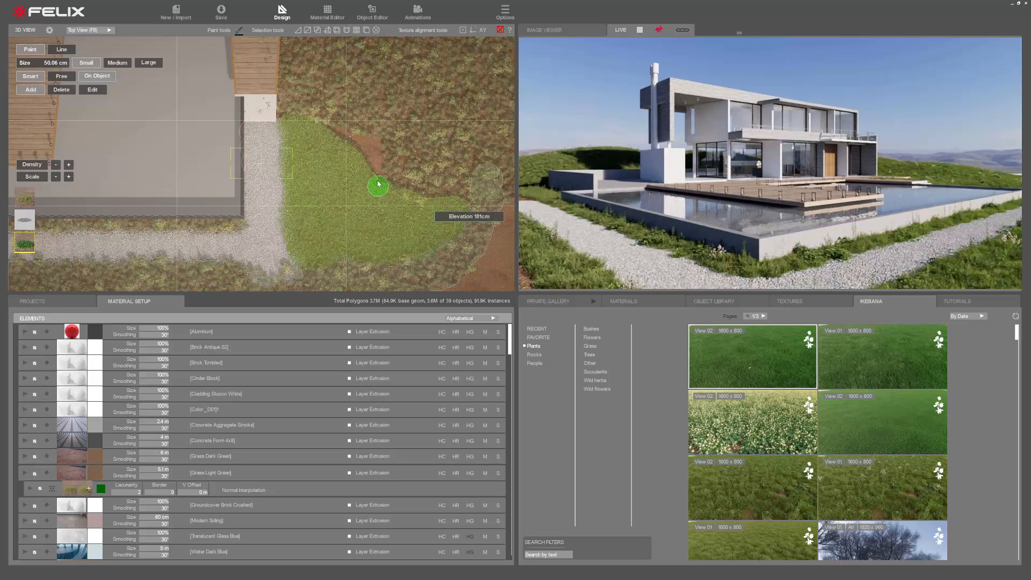
left_click_drag(363, 146, 338, 132)
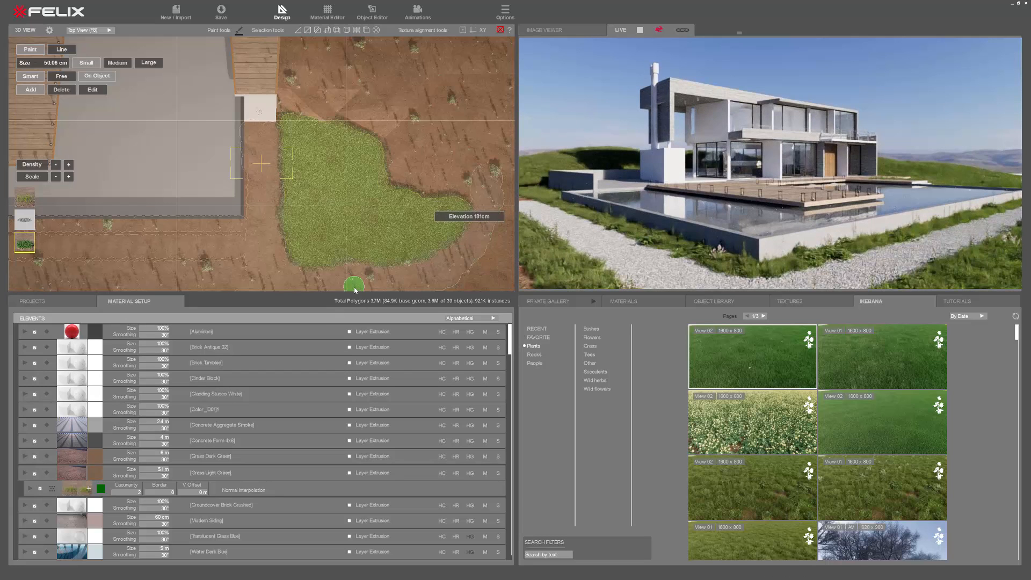
Reduce the scale of the painted lawn grass beside the entrance path by three increments.
key("F1")
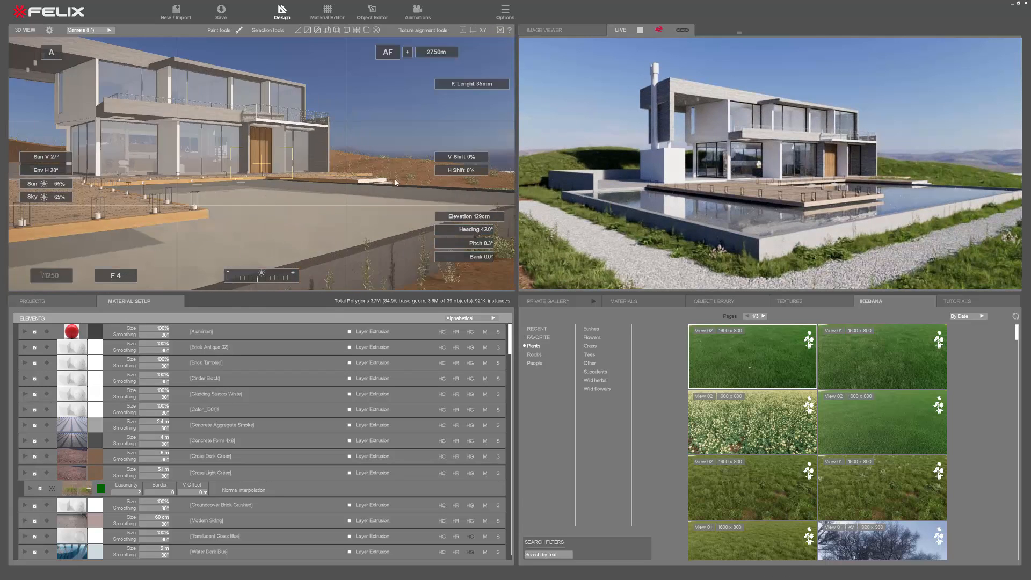
middle_click_drag(379, 227, 347, 189)
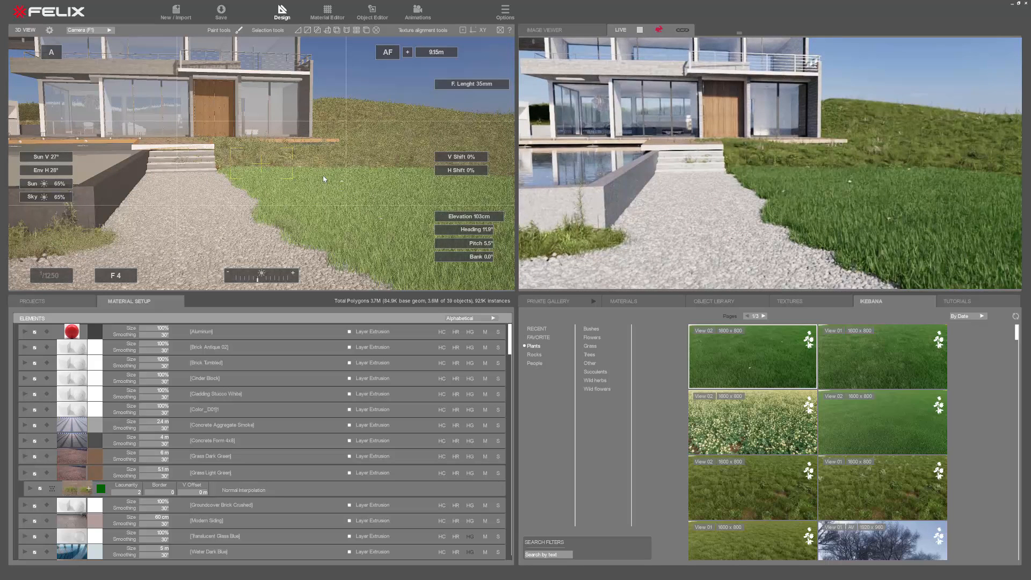
middle_click_drag(272, 223, 274, 197)
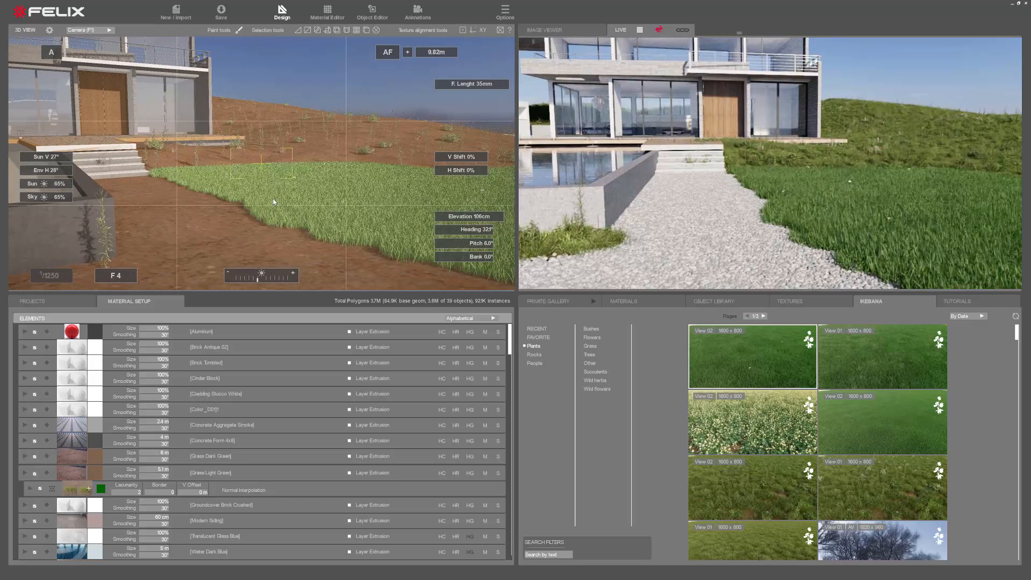
left_click(239, 31)
left_click(56, 179)
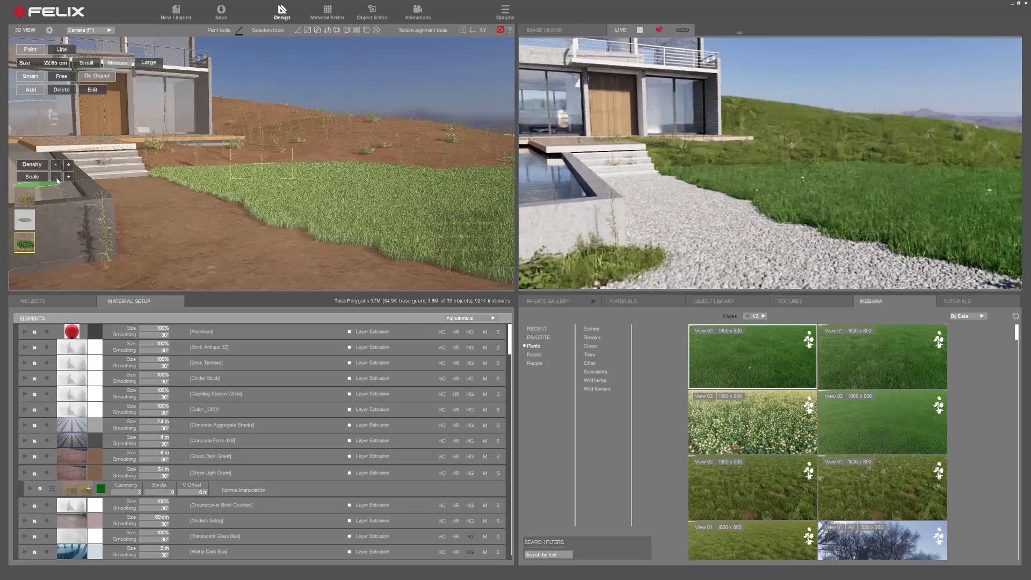
left_click(57, 179)
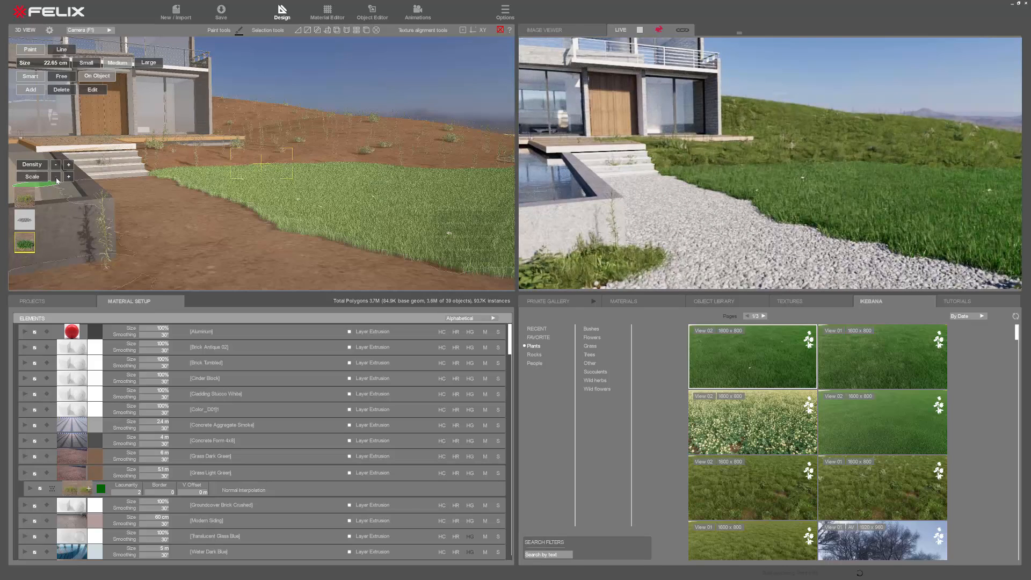
left_click(57, 179)
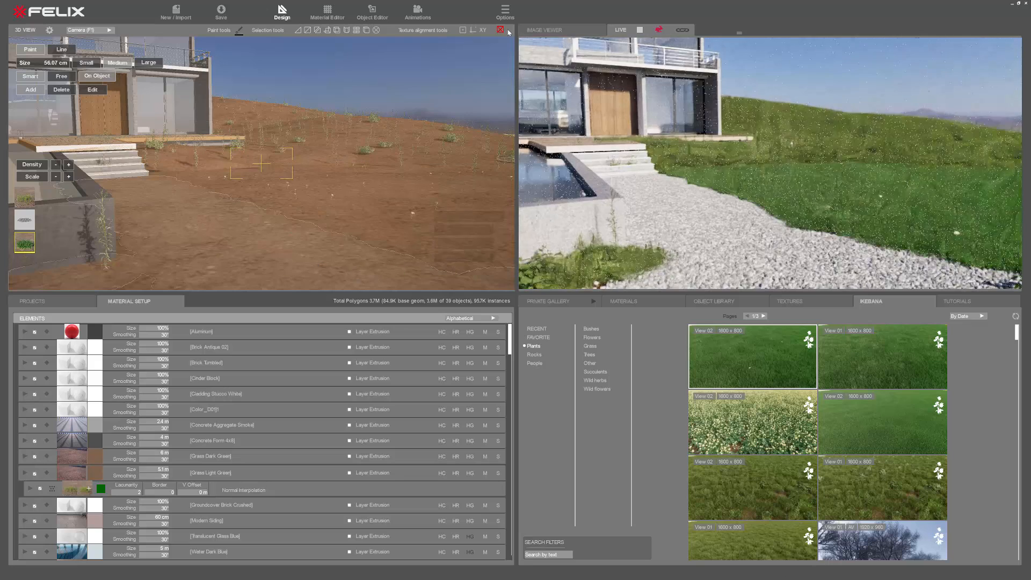
left_click(500, 30)
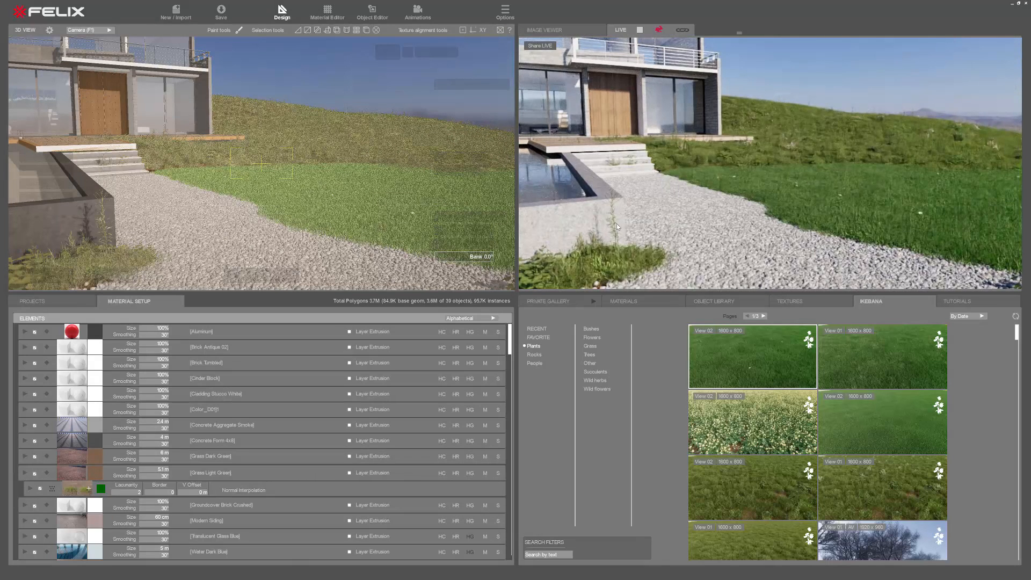
Reframe the camera on the whole house and pool, and show the tall trees from Plants in the object library.
mouse_move(408, 183)
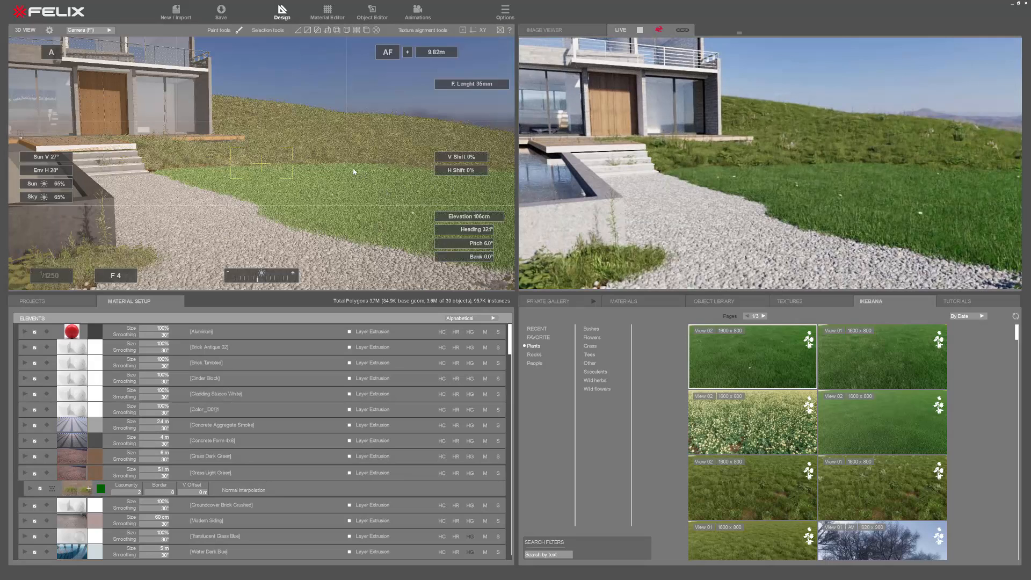
middle_click_drag(353, 169, 369, 171)
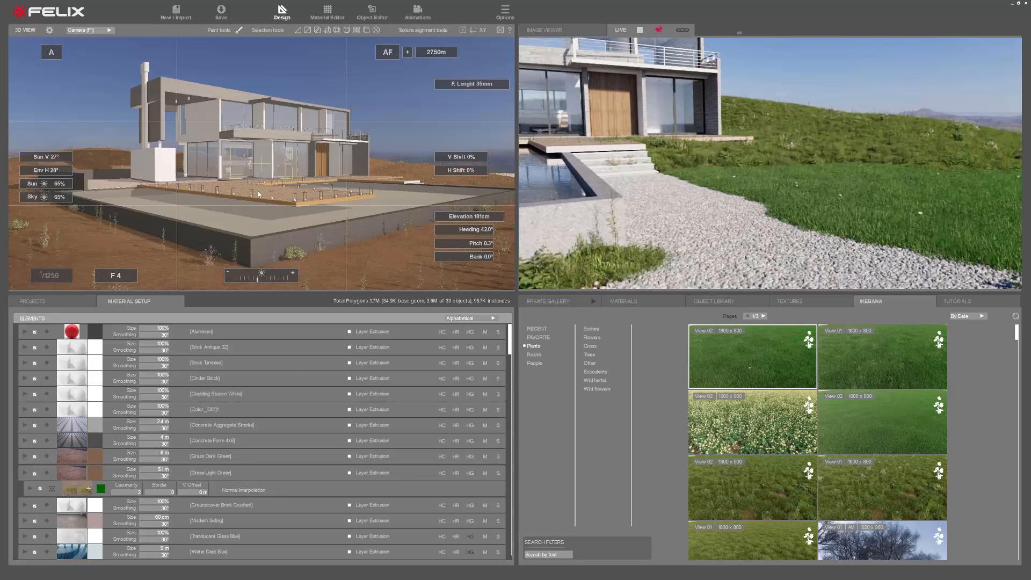
middle_click_drag(339, 183, 309, 180)
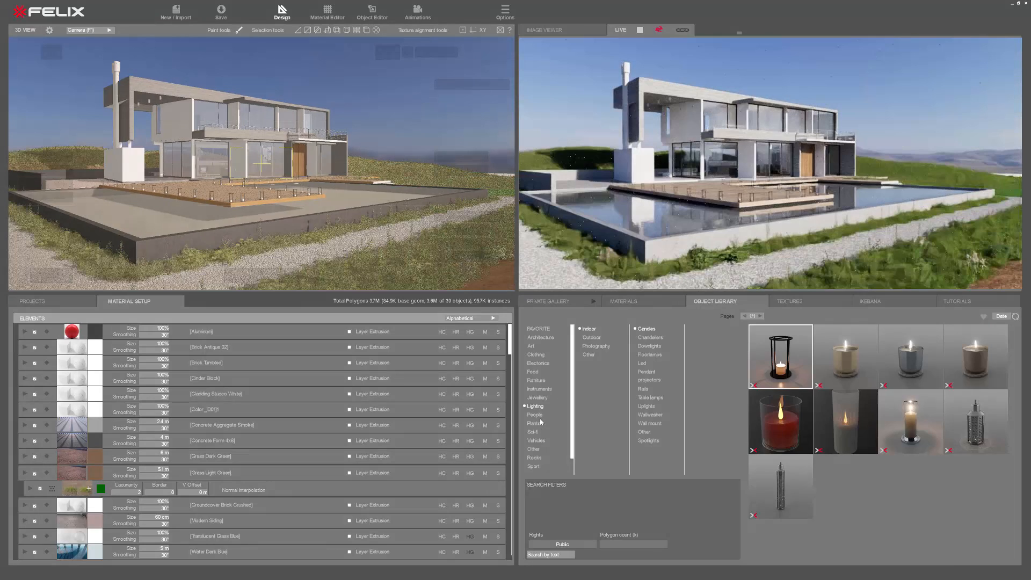
left_click(537, 423)
left_click(590, 353)
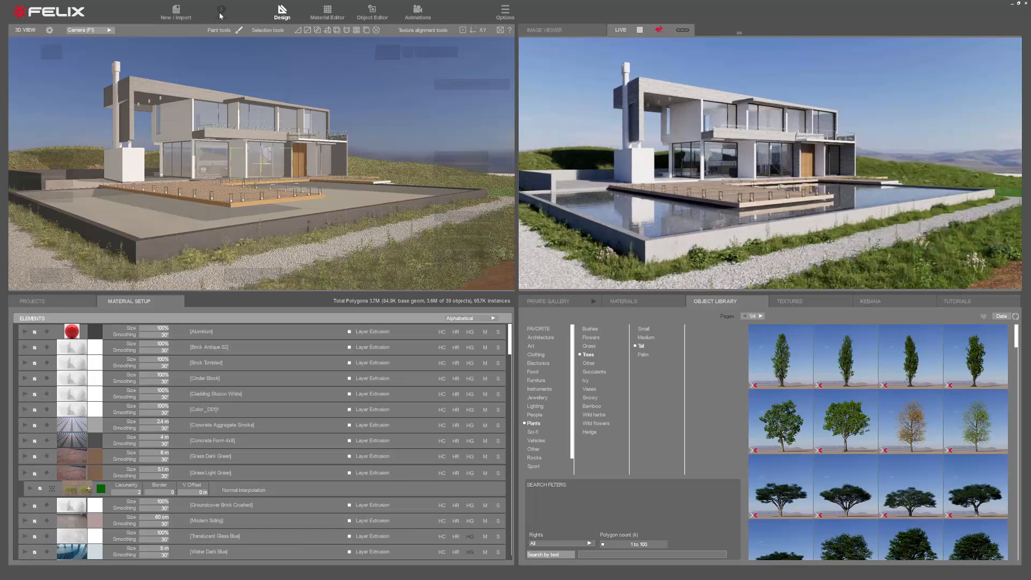
Recompose the camera shot of the house and pool, setting the vertical shift to -9%.
middle_click_drag(269, 196, 289, 197)
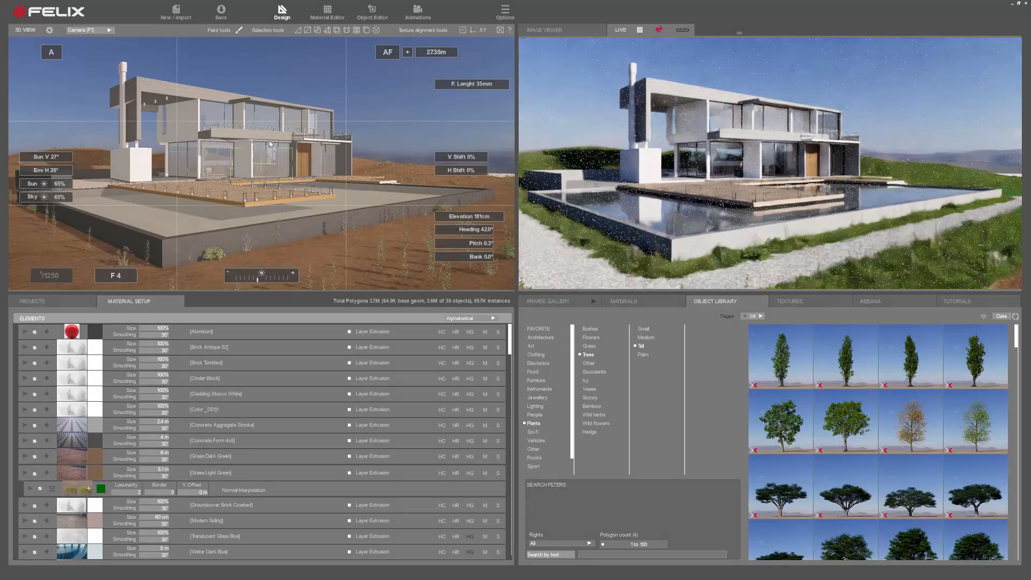
mouse_move(370, 244)
middle_mouse_down()
mouse_move(349, 282)
mouse_move(365, 231)
middle_mouse_up()
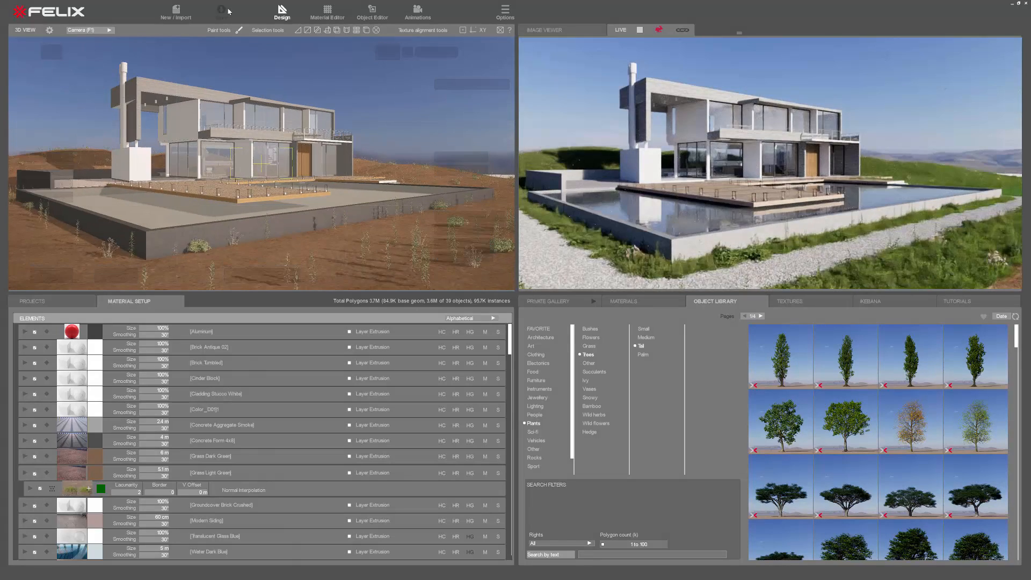
middle_click_drag(373, 140, 469, 105)
left_click_drag(463, 157, 516, 164)
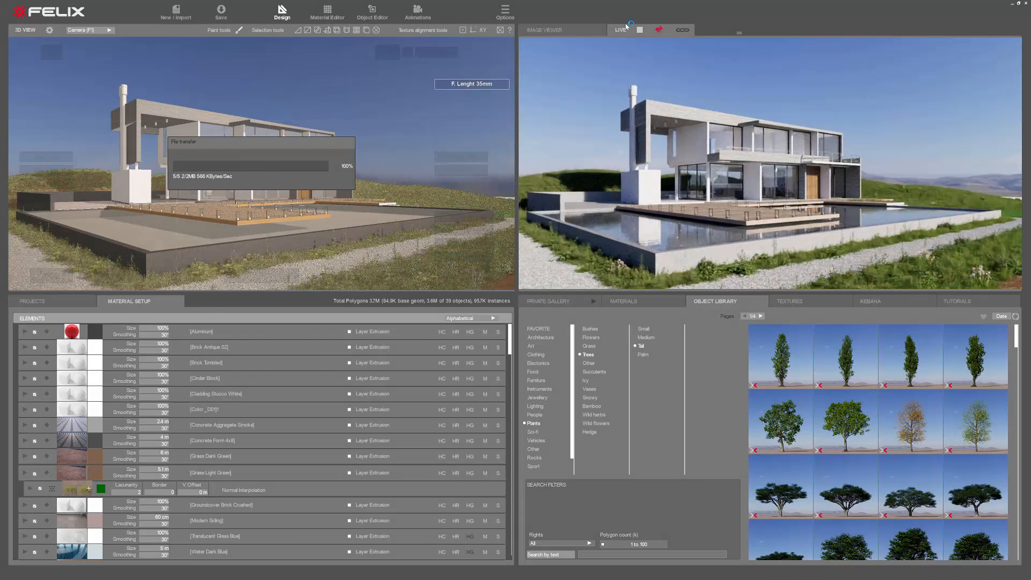
Look through the tall trees and add a European beech to the terrain behind the house.
scroll(906, 459, "down", 3)
scroll(907, 460, "down", 3)
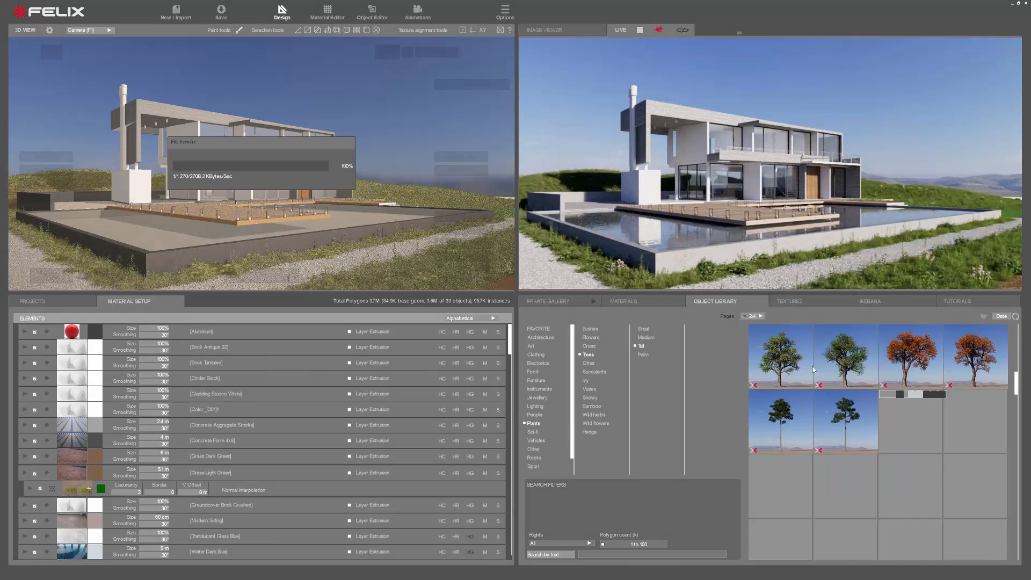
scroll(900, 418, "down", 3)
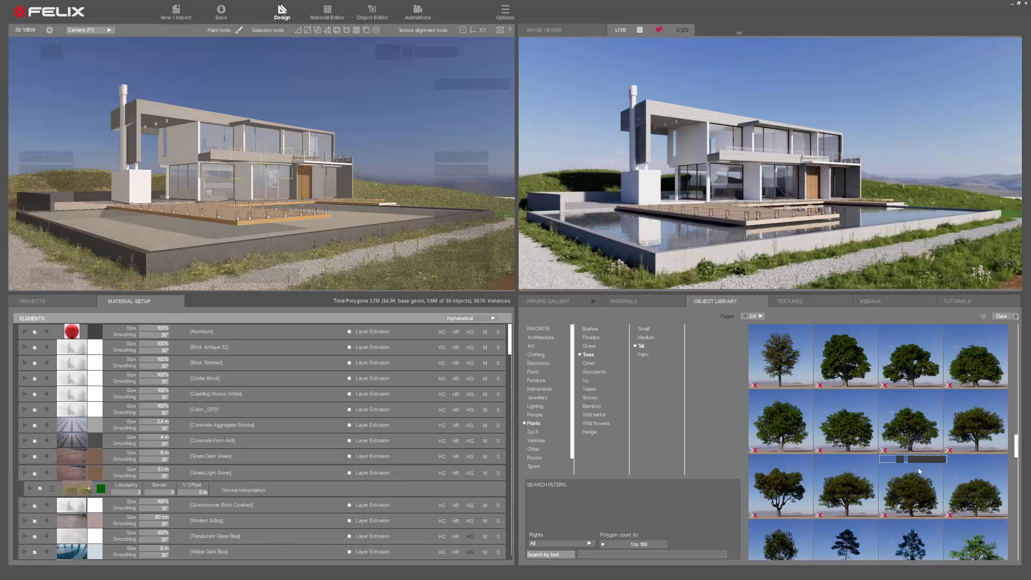
middle_click_drag(255, 159, 250, 215)
scroll(250, 215, "down", 3)
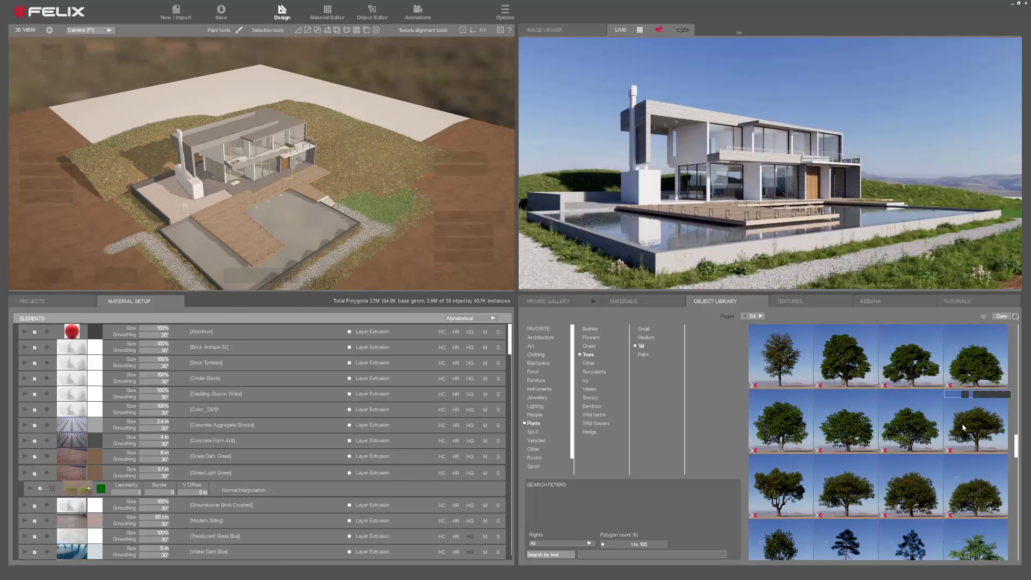
left_click(795, 424)
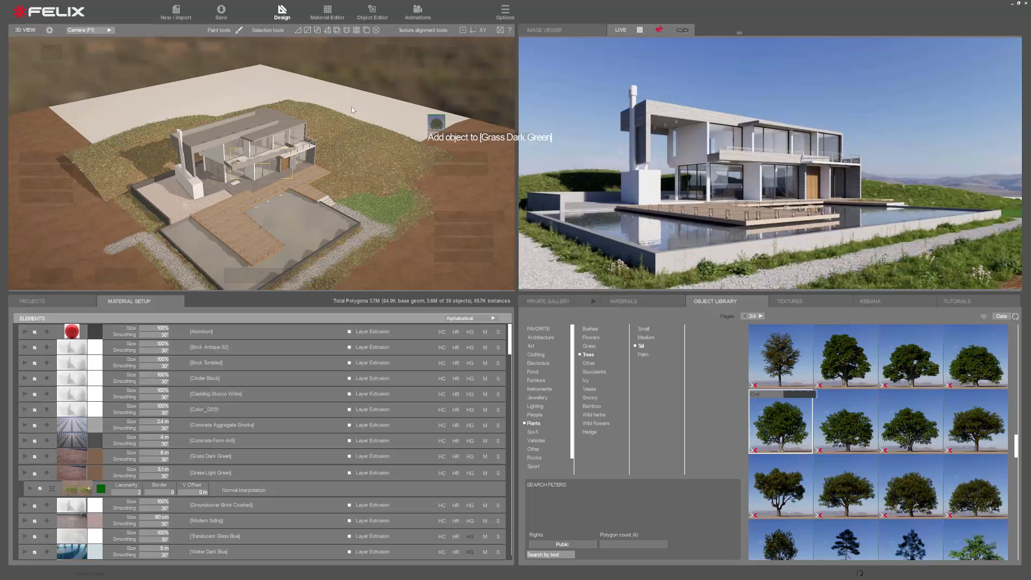
left_click(304, 117)
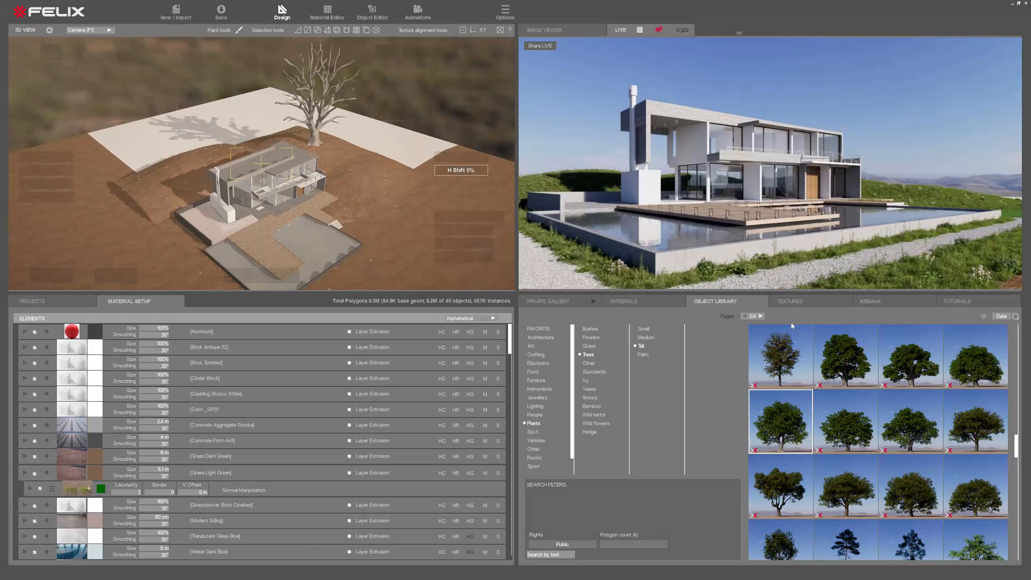
Add a camphor tree behind the chimney side of the house and a second beech on the white ground beyond the entrance side.
left_click(917, 505)
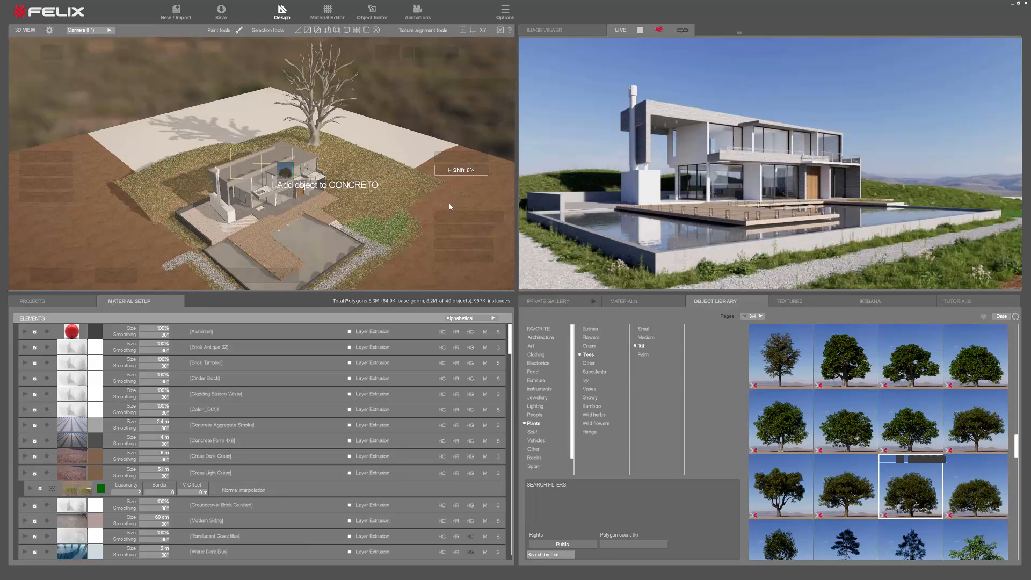
left_click(203, 170)
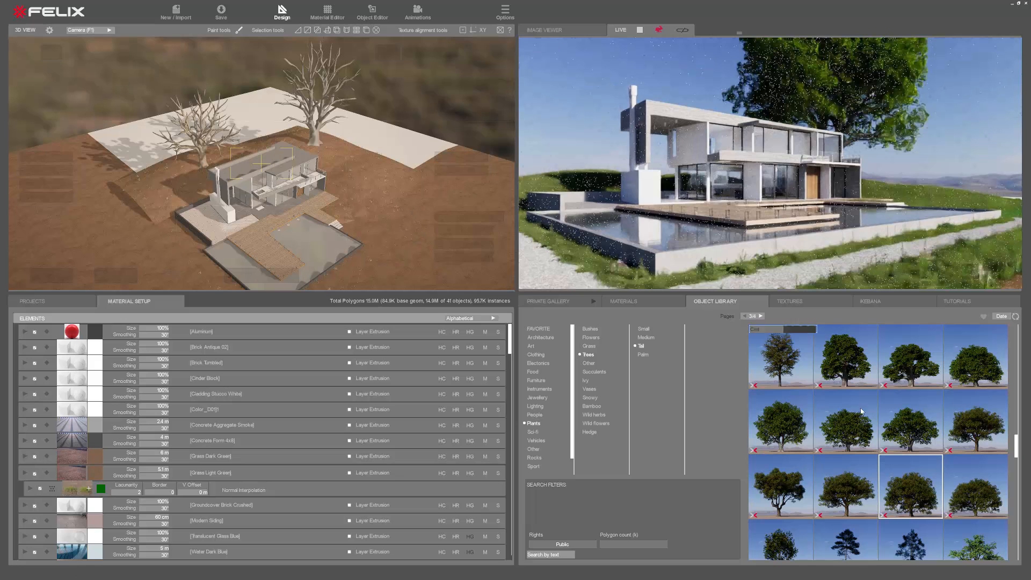
scroll(866, 375, "up", 1)
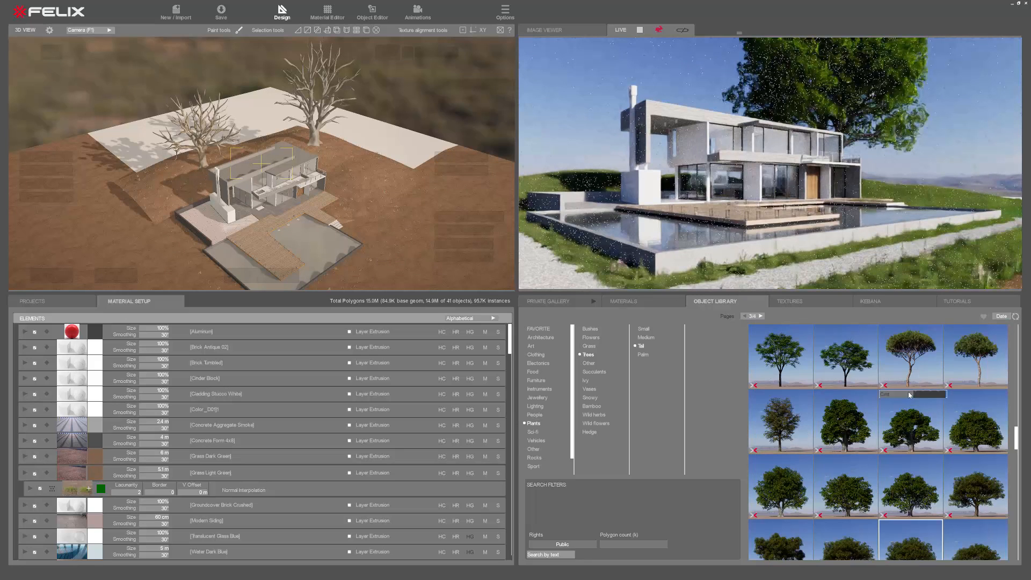
scroll(964, 448, "down", 1)
left_click_drag(788, 433, 394, 145)
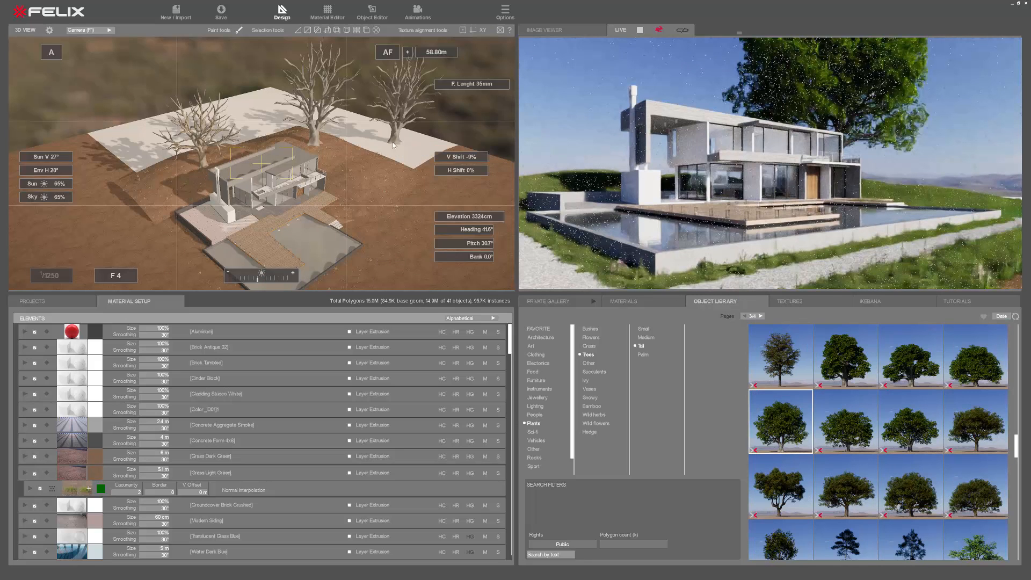
Rotate the second beech tree to H -8°, P 180° and B 180°.
left_click(394, 142)
right_click_drag(390, 141, 391, 122)
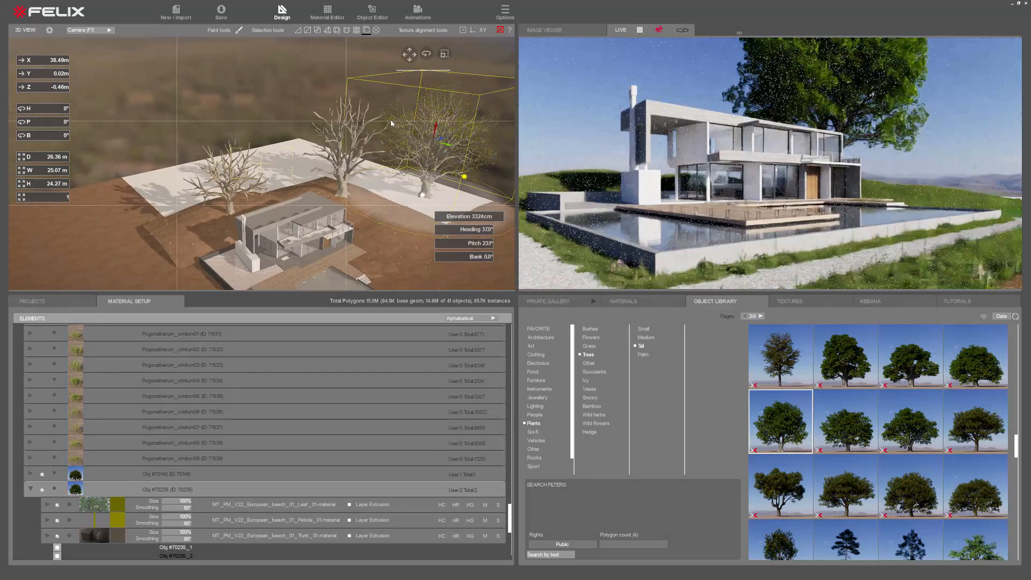
left_click_drag(396, 49, 225, 145)
Apply a dark green grass material from Nature to the white ground surface behind the house.
left_click(624, 301)
left_click(535, 380)
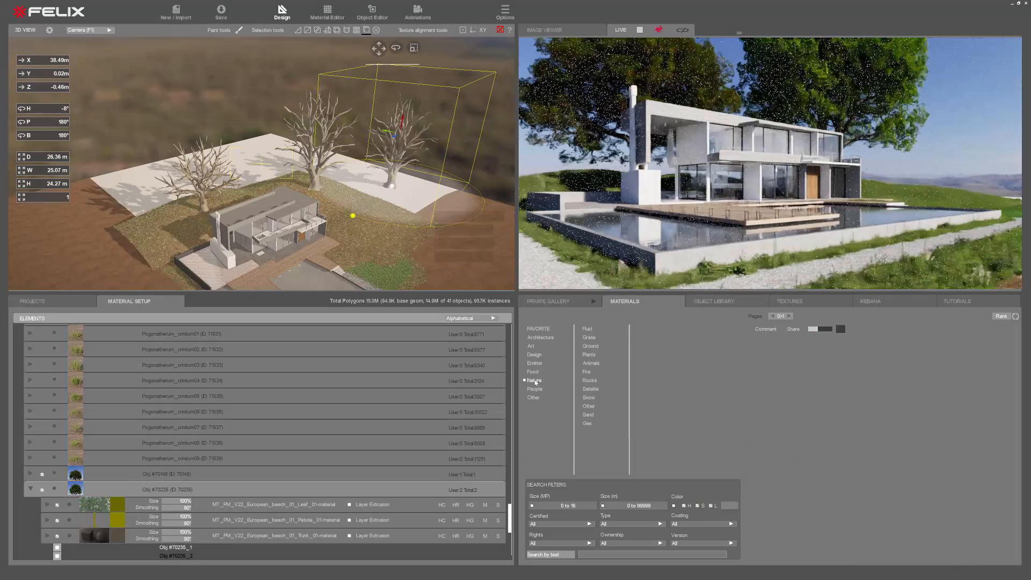
left_click(589, 337)
left_click_drag(825, 278, 825, 278)
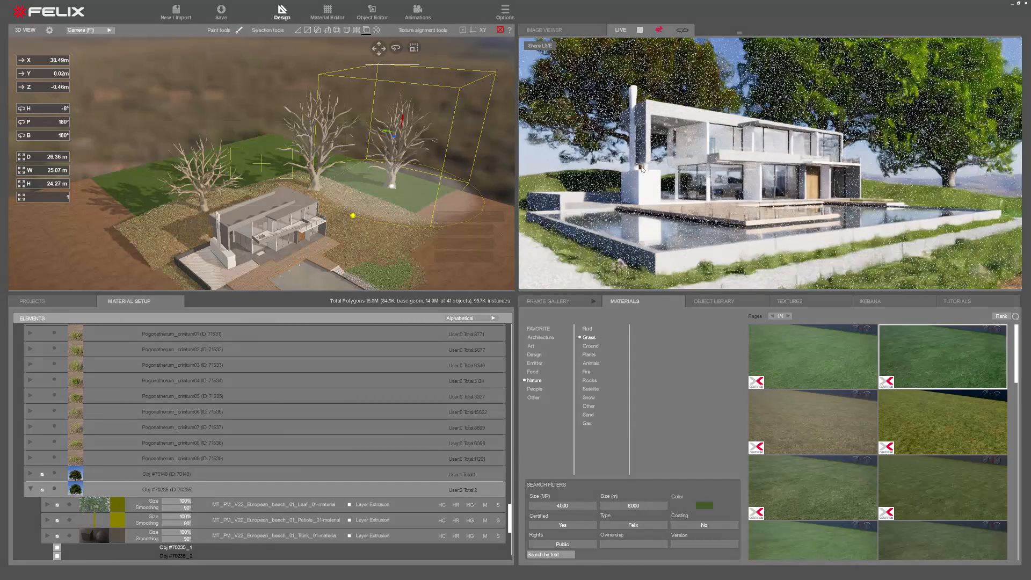
Move the second beech behind the middle of the house, and copy the camphor tree to the grass beyond the entrance side.
left_click_drag(394, 179, 270, 174)
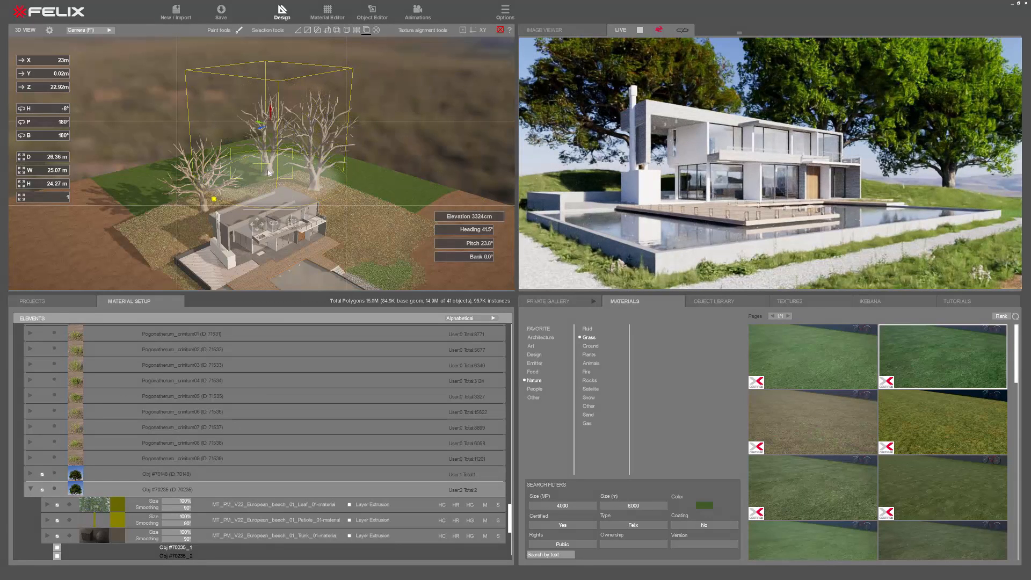
left_click(201, 200)
left_click_drag(202, 200, 404, 186, "ctrl")
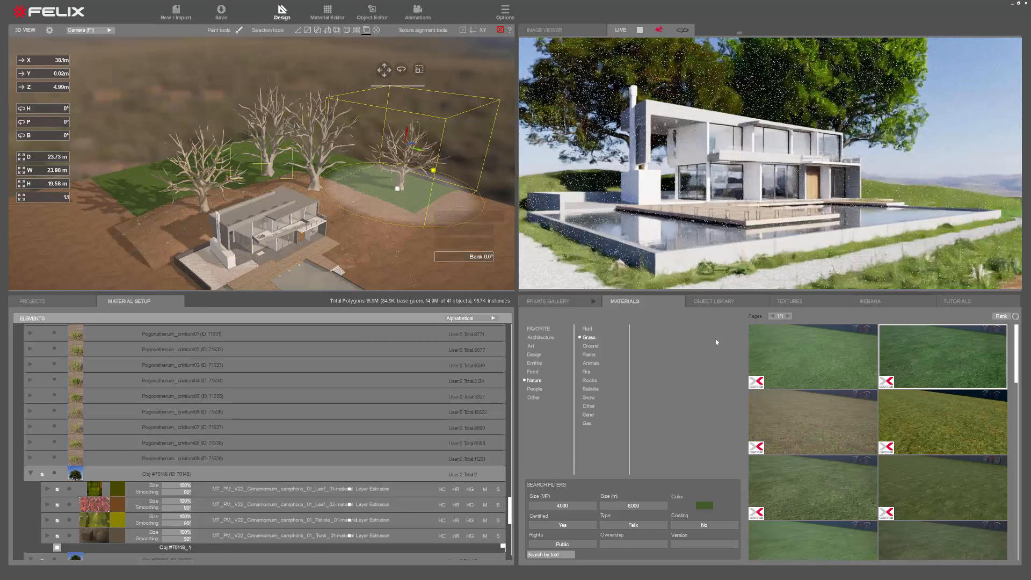
Add another spreading tall tree from the object library to the grass on the chimney side of the house.
left_click(714, 301)
left_click_drag(976, 421, 150, 202)
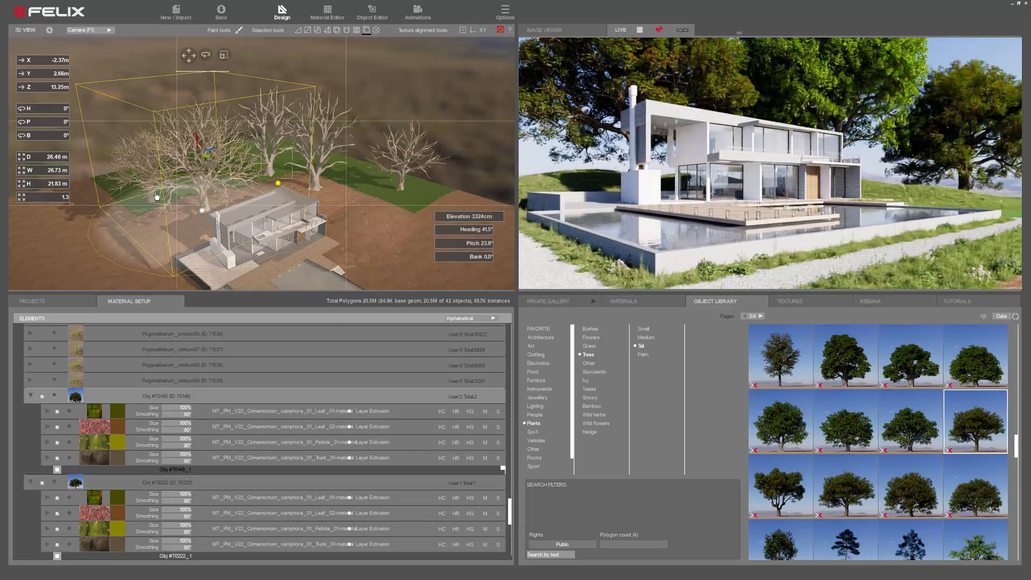
Spread the two trees on the chimney side of the house apart across the grass, scaled to 1.1 and 1.
left_click_drag(153, 191, 148, 197)
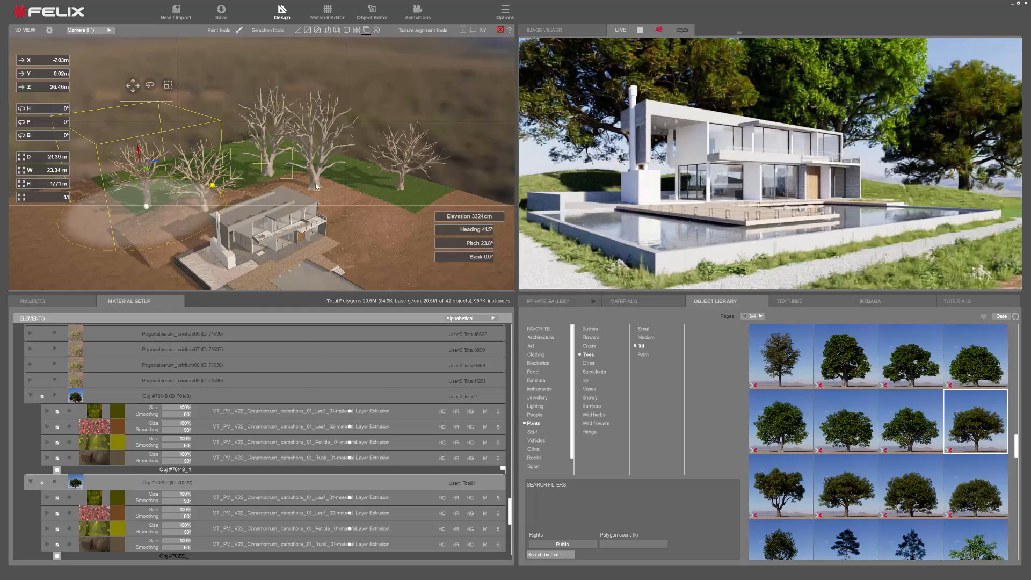
left_click(316, 187)
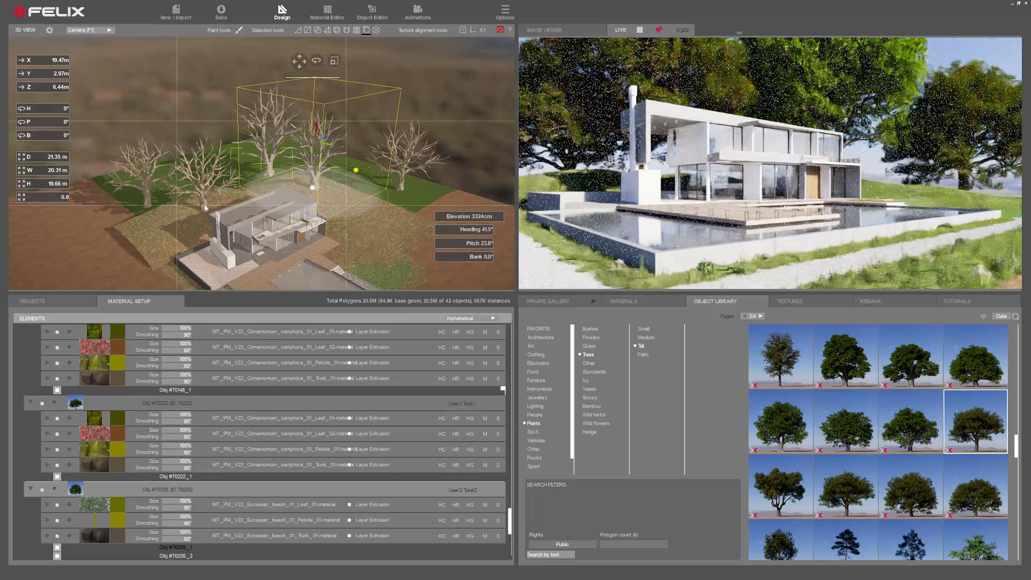
left_click(205, 208)
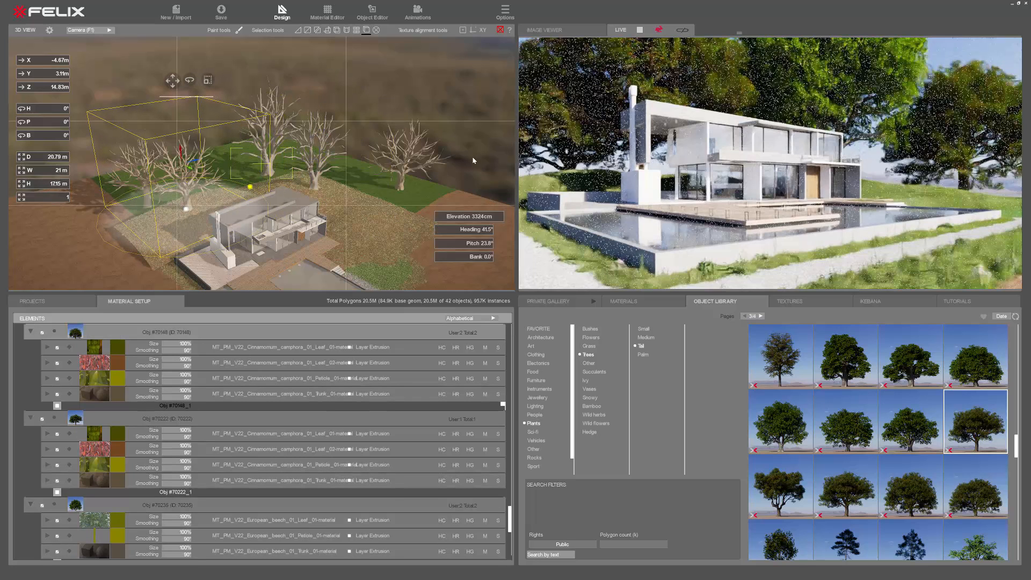
Shift the beech behind the entrance end of the house to X 22.07 m, Z 7.67 m, and open its leaf material settings.
left_click(326, 182)
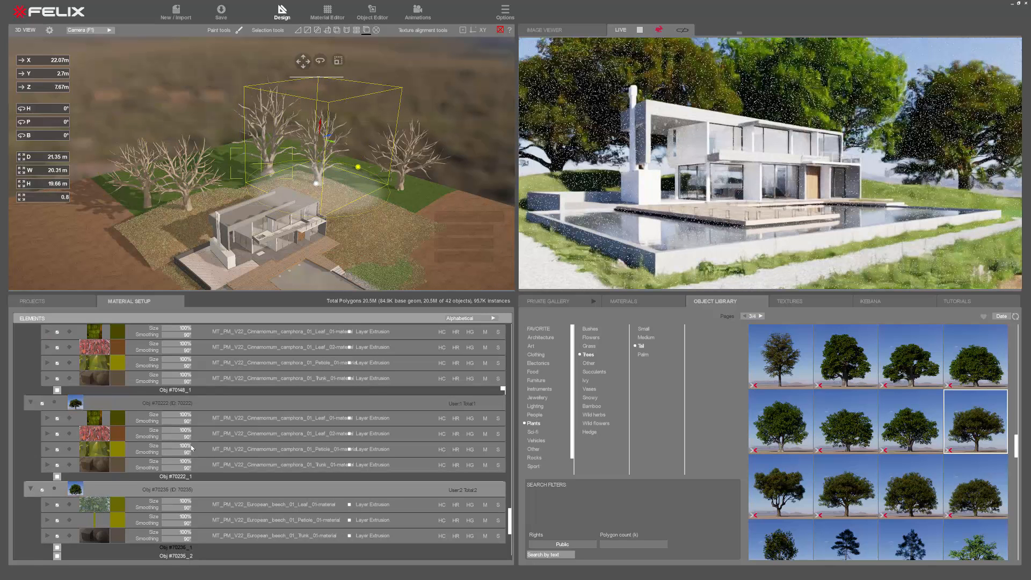
left_click(48, 505)
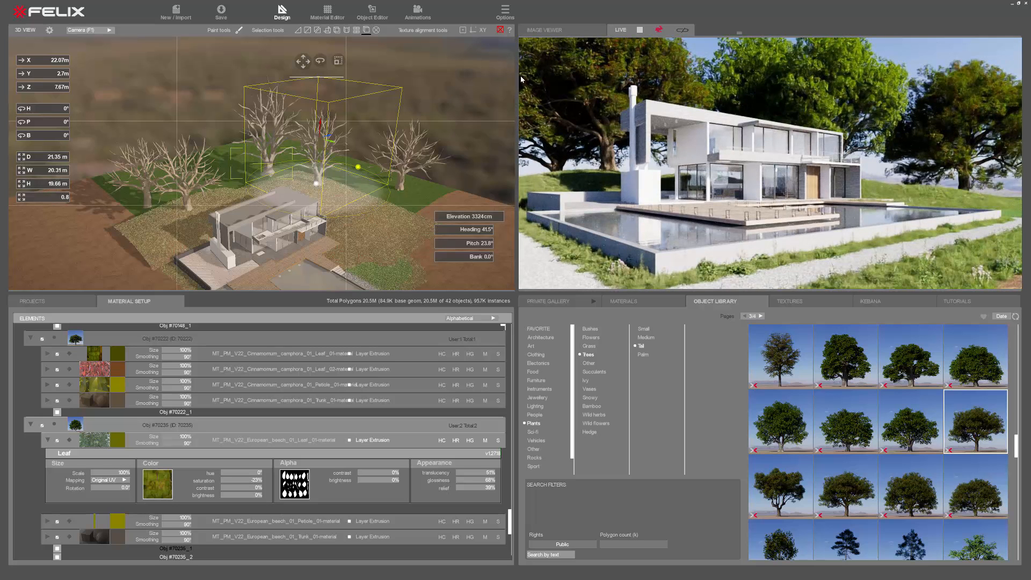
left_click(502, 31)
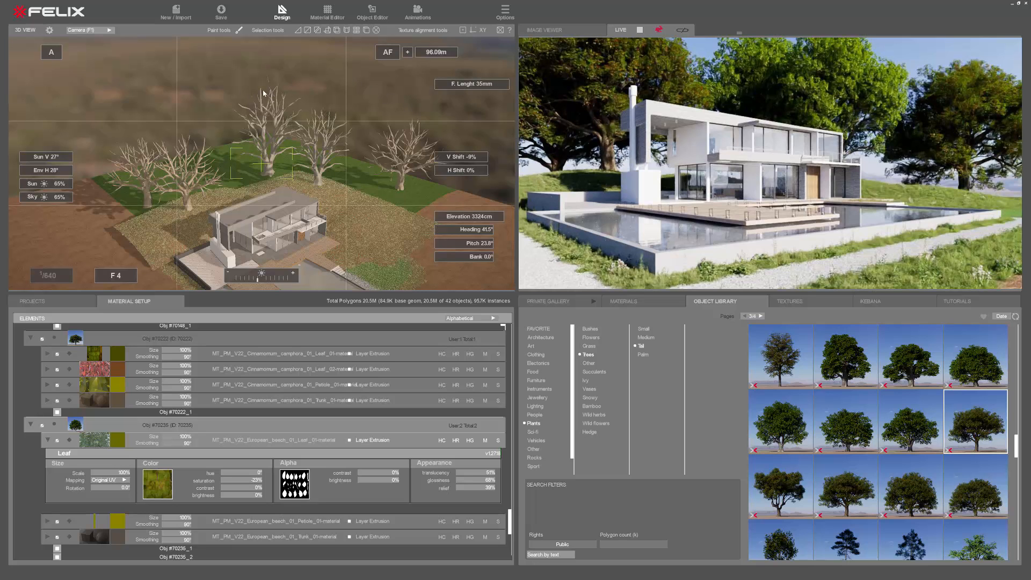
Place a line of 8 slender columnar tall trees from the object library on the bare ground across the pool from the house.
scroll(340, 253, "up", 3)
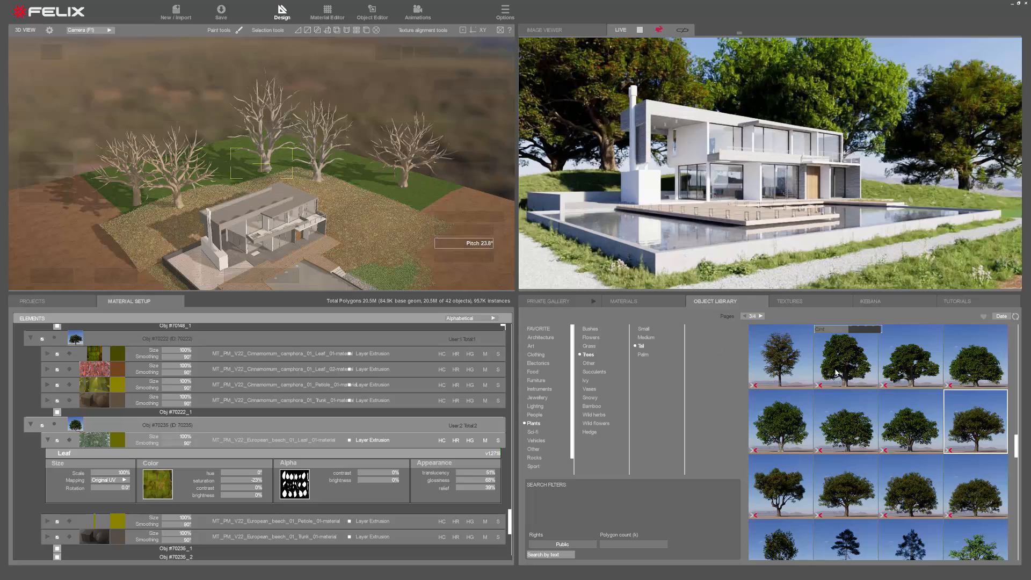
mouse_move(368, 244)
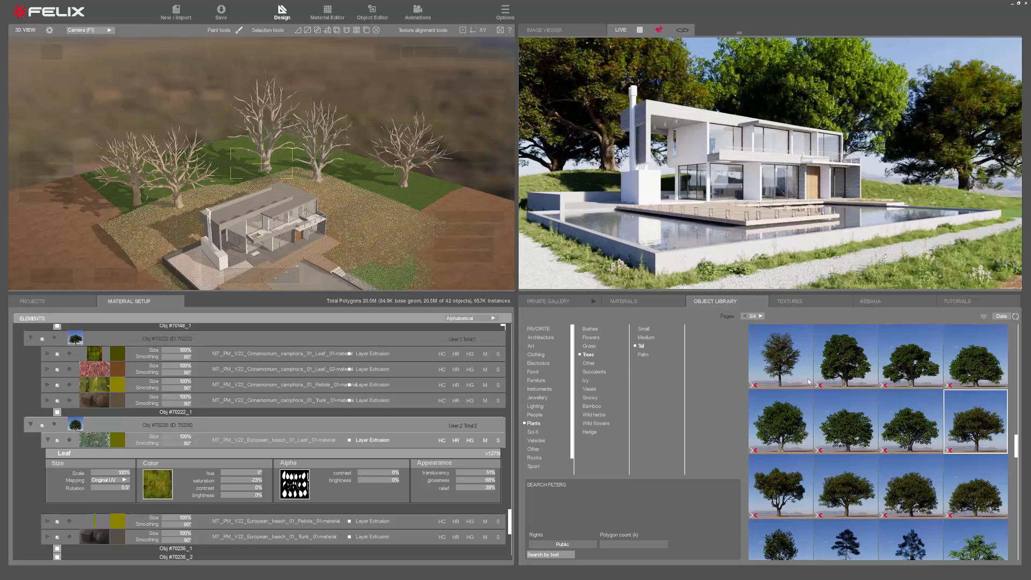
scroll(915, 380, "up", 5)
scroll(914, 380, "up", 6)
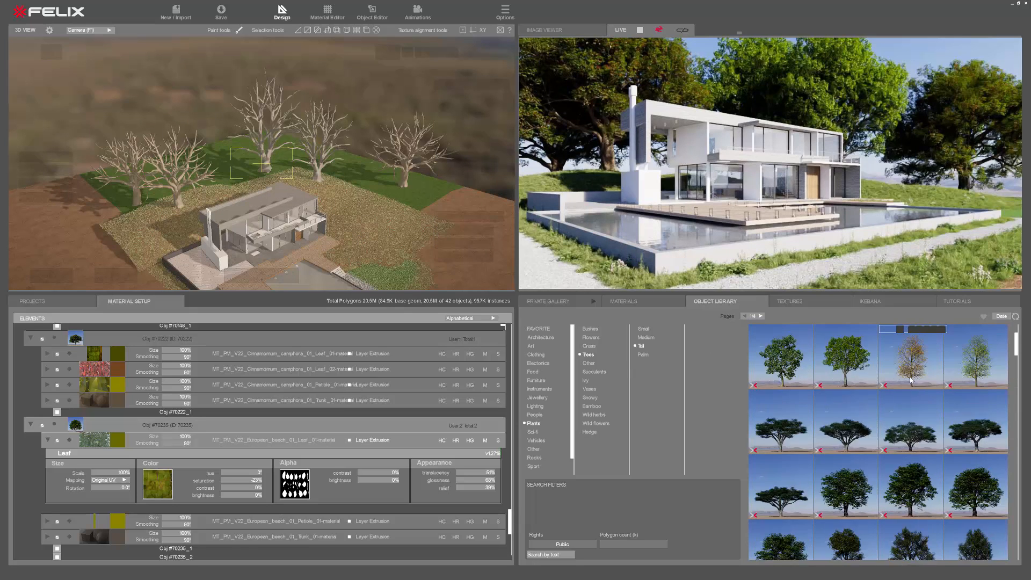
middle_click_drag(355, 229, 321, 172)
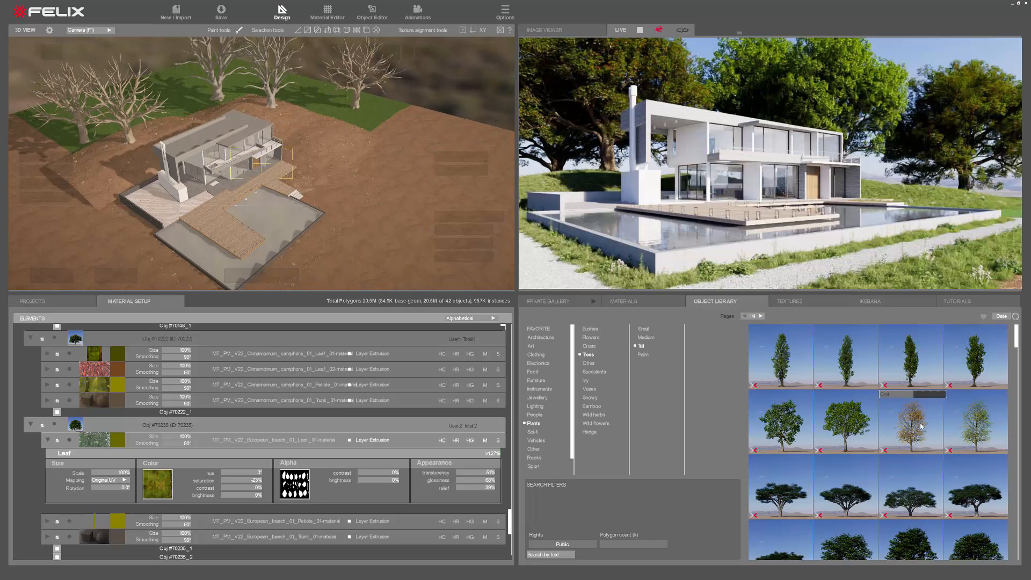
left_click(965, 374)
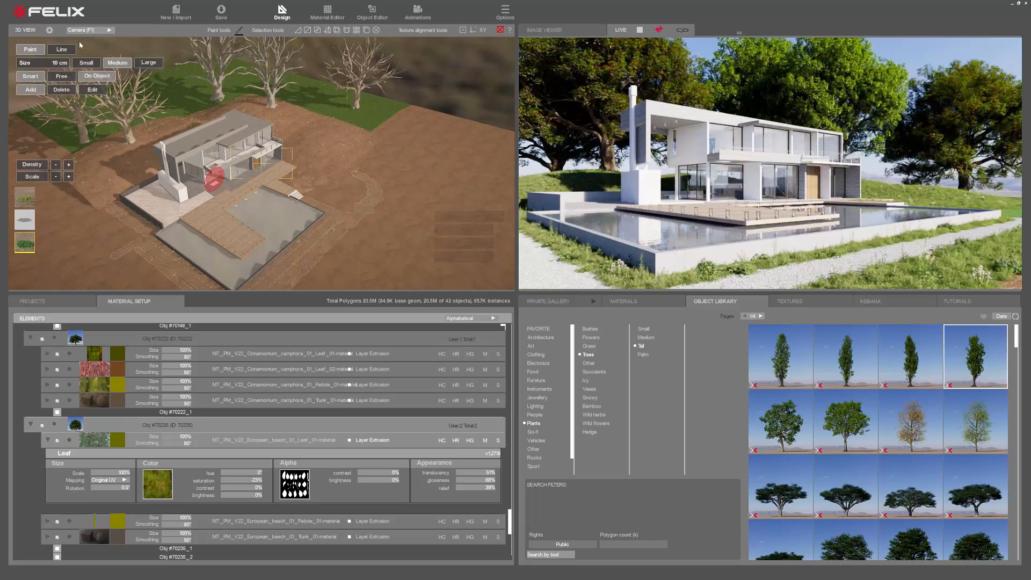
left_click(97, 51)
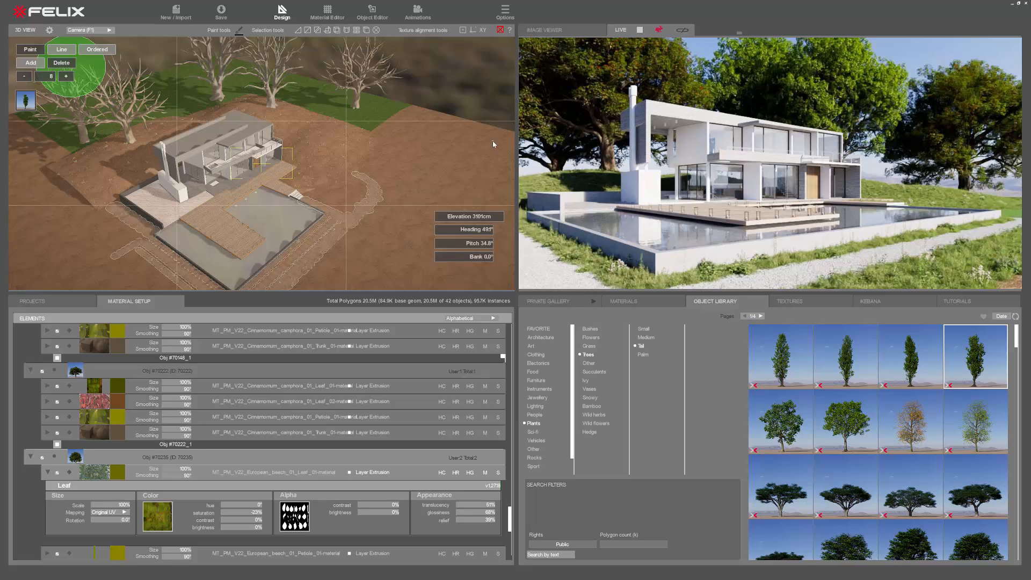
left_click_drag(330, 308, 330, 309)
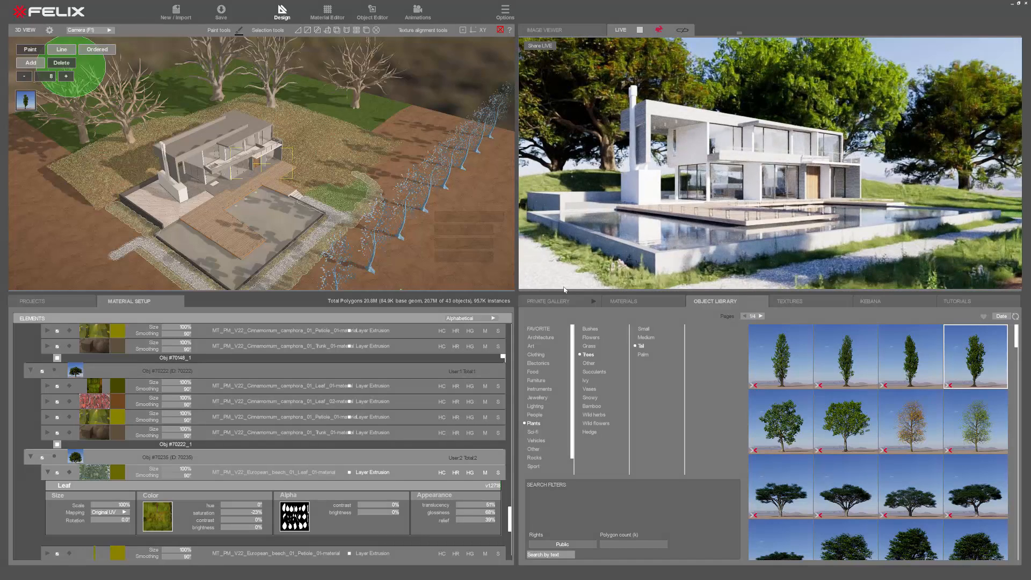
Extend the columnar tree row with a second line of 8 trees running past the gravel path's near end.
scroll(376, 161, "down", 10)
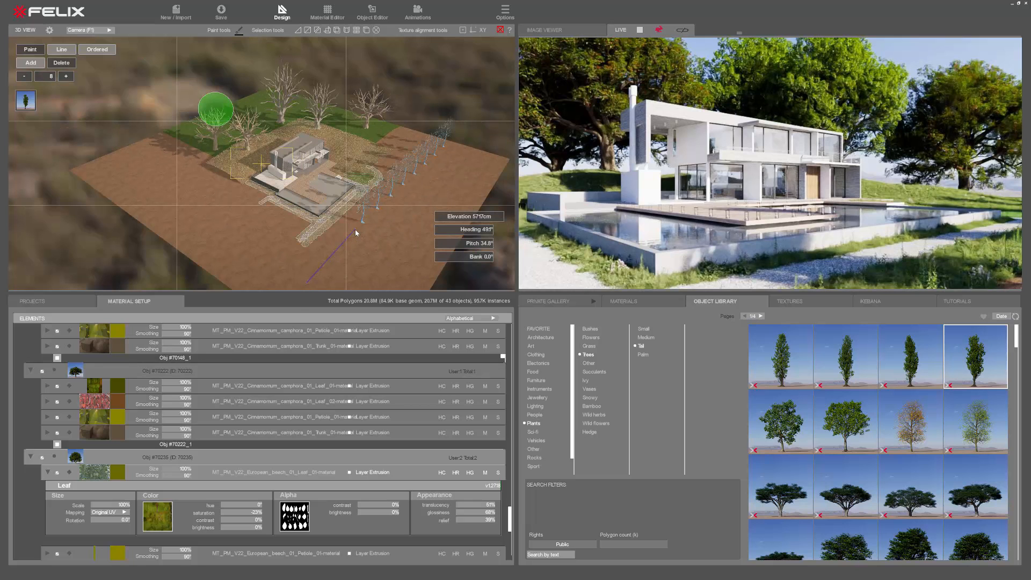
left_click(356, 233)
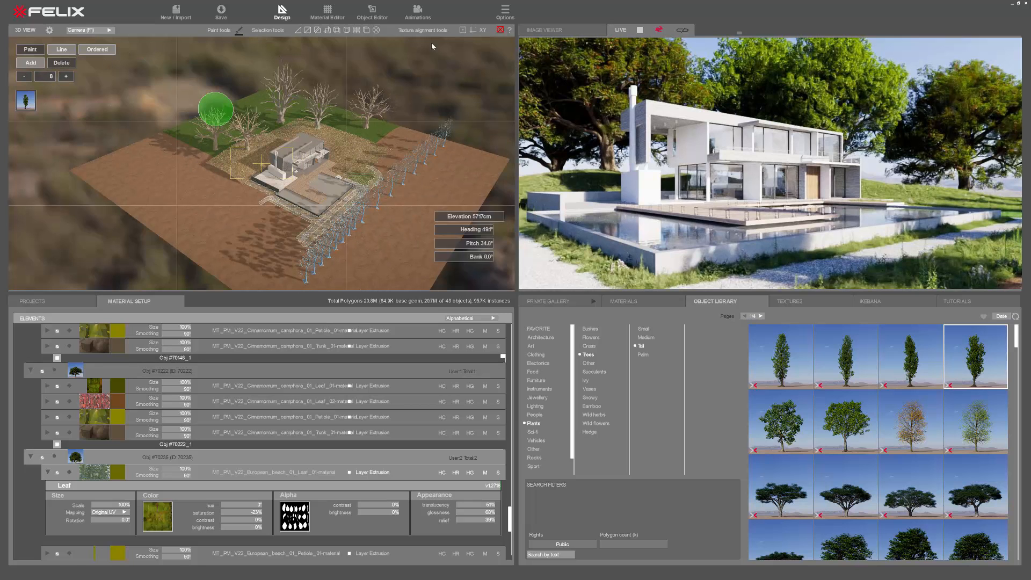
left_click(501, 30)
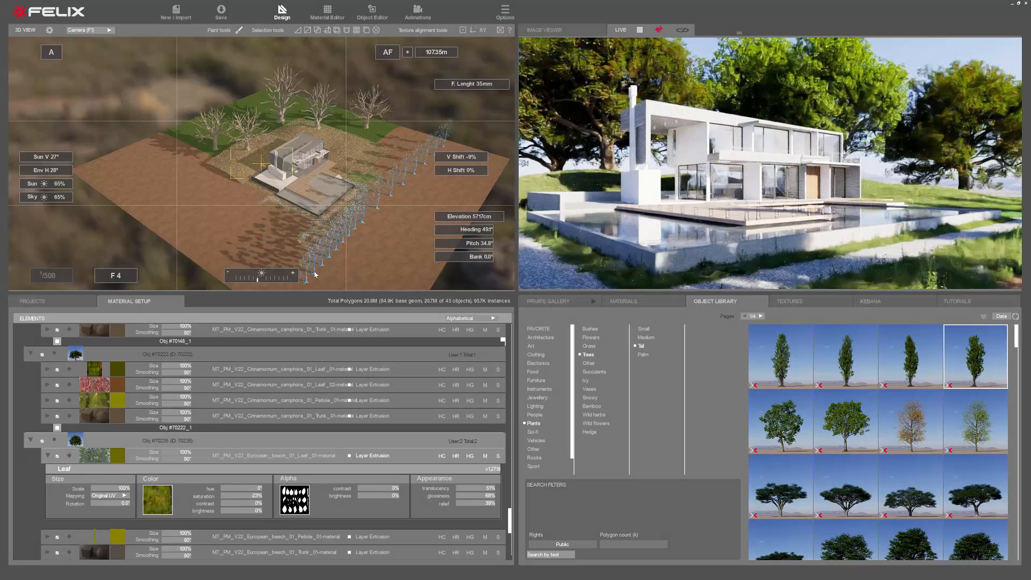
Delete several columnar trees to thin out the densely planted near section of the row.
left_click(316, 275)
scroll(357, 238, "up", 2)
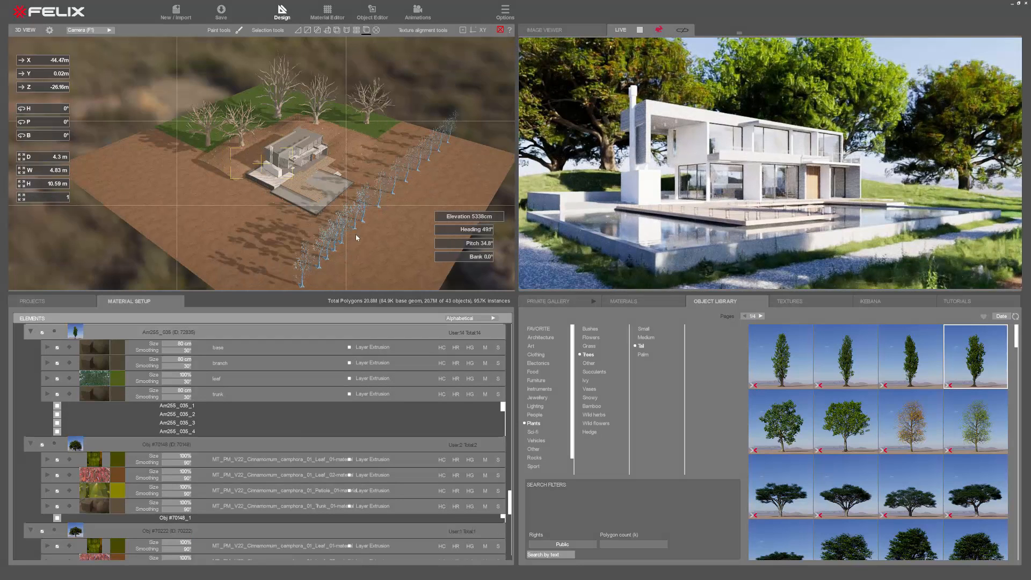
scroll(339, 248, "up", 3)
key("Delete")
left_click(314, 275)
key("Delete")
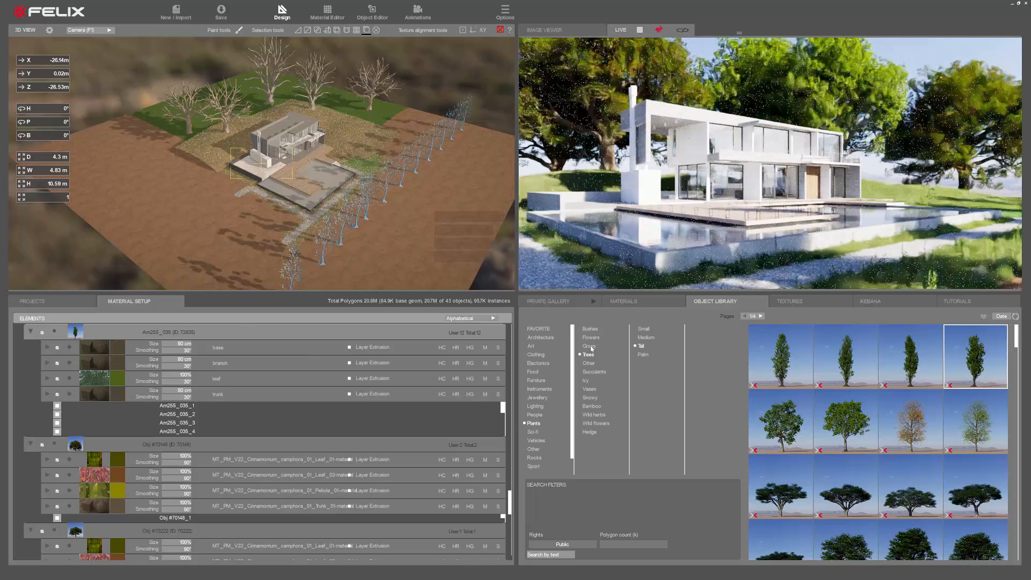
Paint leafy bushes from the library's Bushes category under the chimney-side trees, using the Small 10 cm brush.
left_click(587, 327)
scroll(217, 145, "up", 5)
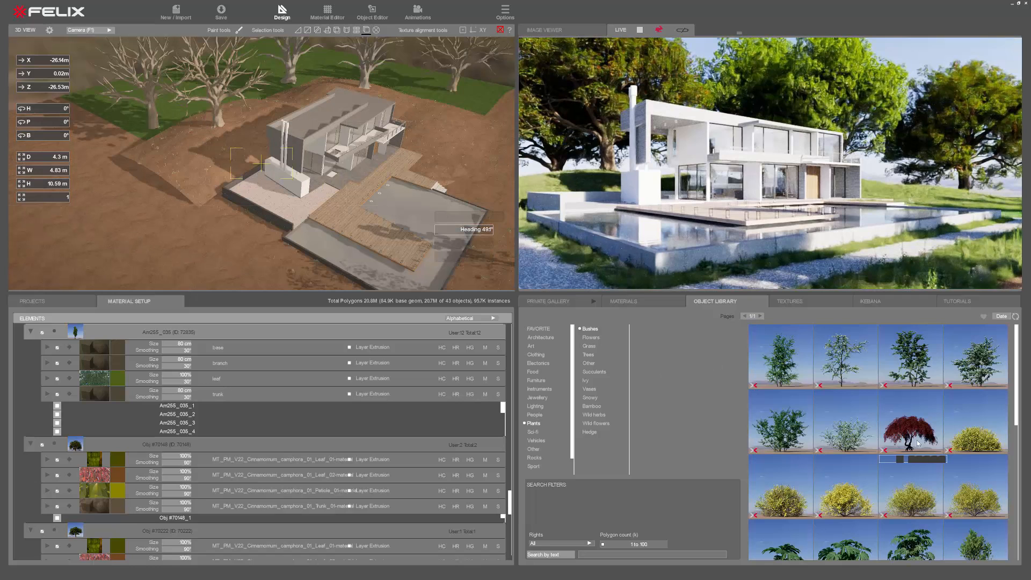
left_click(238, 30)
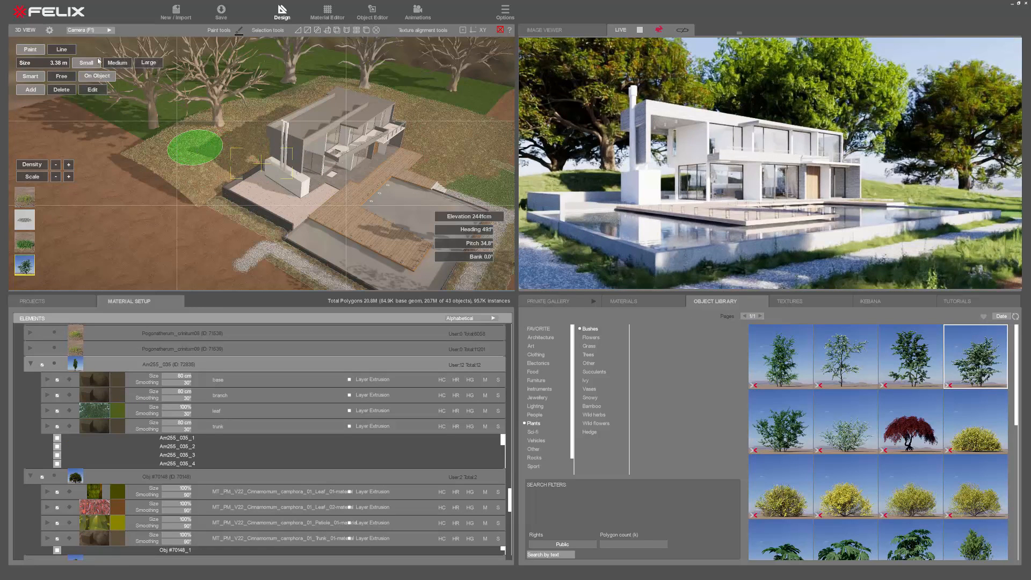
scroll(195, 153, "up", 2)
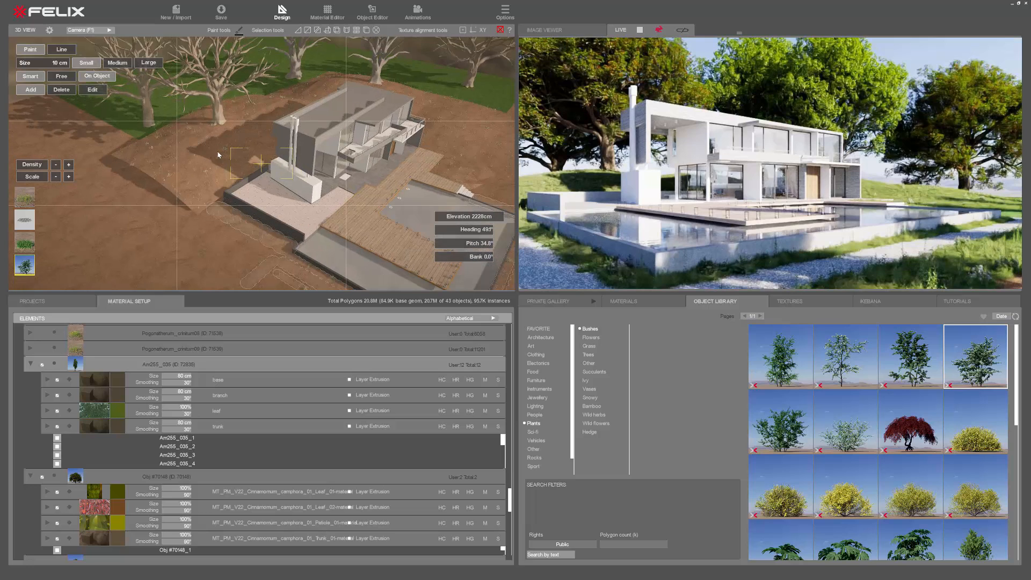
left_click(179, 161)
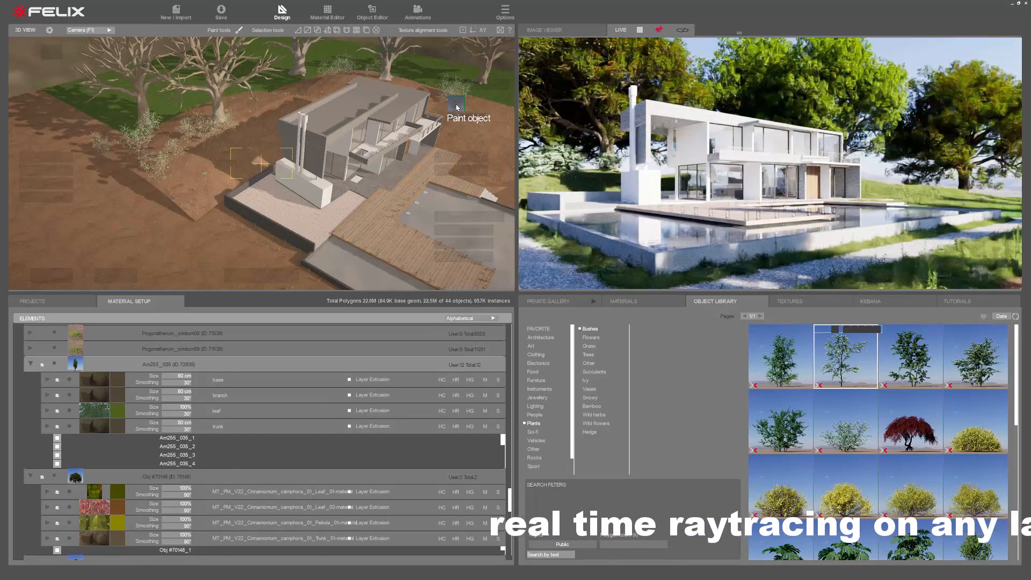
Position a Crataegus monogyna bush on the grass beyond the entrance end of the house at X 20.92 m, Z -3.51 m.
scroll(462, 115, "up", 5)
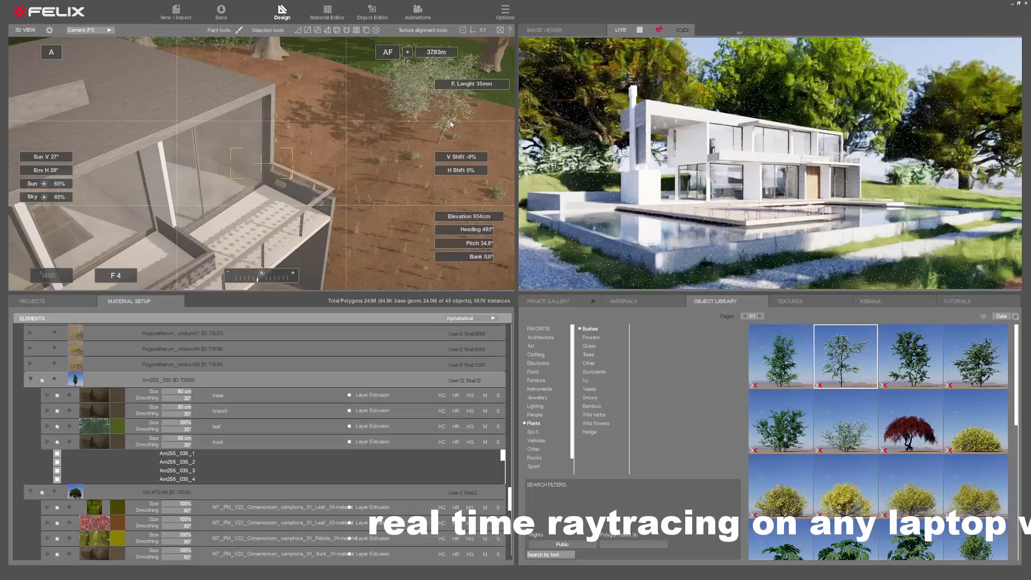
left_click(440, 126)
left_click_drag(440, 126, 427, 114)
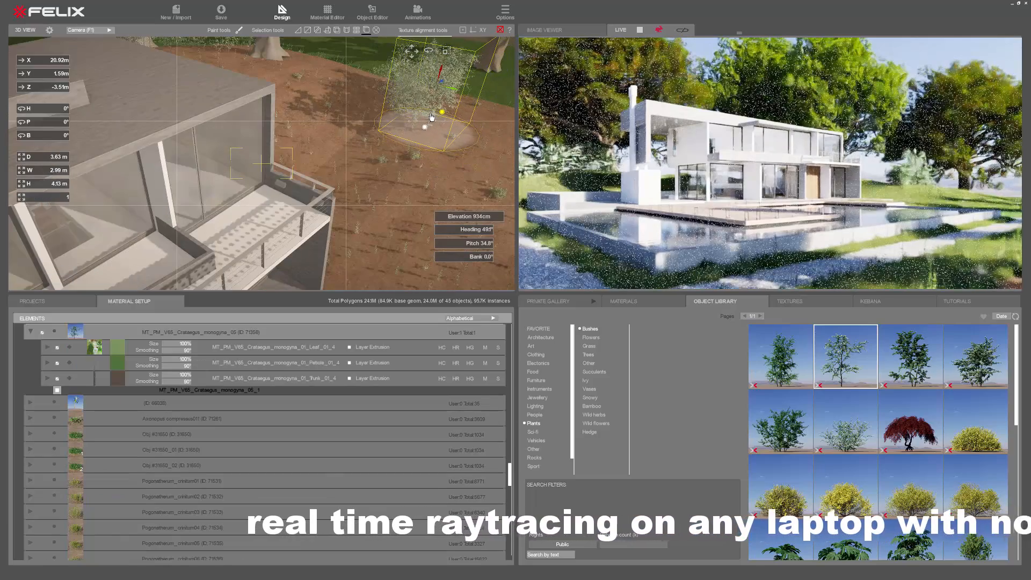
scroll(456, 171, "down", 6)
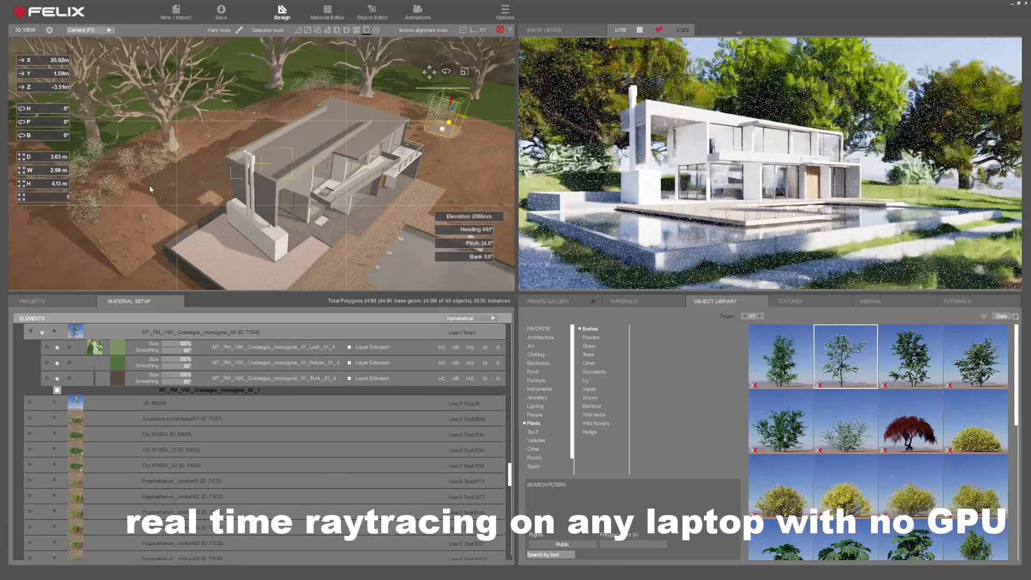
Add two more Crataegus monogyna bushes among the chimney-side shrubs, rotating the second to H 66.4°, P 180° and B 180°.
scroll(161, 186, "up", 4)
scroll(170, 186, "up", 3)
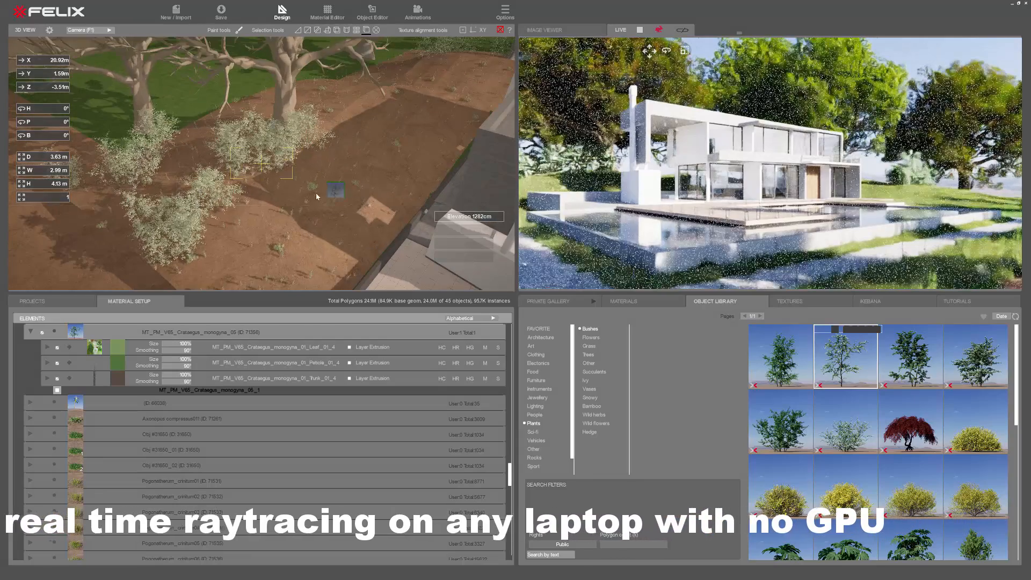
left_click(238, 217)
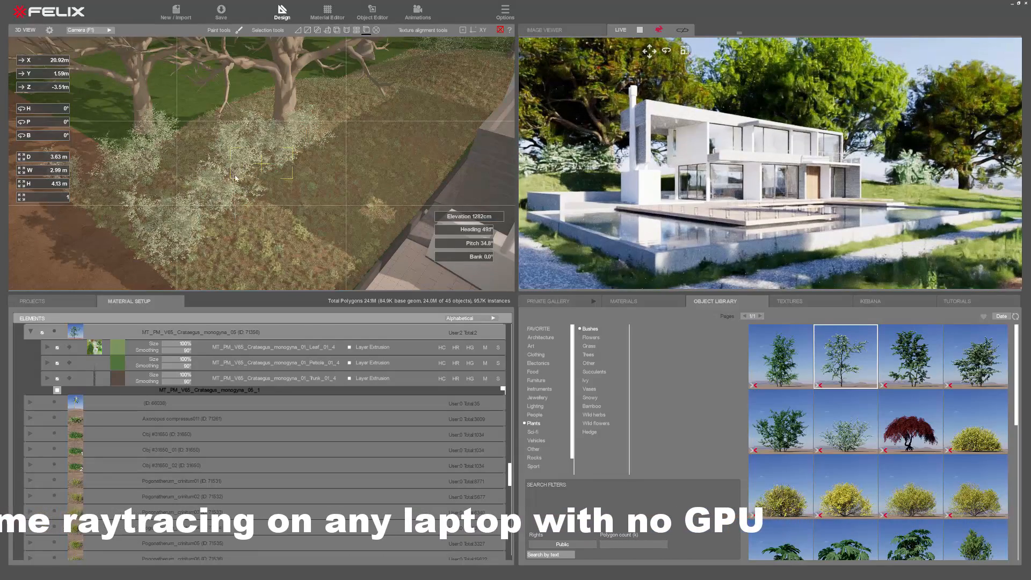
left_click_drag(238, 217, 232, 219)
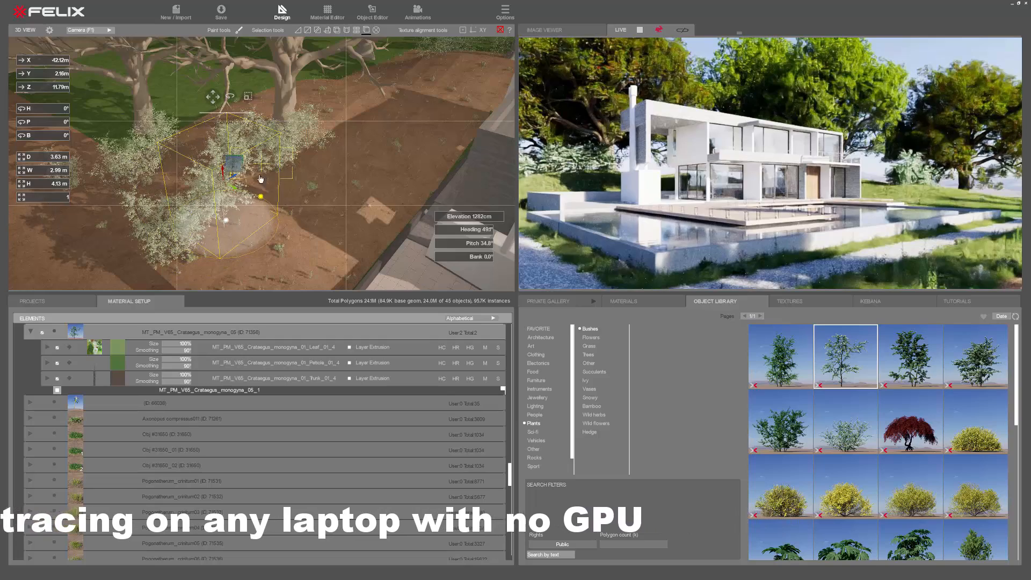
left_click(280, 159)
right_click_drag(280, 159, 277, 161)
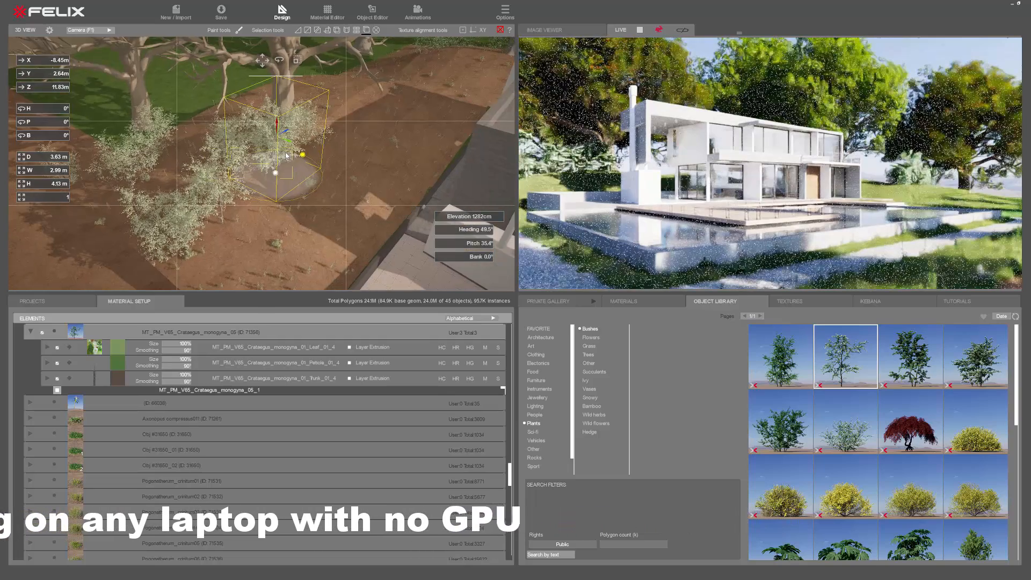
left_click_drag(302, 156, 188, 163)
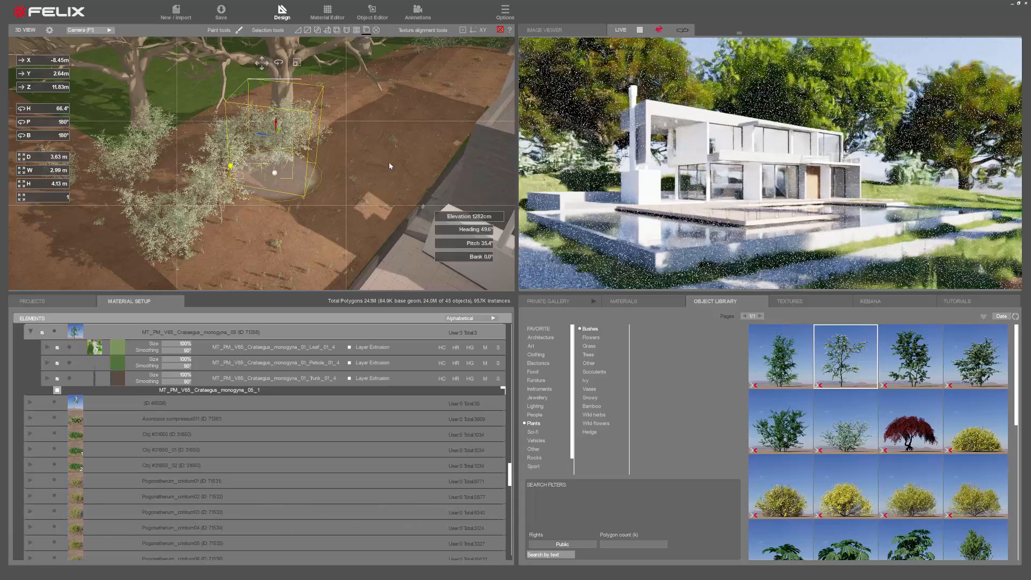
Return the 3D view to the live render camera at 146 cm elevation, and set manual exposure to 1/400 and F 7.1.
left_click(500, 30)
left_click(682, 31)
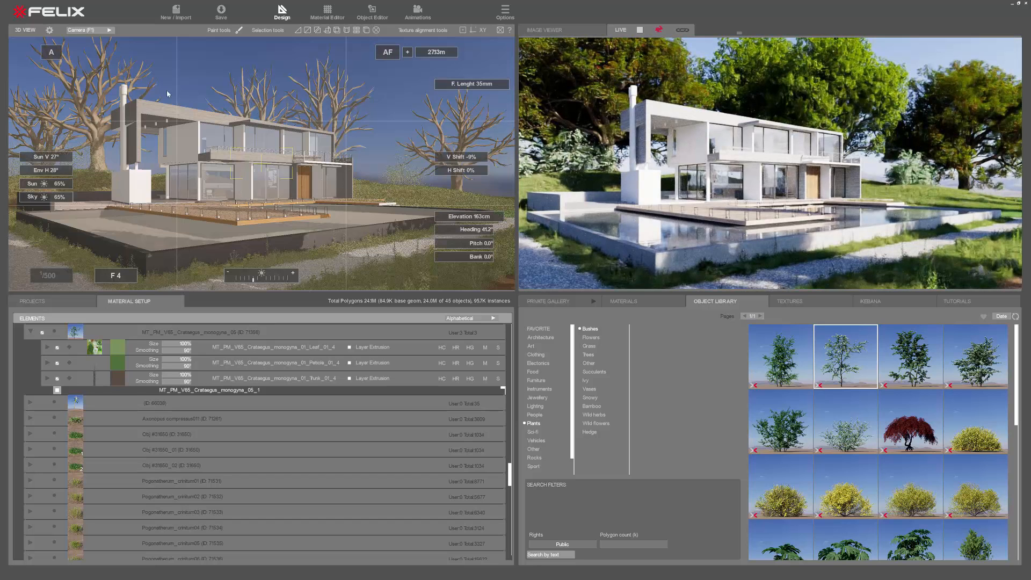
left_click(51, 53)
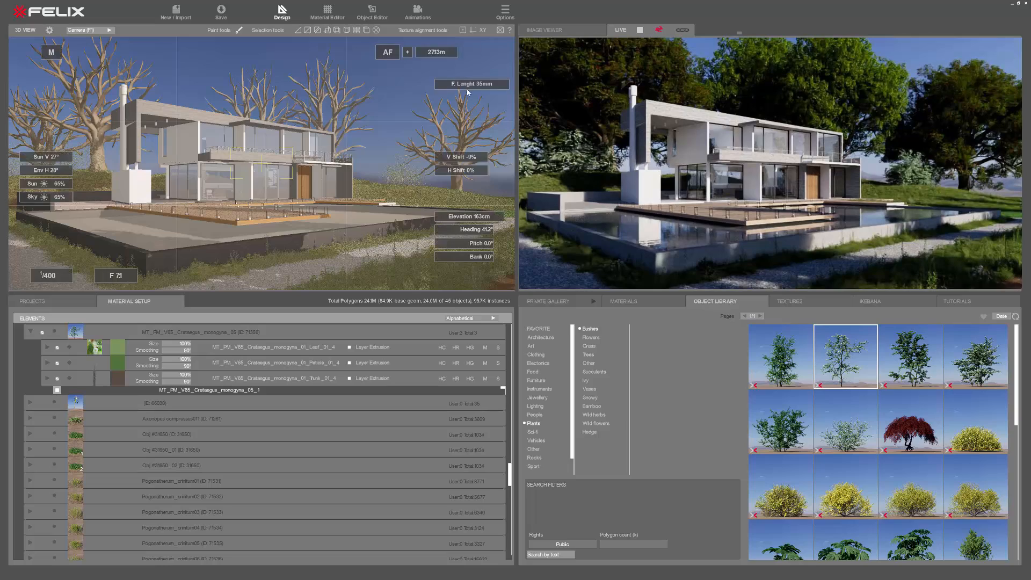
middle_click_drag(239, 277, 239, 247)
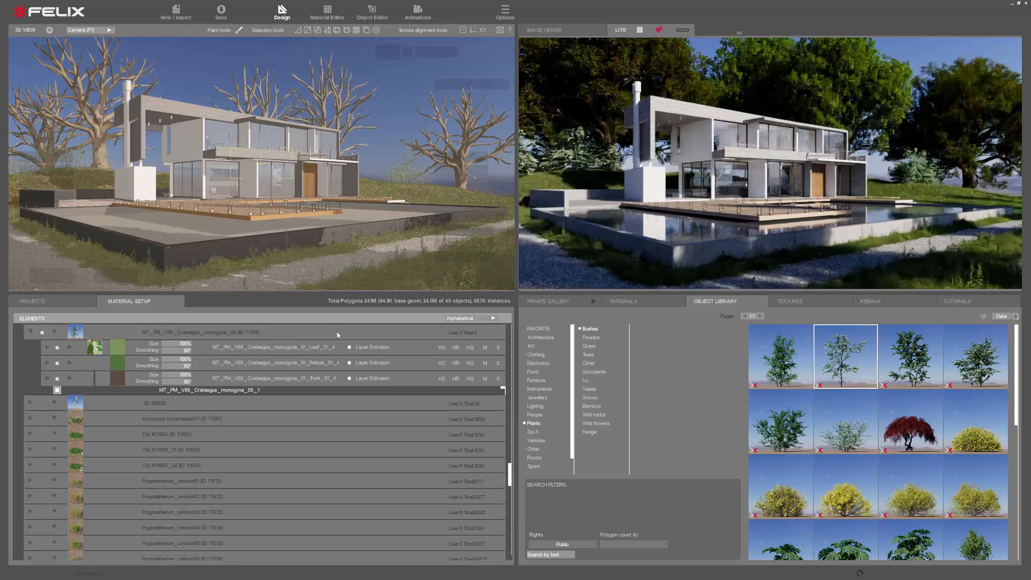
Hide the [Water Dark Blue] material and apply the first broad-leaf bush preset from Ikebana's Bushes category to the pool floor.
left_click(884, 303)
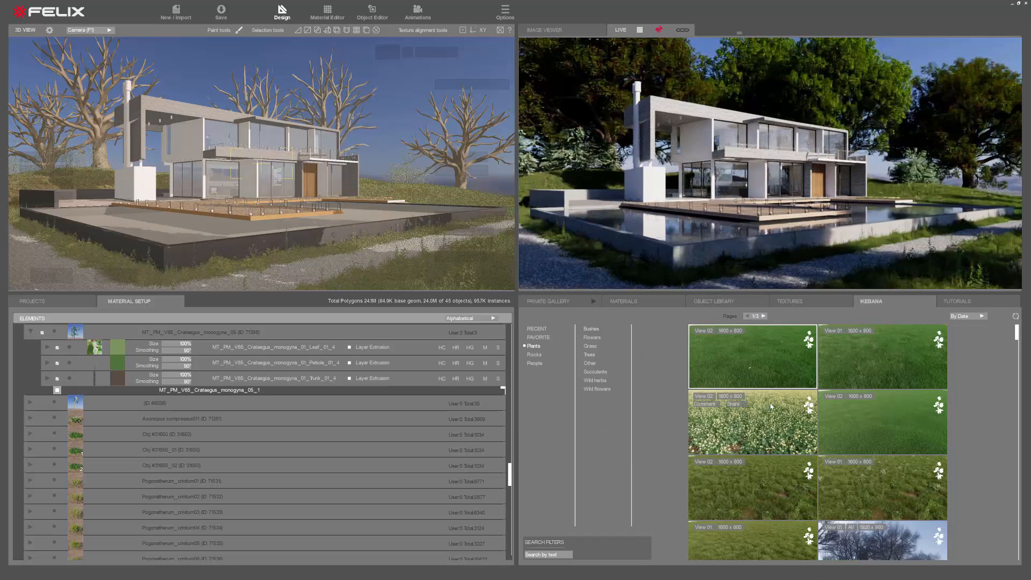
left_click(593, 329)
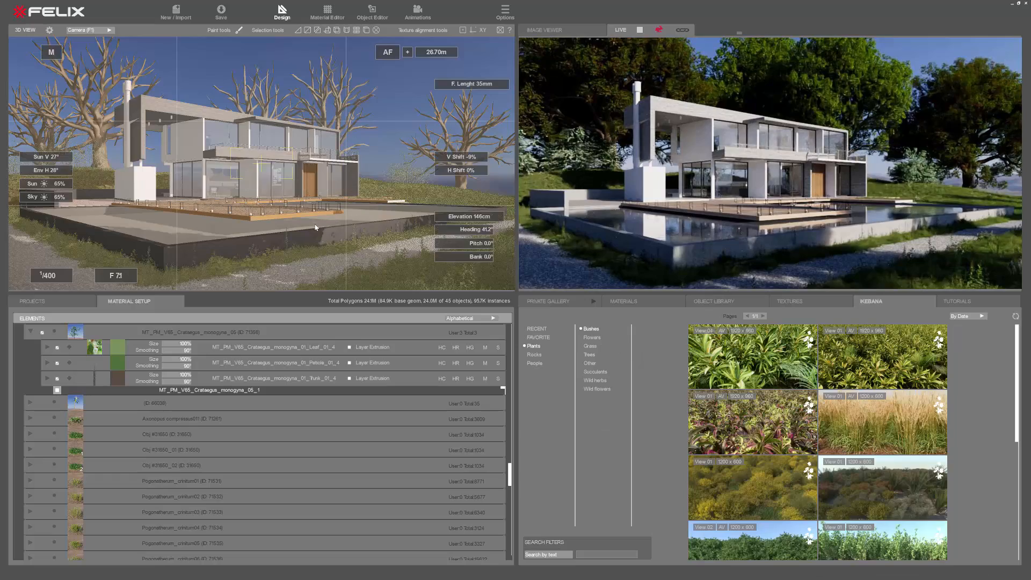
middle_click_drag(313, 231, 339, 255)
scroll(215, 208, "down", 4)
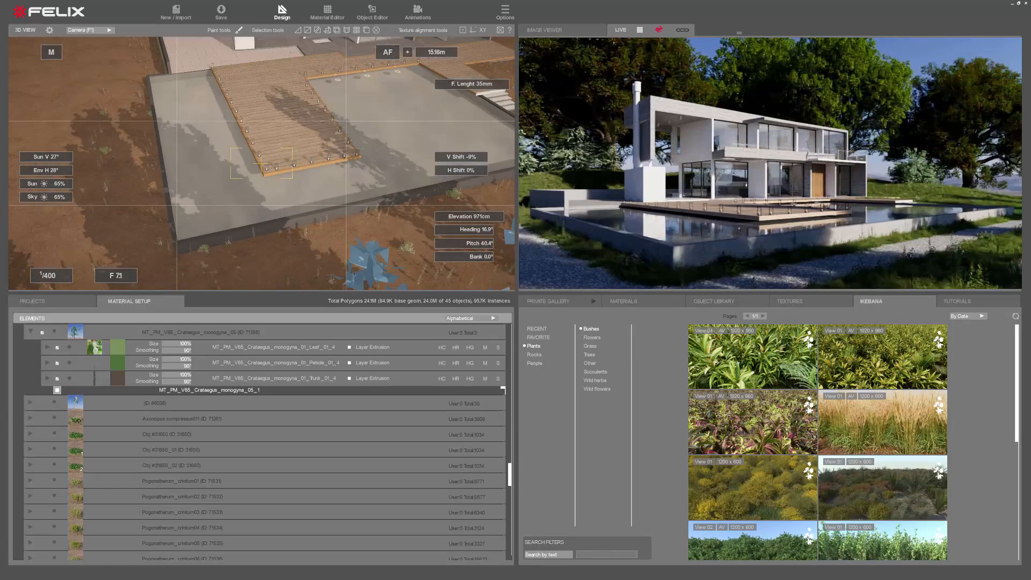
left_click(216, 207)
left_click(35, 332)
left_click_drag(709, 345, 167, 264)
Paint clumps of the broad-leaf bushes with a 30 cm brush along the pool's outer edges and the sides of the wooden deck.
middle_click_drag(168, 264, 144, 279)
left_click(240, 30)
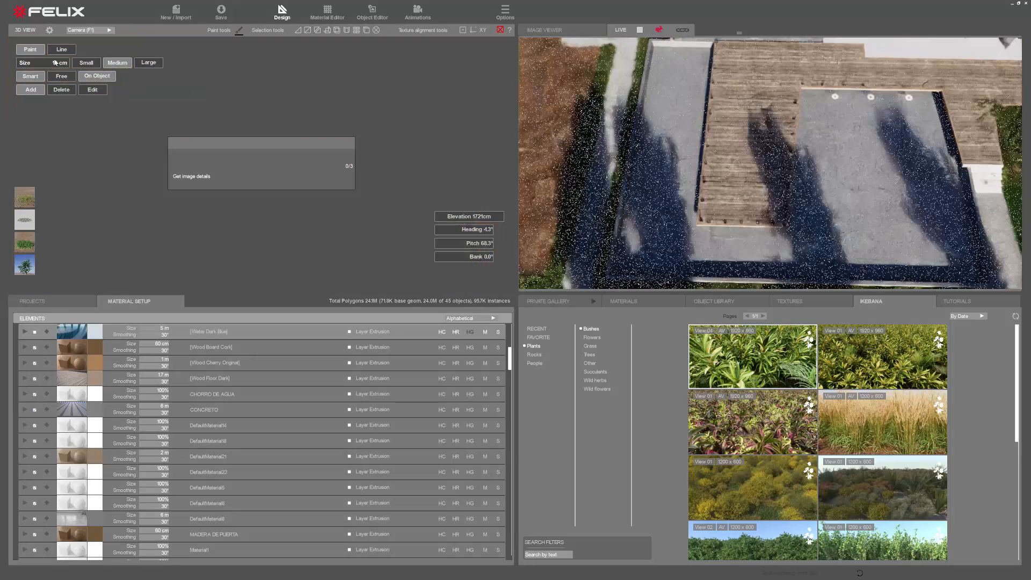
left_click(62, 50)
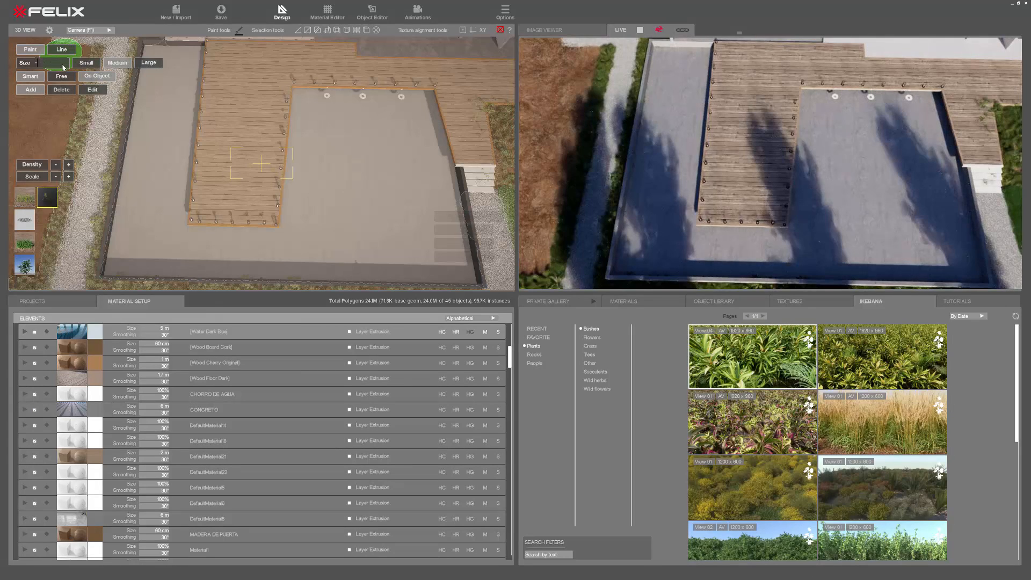
left_click(151, 53)
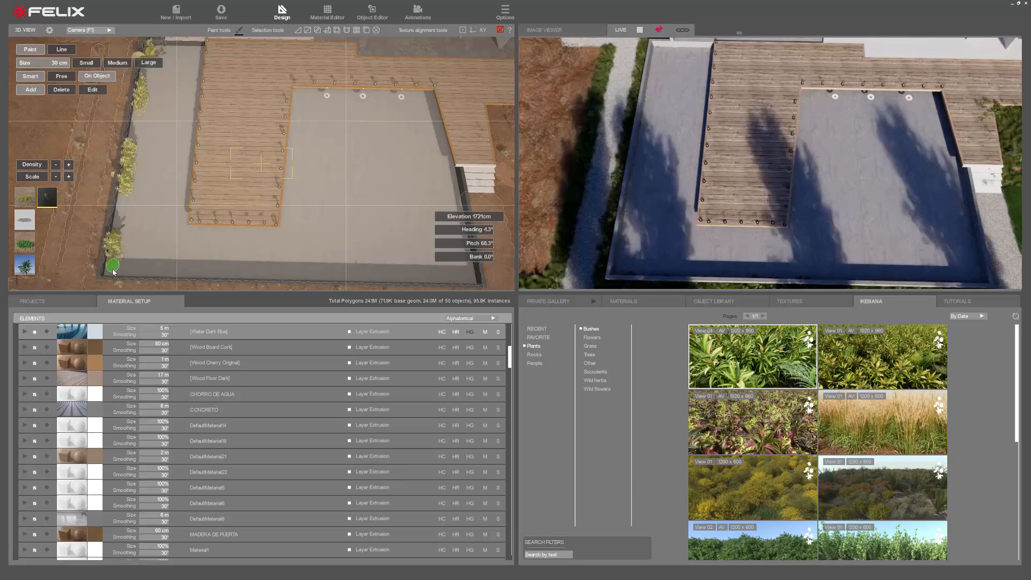
left_click_drag(134, 277, 301, 266)
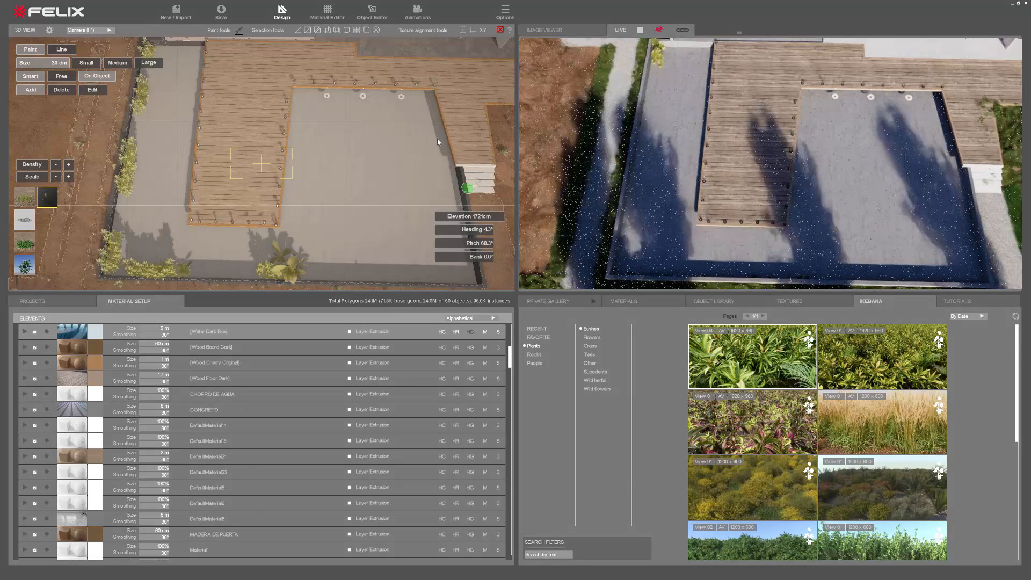
left_click_drag(195, 62, 184, 157)
left_click_drag(297, 111, 294, 158)
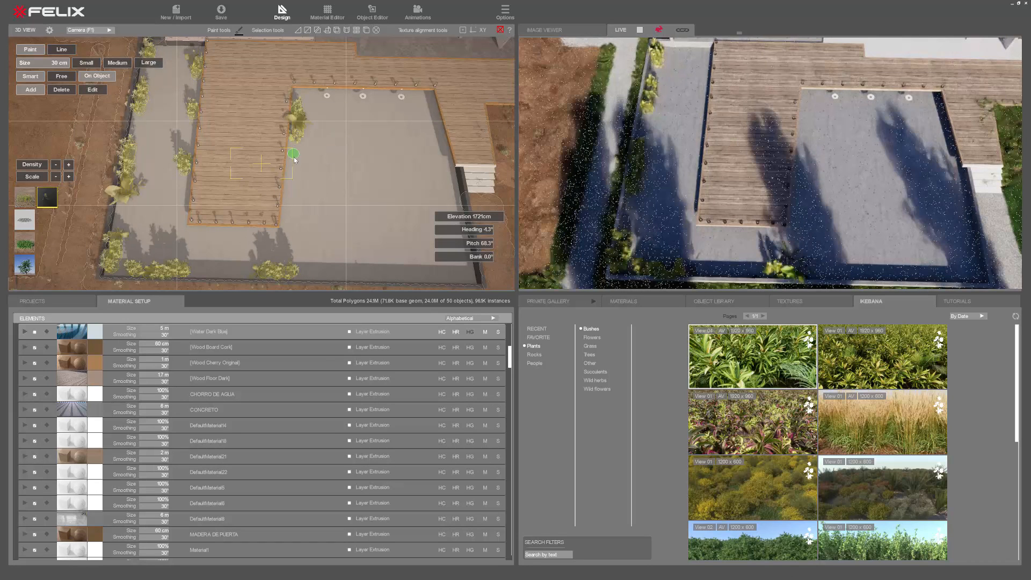
left_click_drag(349, 277, 474, 277)
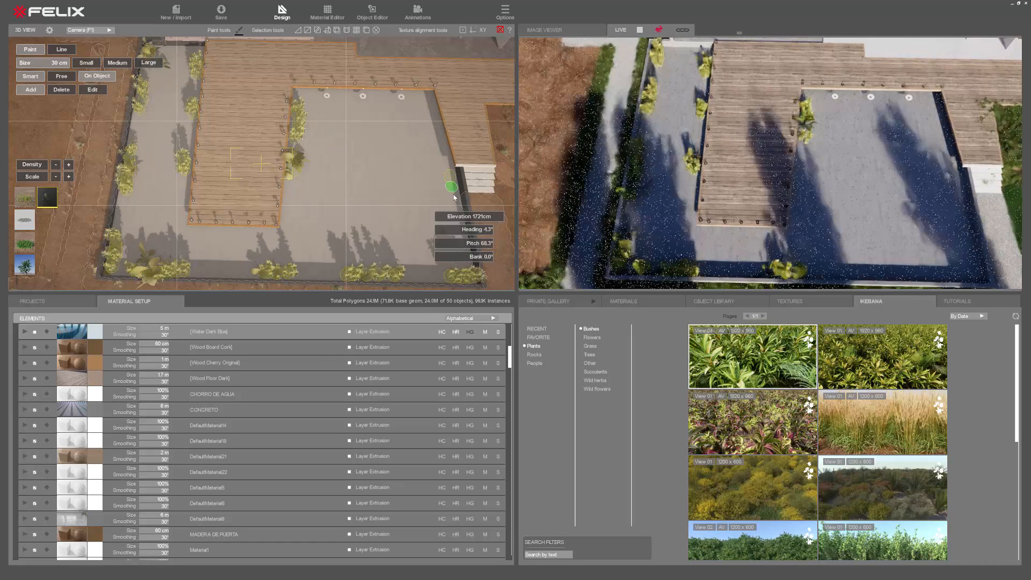
Paint clumps of the tall slender-stemmed Ikebana bush preset in the pool's corners and beside the deck, then restore the F1 camera view.
scroll(886, 462, "down", 2)
left_click_drag(886, 462, 315, 107)
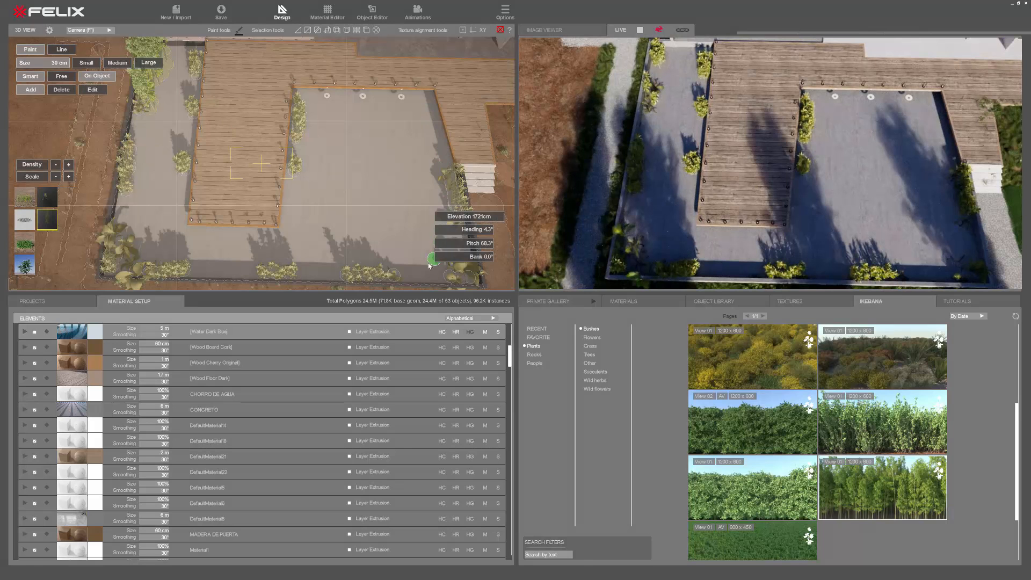
left_click_drag(426, 104, 436, 127)
scroll(213, 131, "down", 2)
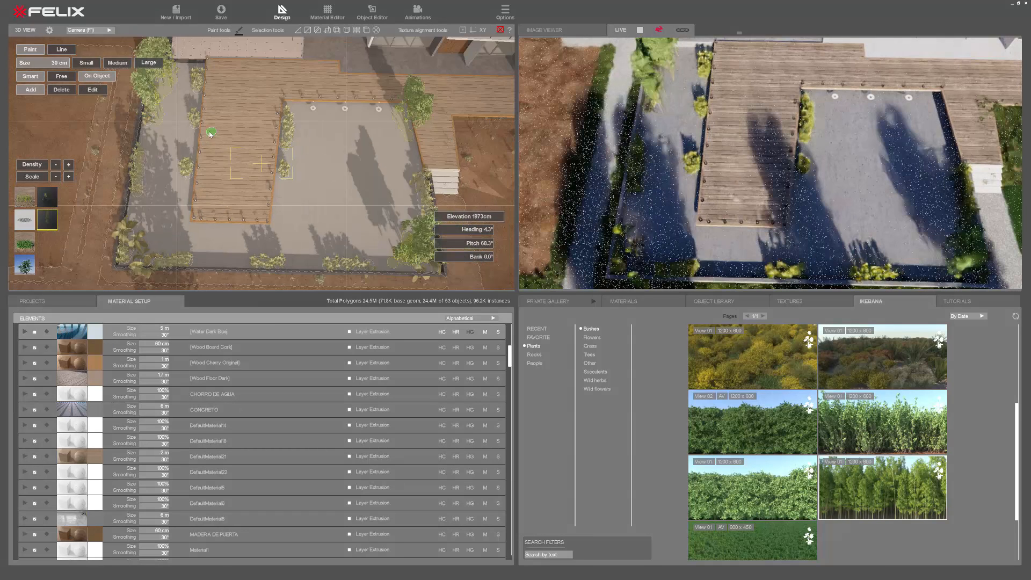
middle_click_drag(214, 132, 198, 171)
scroll(329, 76, "up", 6)
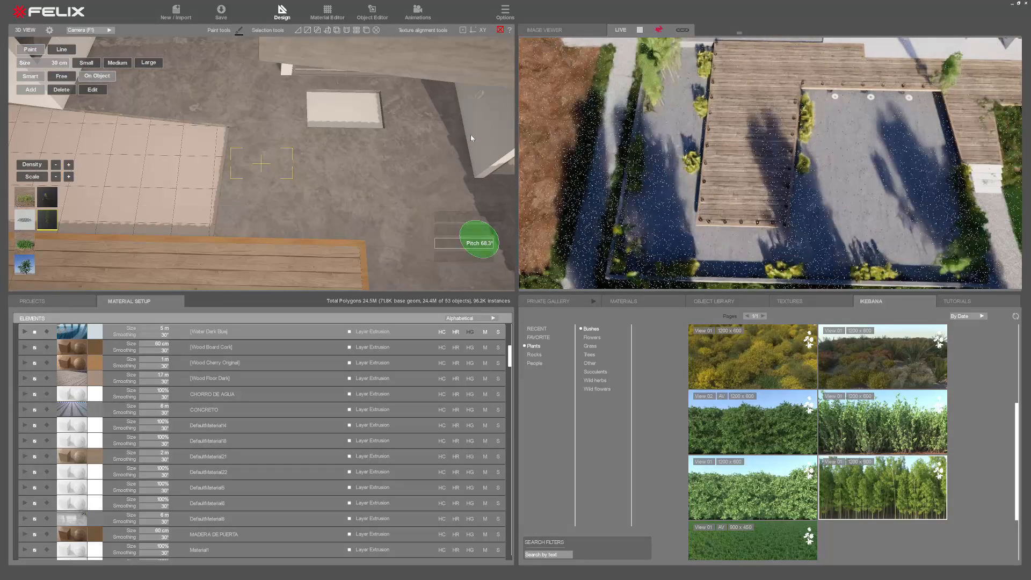
key("F1")
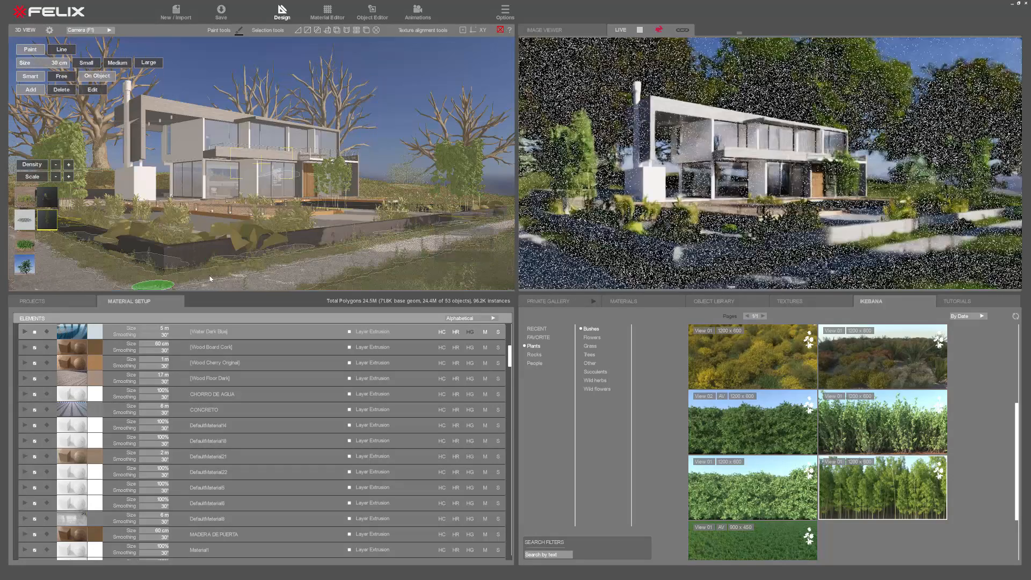
Set the V Offset of the tall slender-stemmed plant paint to -0.5 m.
scroll(204, 392, "down", 5)
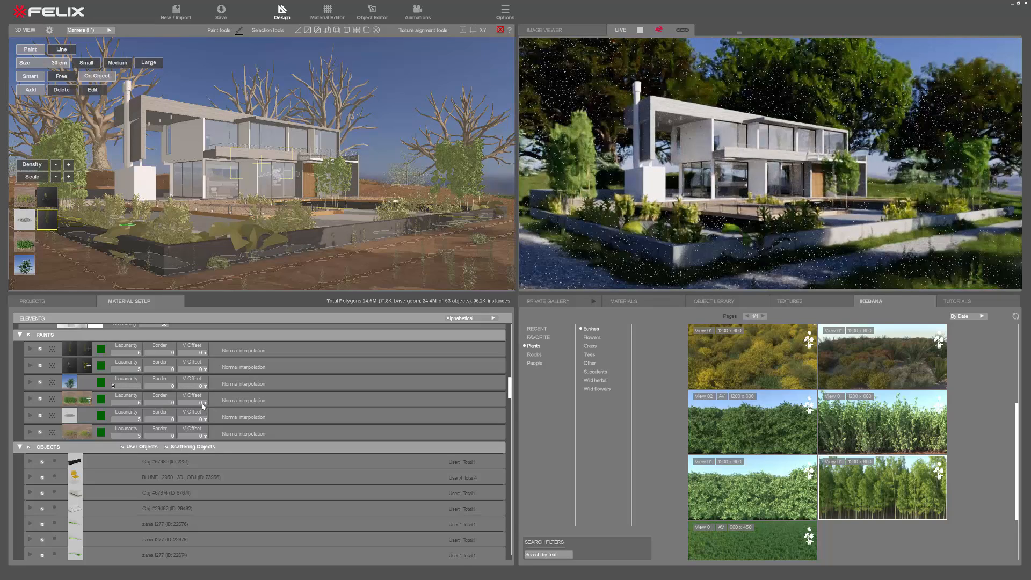
scroll(183, 422, "up", 2)
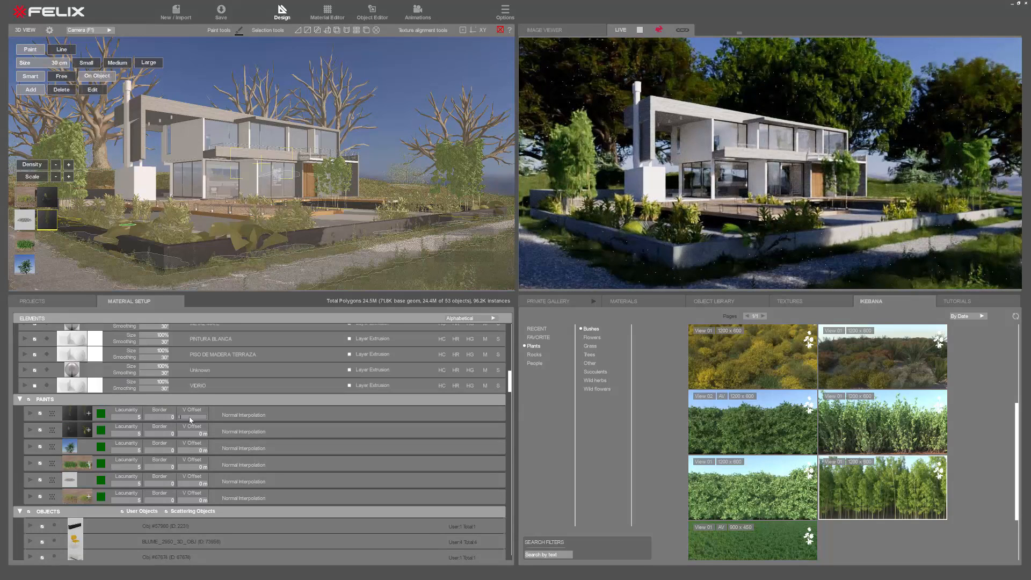
key("Tab")
left_click(203, 418)
type("-0.5")
key("Return")
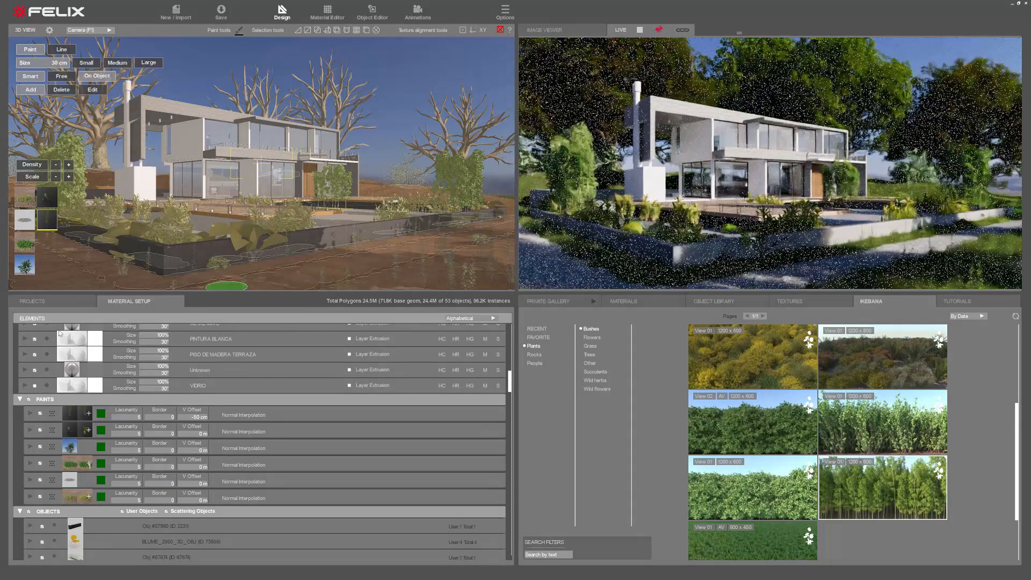
Lower the density of the broad-leaf bush paint in the pool and show the [Water Dark Blue] material again.
left_click(45, 198)
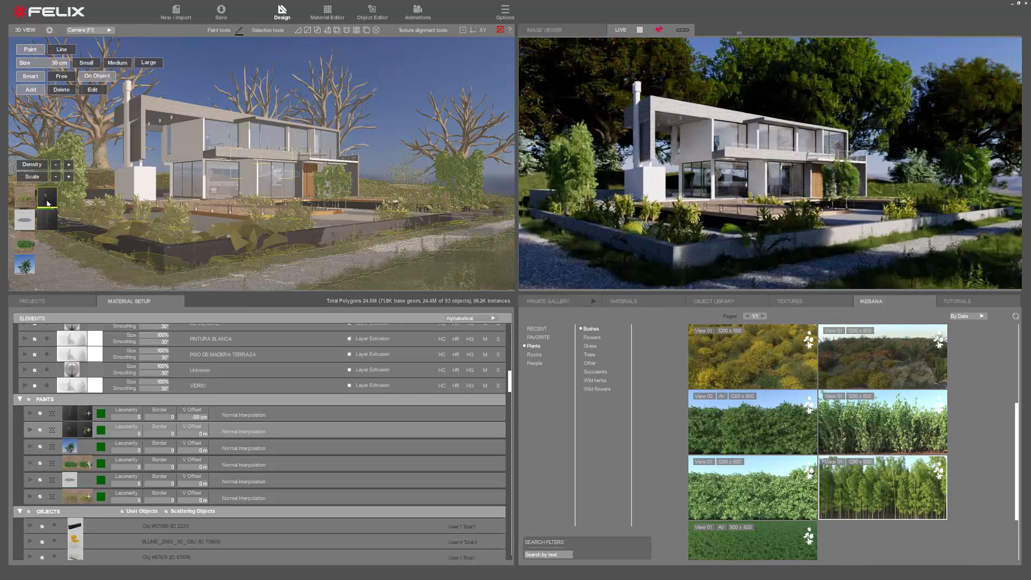
left_click(56, 166)
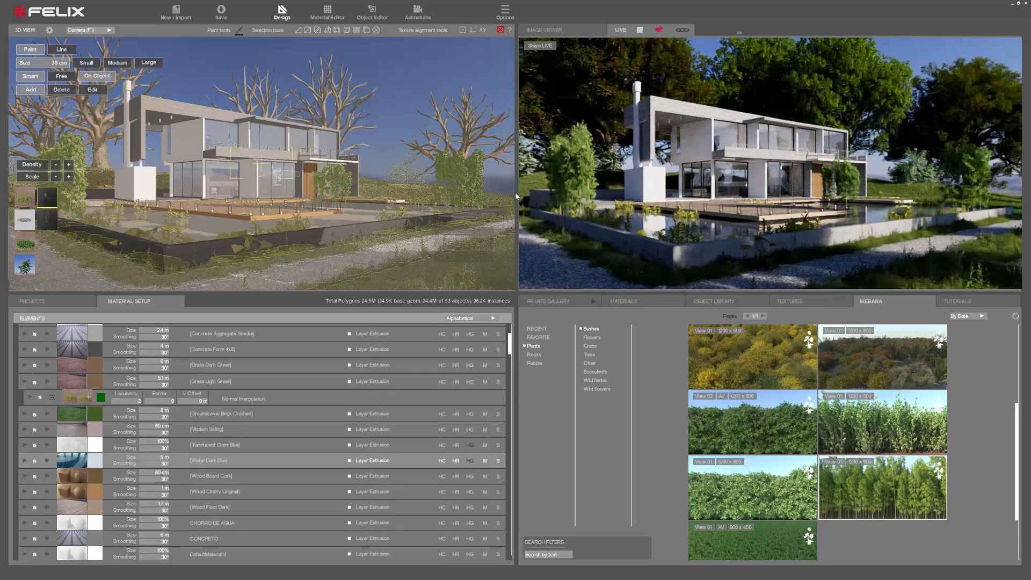
Plant bamboo from the object library's Bamboo category in the terrace planter by the glass wall, positioning one plant at X 4.05 m, Z 4.3 m.
middle_click_drag(257, 177, 220, 226)
scroll(215, 215, "up", 5)
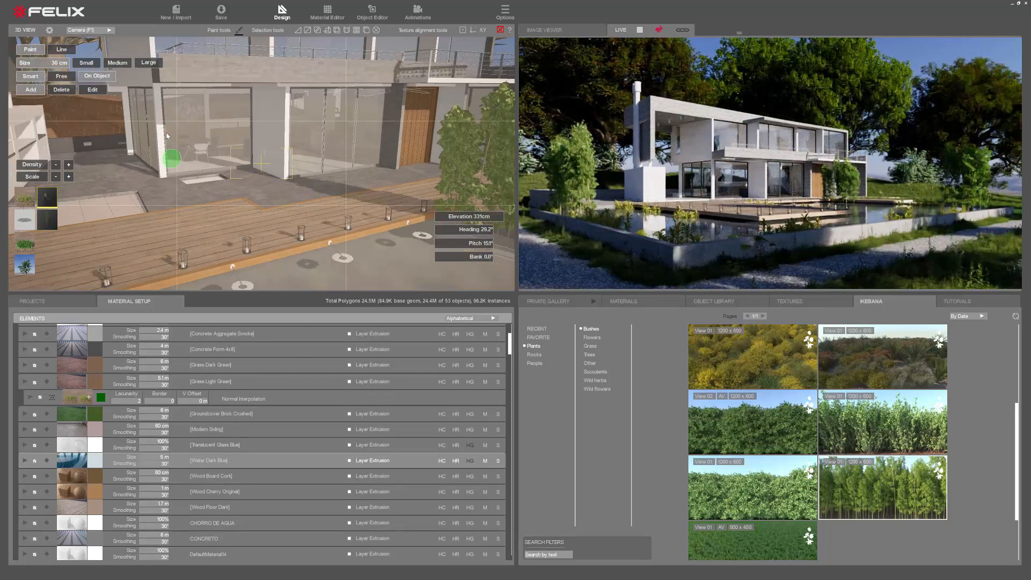
scroll(166, 133, "up", 4)
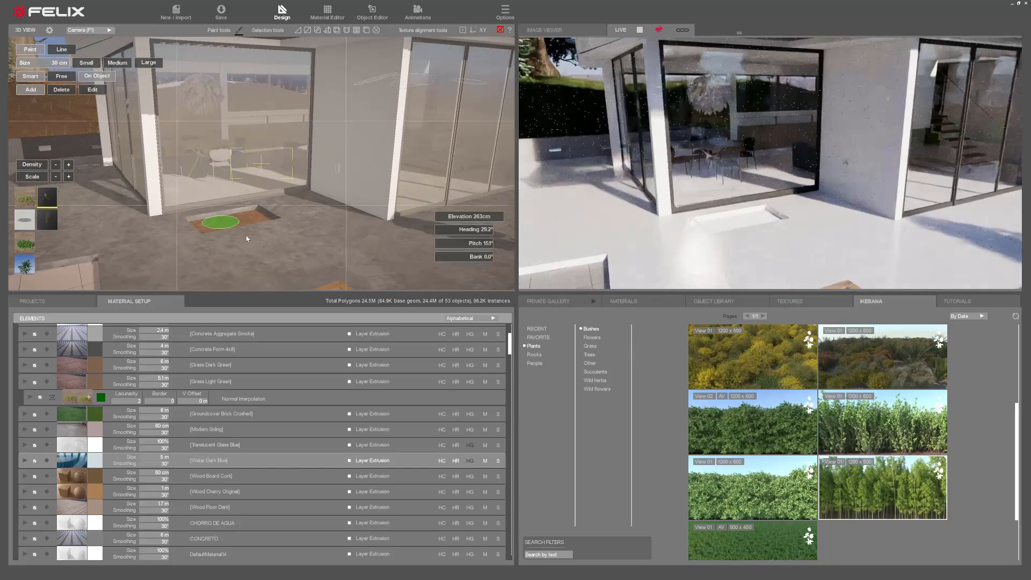
left_click(728, 303)
scroll(913, 474, "down", 1)
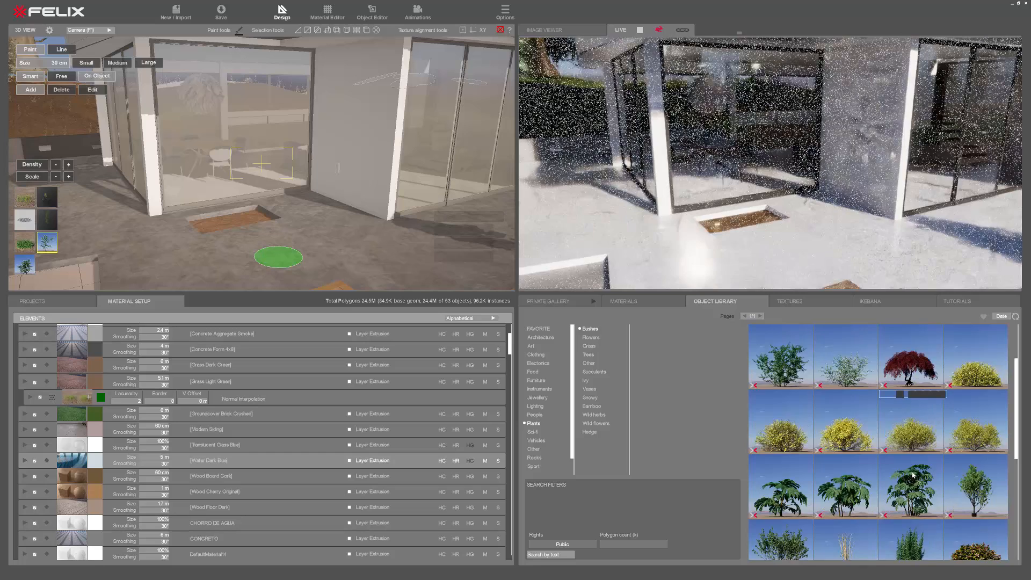
left_click(591, 407)
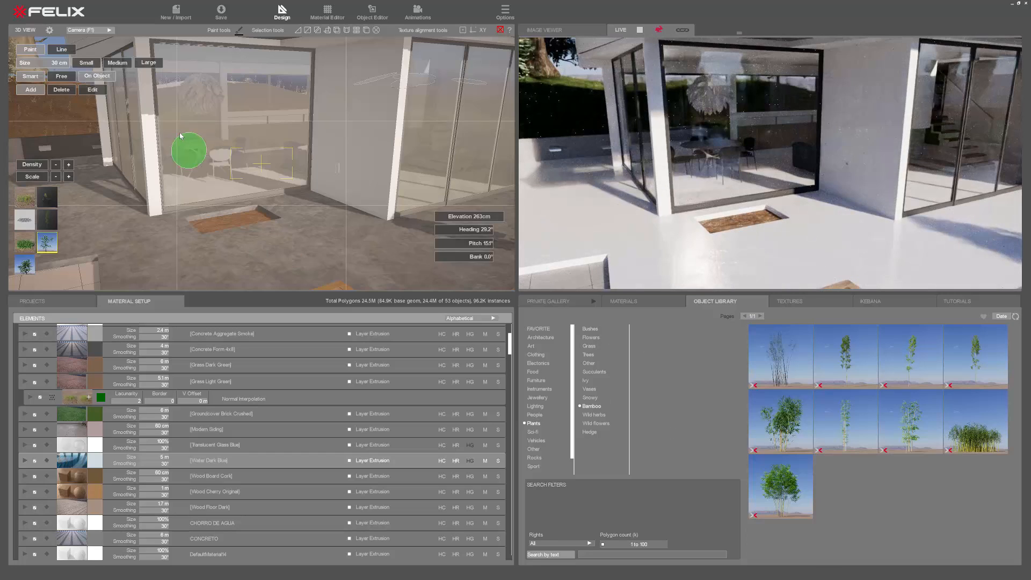
scroll(189, 142, "up", 2)
left_click_drag(894, 343, 230, 239)
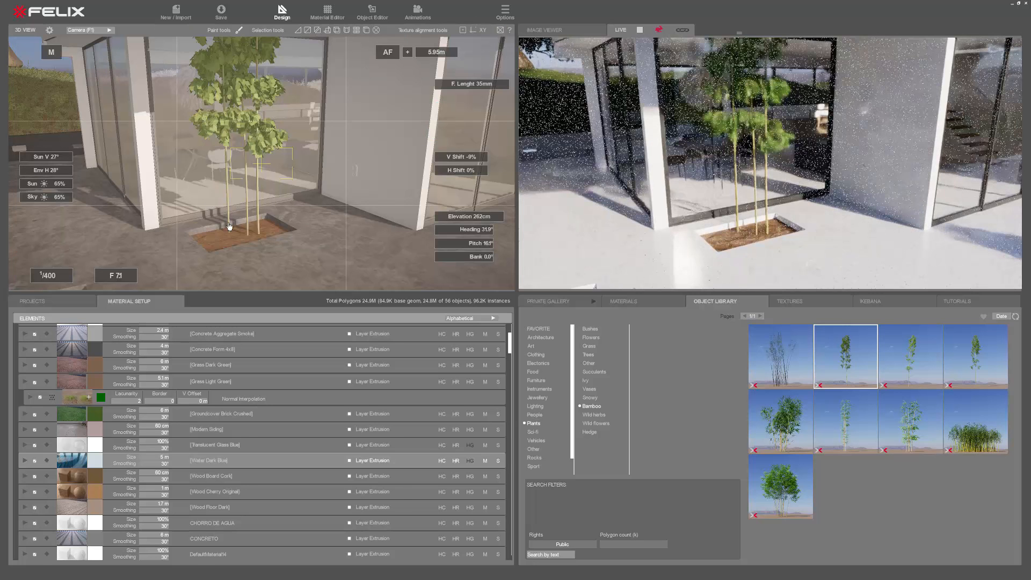
left_click(244, 234)
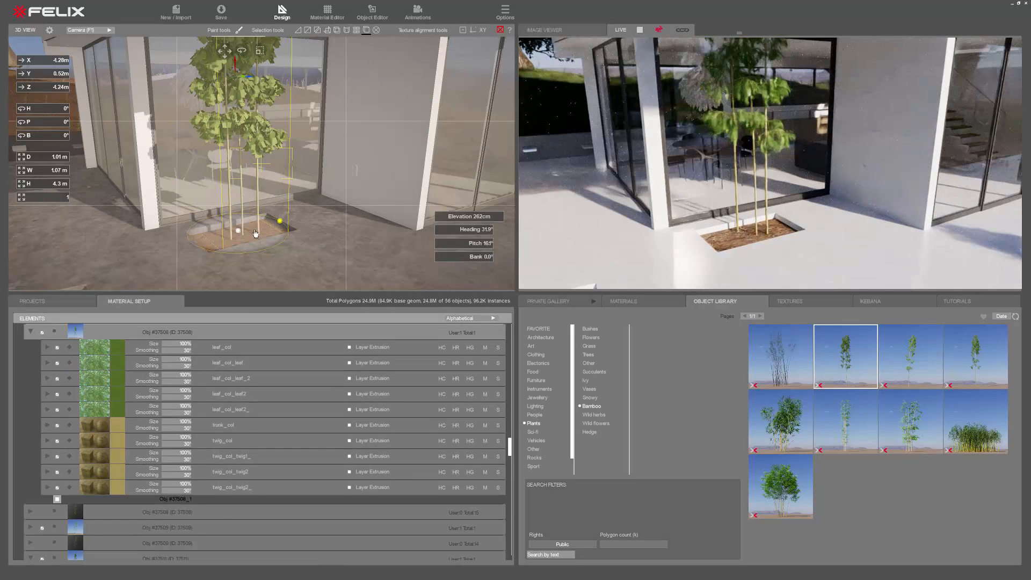
left_click(255, 234)
Cover the terrace planter's soil with a wild grass preset from Ikebana's Grass category.
left_click(870, 301)
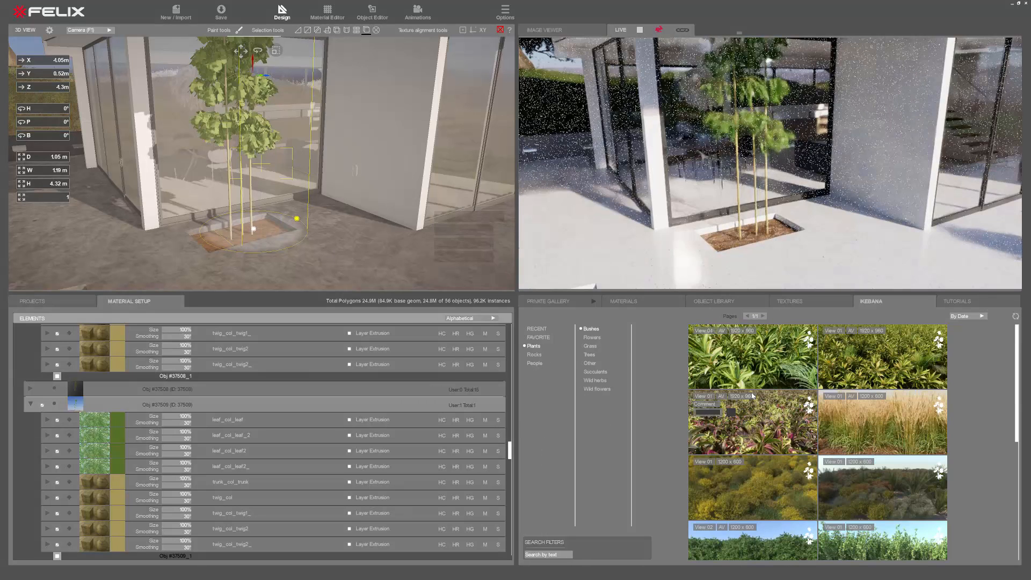
left_click(591, 347)
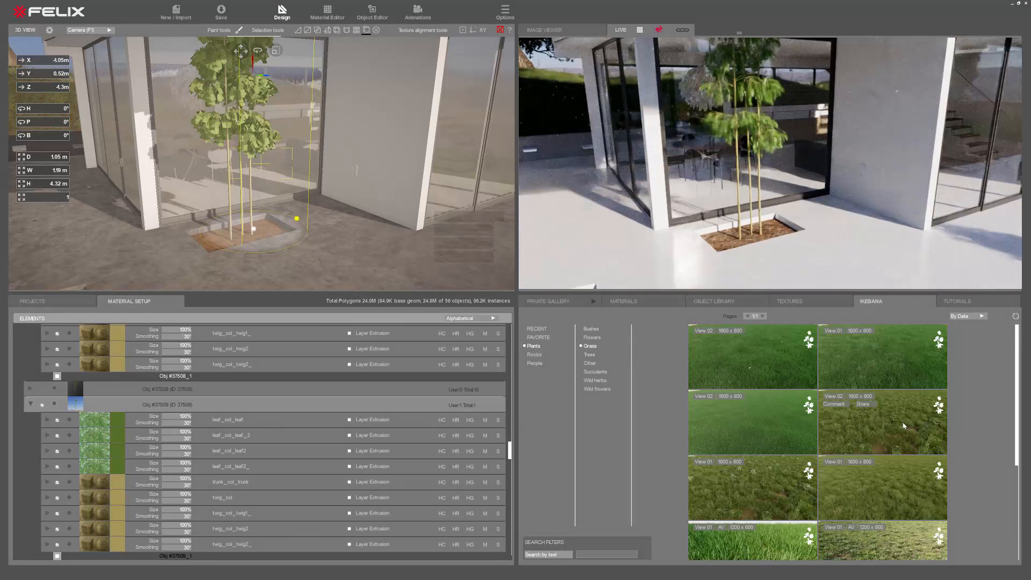
left_click_drag(211, 250, 212, 249)
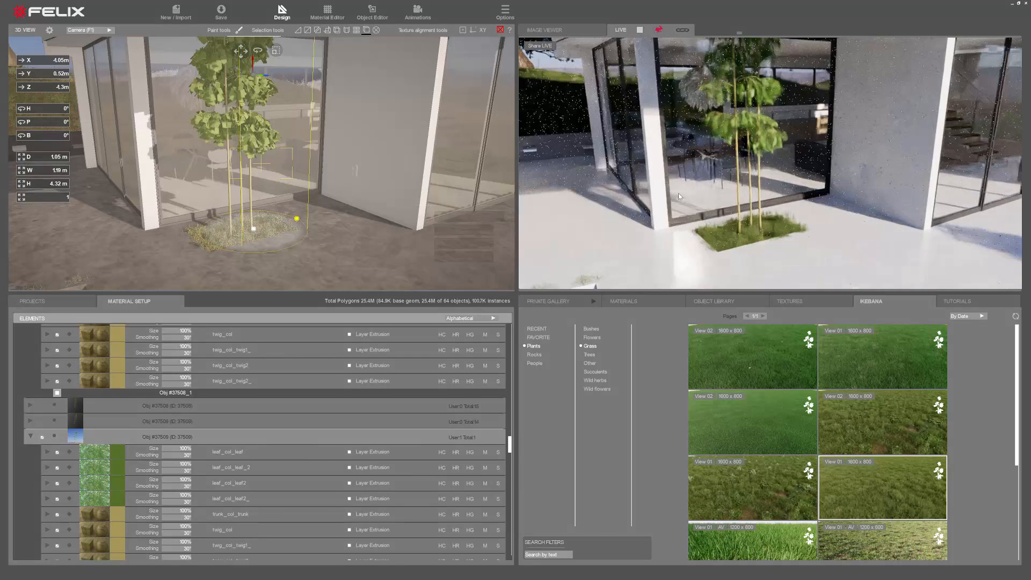
Exit the bamboo's editing, reframe the whole house across the pool, and open the project's list of saved views.
scroll(351, 169, "down", 3)
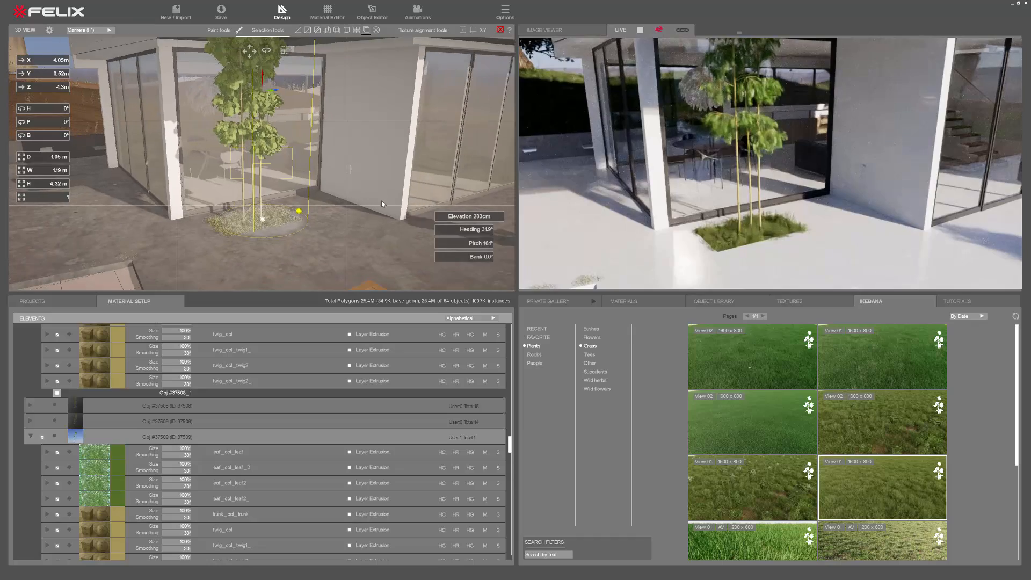
scroll(382, 203, "down", 3)
middle_click_drag(234, 233, 370, 194)
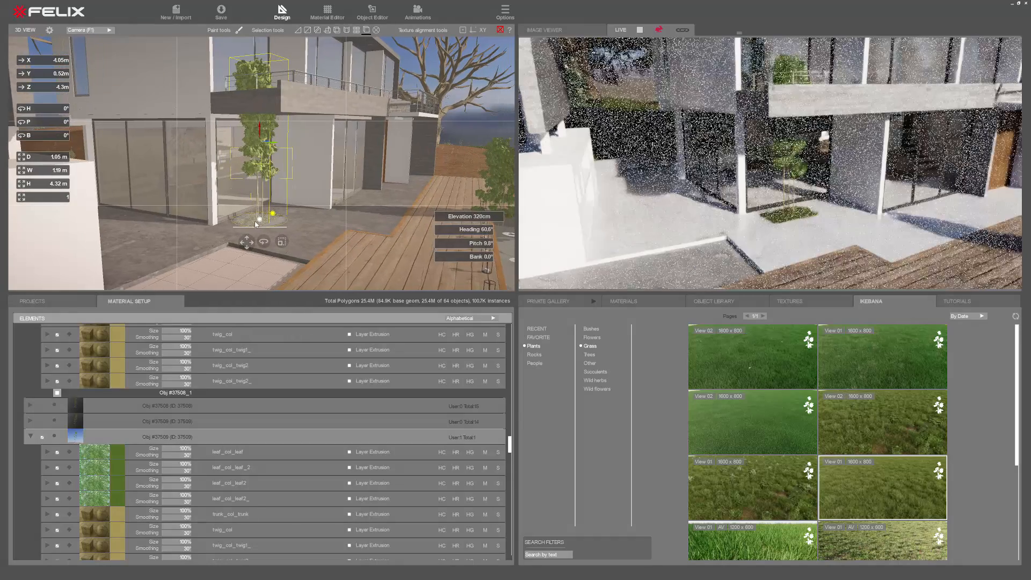
left_click(501, 30)
scroll(315, 226, "down", 5)
middle_click_drag(312, 233, 290, 221)
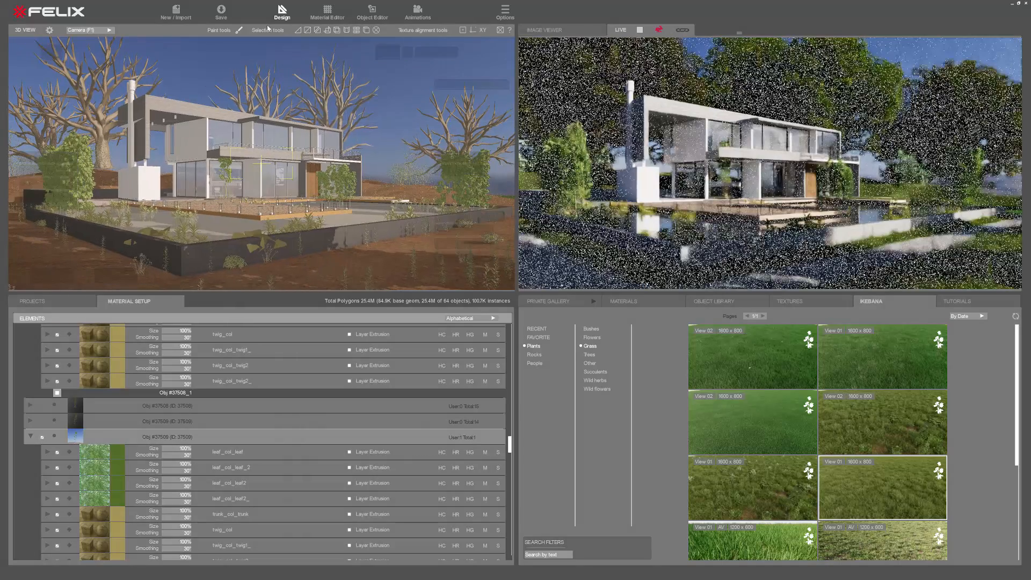
left_click(32, 302)
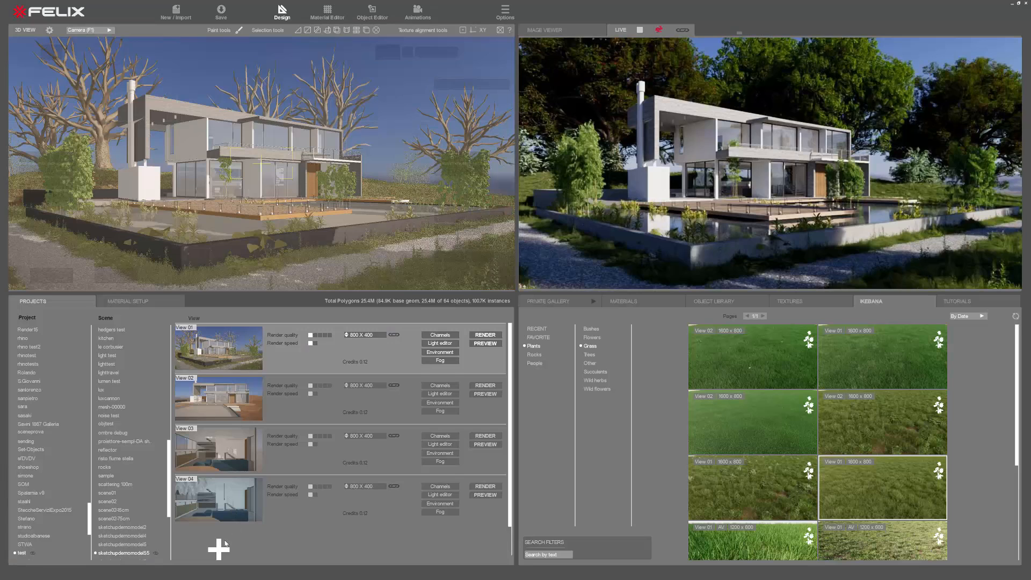
left_click(219, 549)
left_click(238, 437)
left_click(233, 485)
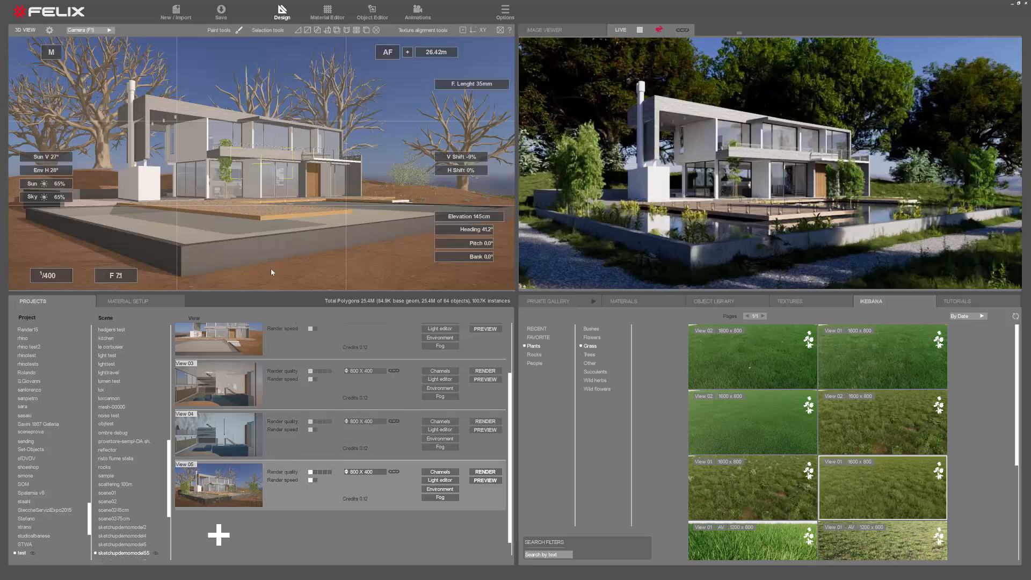
right_click(233, 485)
left_click(239, 374)
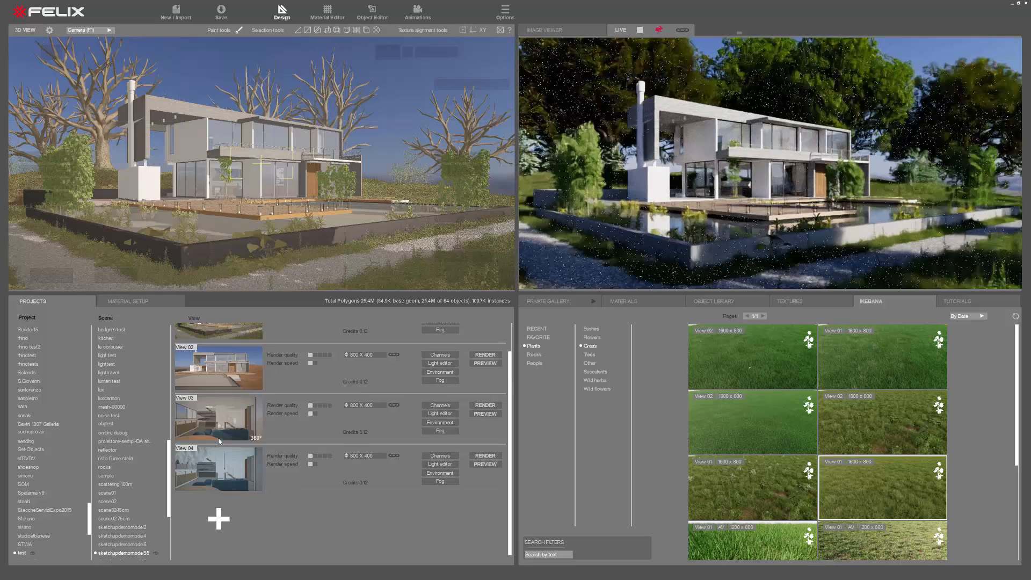
Add a new view with the night lighting settings and frame the house exterior across the pool.
left_click(227, 520)
middle_click_drag(255, 200, 233, 200)
right_click_drag(233, 198, 240, 134)
middle_click_drag(264, 153, 243, 156)
right_click_drag(243, 155, 258, 190)
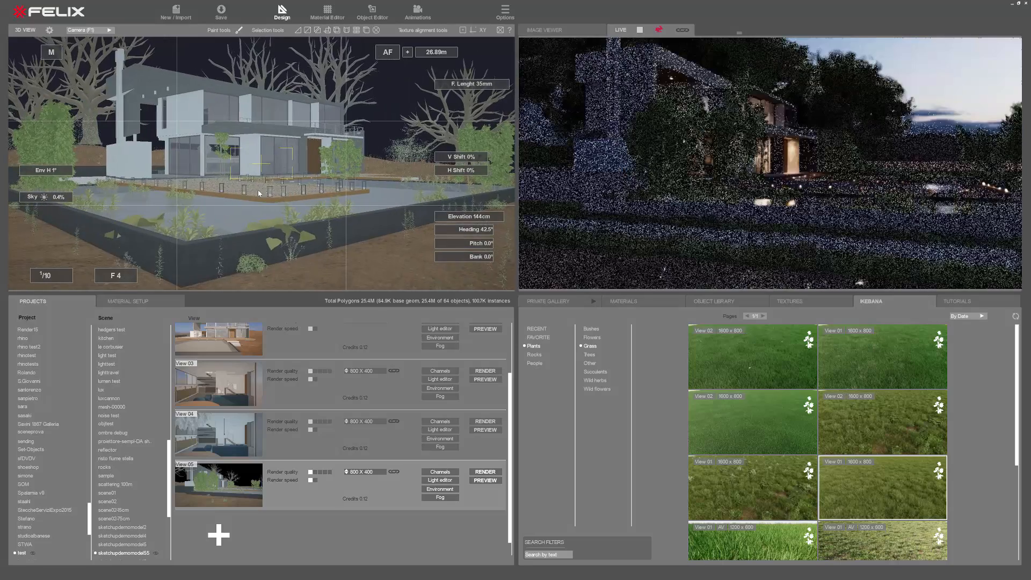
middle_click_drag(258, 190, 257, 191)
Reframe the night view with a 25 mm focal length, V Shift 44%, 121 cm elevation and heading 39.6°.
left_click_drag(472, 84, 453, 84)
right_click_drag(249, 191, 256, 218)
middle_click_drag(257, 216, 292, 214)
left_click_drag(470, 157, 461, 157)
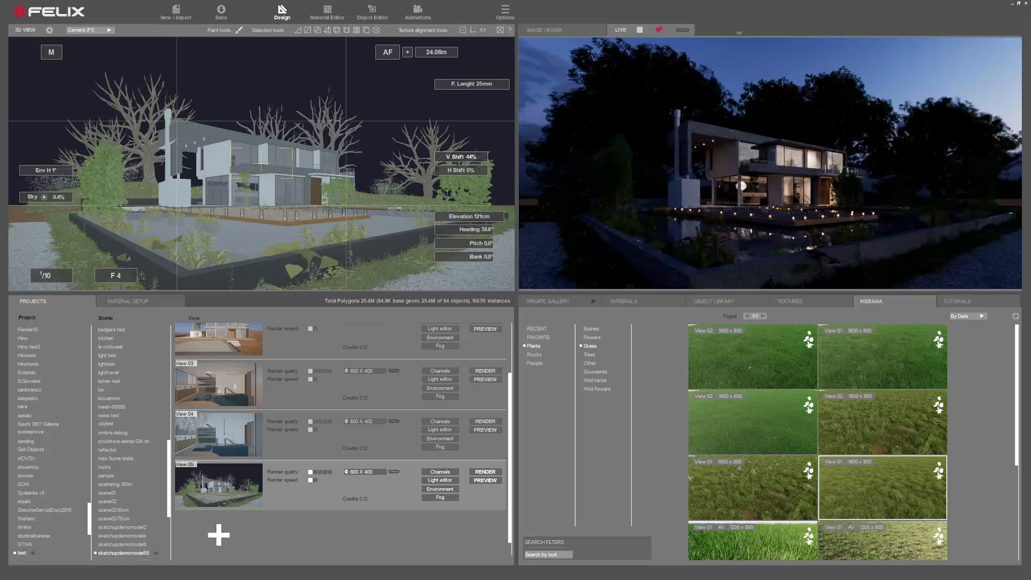
scroll(232, 224, "up", 4)
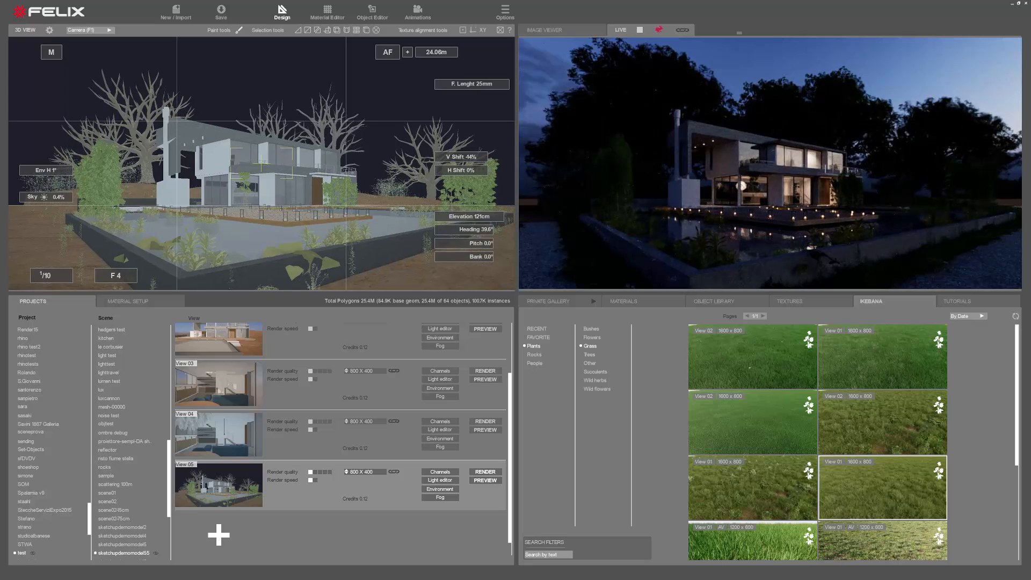